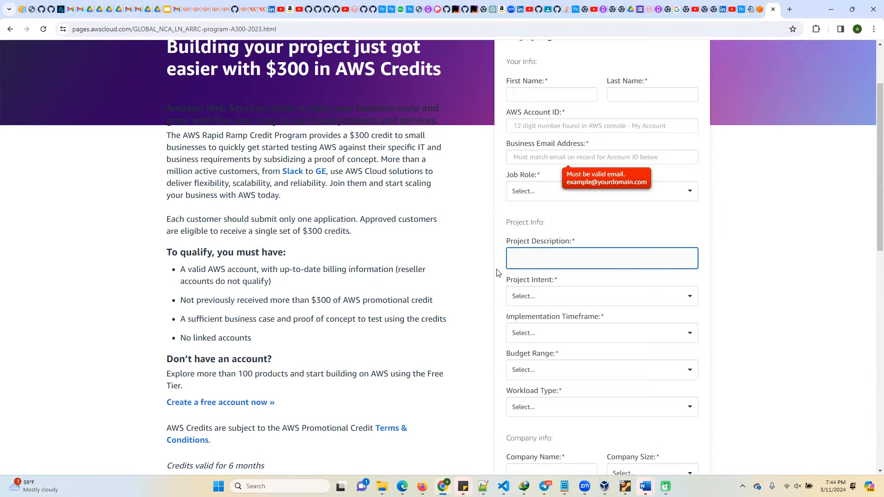
Set the application form's project intent to Proof of Concept and the job role to Developer / Engineer.
{"action": "scroll", "coordinate": [512, 256], "scroll_direction": "down", "scroll_amount": 1}
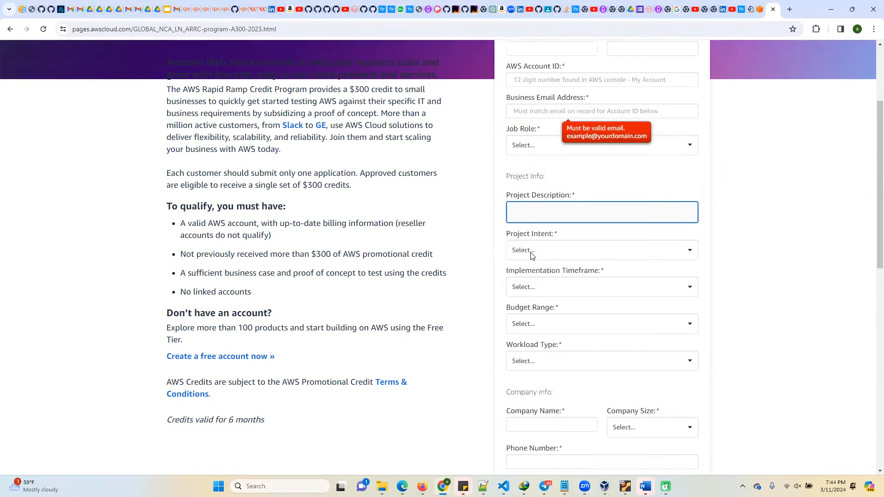
{"action": "left_click", "coordinate": [534, 255]}
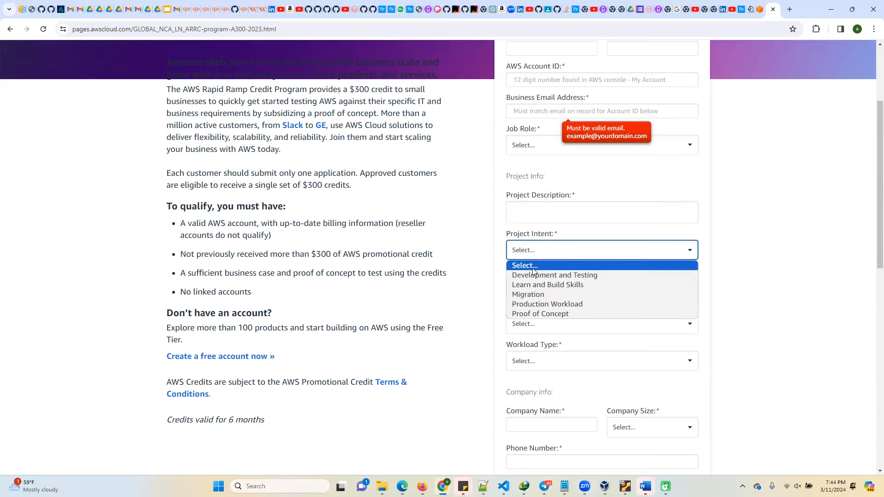
{"action": "left_click", "coordinate": [536, 315]}
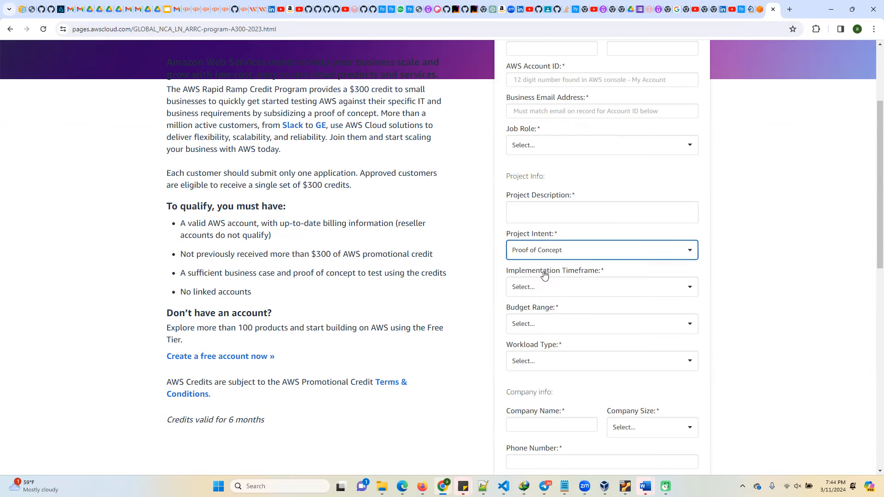
{"action": "left_click", "coordinate": [534, 146]}
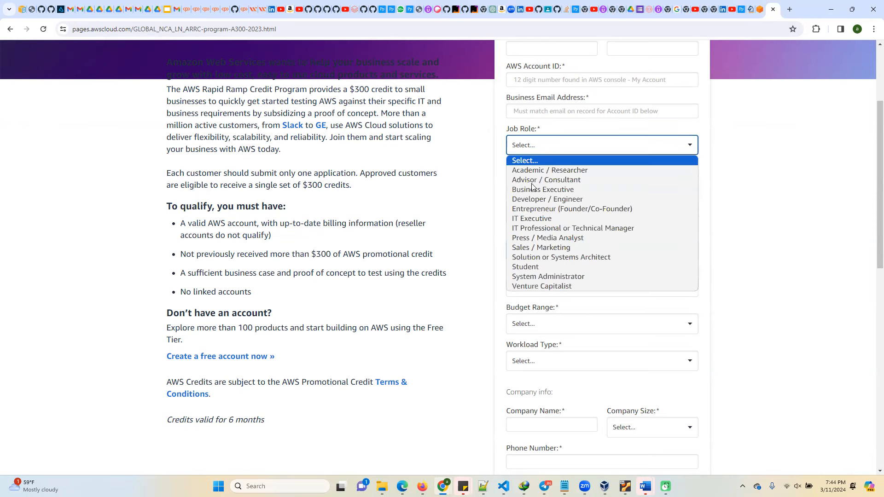
{"action": "left_click", "coordinate": [539, 199]}
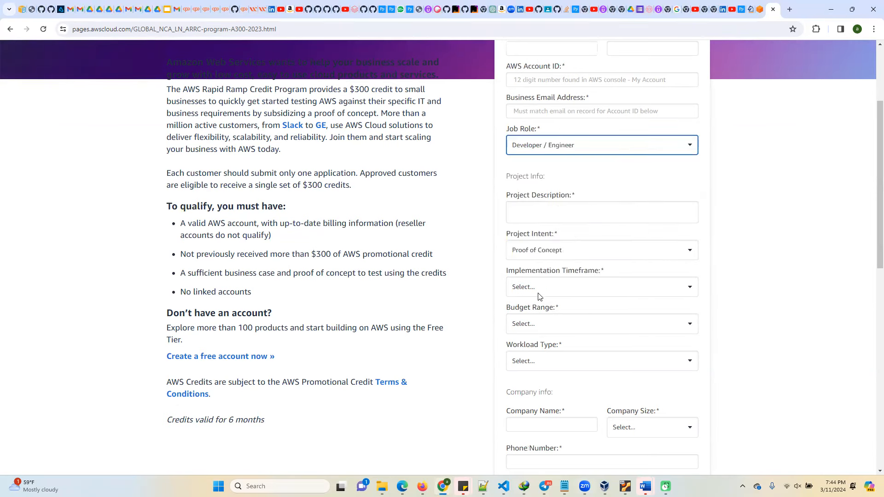
Set the implementation timeframe to 4-6 Months and the budget range to $50-$99/month.
{"action": "left_click", "coordinate": [533, 287]}
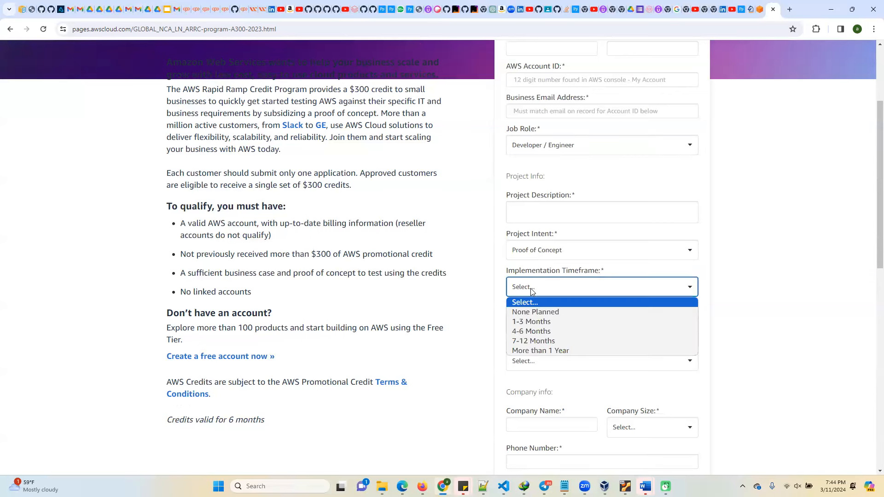
{"action": "left_click", "coordinate": [535, 334]}
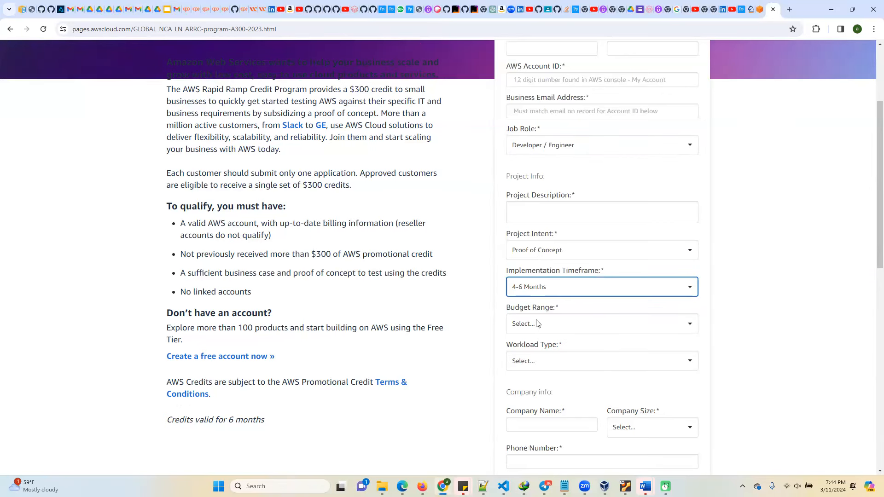
{"action": "left_click", "coordinate": [538, 325]}
{"action": "left_click", "coordinate": [535, 370]}
{"action": "scroll", "coordinate": [551, 323], "scroll_direction": "down", "scroll_amount": 2}
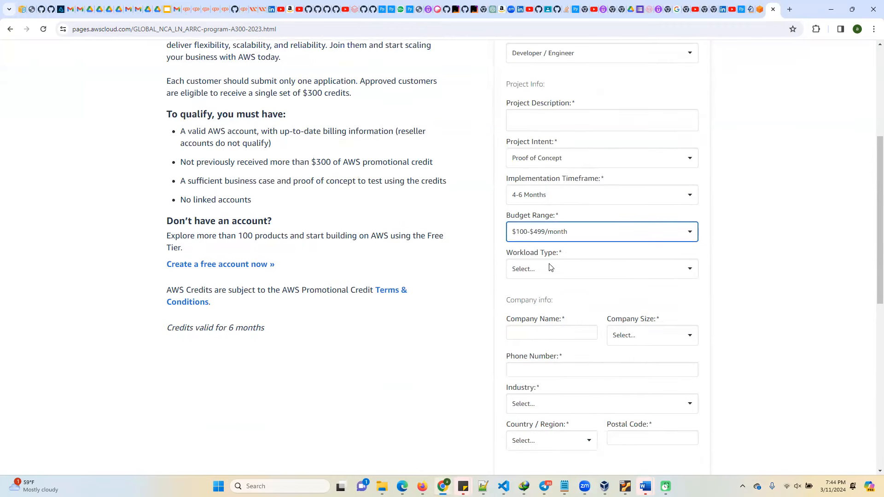
{"action": "left_click", "coordinate": [551, 235]}
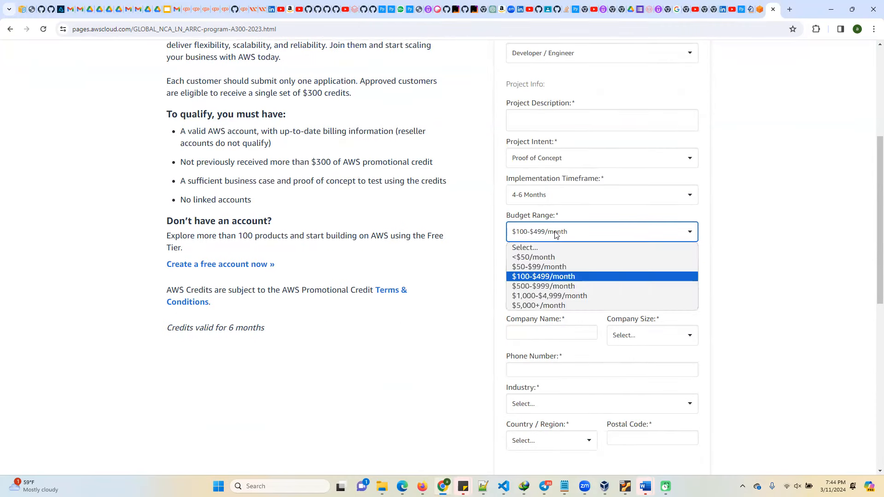
{"action": "left_click", "coordinate": [538, 268]}
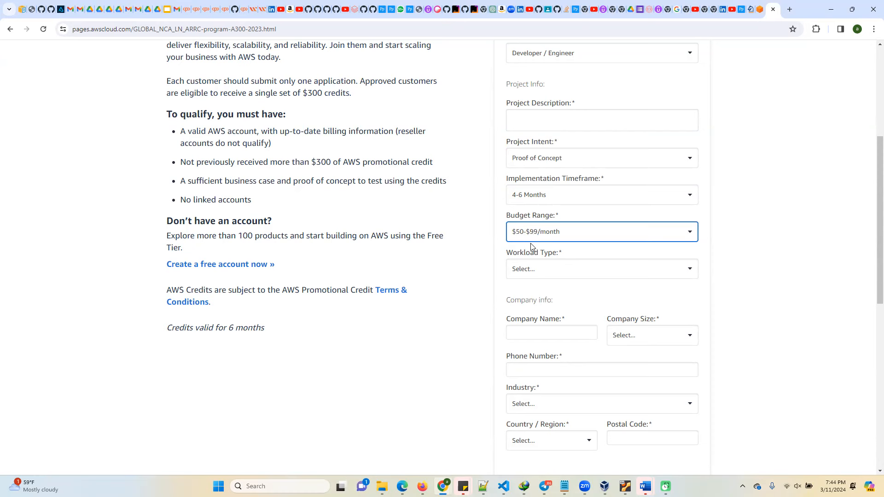
Set the workload type to Big Data, Analytics, & Business Intelligence, check the company fields, and activate the empty project description field.
{"action": "left_click", "coordinate": [535, 272]}
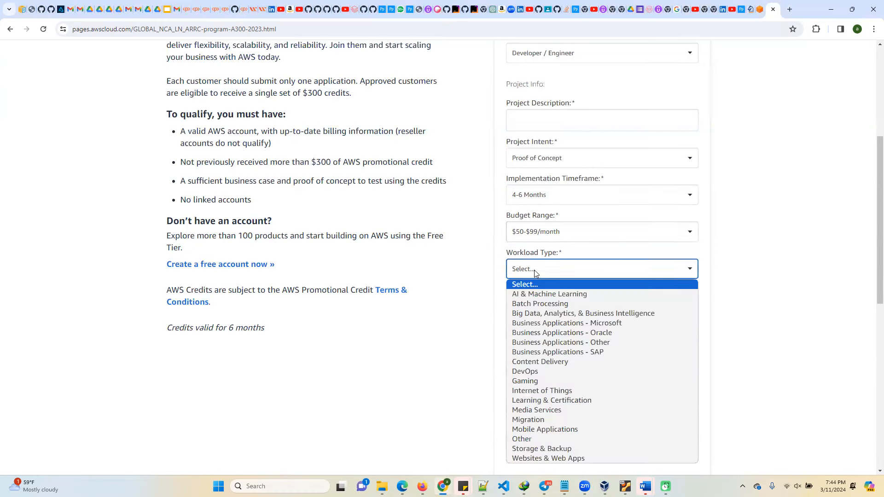
{"action": "left_click", "coordinate": [557, 314]}
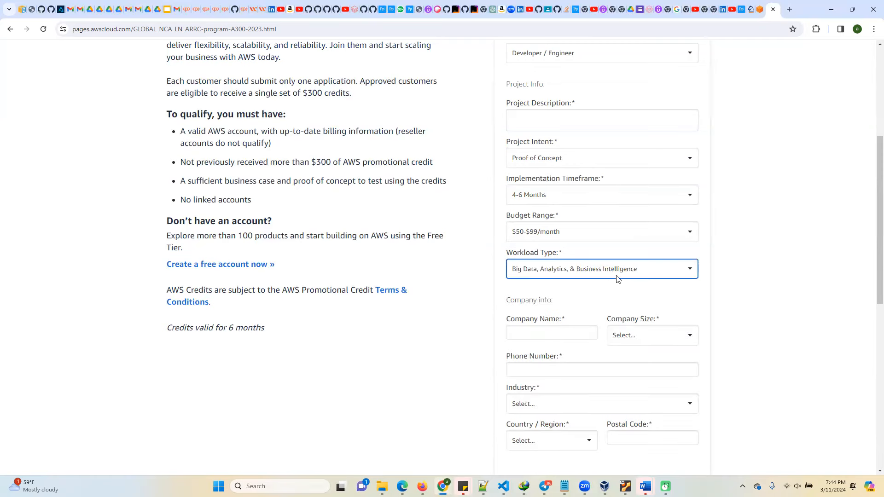
{"action": "scroll", "coordinate": [556, 318], "scroll_direction": "down", "scroll_amount": 2}
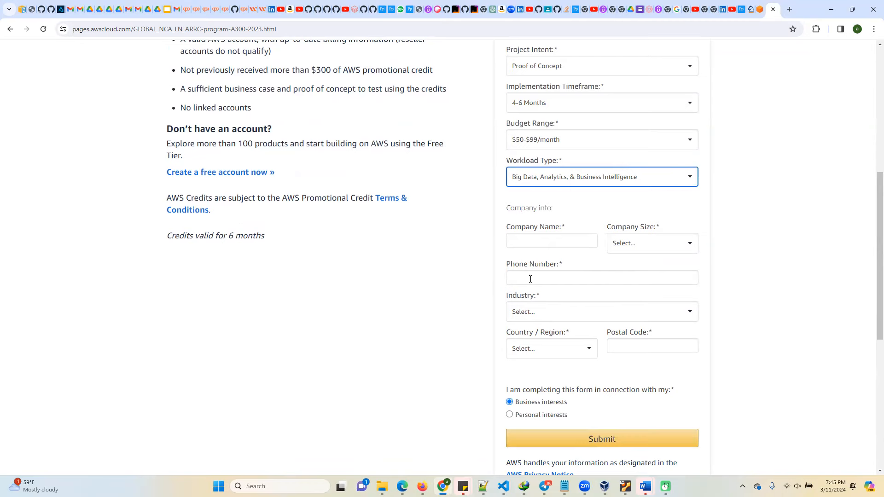
{"action": "scroll", "coordinate": [530, 322], "scroll_direction": "down", "scroll_amount": 2}
{"action": "left_click", "coordinate": [530, 346]}
{"action": "scroll", "coordinate": [586, 294], "scroll_direction": "up", "scroll_amount": 4}
{"action": "scroll", "coordinate": [586, 293], "scroll_direction": "up", "scroll_amount": 4}
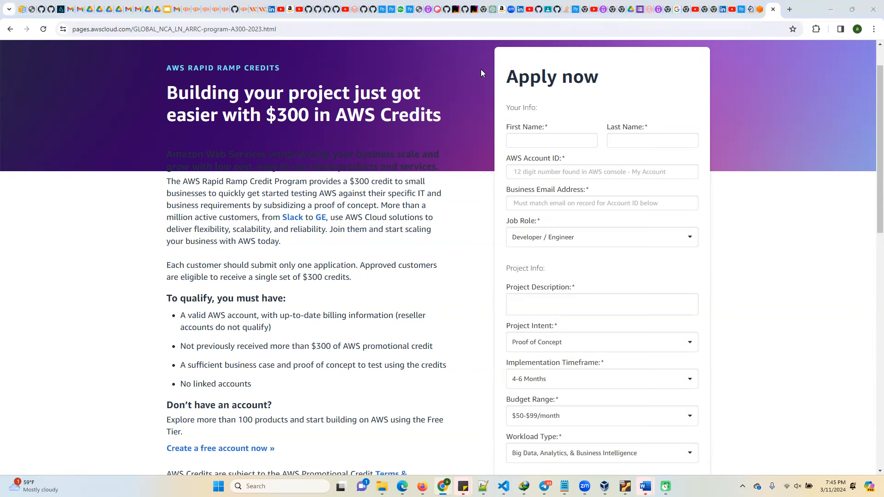
{"action": "left_click", "coordinate": [535, 305]}
Switch to the open ProjectPro page, search its projects for "glue", and open Orchestrate Redshift ETL using AWS Glue and Step Functions.
{"action": "left_click", "coordinate": [740, 10]}
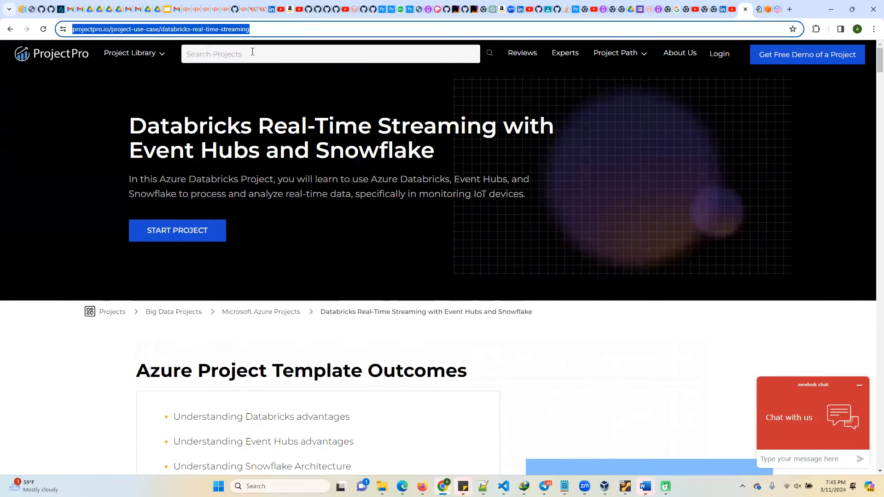
{"action": "left_click", "coordinate": [267, 56]}
{"action": "type", "text": "p"}
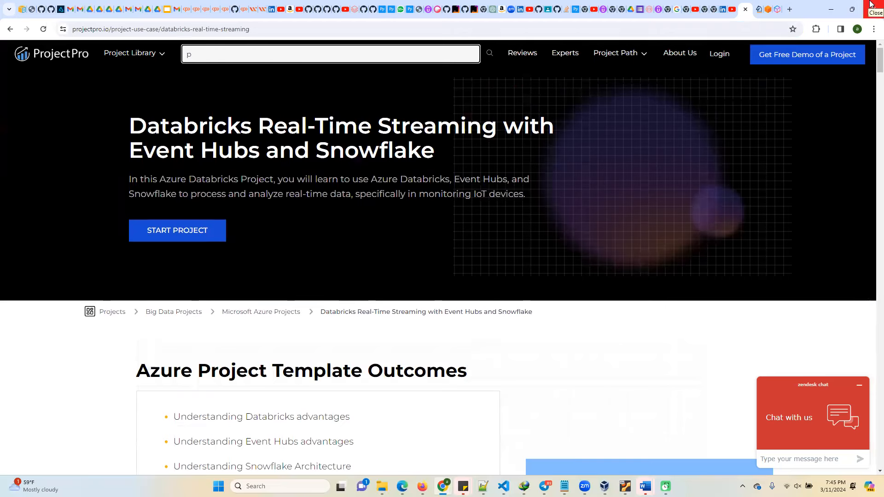
{"action": "type", "text": "orje"}
{"action": "key", "text": "BackSpace"}
{"action": "key", "text": "BackSpace"}
{"action": "key", "text": "BackSpace"}
{"action": "key", "text": "BackSpace"}
{"action": "key", "text": "BackSpace"}
{"action": "type", "text": "g"}
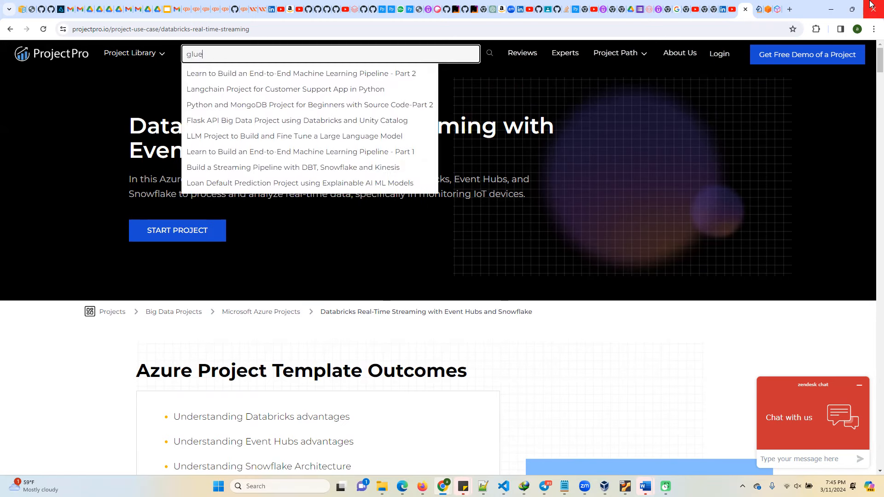
{"action": "type", "text": "lue"}
{"action": "left_click", "coordinate": [328, 72]}
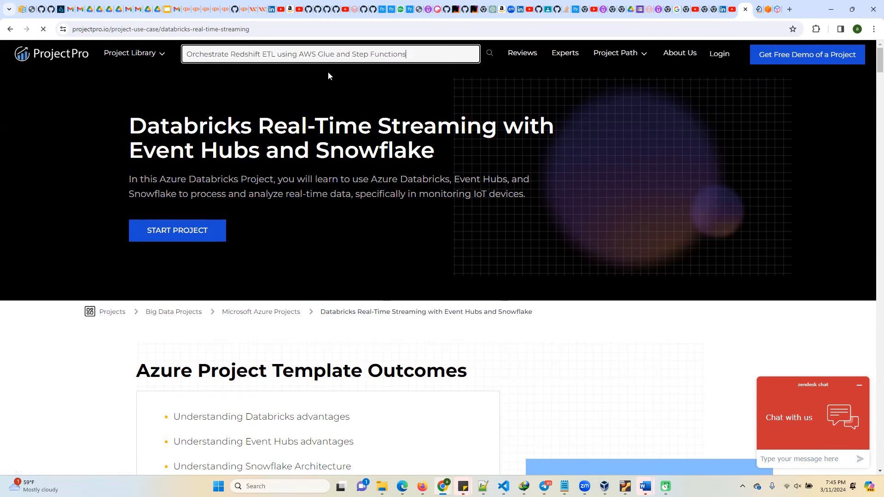
Expand the project template outcomes and look through the architecture diagram and benefits down to the project description.
{"action": "scroll", "coordinate": [283, 359], "scroll_direction": "down", "scroll_amount": 12}
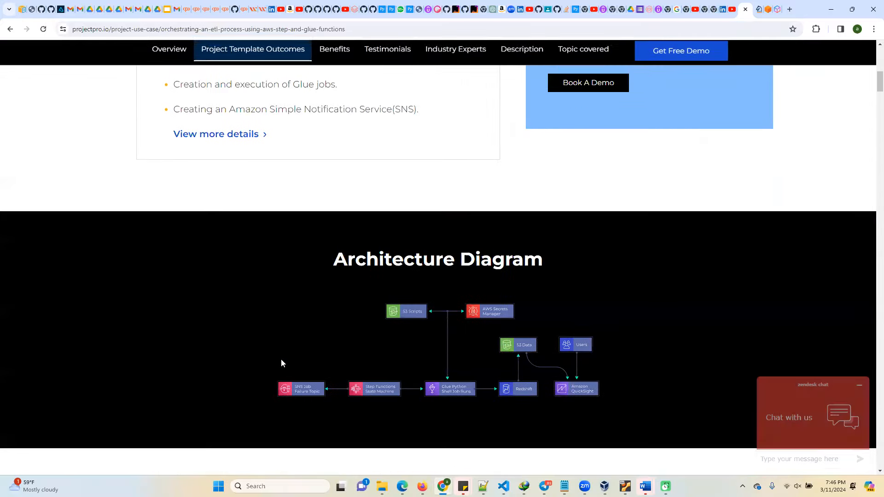
{"action": "left_click", "coordinate": [248, 136]}
{"action": "scroll", "coordinate": [342, 380], "scroll_direction": "down", "scroll_amount": 2}
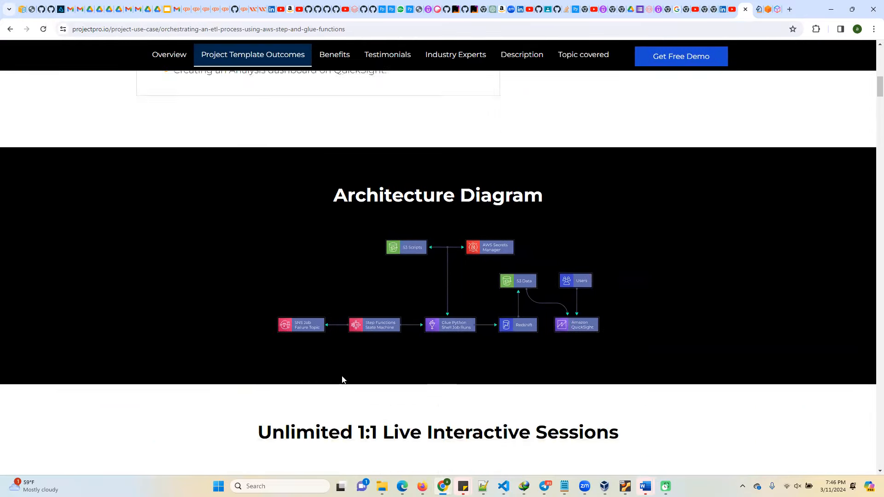
{"action": "scroll", "coordinate": [342, 380], "scroll_direction": "down", "scroll_amount": 15}
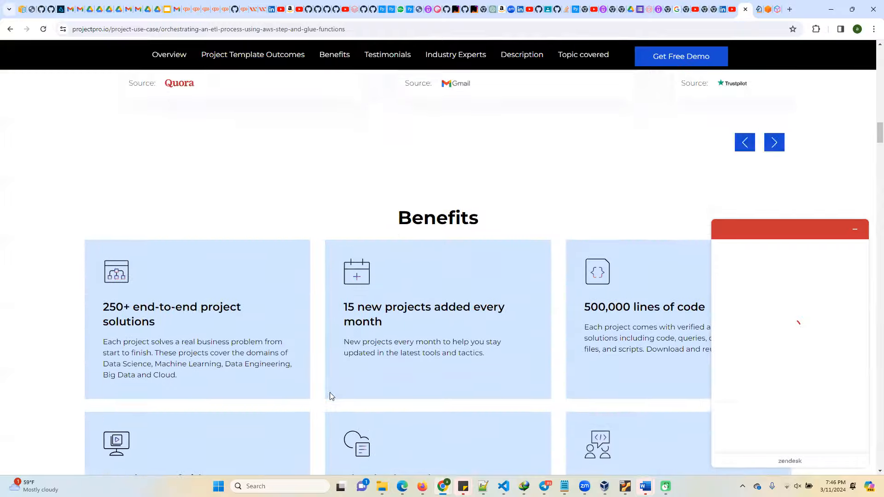
{"action": "scroll", "coordinate": [330, 392], "scroll_direction": "down", "scroll_amount": 18}
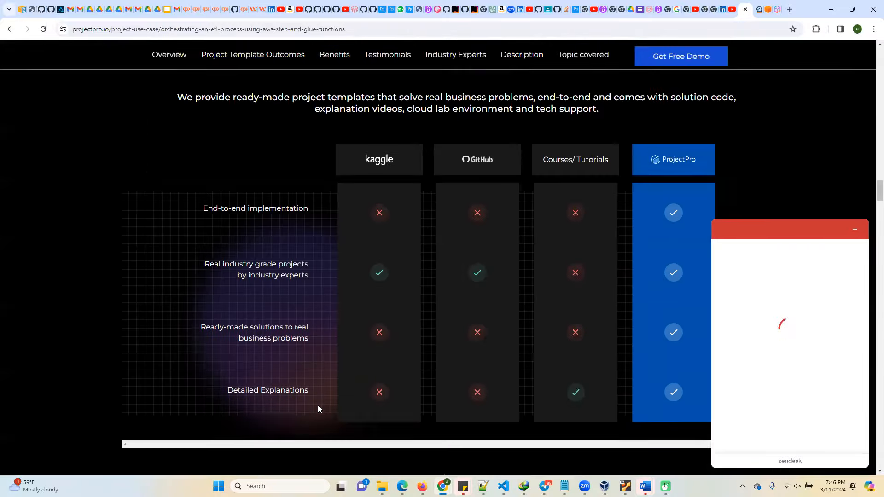
{"action": "scroll", "coordinate": [318, 406], "scroll_direction": "down", "scroll_amount": 20}
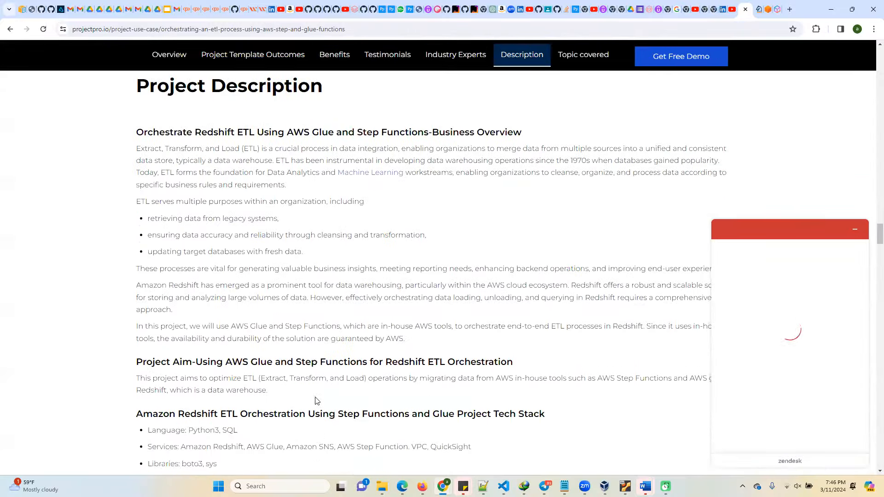
{"action": "scroll", "coordinate": [315, 397], "scroll_direction": "down", "scroll_amount": 3}
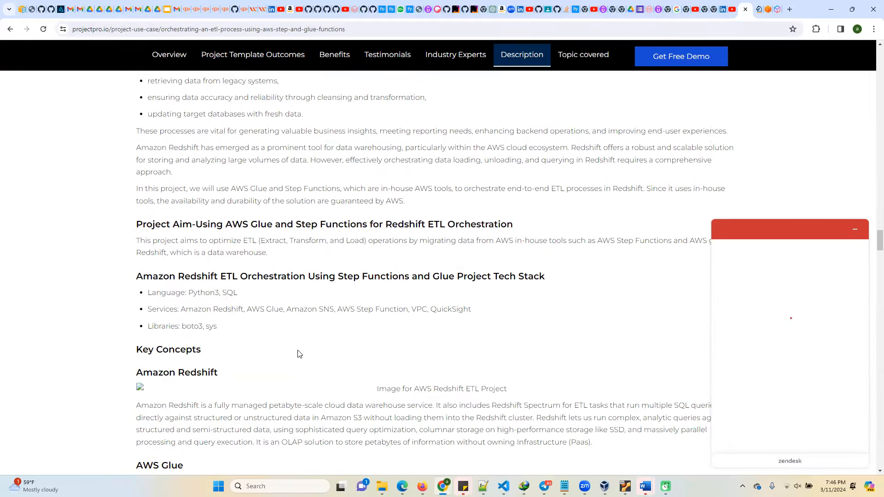
Examine the project's tech stack, highlighting its language, services and libraries, and read through the key concepts and data description.
{"action": "left_click_drag", "start_coordinate": [134, 295], "coordinate": [229, 328]}
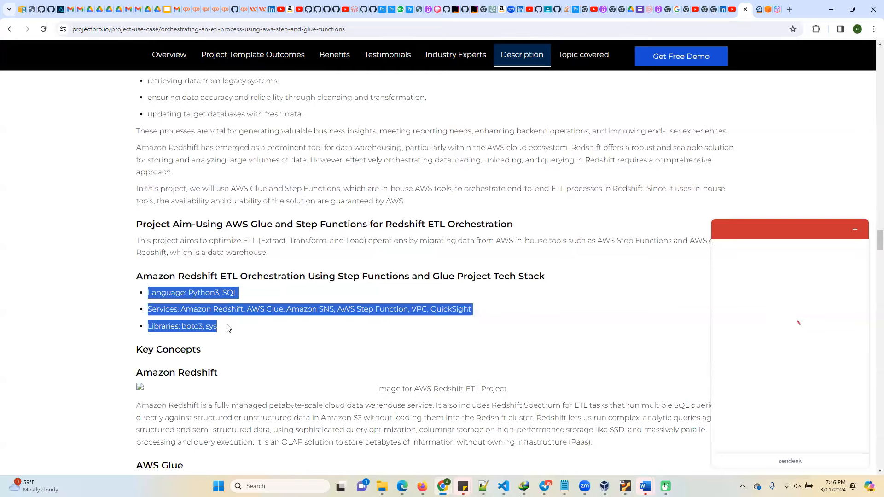
{"action": "scroll", "coordinate": [277, 331], "scroll_direction": "down", "scroll_amount": 2}
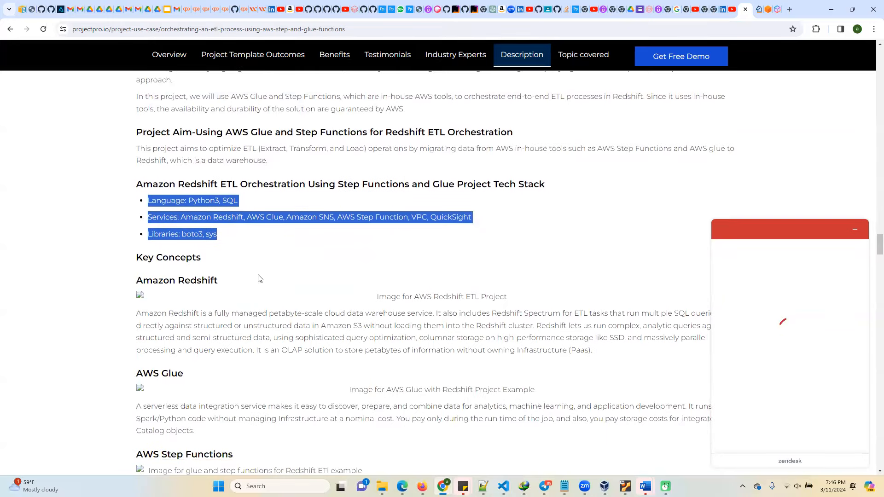
{"action": "scroll", "coordinate": [235, 292], "scroll_direction": "up", "scroll_amount": 3}
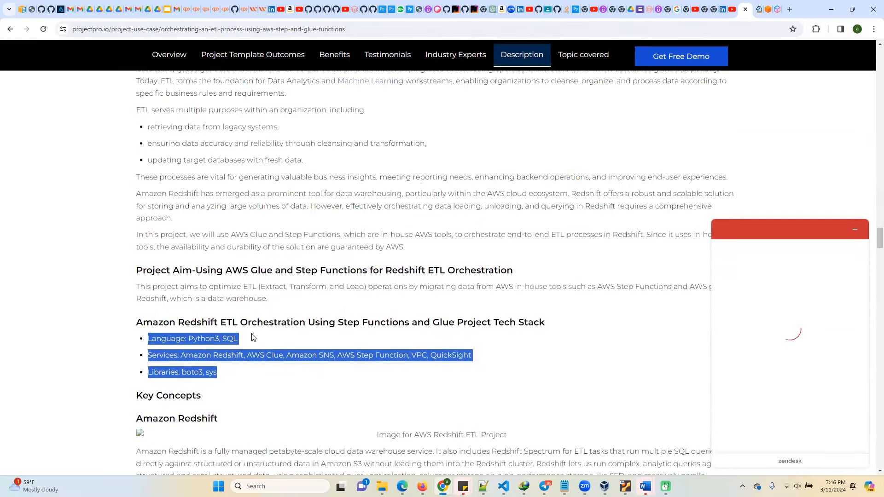
{"action": "scroll", "coordinate": [252, 336], "scroll_direction": "down", "scroll_amount": 8}
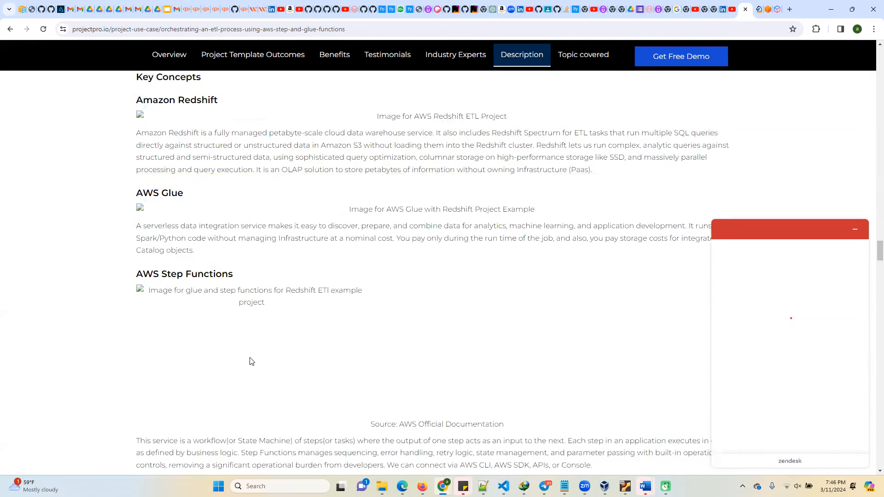
{"action": "scroll", "coordinate": [252, 362], "scroll_direction": "down", "scroll_amount": 3}
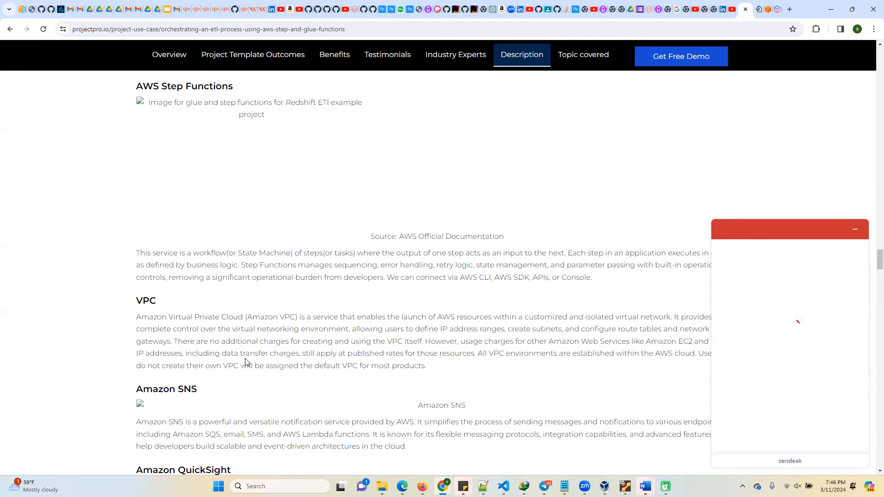
{"action": "scroll", "coordinate": [247, 361], "scroll_direction": "down", "scroll_amount": 3}
{"action": "scroll", "coordinate": [218, 320], "scroll_direction": "down", "scroll_amount": 8}
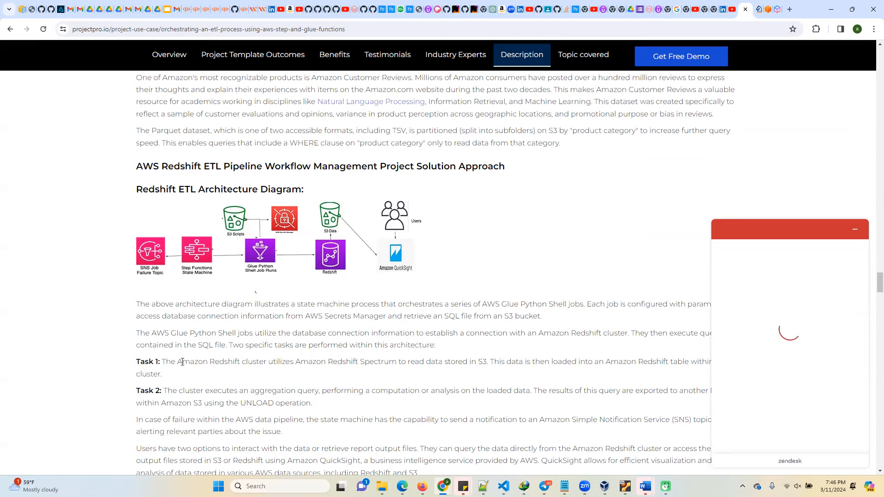
Read the Redshift ETL solution approach, highlighting part of Task 1, and review the surrounding architecture and service descriptions.
{"action": "left_click_drag", "start_coordinate": [166, 363], "coordinate": [406, 363]}
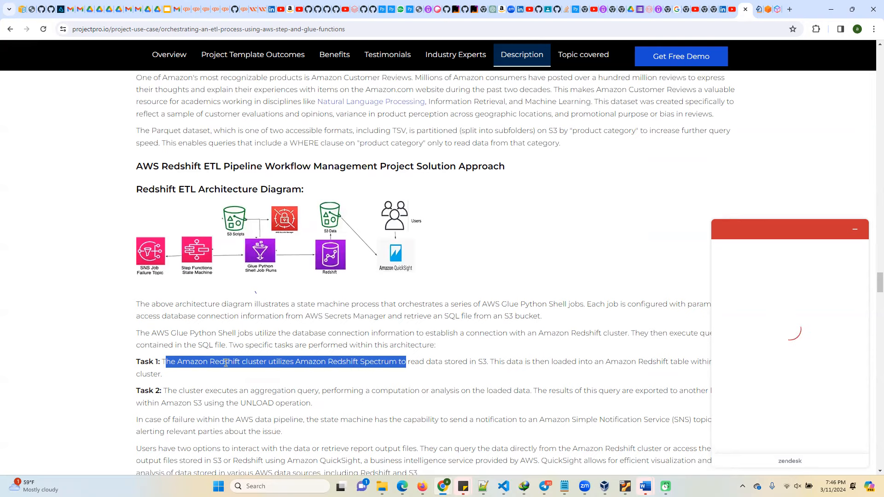
{"action": "left_click", "coordinate": [325, 362]}
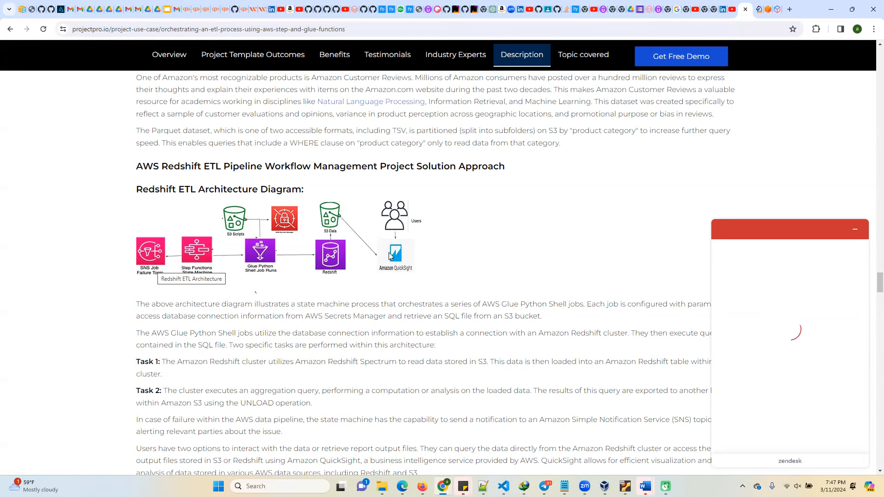
{"action": "scroll", "coordinate": [341, 315], "scroll_direction": "down", "scroll_amount": 2}
{"action": "scroll", "coordinate": [302, 337], "scroll_direction": "down", "scroll_amount": 2}
{"action": "scroll", "coordinate": [297, 322], "scroll_direction": "up", "scroll_amount": 8}
{"action": "scroll", "coordinate": [272, 202], "scroll_direction": "up", "scroll_amount": 6}
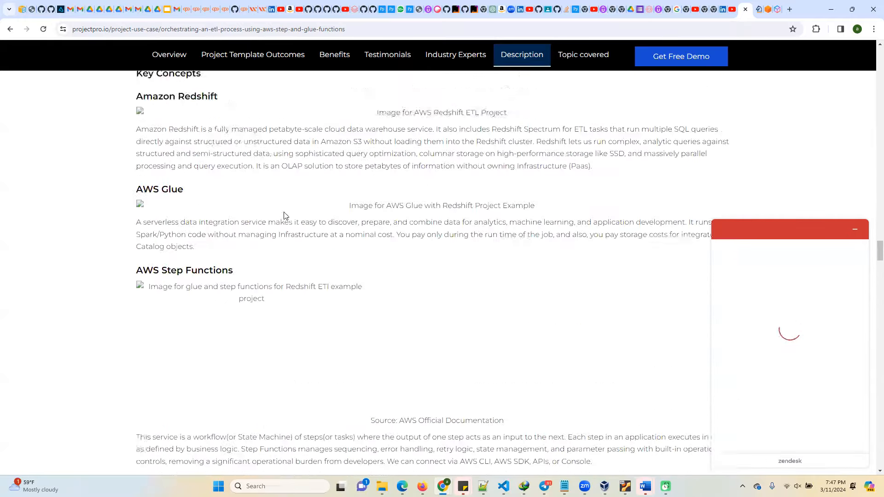
{"action": "scroll", "coordinate": [286, 221], "scroll_direction": "up", "scroll_amount": 5}
{"action": "scroll", "coordinate": [285, 240], "scroll_direction": "down", "scroll_amount": 5}
{"action": "scroll", "coordinate": [283, 249], "scroll_direction": "down", "scroll_amount": 9}
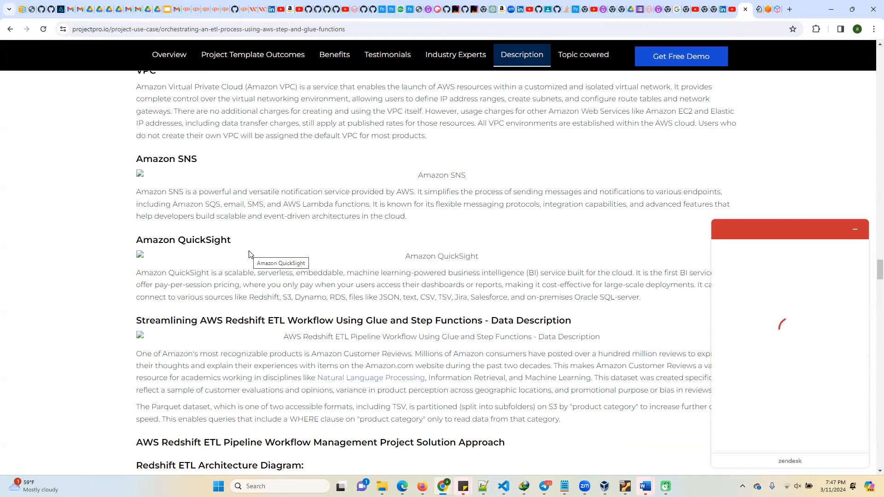
Open the Data Mastery Lab My Courses page in a new browser tab, reload it, and look through the listed courses.
{"action": "left_click", "coordinate": [789, 10]}
{"action": "type", "text": "dat"}
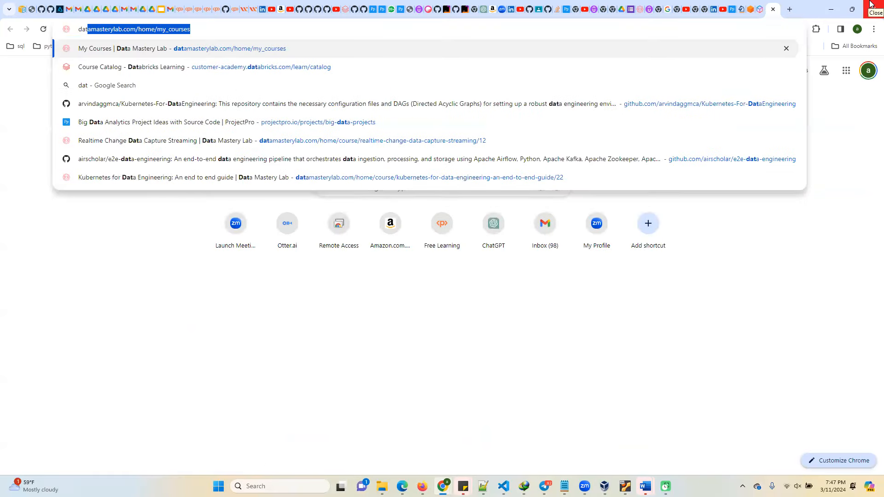
{"action": "left_click", "coordinate": [214, 50]}
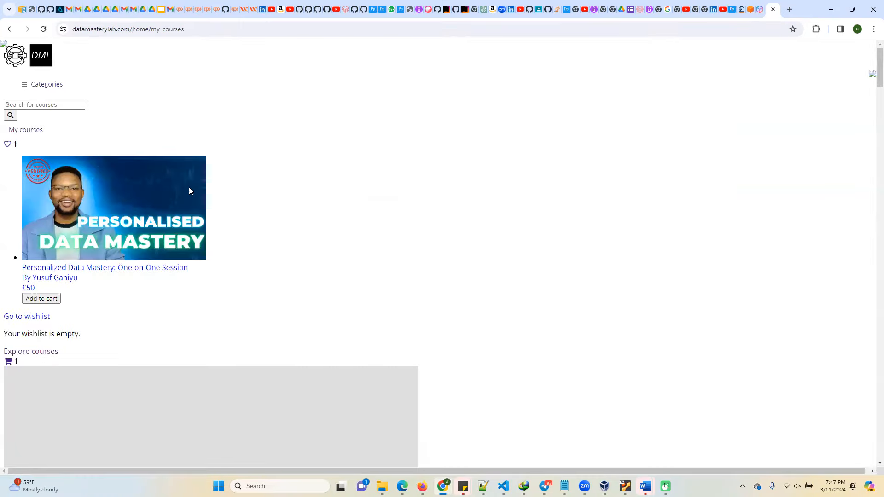
{"action": "left_click", "coordinate": [194, 29]}
{"action": "key", "text": "Return"}
{"action": "left_click", "coordinate": [195, 30]}
{"action": "key", "text": "Return"}
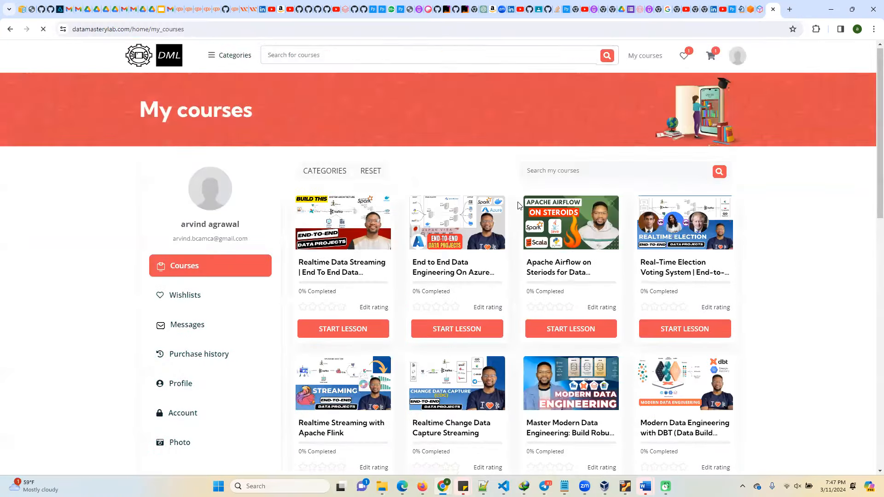
{"action": "scroll", "coordinate": [617, 279], "scroll_direction": "down", "scroll_amount": 3}
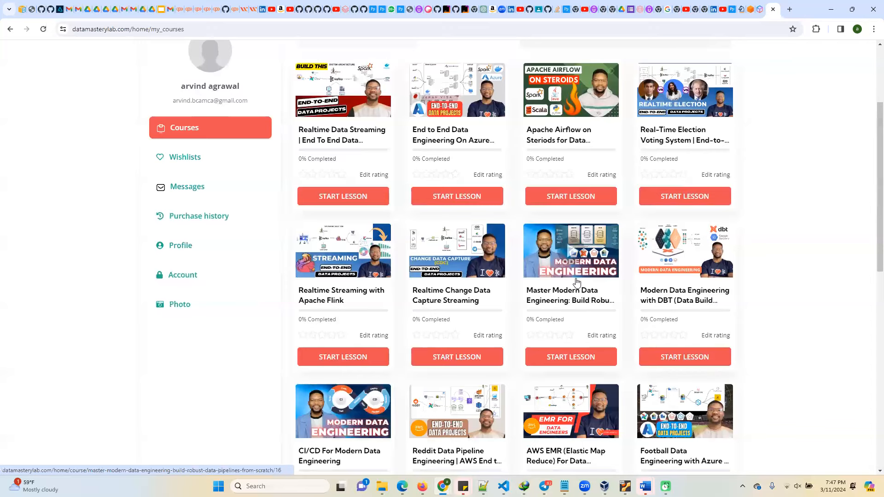
{"action": "scroll", "coordinate": [343, 253], "scroll_direction": "down", "scroll_amount": 2}
{"action": "scroll", "coordinate": [442, 277], "scroll_direction": "up", "scroll_amount": 3}
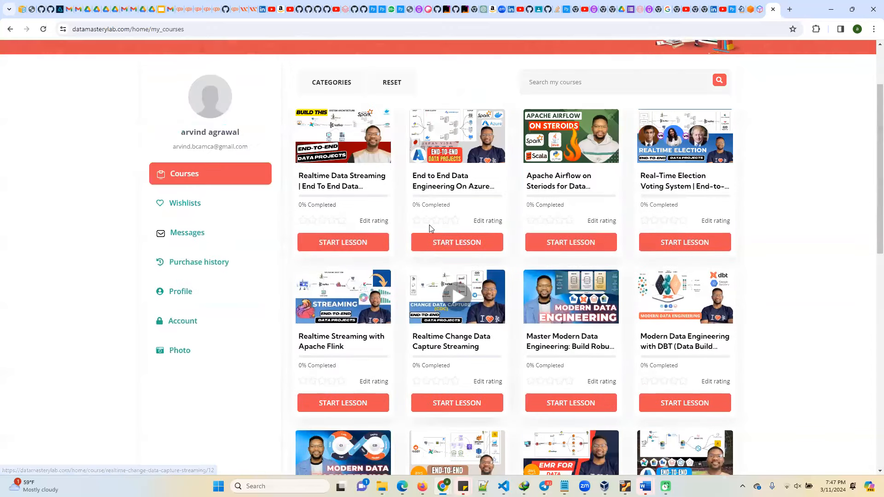
{"action": "scroll", "coordinate": [431, 228], "scroll_direction": "up", "scroll_amount": 2}
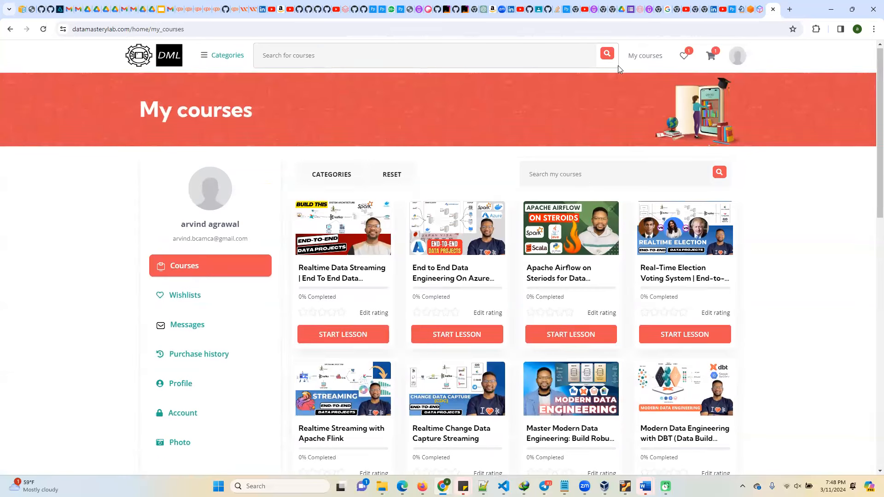
Return to the AWS Rapid Ramp Credits application, and load aws.amazon.com/console in a new browser window.
{"action": "left_click", "coordinate": [760, 7]}
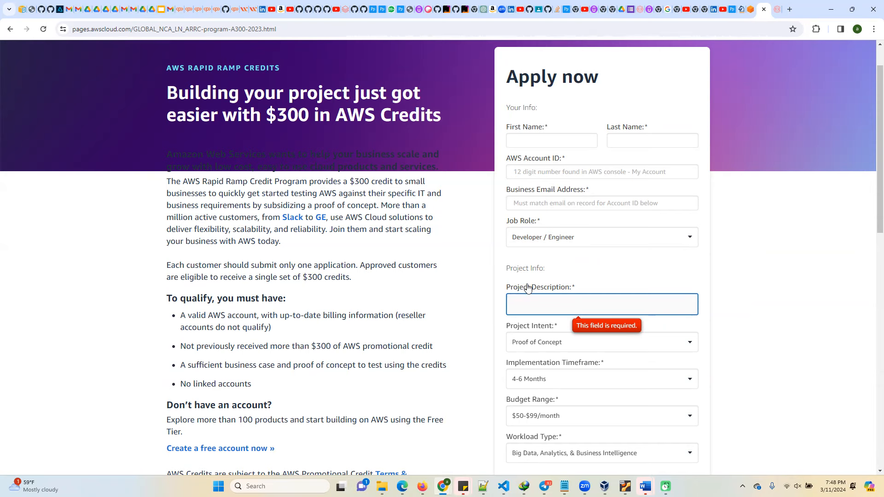
{"action": "scroll", "coordinate": [533, 299], "scroll_direction": "down", "scroll_amount": 1}
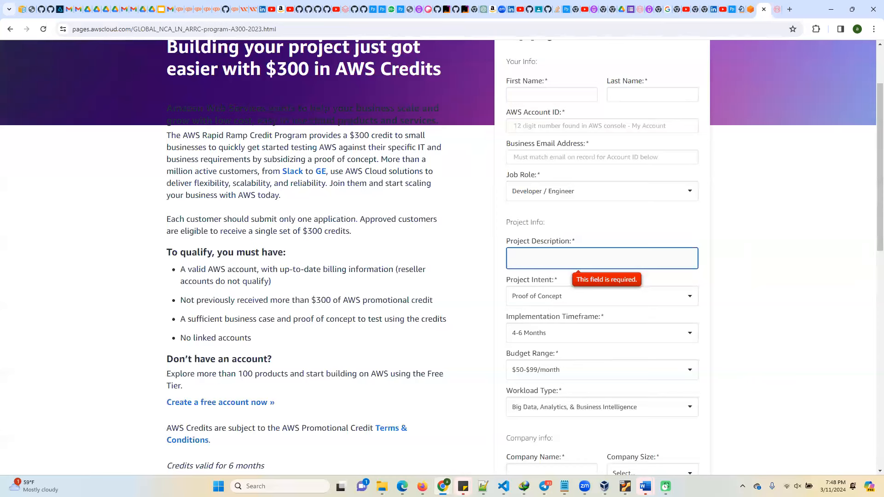
{"action": "mouse_move", "coordinate": [443, 487]}
{"action": "right_click", "coordinate": [444, 486]}
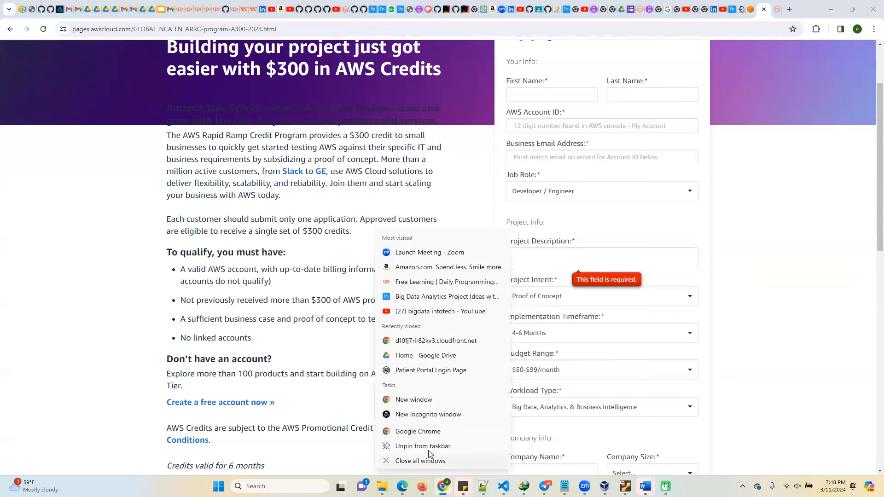
{"action": "left_click", "coordinate": [414, 400]}
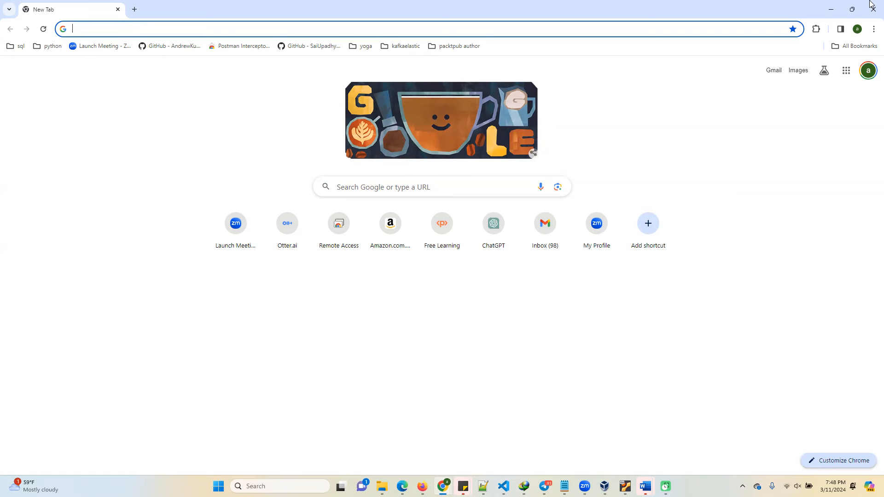
{"action": "type", "text": "aws"}
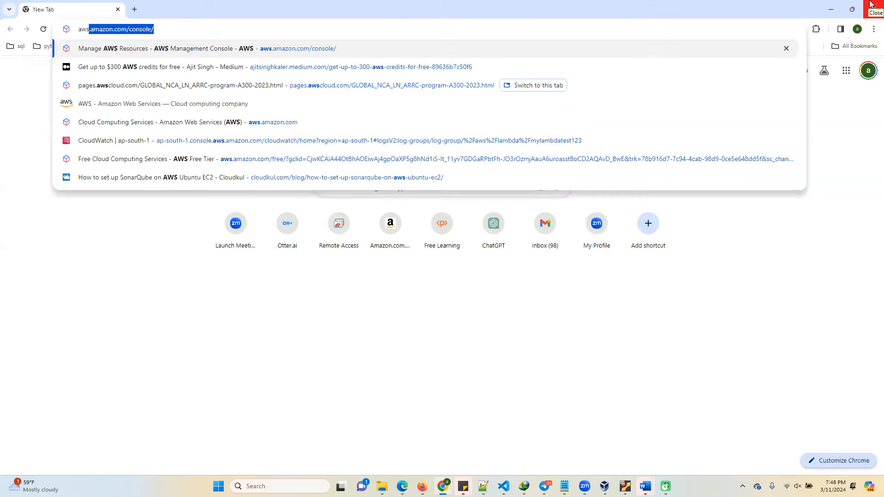
{"action": "key", "text": "Return"}
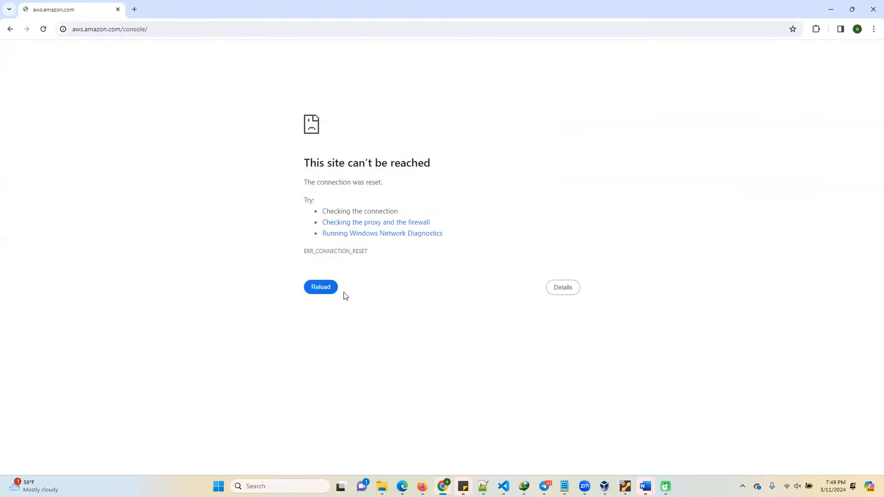
{"action": "left_click", "coordinate": [328, 289]}
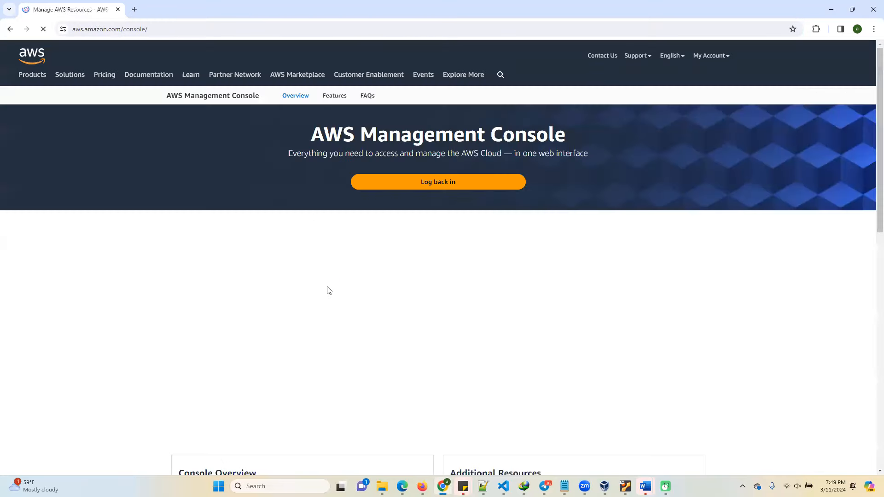
Sign in to the AWS Management Console as the root user with the prefilled email address.
{"action": "left_click", "coordinate": [728, 58]}
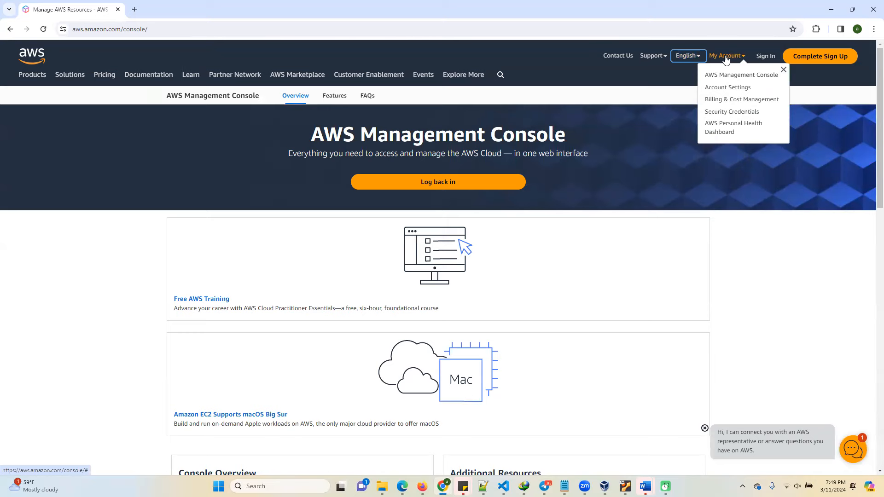
{"action": "left_click", "coordinate": [737, 75]}
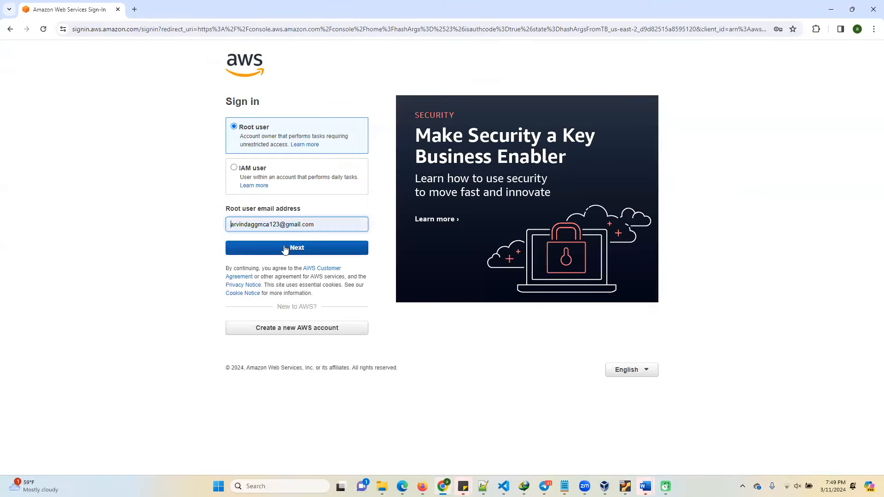
{"action": "left_click", "coordinate": [284, 249]}
{"action": "left_click", "coordinate": [325, 183]}
{"action": "left_click", "coordinate": [290, 185]}
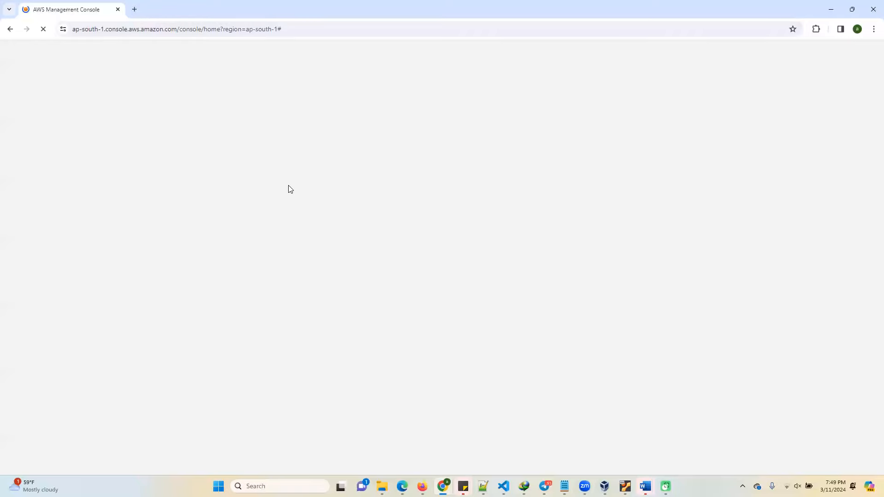
Shorten the console address by removing its trailing path and region, and reload Console Home from it.
{"action": "left_click", "coordinate": [238, 29]}
{"action": "left_click", "coordinate": [208, 29]}
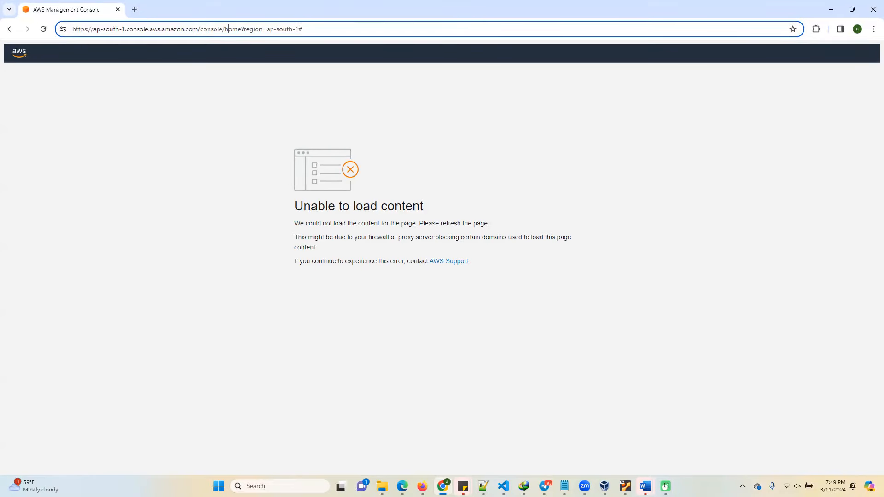
{"action": "left_click_drag", "start_coordinate": [225, 29], "coordinate": [552, 14]}
{"action": "key", "text": "BackSpace"}
{"action": "key", "text": "Return"}
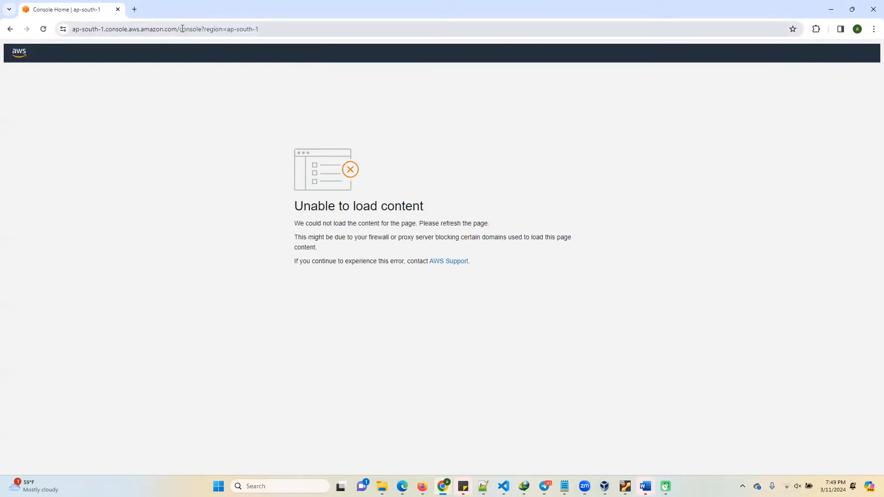
{"action": "left_click_drag", "start_coordinate": [182, 28], "coordinate": [503, 27]}
{"action": "key", "text": "BackSpace"}
{"action": "key", "text": "Return"}
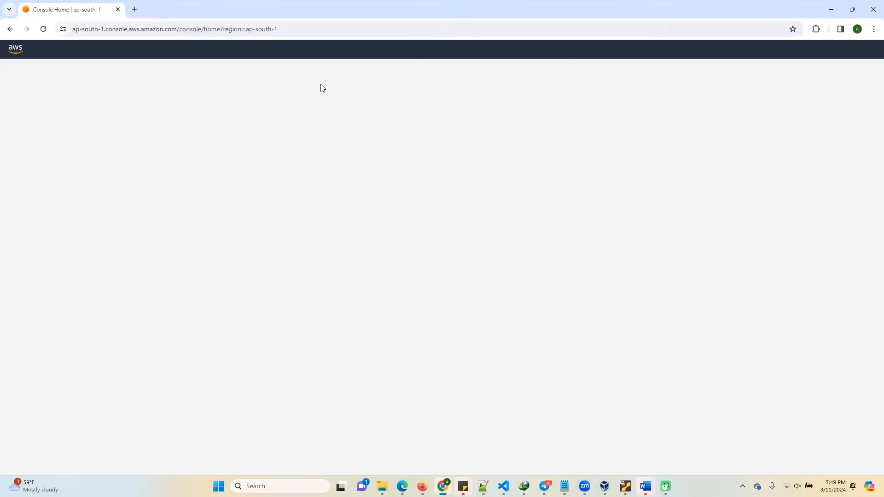
Reload the ap-south-1 Console Home page twice.
{"action": "left_click", "coordinate": [283, 29]}
{"action": "key", "text": "Return"}
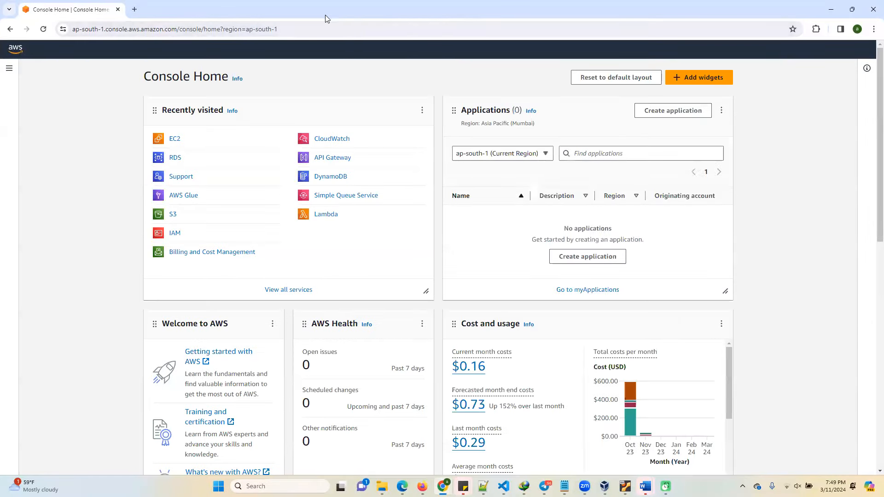
{"action": "left_click", "coordinate": [304, 30]}
{"action": "key", "text": "Return"}
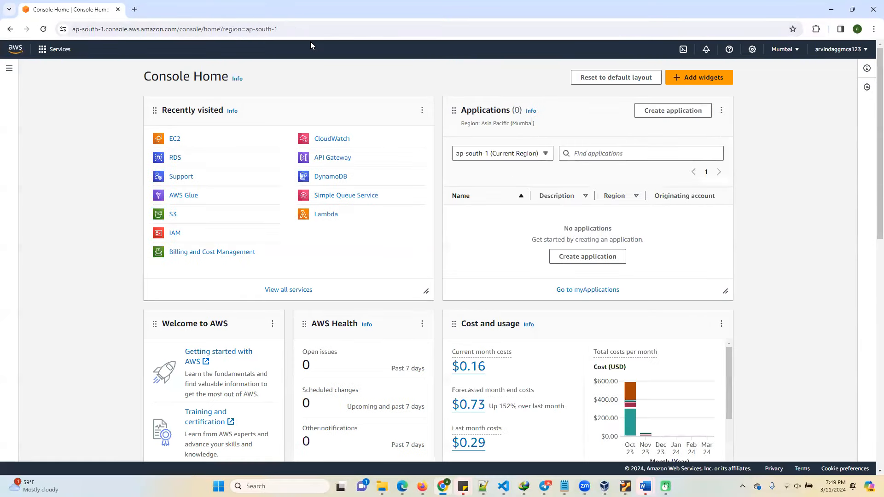
Open the EC2 service, retry the base address ap-south-1.console.aws.amazon.com, and return to the EC2 page.
{"action": "left_click", "coordinate": [174, 141]}
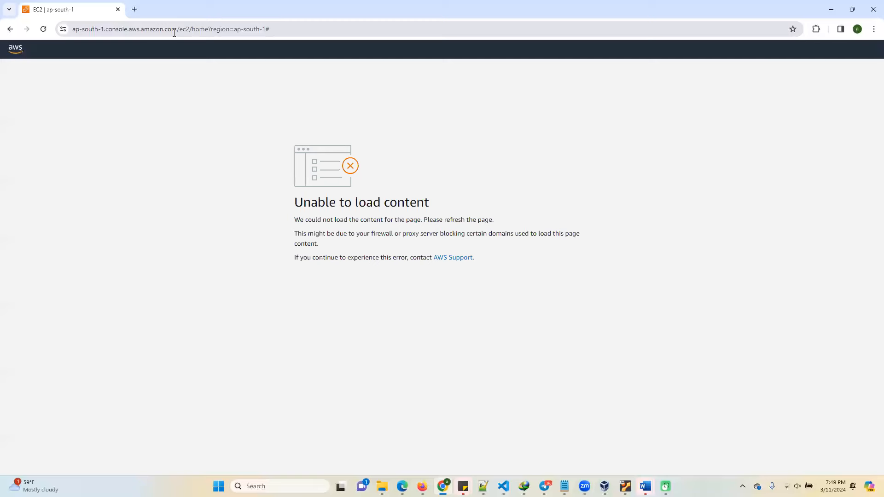
{"action": "left_click_drag", "start_coordinate": [179, 29], "coordinate": [385, 29]}
{"action": "key", "text": "BackSpace"}
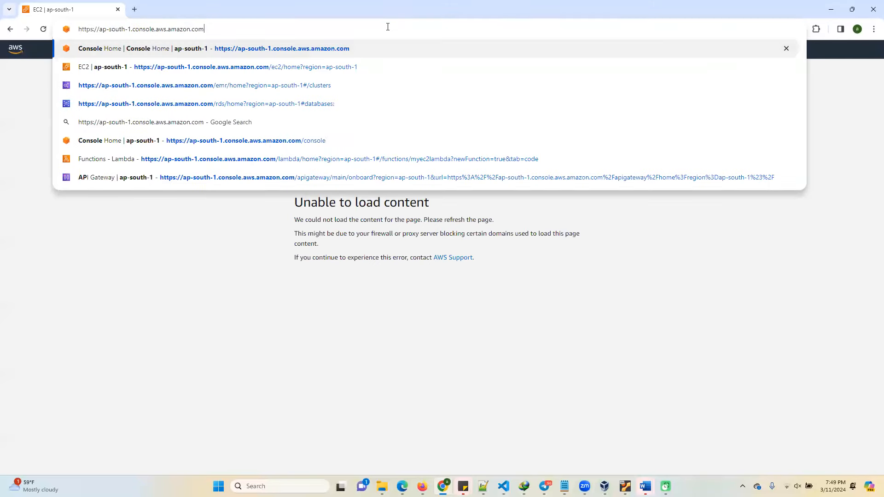
{"action": "key", "text": "Return"}
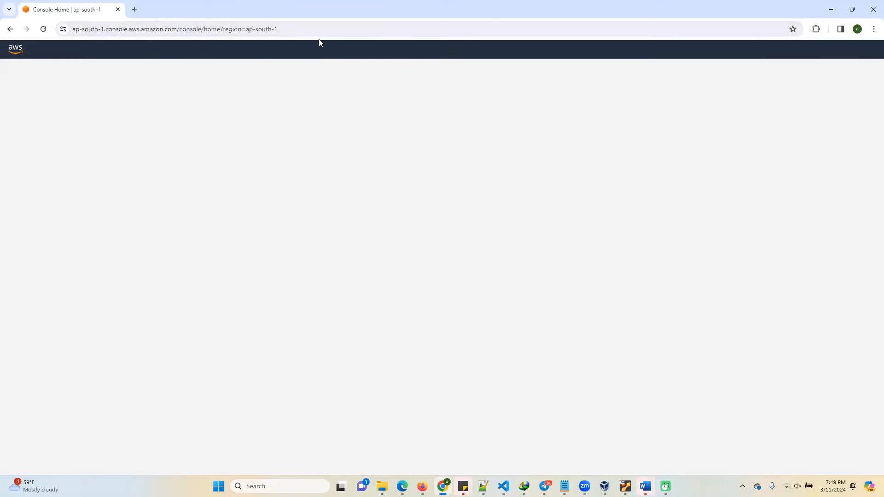
{"action": "left_click", "coordinate": [305, 29]}
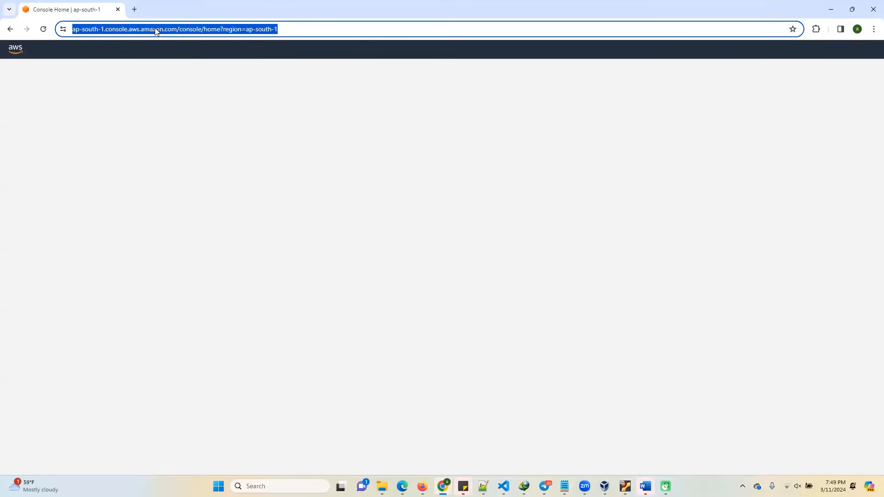
{"action": "left_click", "coordinate": [10, 31]}
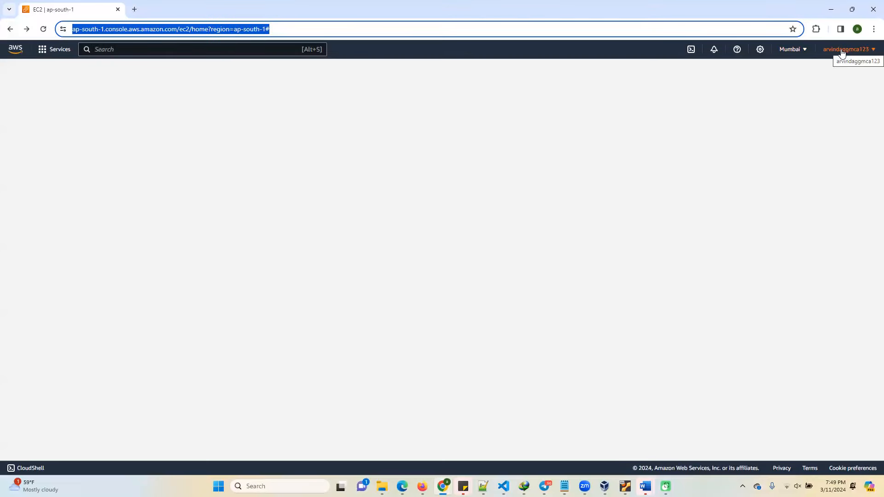
Sign out of the current AWS account and open the console sign-in page.
{"action": "left_click", "coordinate": [843, 53]}
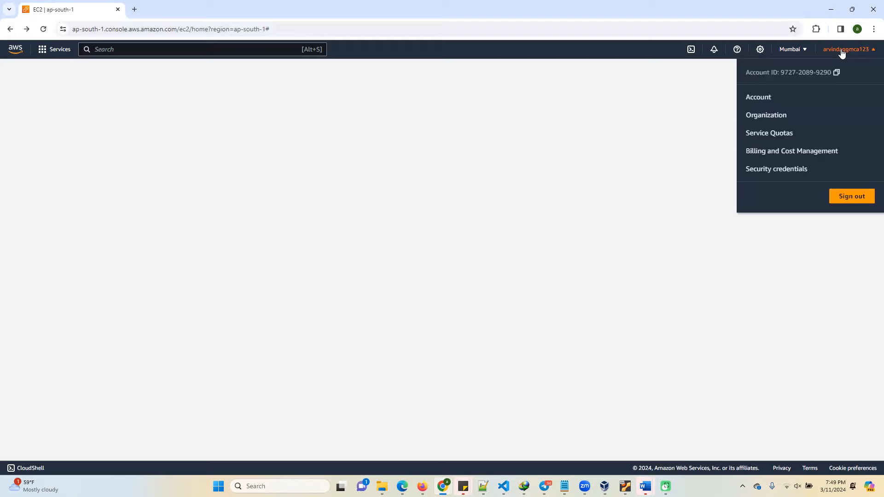
{"action": "left_click", "coordinate": [846, 201]}
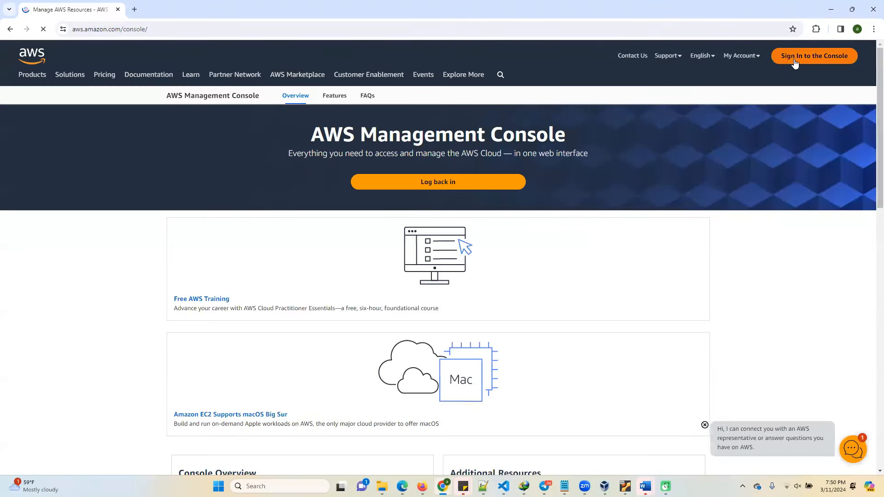
{"action": "left_click", "coordinate": [796, 64]}
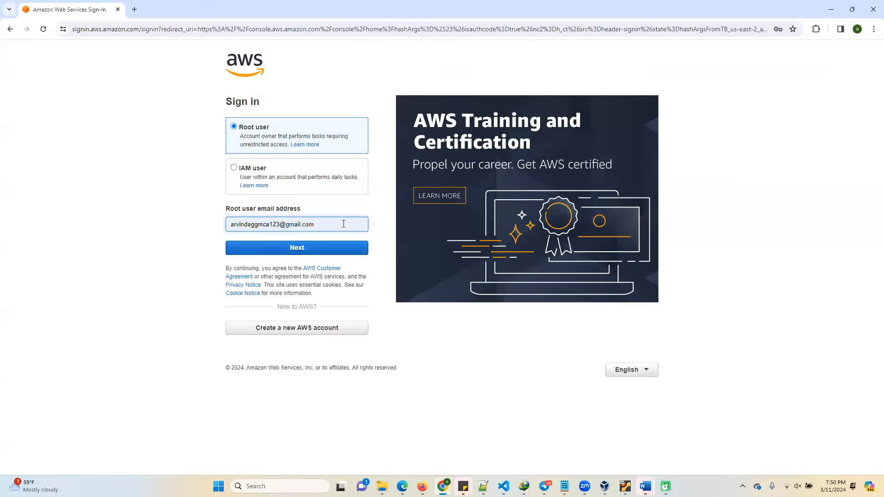
Replace the root user email with a different account's username, try to continue without its domain, and return to the sign-in form.
{"action": "left_click", "coordinate": [344, 224]}
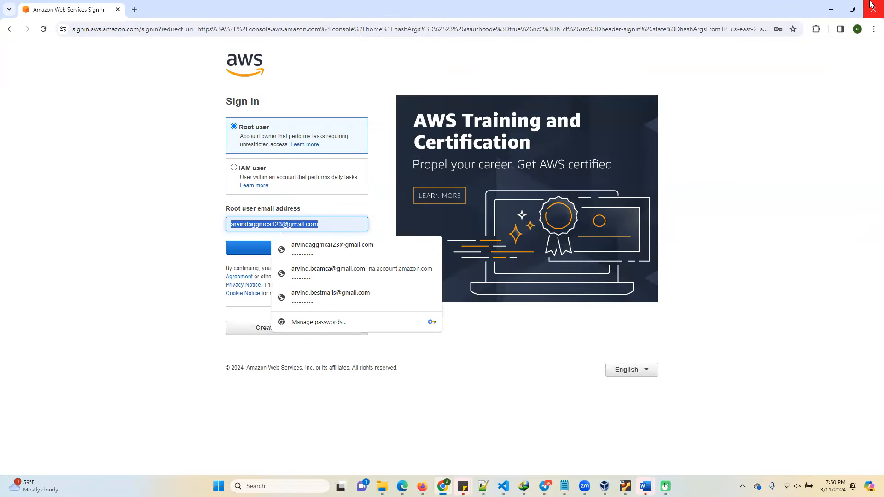
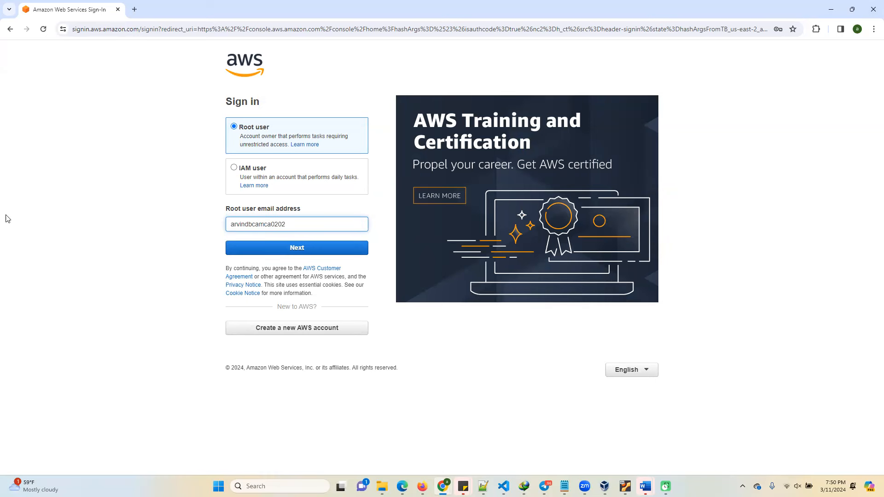
{"action": "left_click", "coordinate": [325, 246]}
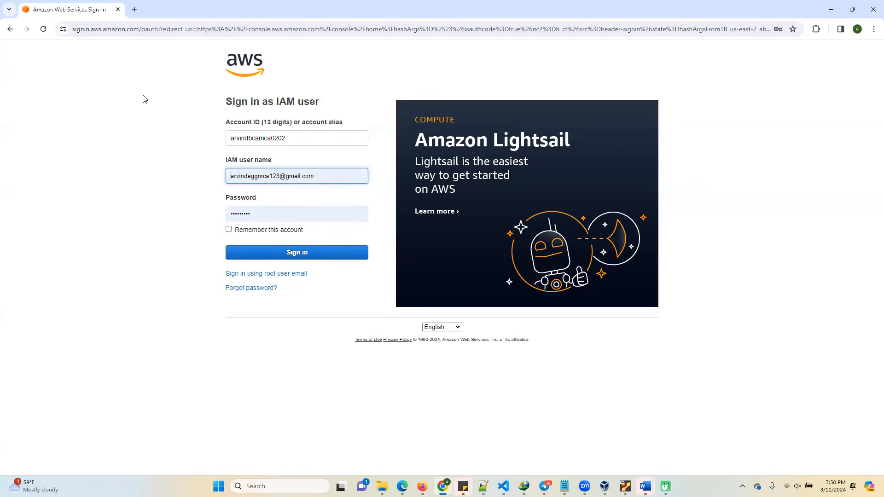
{"action": "left_click", "coordinate": [11, 31]}
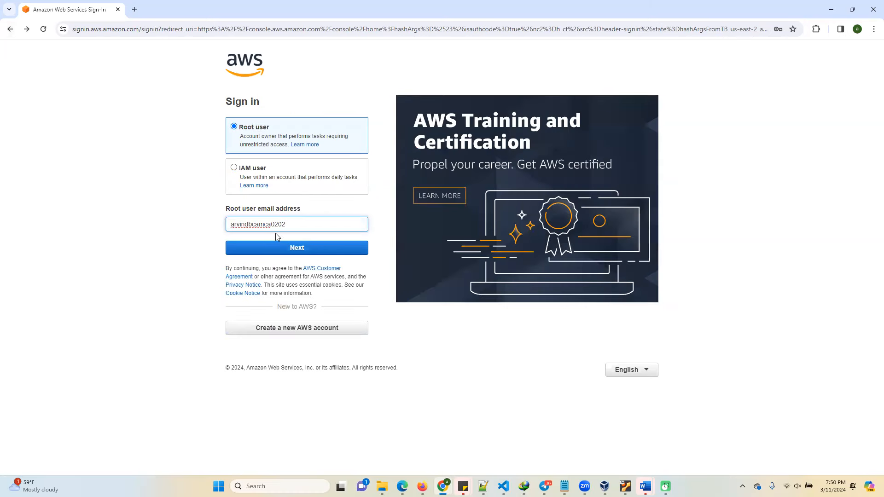
Complete the root user email address with its domain and the missing dot, and continue to the password page.
{"action": "type", "text": "@"}
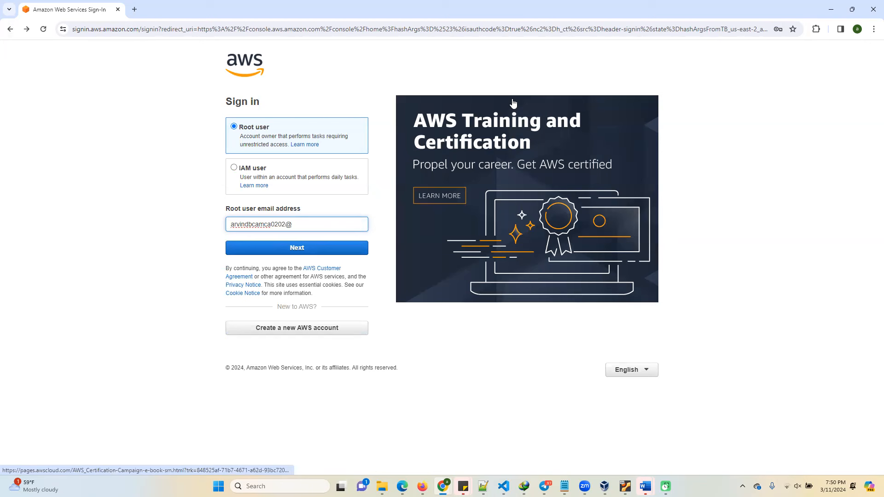
{"action": "type", "text": "gamai"}
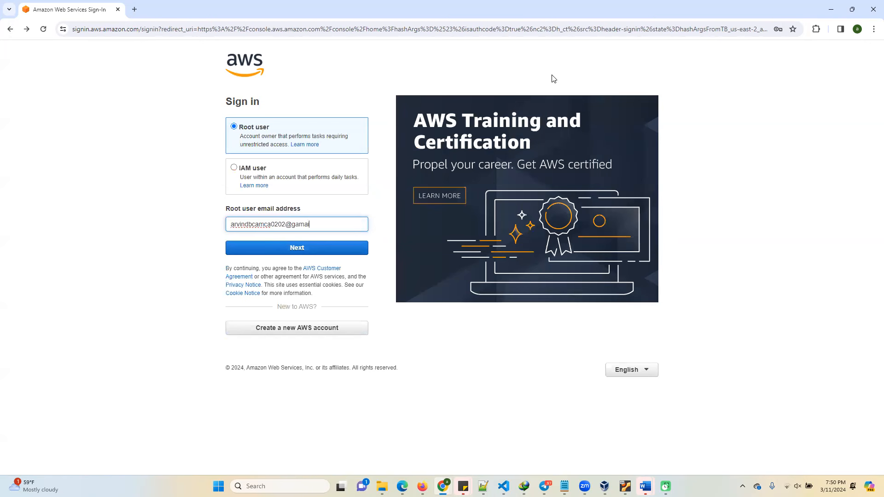
{"action": "key", "text": "BackSpace"}
{"action": "key", "text": "BackSpace"}
{"action": "key", "text": "BackSpace"}
{"action": "key", "text": "BackSpace"}
{"action": "type", "text": "mail.com"}
{"action": "left_click", "coordinate": [249, 225]}
{"action": "type", "text": "."}
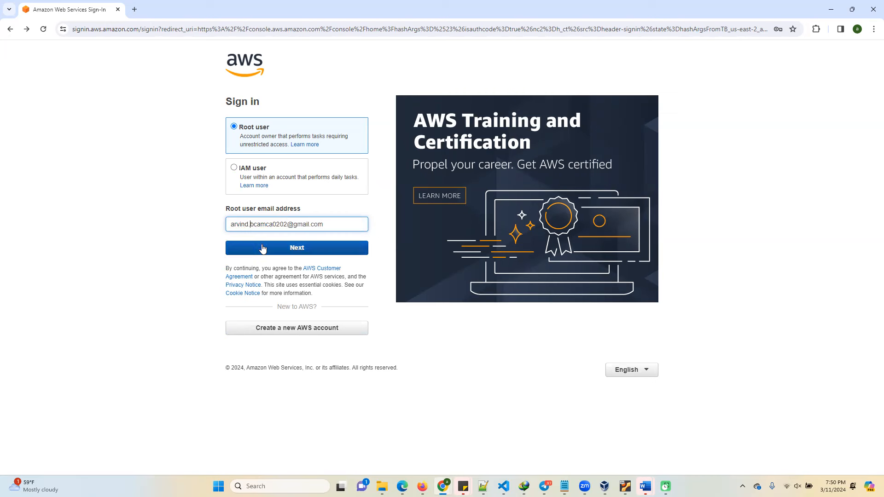
{"action": "left_click", "coordinate": [256, 249]}
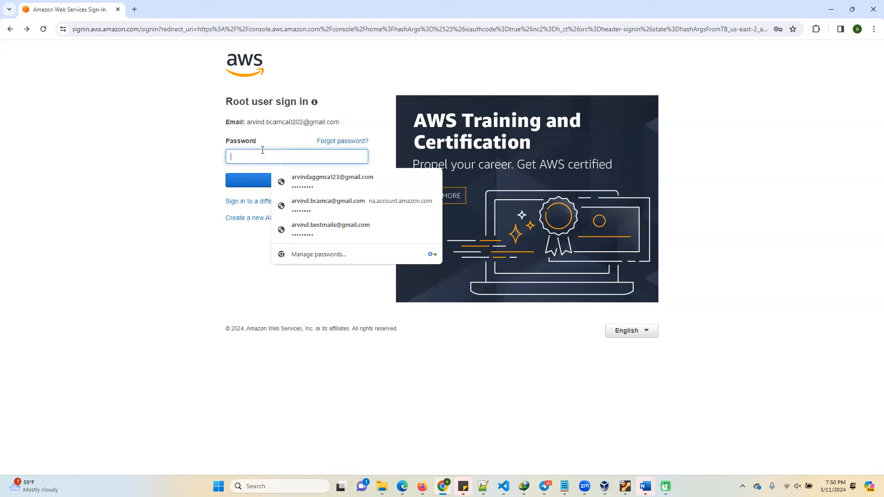
Fill in the root user's account password, sign in, and reload the us-east-1 Console Home page.
{"action": "left_click", "coordinate": [300, 183]}
{"action": "left_click", "coordinate": [279, 184]}
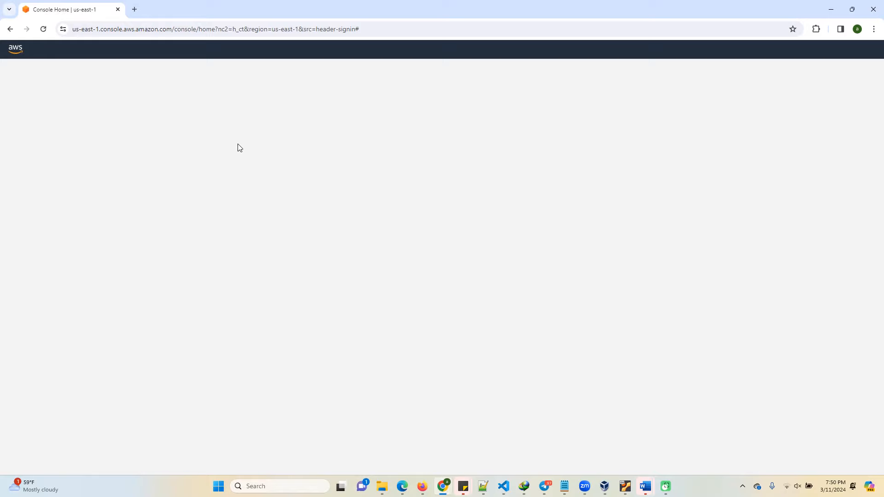
{"action": "left_click", "coordinate": [385, 29]}
{"action": "key", "text": "Return"}
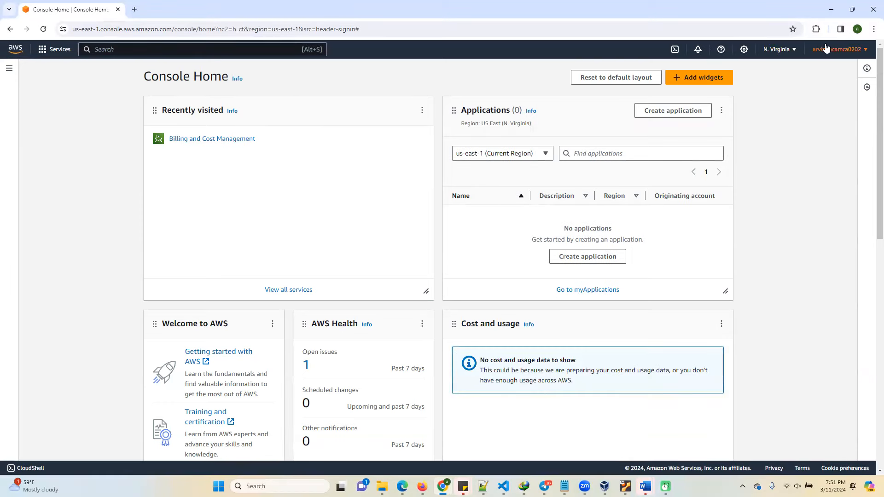
Search the AWS services for ec2 and open the EC2 dashboard.
{"action": "left_click", "coordinate": [7, 70]}
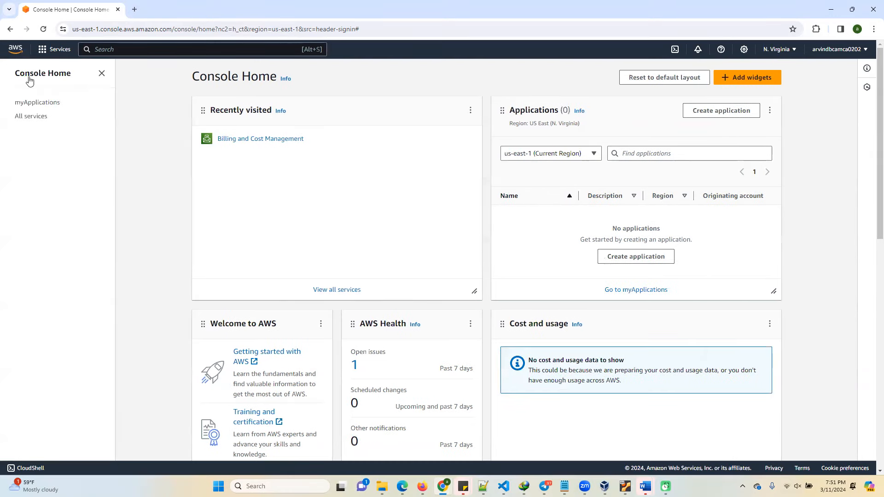
{"action": "left_click", "coordinate": [141, 43]}
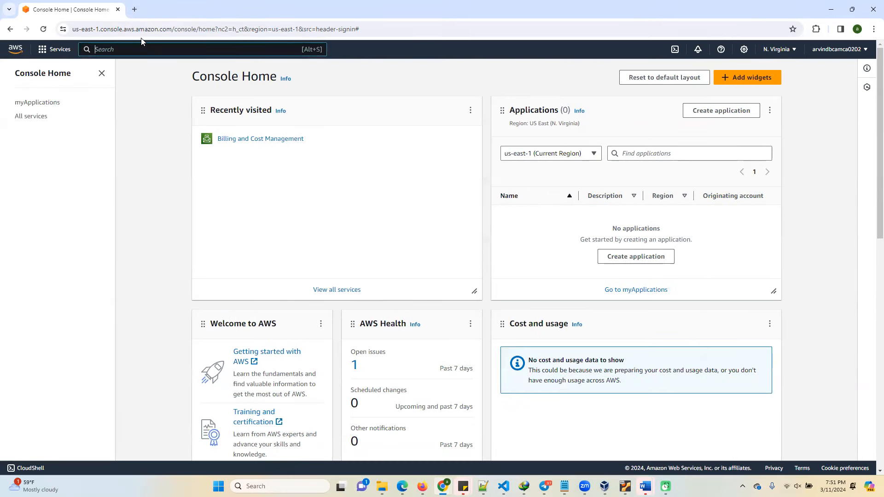
{"action": "type", "text": "ec2"}
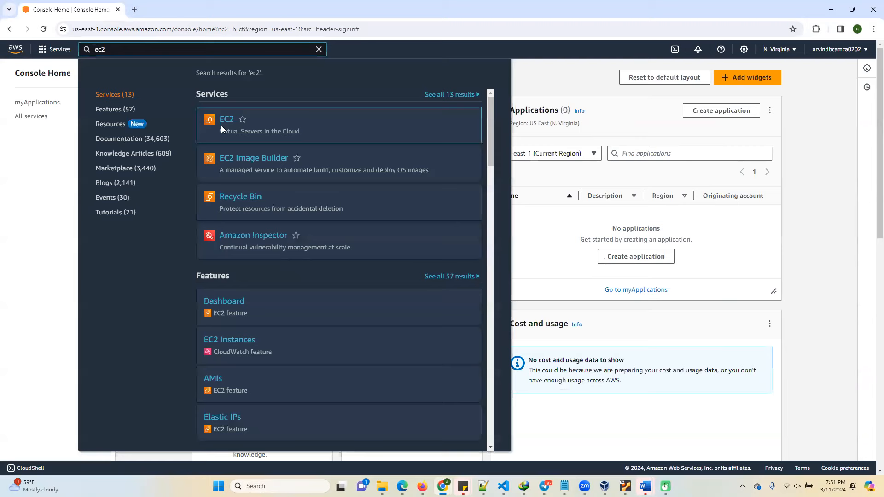
{"action": "left_click", "coordinate": [225, 122]}
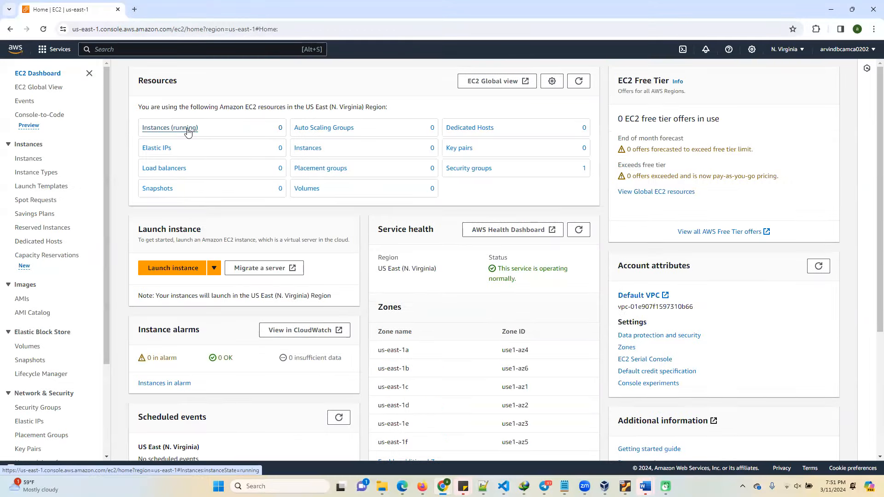
Start launching an EC2 instance named myec2instance with the Ubuntu Server 22.04 LTS image.
{"action": "left_click", "coordinate": [183, 272]}
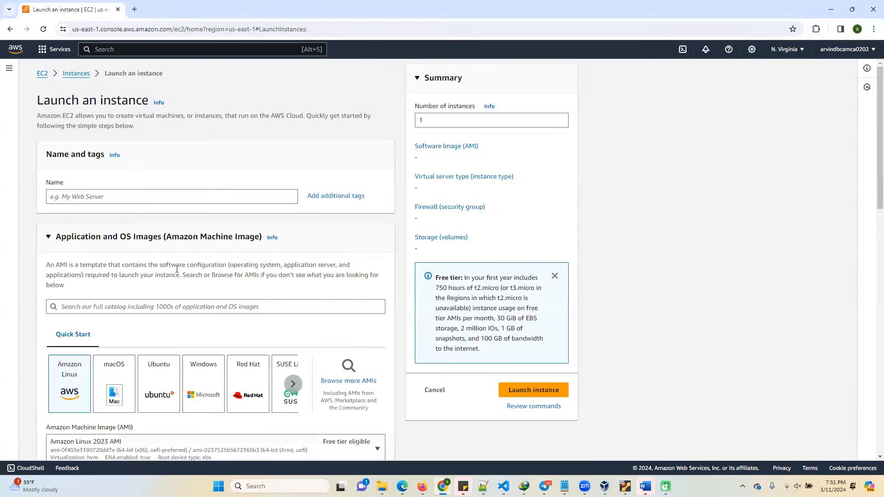
{"action": "left_click", "coordinate": [99, 198]}
{"action": "type", "text": "myec2"}
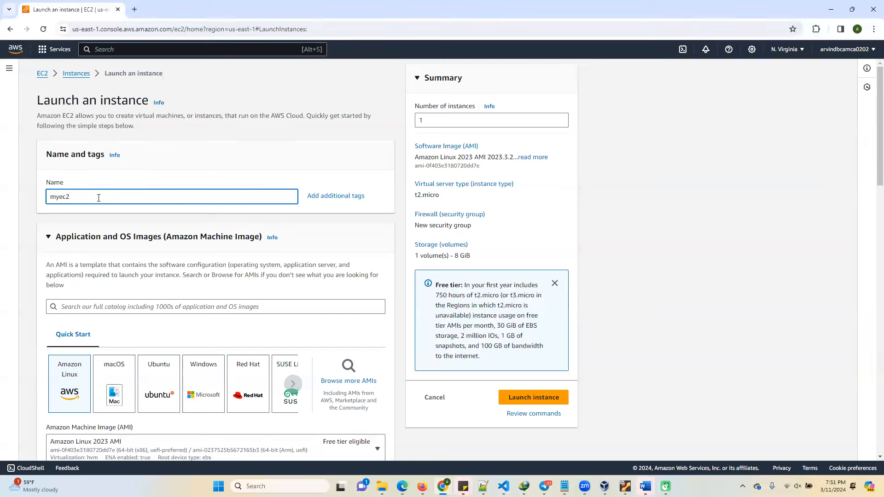
{"action": "type", "text": "instance"}
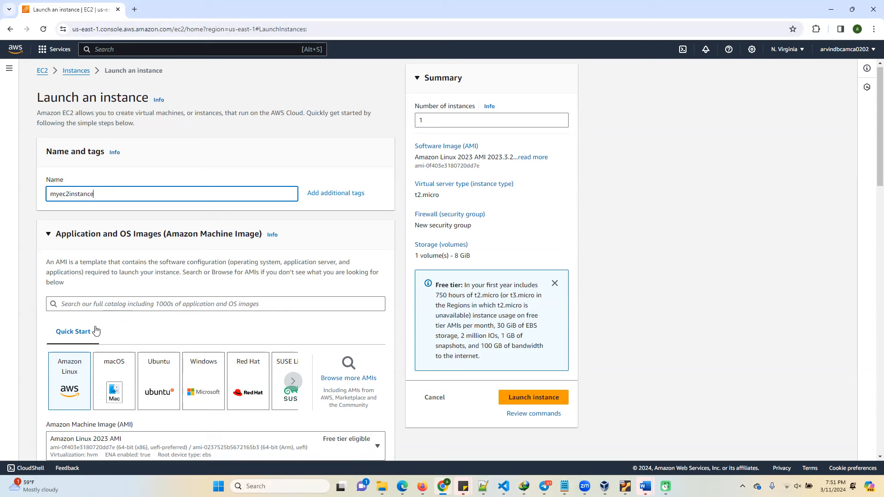
{"action": "scroll", "coordinate": [103, 345], "scroll_direction": "down", "scroll_amount": 1}
{"action": "left_click", "coordinate": [157, 348]}
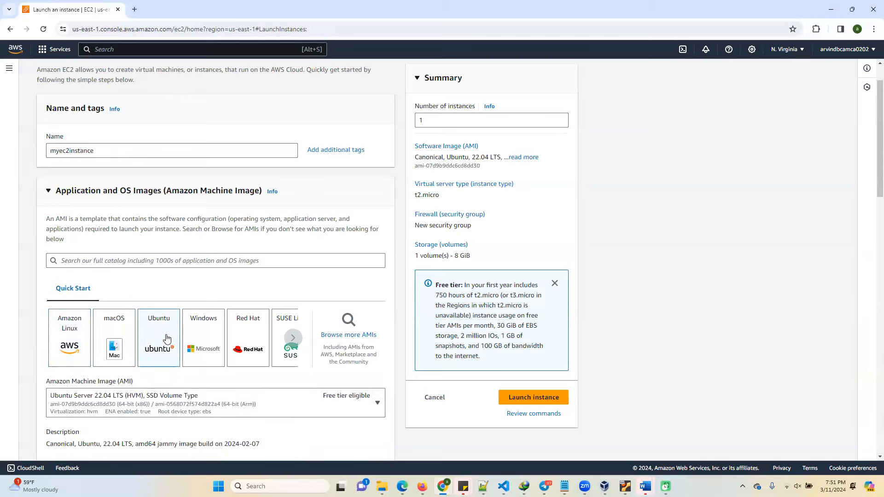
Examine the instance types offered for the new instance and their hourly pricing.
{"action": "scroll", "coordinate": [152, 331], "scroll_direction": "down", "scroll_amount": 3}
{"action": "scroll", "coordinate": [121, 344], "scroll_direction": "down", "scroll_amount": 3}
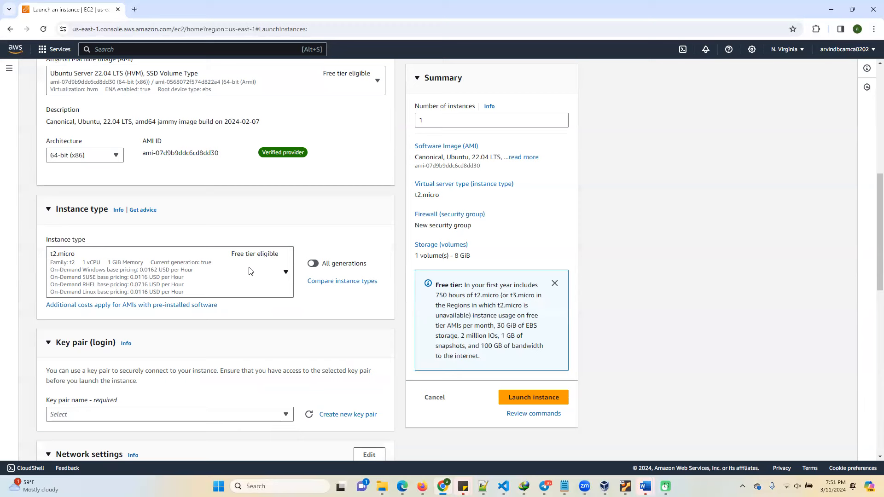
{"action": "scroll", "coordinate": [240, 301], "scroll_direction": "down", "scroll_amount": 1}
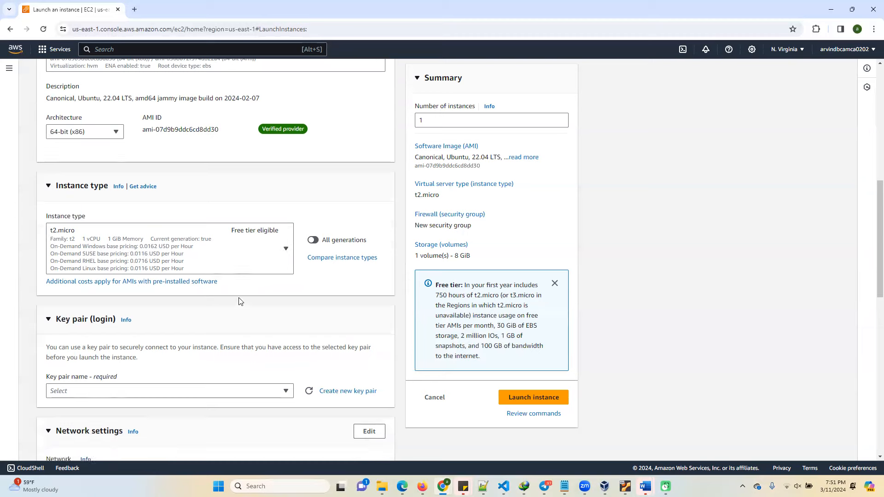
{"action": "scroll", "coordinate": [240, 302], "scroll_direction": "down", "scroll_amount": 1}
{"action": "left_click", "coordinate": [286, 228]}
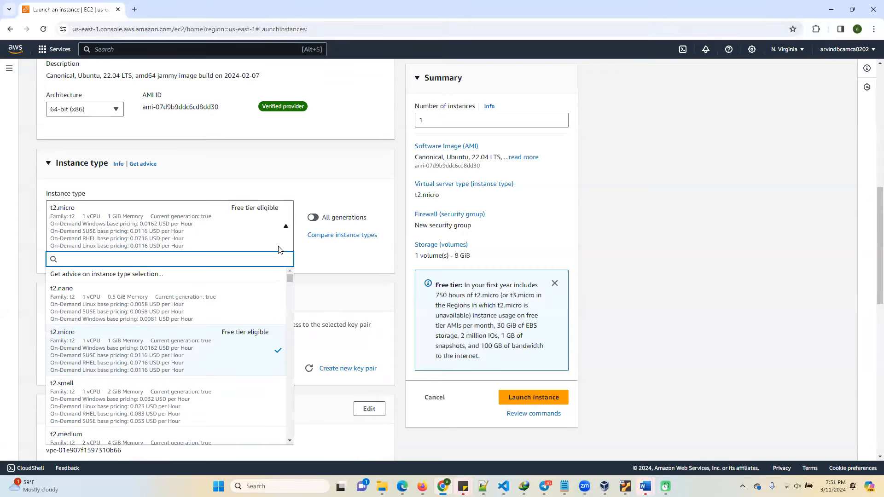
{"action": "scroll", "coordinate": [117, 403], "scroll_direction": "down", "scroll_amount": 2}
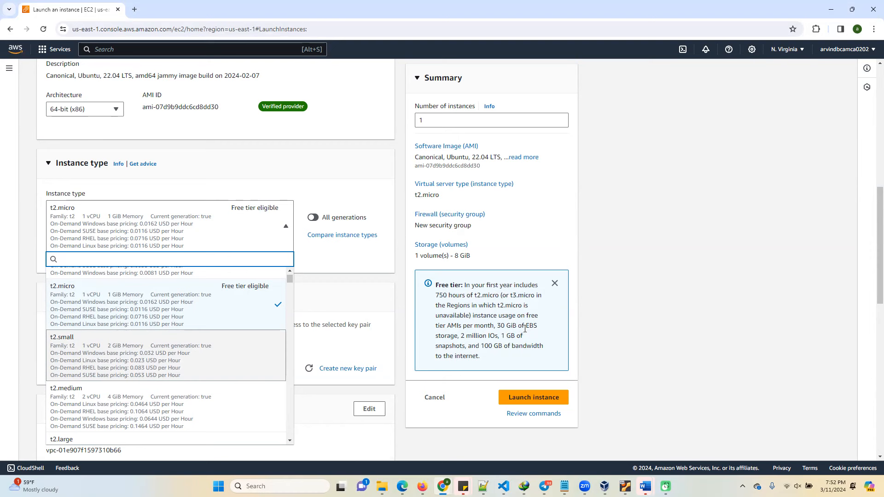
{"action": "left_click", "coordinate": [405, 247]}
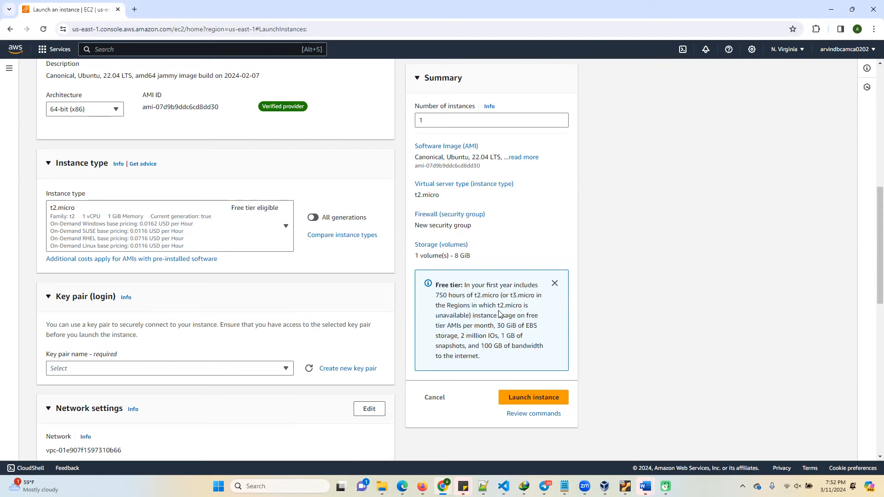
Create an RSA key pair named myec2pem in .pem format for the instance login.
{"action": "scroll", "coordinate": [280, 308], "scroll_direction": "down", "scroll_amount": 2}
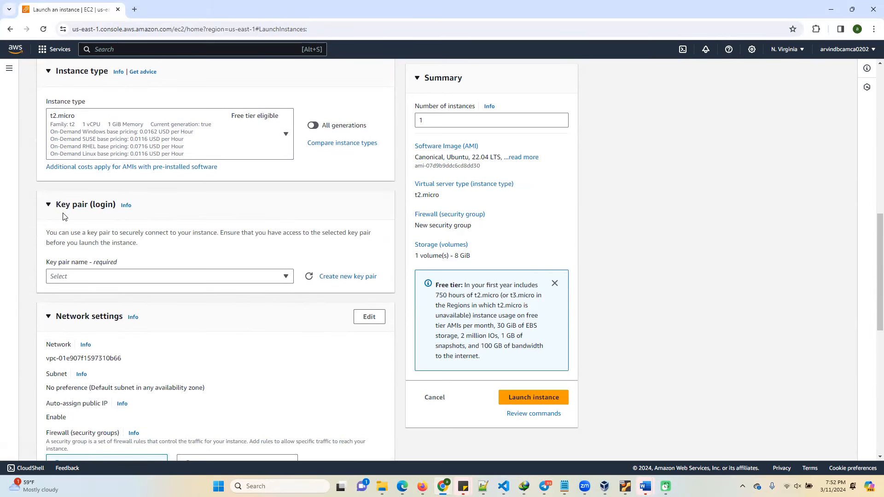
{"action": "left_click", "coordinate": [339, 277]}
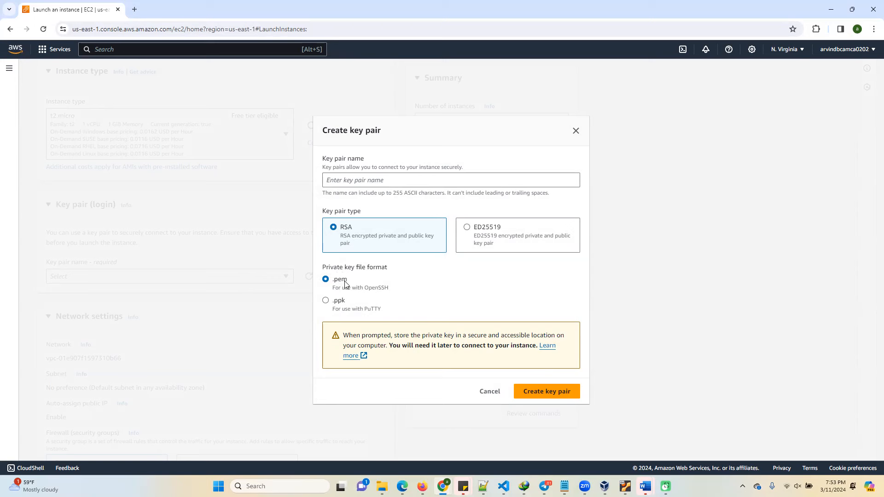
{"action": "left_click", "coordinate": [363, 184]}
{"action": "type", "text": "mye"}
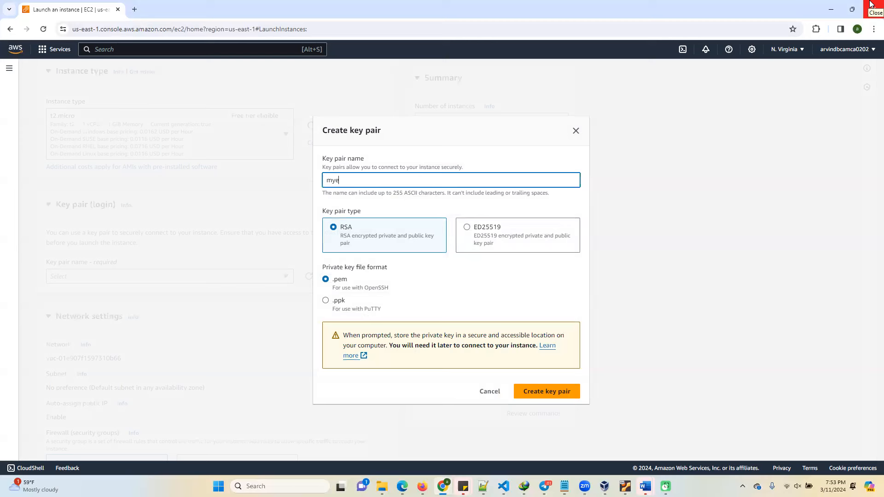
{"action": "type", "text": "c2pem"}
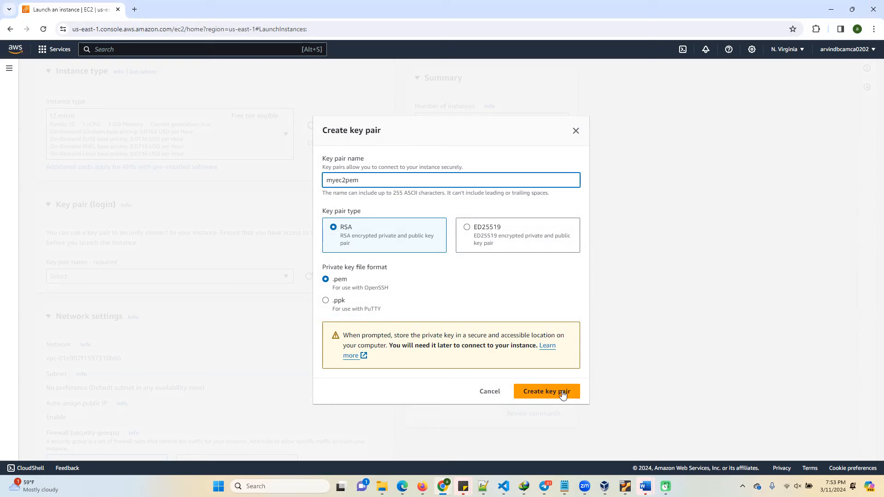
{"action": "left_click", "coordinate": [543, 395]}
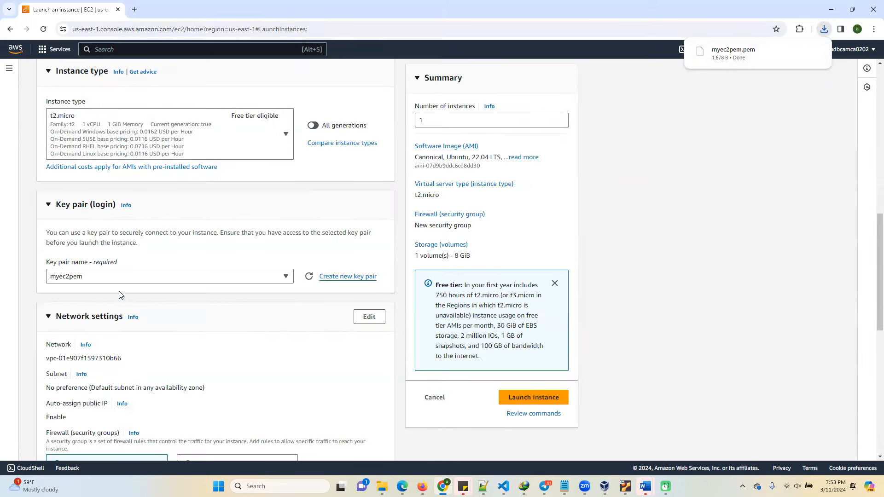
Assign the existing default security group to the instance in its network settings.
{"action": "scroll", "coordinate": [116, 339], "scroll_direction": "down", "scroll_amount": 3}
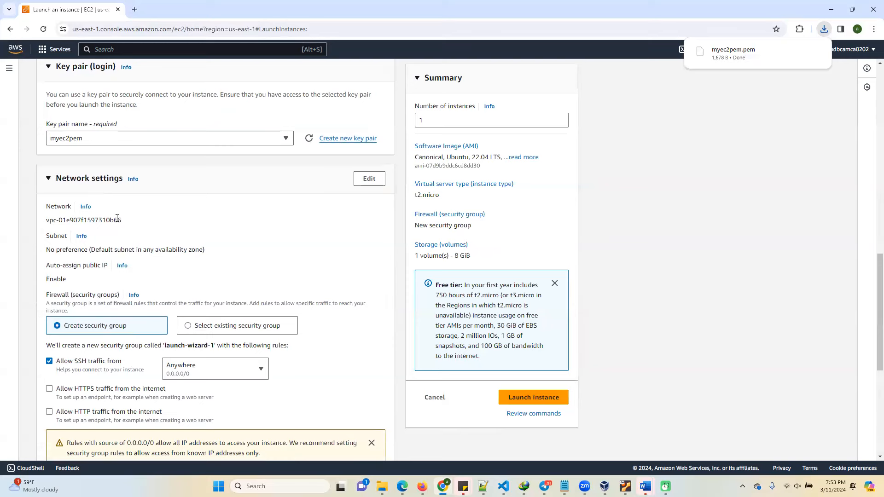
{"action": "scroll", "coordinate": [171, 335], "scroll_direction": "down", "scroll_amount": 1}
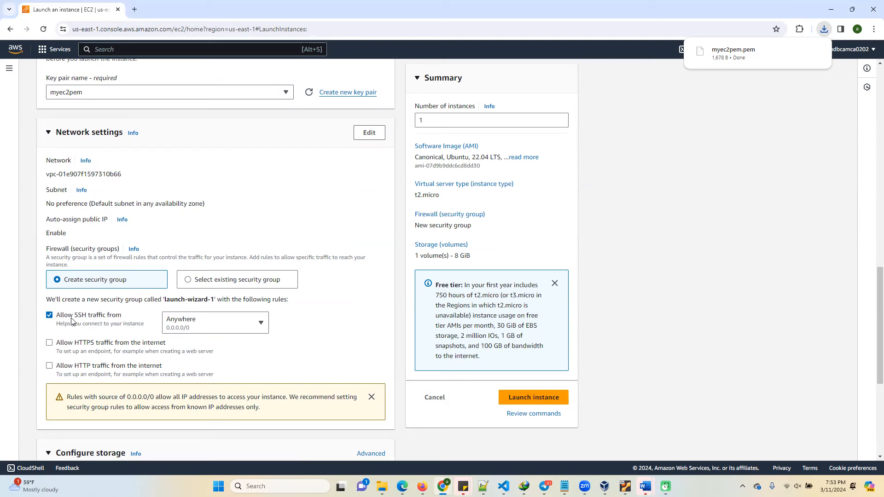
{"action": "left_click", "coordinate": [191, 282]}
{"action": "left_click", "coordinate": [162, 314]}
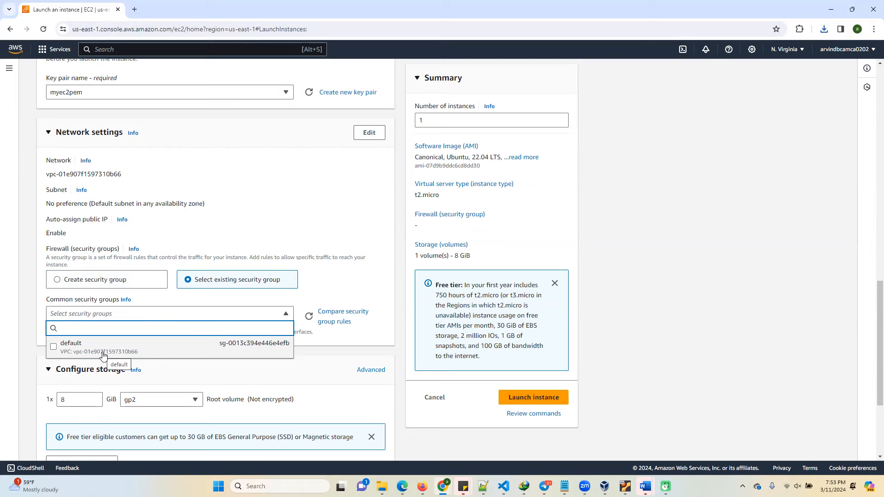
{"action": "left_click", "coordinate": [70, 350]}
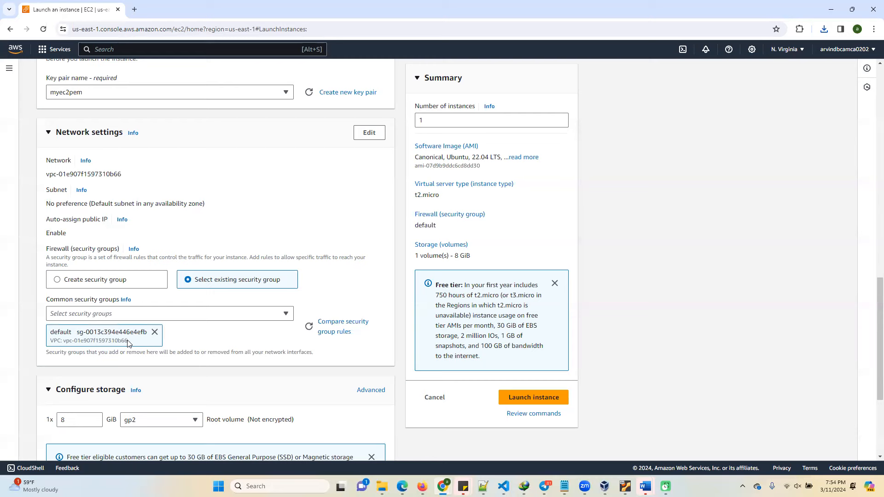
{"action": "scroll", "coordinate": [128, 344], "scroll_direction": "down", "scroll_amount": 2}
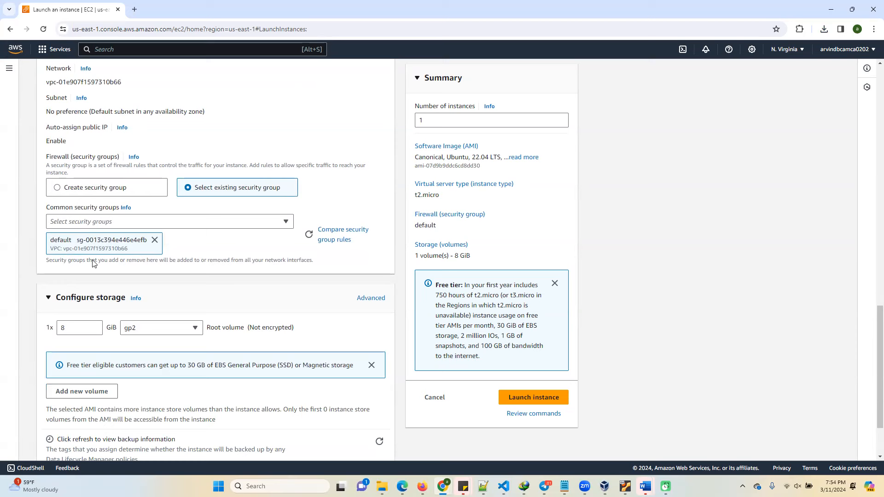
Set the instance's root volume size to 16 GiB and launch the instance.
{"action": "double_click", "coordinate": [89, 331]}
{"action": "type", "text": "16"}
{"action": "scroll", "coordinate": [126, 306], "scroll_direction": "down", "scroll_amount": 2}
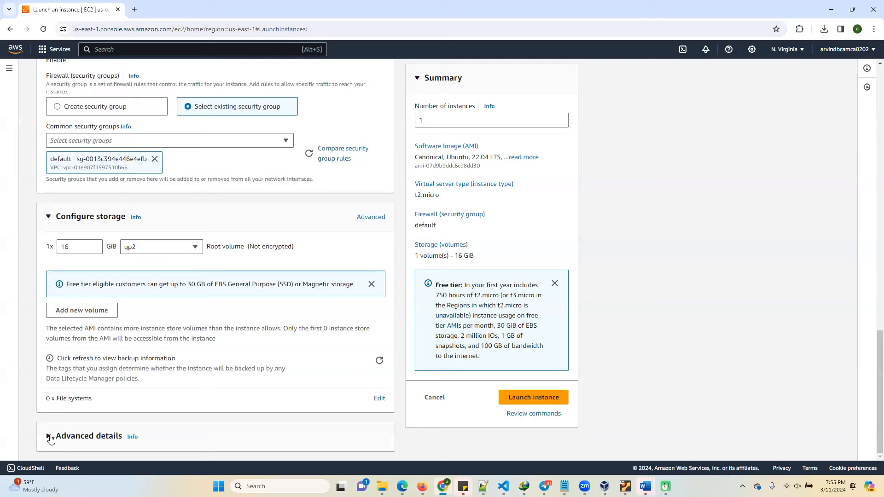
{"action": "scroll", "coordinate": [152, 239], "scroll_direction": "up", "scroll_amount": 5}
{"action": "left_click", "coordinate": [540, 398]}
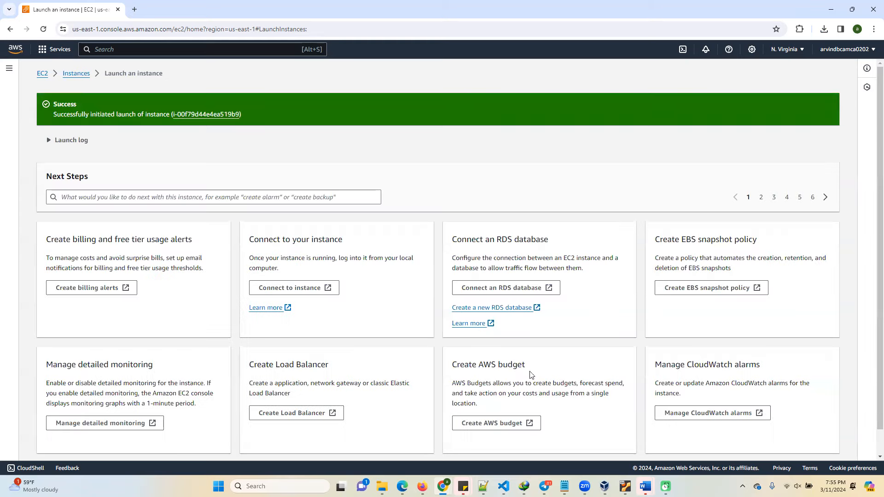
Open the instances list and reload it repeatedly to check the state of myec2instance.
{"action": "left_click", "coordinate": [67, 75]}
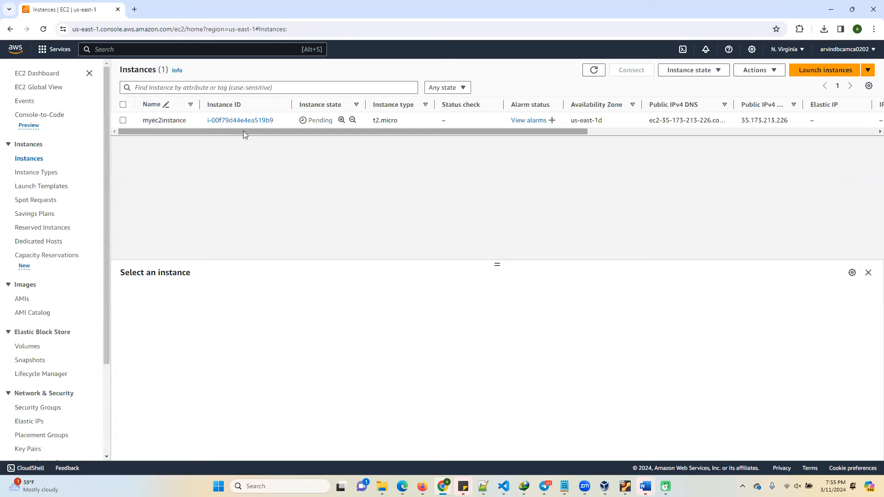
{"action": "left_click", "coordinate": [581, 29]}
{"action": "key", "text": "Return"}
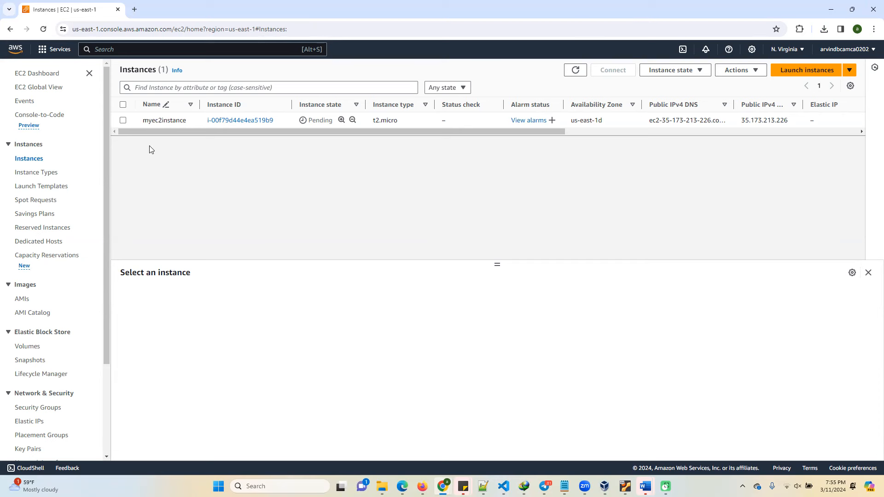
{"action": "left_click", "coordinate": [636, 28]}
{"action": "key", "text": "Return"}
{"action": "left_click", "coordinate": [675, 29]}
{"action": "key", "text": "Return"}
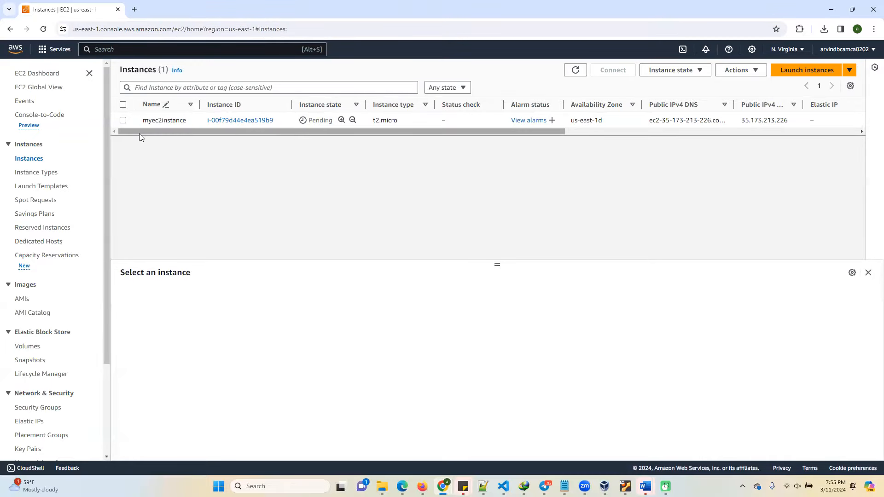
{"action": "left_click", "coordinate": [614, 28]}
{"action": "key", "text": "Return"}
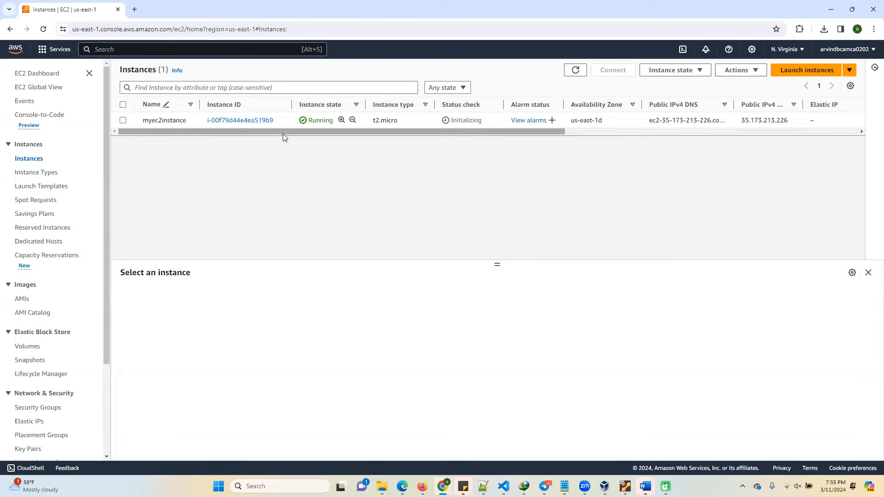
Try to connect to myec2instance through EC2 Instance Connect as ubuntu, and retry with the region set to Asia Pacific (Mumbai).
{"action": "left_click", "coordinate": [123, 120]}
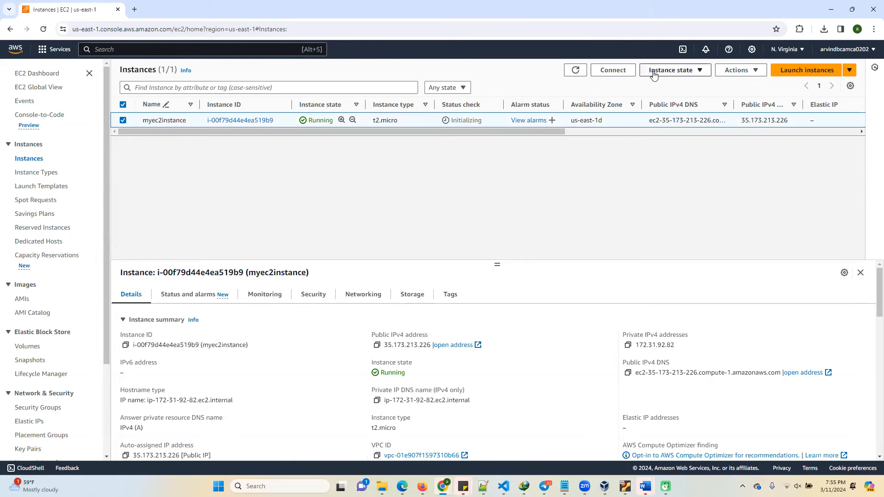
{"action": "left_click", "coordinate": [623, 73]}
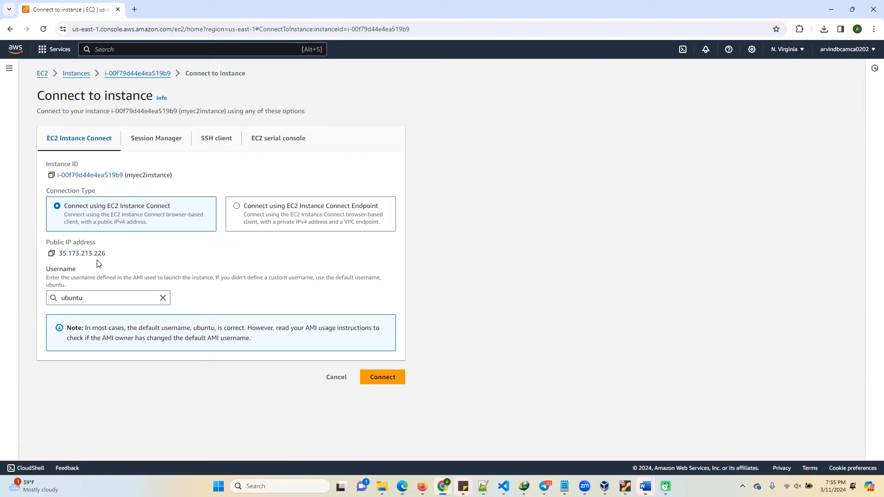
{"action": "left_click", "coordinate": [379, 379]}
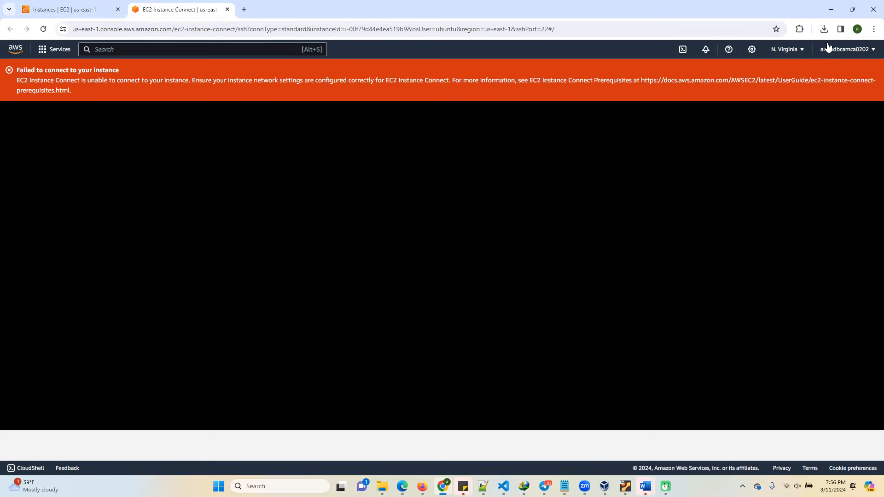
{"action": "left_click", "coordinate": [788, 49]}
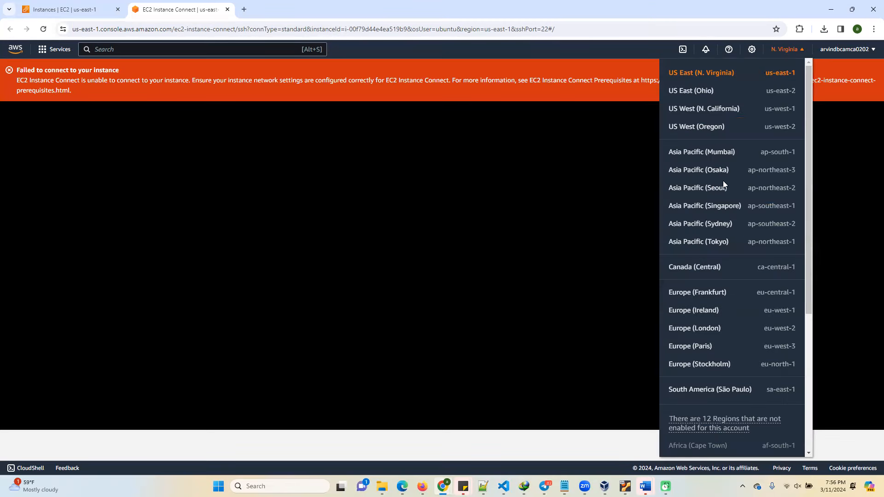
{"action": "left_click", "coordinate": [699, 153]}
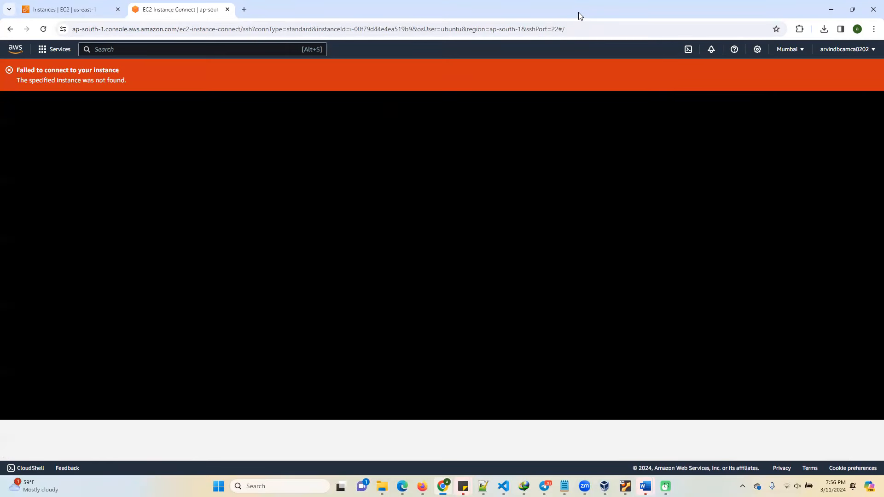
Return to the EC2 instances page and switch its region to US West (Oregon).
{"action": "left_click", "coordinate": [59, 7]}
{"action": "left_click", "coordinate": [787, 49]}
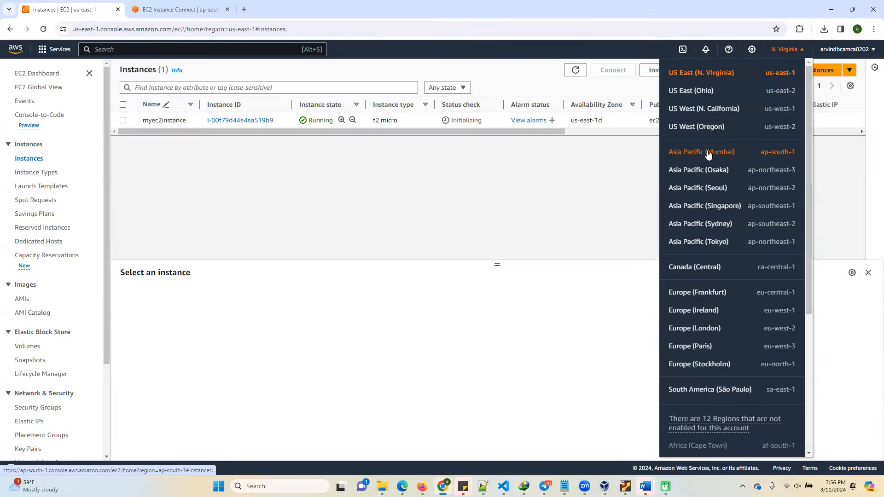
{"action": "left_click", "coordinate": [700, 129]}
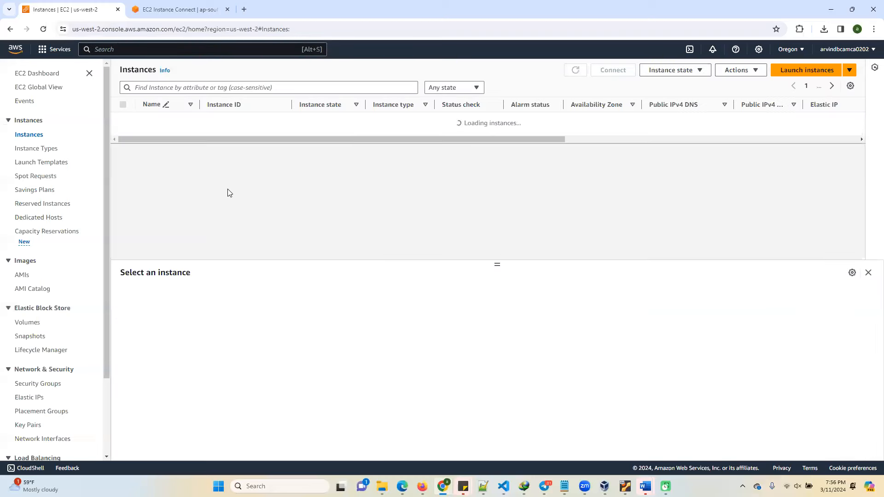
Start launching an instance named myec2instnce1 with the Ubuntu Server 22.04 LTS image in the Oregon region.
{"action": "left_click", "coordinate": [807, 70]}
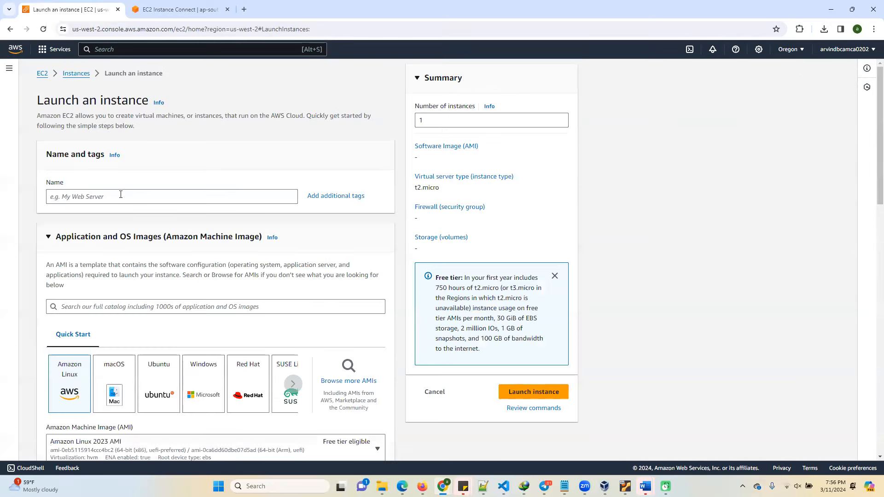
{"action": "left_click", "coordinate": [128, 193]}
{"action": "type", "text": "myec2ins"}
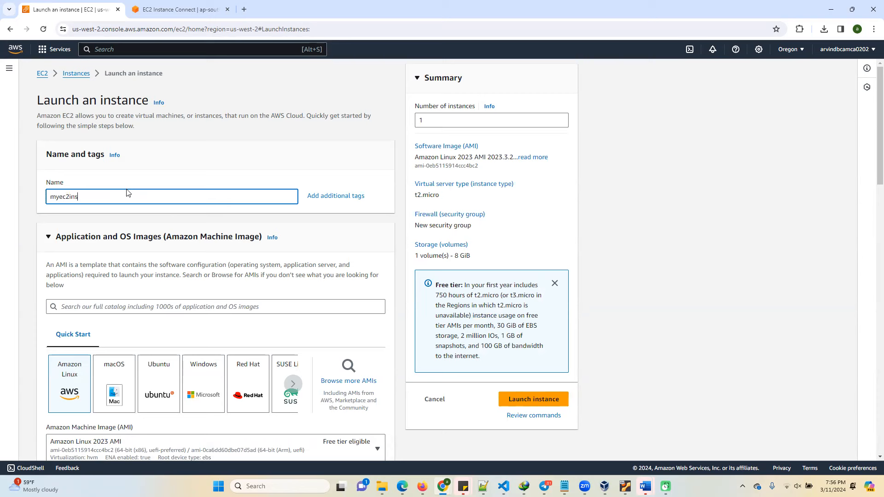
{"action": "type", "text": "tnce"}
{"action": "scroll", "coordinate": [149, 239], "scroll_direction": "down", "scroll_amount": 4}
{"action": "left_click", "coordinate": [159, 219]}
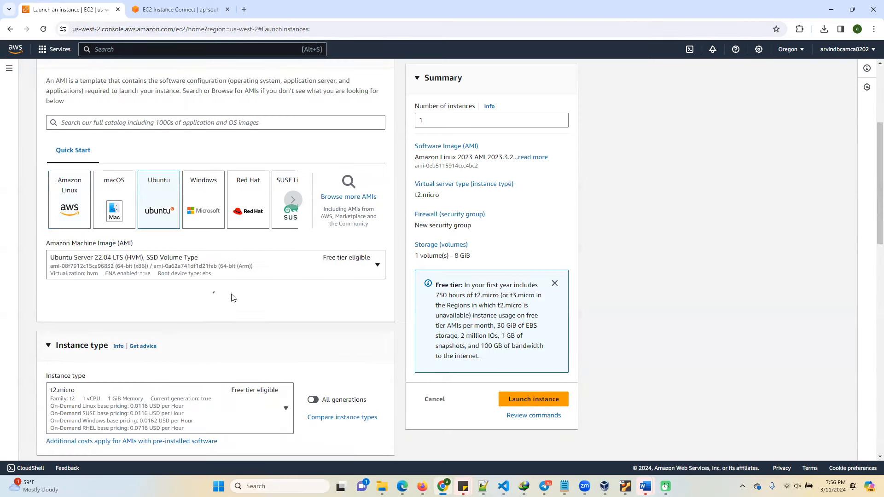
Create an RSA key pair named myoregankeypair in .pem format for the Oregon instance's login.
{"action": "scroll", "coordinate": [194, 297], "scroll_direction": "down", "scroll_amount": 3}
{"action": "scroll", "coordinate": [124, 317], "scroll_direction": "down", "scroll_amount": 2}
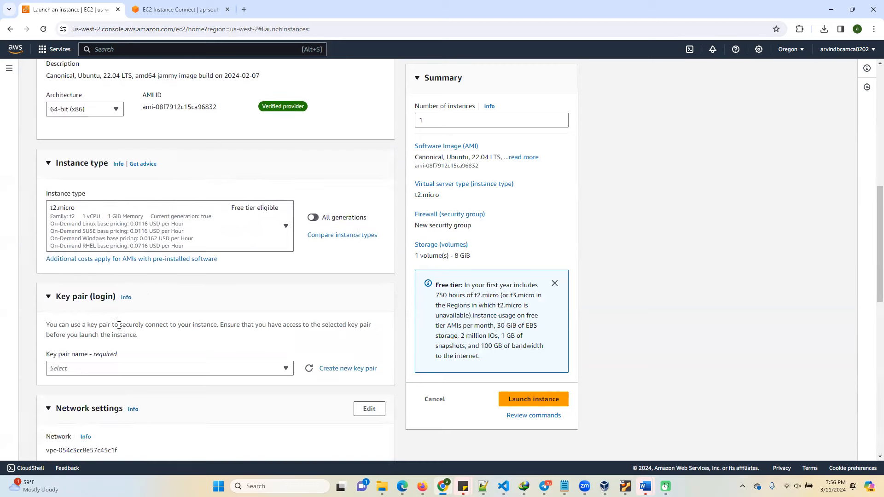
{"action": "scroll", "coordinate": [119, 325], "scroll_direction": "down", "scroll_amount": 2}
{"action": "left_click", "coordinate": [141, 276]}
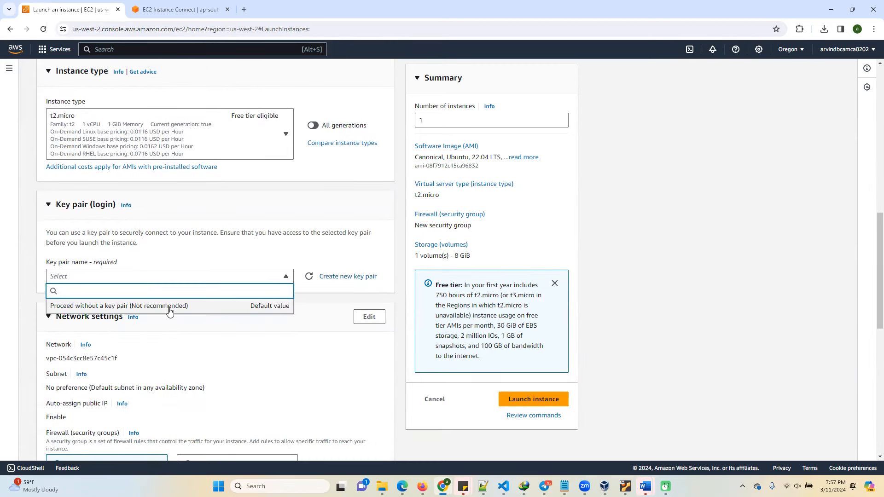
{"action": "left_click", "coordinate": [332, 278]}
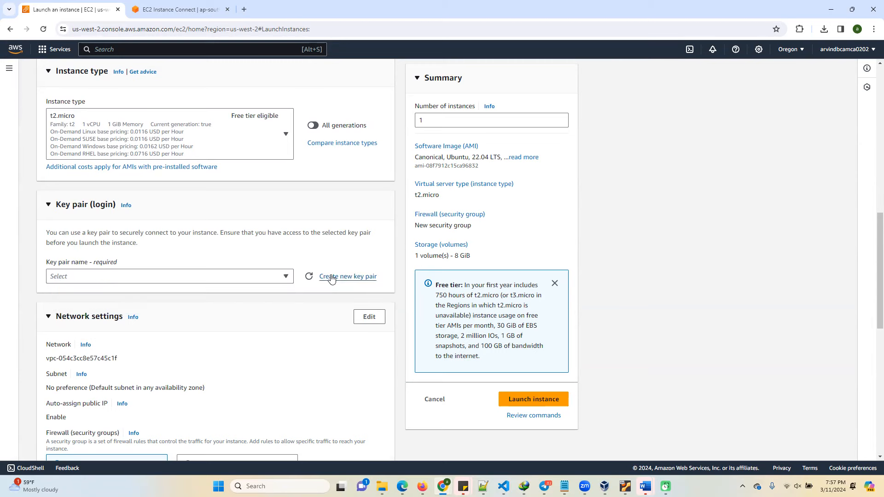
{"action": "left_click", "coordinate": [331, 278]}
{"action": "left_click", "coordinate": [364, 179]}
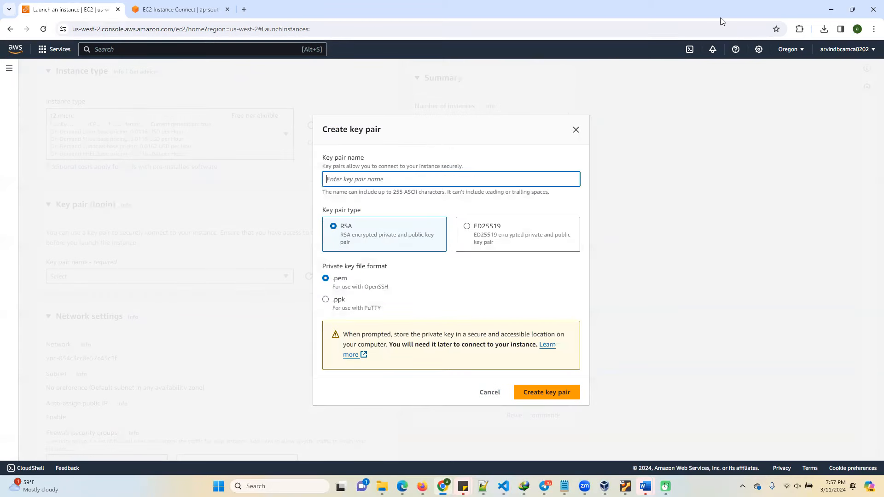
{"action": "type", "text": "myoregankeypair"}
{"action": "left_click", "coordinate": [537, 399]}
Launch the instance with a new security group allowing SSH traffic from anywhere and an 8 GiB gp2 root volume.
{"action": "scroll", "coordinate": [83, 246], "scroll_direction": "down", "scroll_amount": 5}
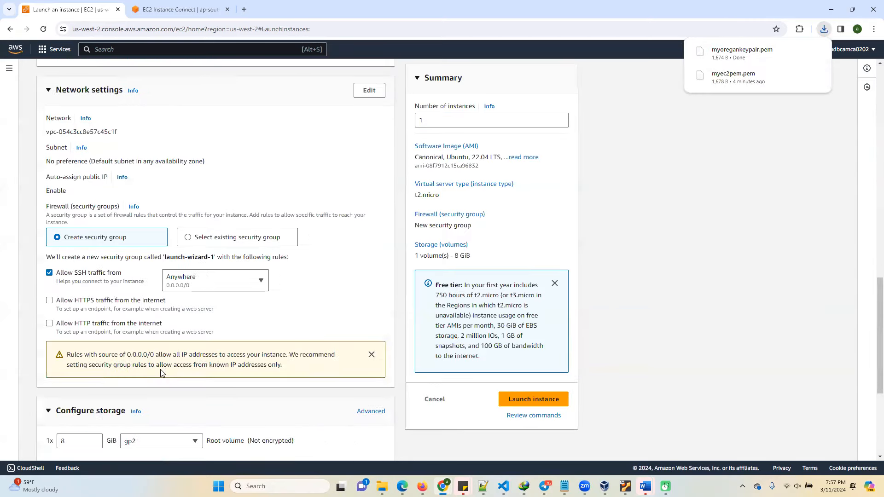
{"action": "scroll", "coordinate": [144, 451], "scroll_direction": "down", "scroll_amount": 3}
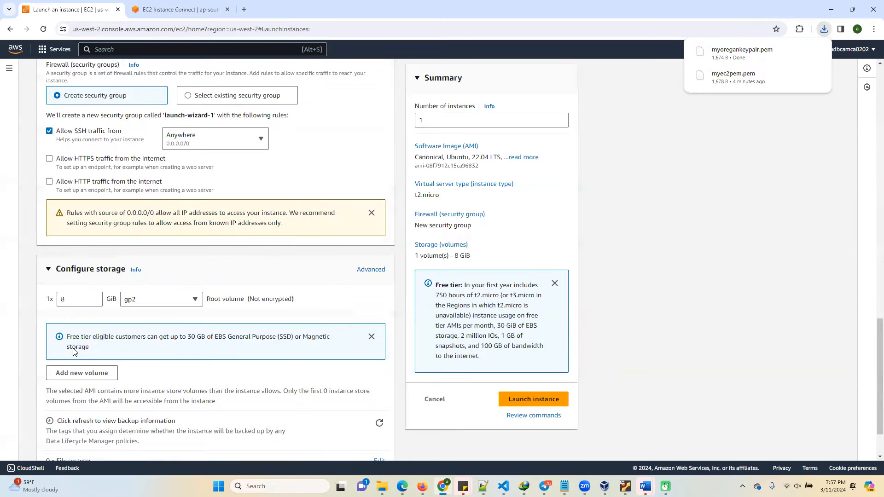
{"action": "double_click", "coordinate": [70, 300]}
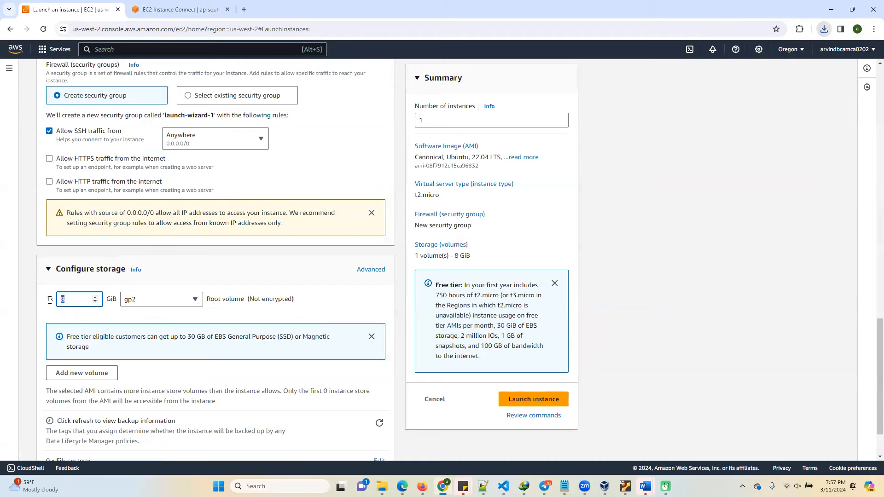
{"action": "left_click", "coordinate": [523, 399]}
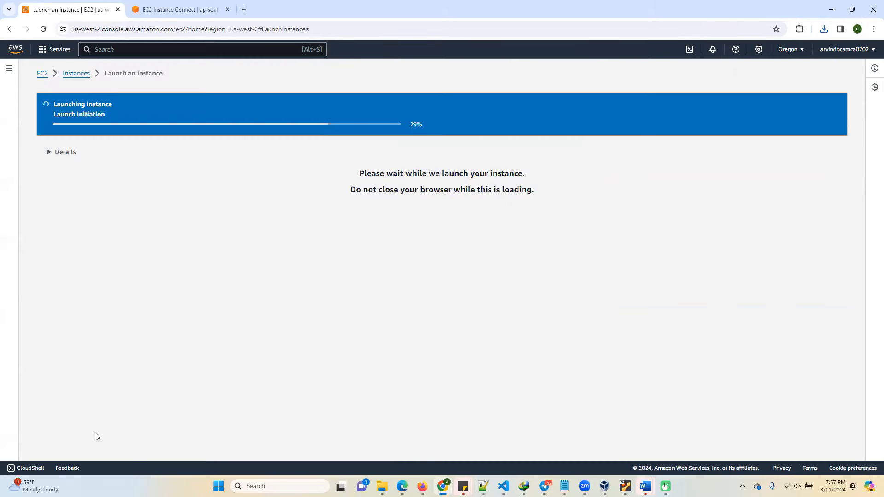
Open the Oregon instances list and reload it to check the state of myec2instnce1.
{"action": "left_click", "coordinate": [75, 75]}
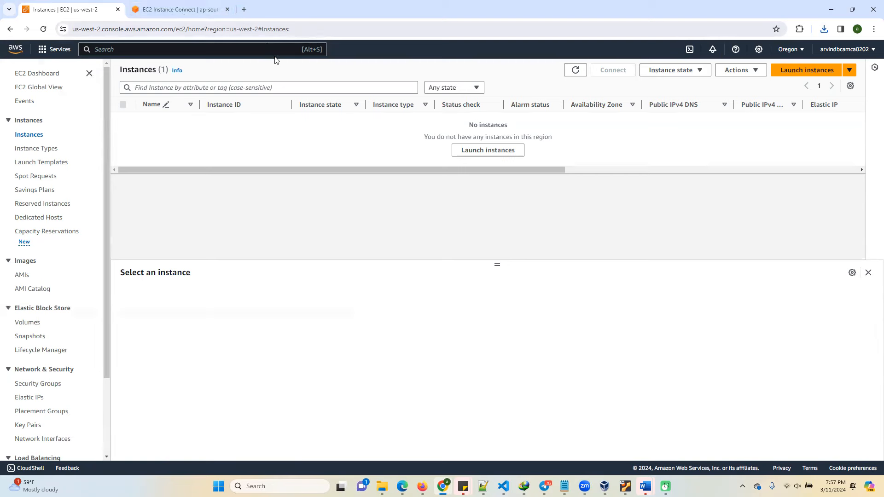
{"action": "left_click", "coordinate": [312, 31]}
{"action": "key", "text": "Return"}
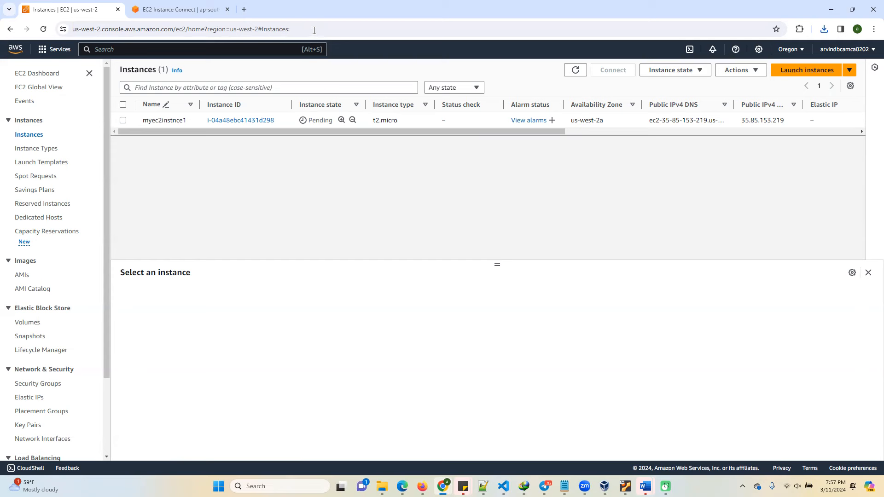
{"action": "left_click", "coordinate": [299, 29]}
{"action": "left_click", "coordinate": [267, 29]}
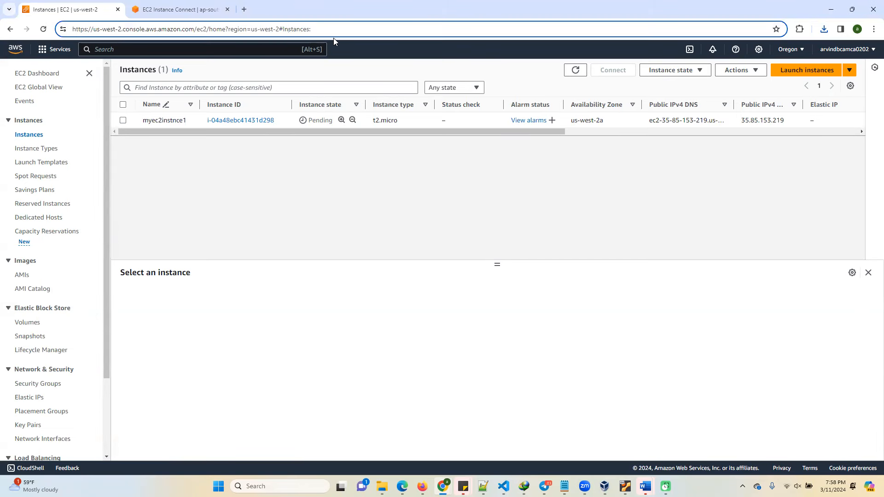
{"action": "key", "text": "Return"}
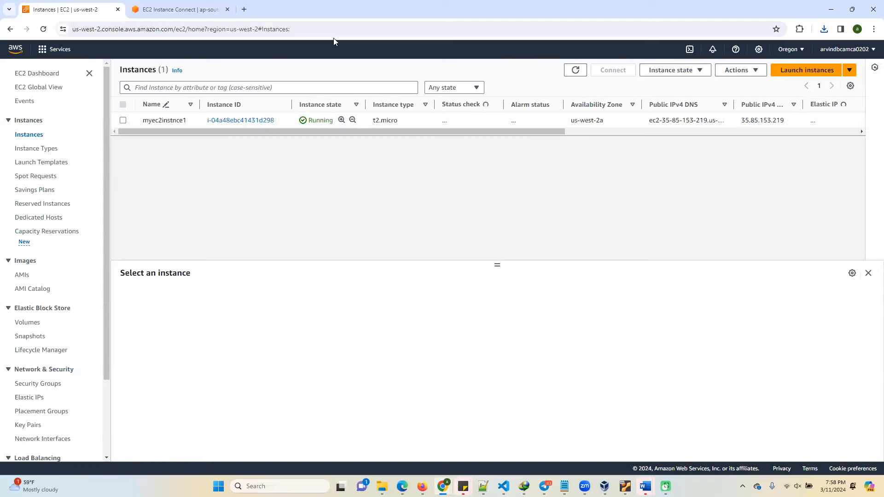
Connect to myec2instnce1 through EC2 Instance Connect using its public IP and the username ubuntu.
{"action": "left_click", "coordinate": [123, 120]}
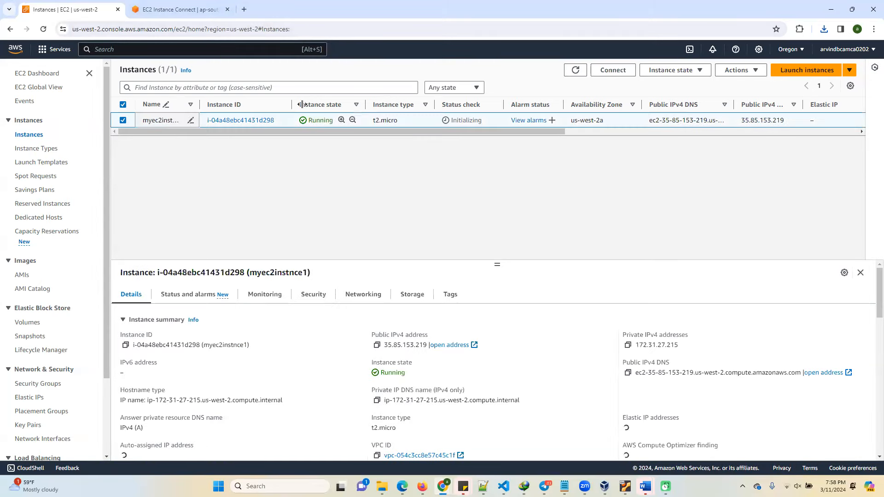
{"action": "left_click", "coordinate": [613, 70]}
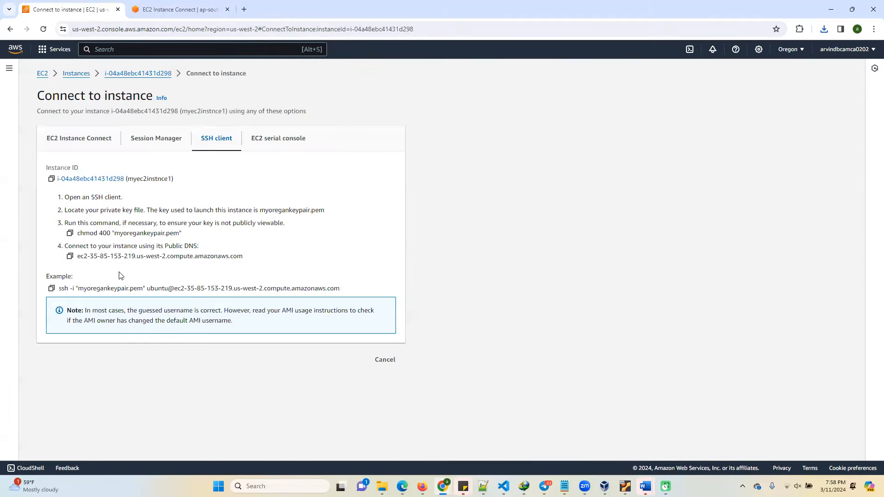
{"action": "left_click", "coordinate": [83, 140]}
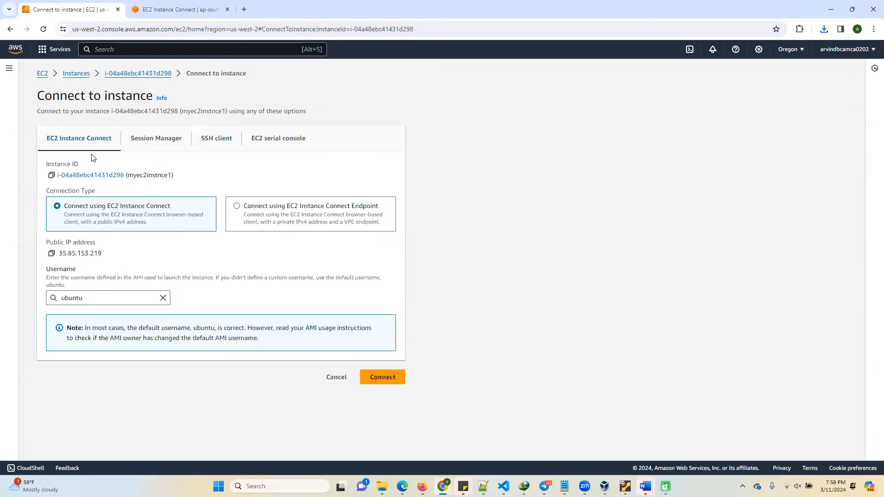
{"action": "left_click", "coordinate": [379, 377]}
Close the browser tab holding the earlier Mumbai connection attempt.
{"action": "left_click", "coordinate": [295, 10]}
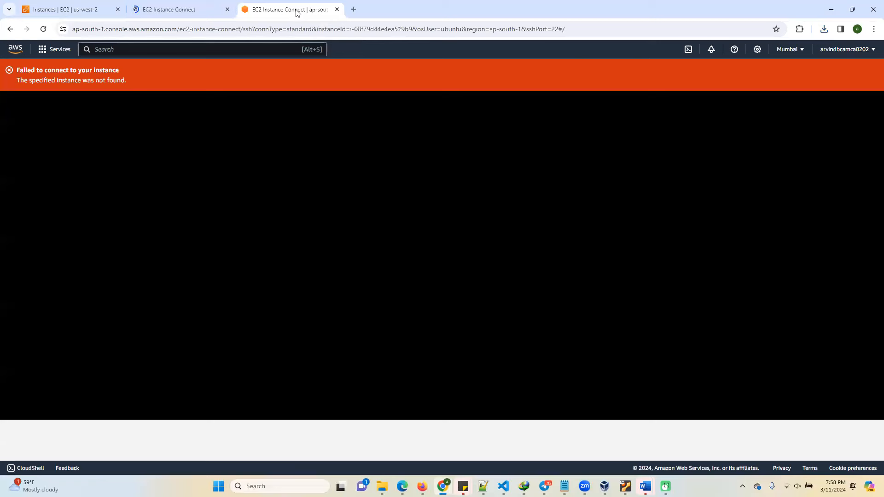
{"action": "right_click", "coordinate": [297, 12]}
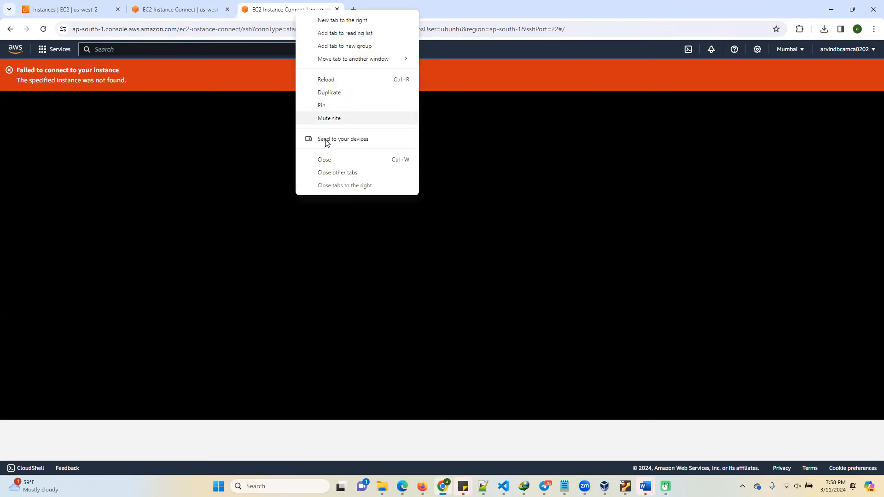
{"action": "left_click", "coordinate": [326, 162]}
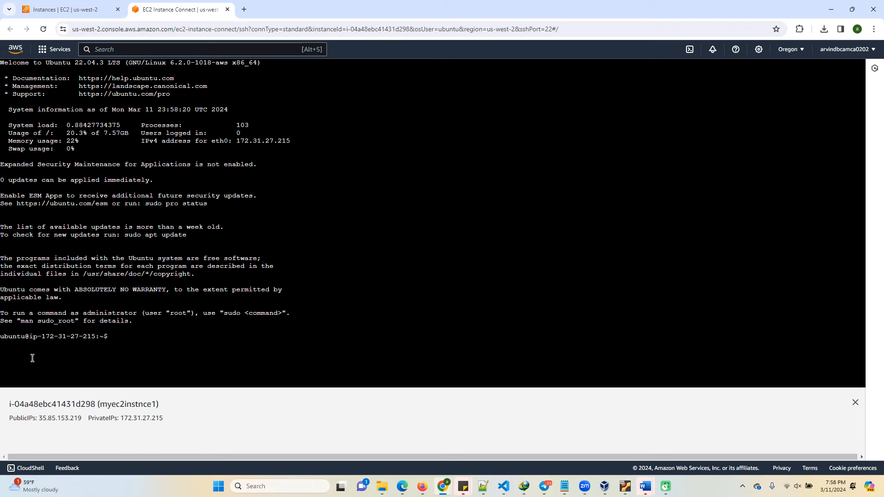
List the contents of the ubuntu home directory on the instance.
{"action": "type", "text": "ls"}
{"action": "key", "text": "Return"}
Create a directory named test in the home directory and change into it.
{"action": "type", "text": "mkdir"}
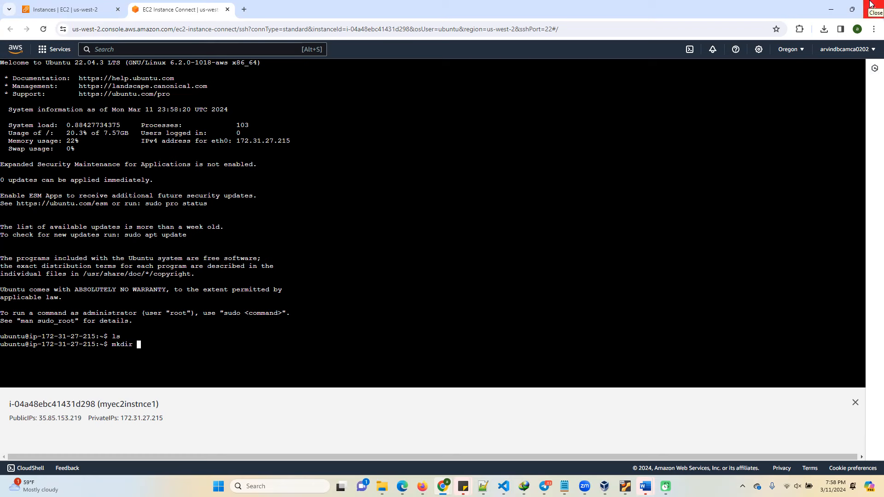
{"action": "type", "text": " tewst"}
{"action": "key", "text": "BackSpace"}
{"action": "key", "text": "BackSpace"}
{"action": "key", "text": "BackSpace"}
{"action": "type", "text": "st"}
{"action": "key", "text": "Return"}
{"action": "type", "text": "cd test"}
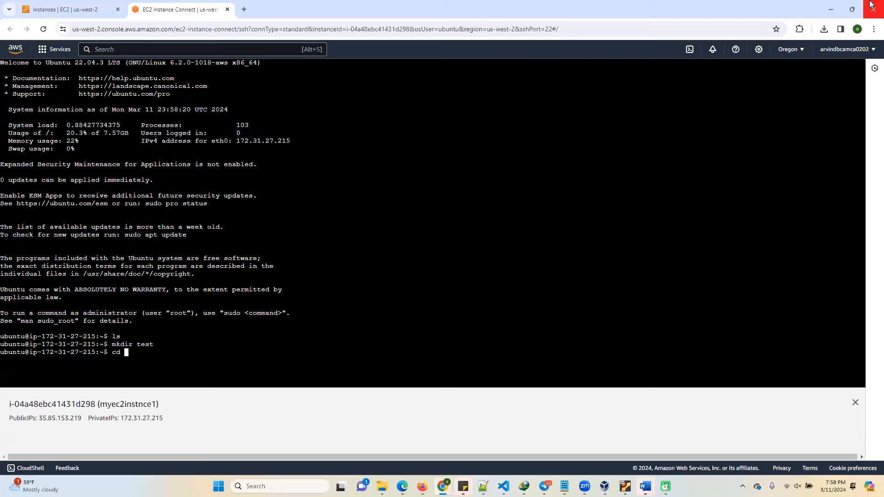
{"action": "key", "text": "Return"}
Create the file abc.txt in the test directory with cat, containing the line hello.
{"action": "type", "text": "c"}
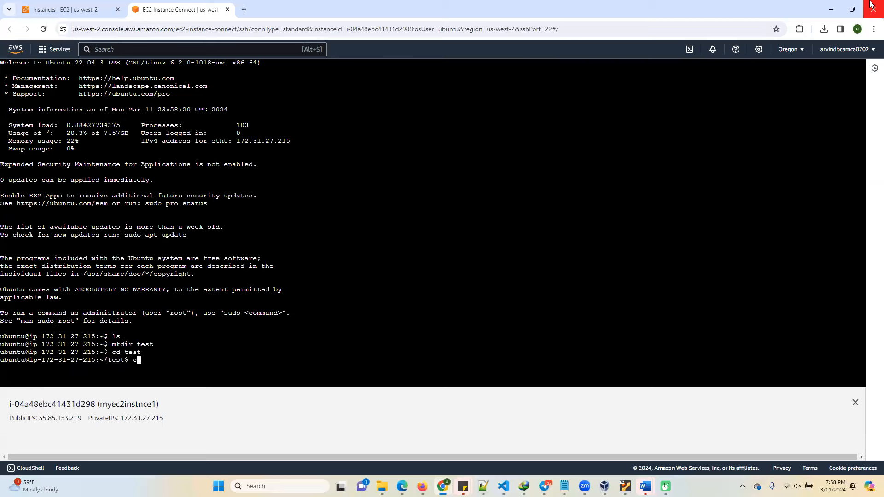
{"action": "type", "text": "at >abc.txt"}
{"action": "key", "text": "Return"}
{"action": "type", "text": "hello"}
{"action": "key", "text": "Return"}
{"action": "key", "text": "ctrl+d"}
{"action": "key", "text": "Return"}
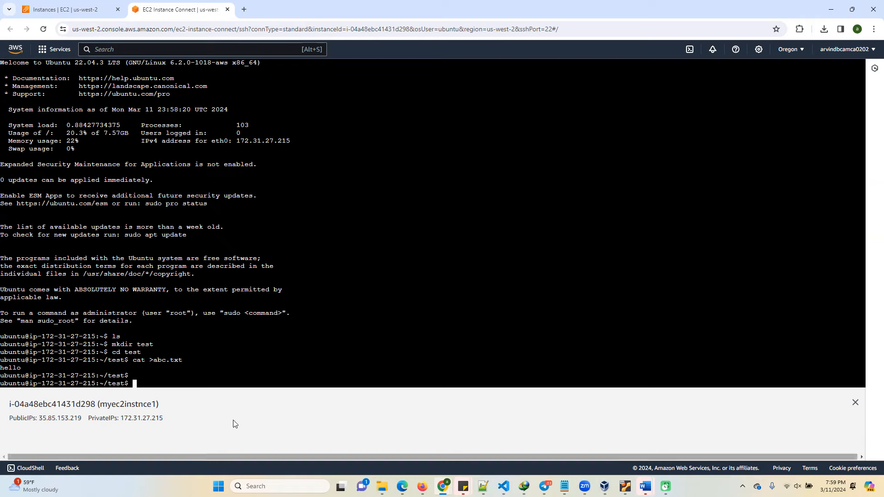
Return to the EC2 instances list and launch Git Bash from the Windows search.
{"action": "left_click", "coordinate": [67, 10]}
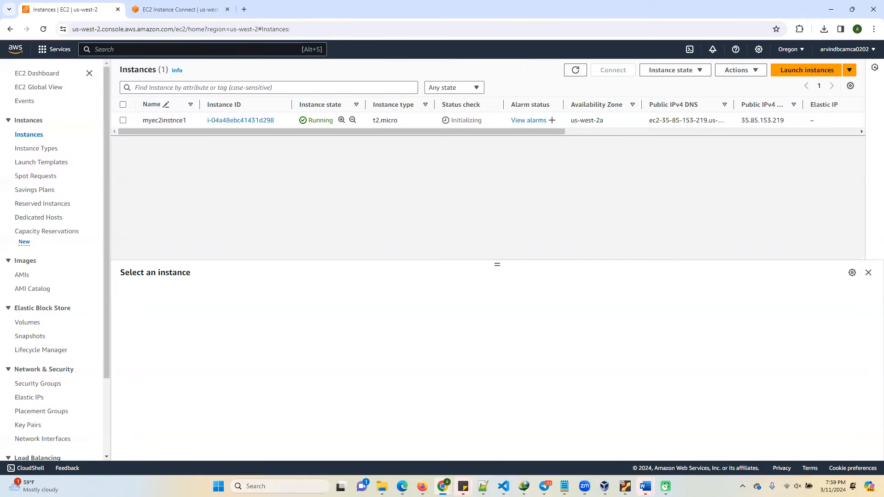
{"action": "key", "text": "super+s"}
{"action": "type", "text": "git"}
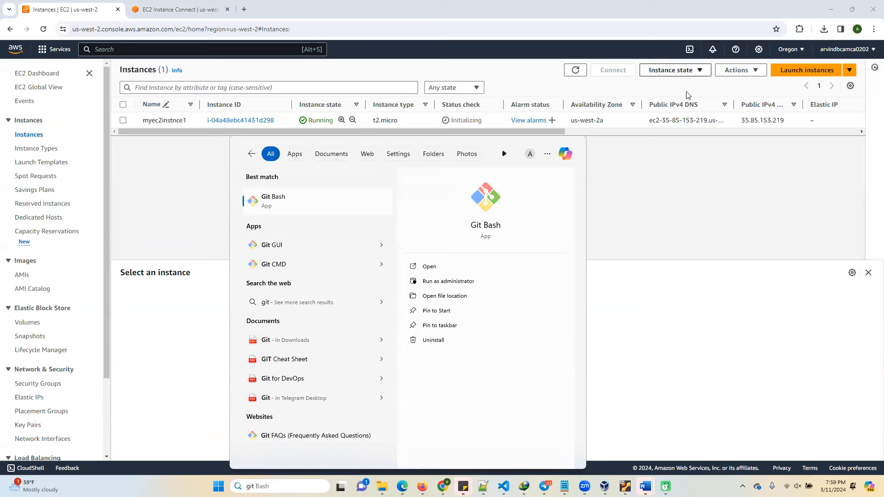
{"action": "left_click", "coordinate": [279, 202]}
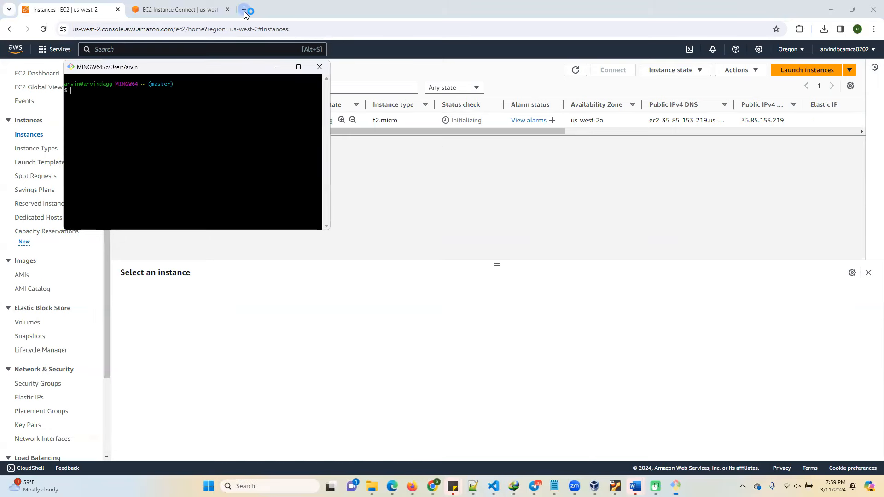
Search the web for the Git Bash download, view the git-scm.com Downloads page, and close its browser tab.
{"action": "left_click", "coordinate": [245, 10]}
{"action": "type", "text": "git"}
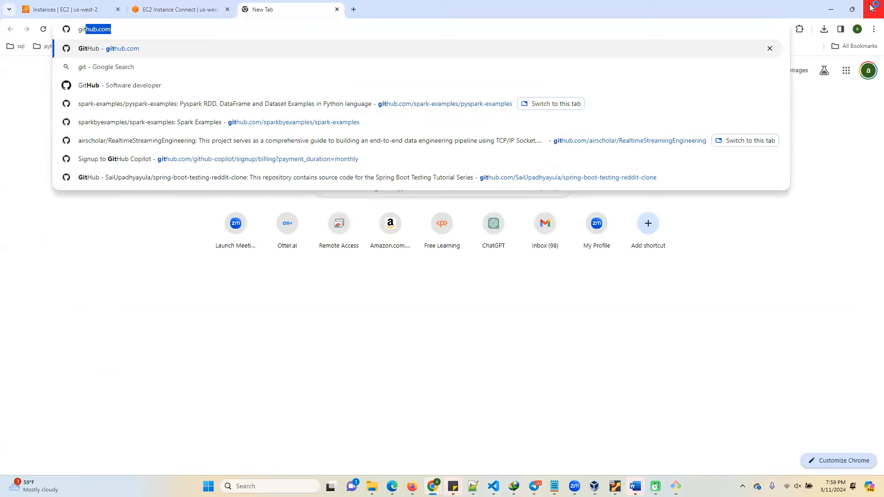
{"action": "type", "text": "bash doo"}
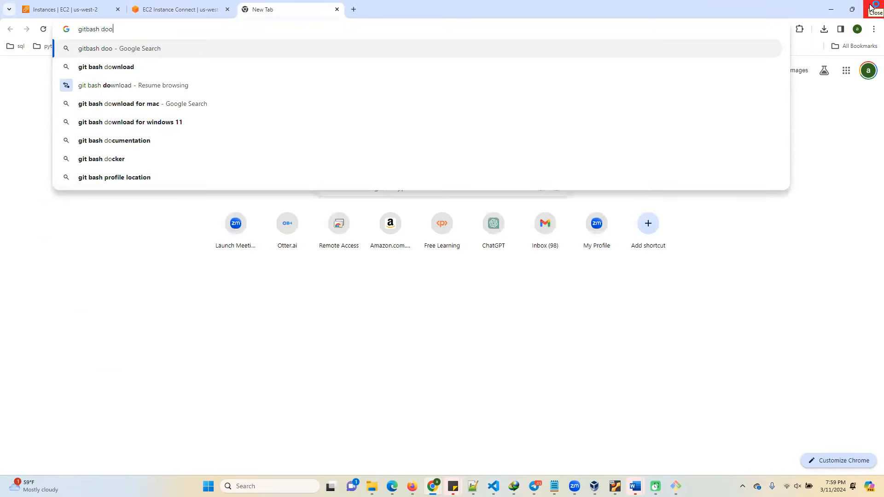
{"action": "type", "text": "nwload"}
{"action": "key", "text": "Return"}
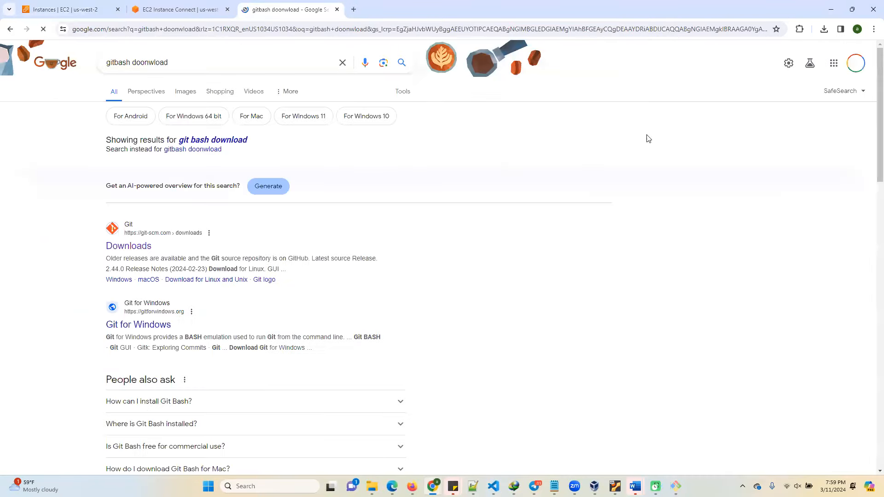
{"action": "left_click", "coordinate": [124, 251]}
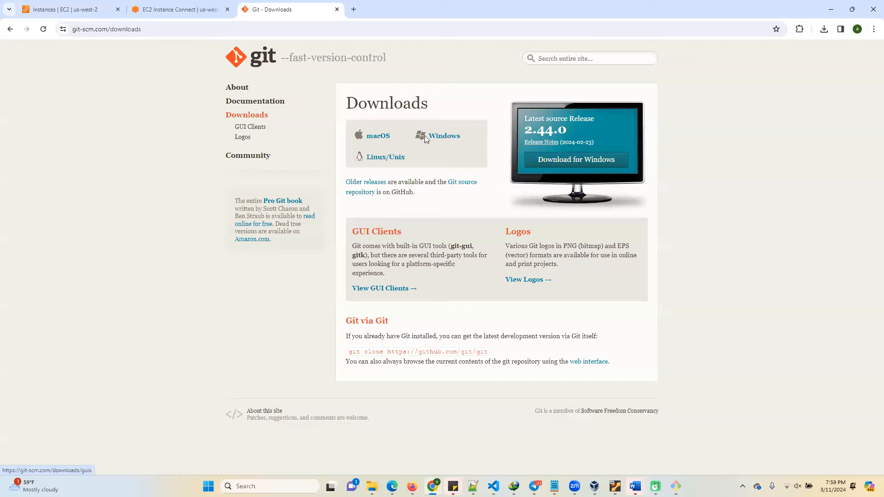
{"action": "right_click", "coordinate": [282, 17]}
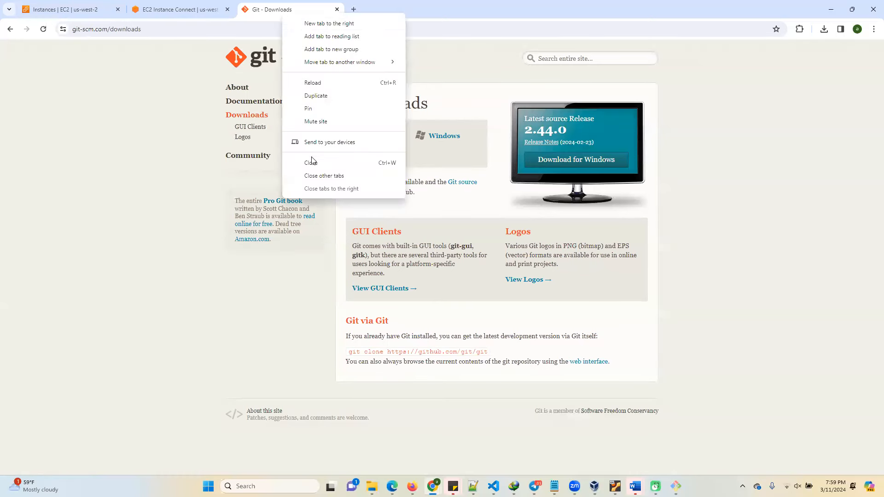
{"action": "left_click", "coordinate": [311, 162]}
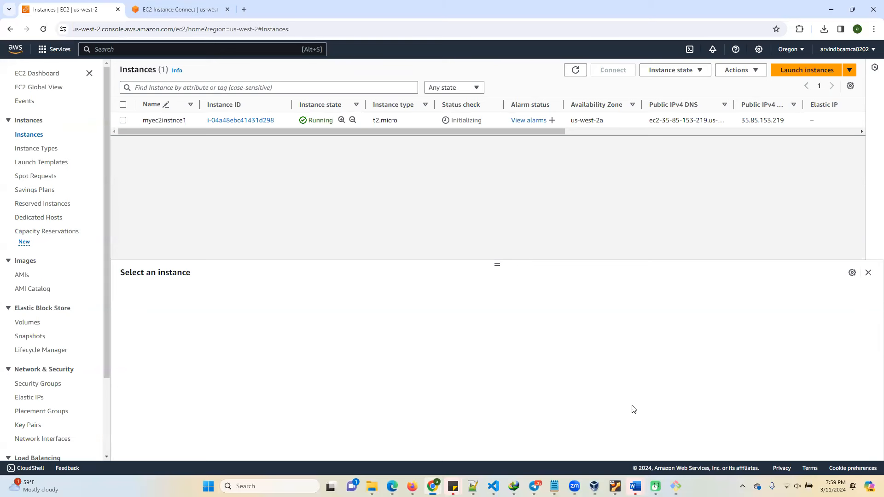
Switch to Git Bash, move its window towards the screen centre, and change into the Downloads folder.
{"action": "left_click", "coordinate": [676, 486]}
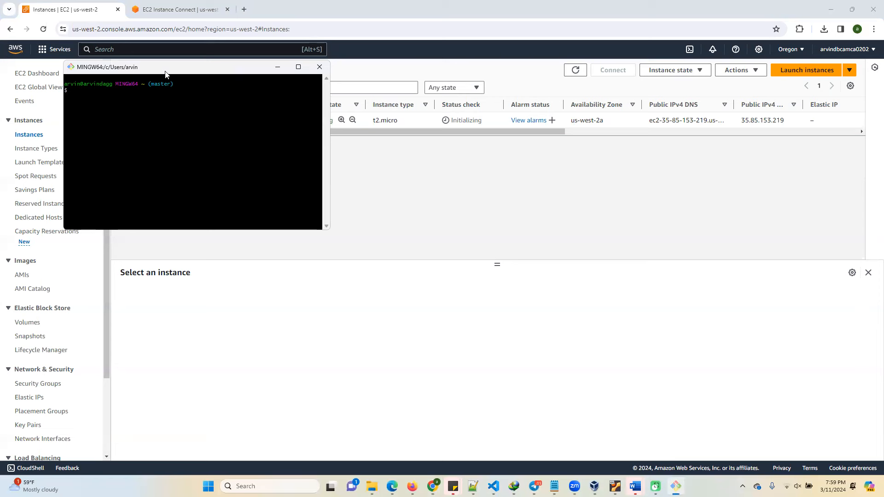
{"action": "left_click_drag", "start_coordinate": [166, 74], "coordinate": [314, 178]}
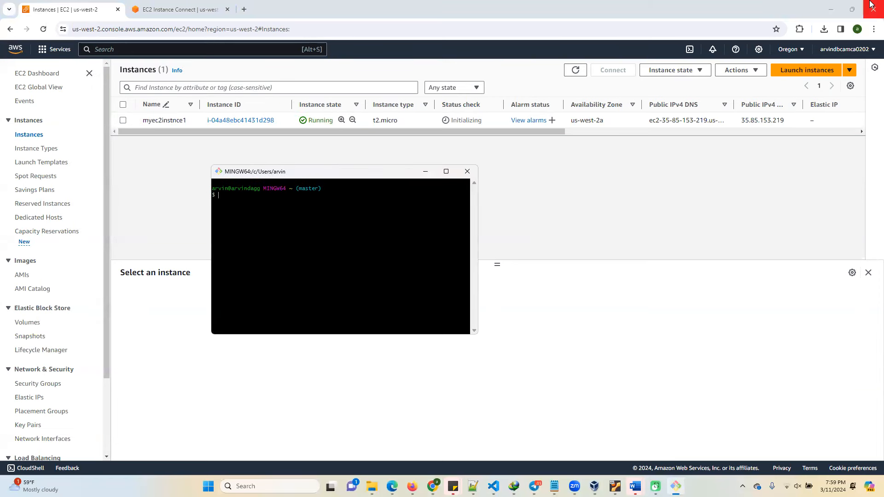
{"action": "type", "text": "cd Down"}
{"action": "key", "text": "Tab"}
{"action": "key", "text": "Return"}
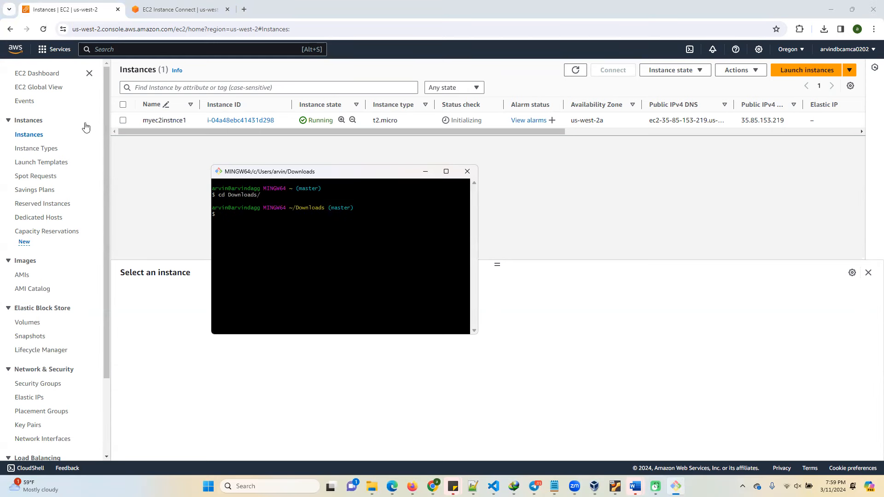
Copy the example ssh command from the SSH client connection instructions of myec2instnce1 in the EC2 console.
{"action": "left_click", "coordinate": [123, 121]}
{"action": "left_click", "coordinate": [123, 121]}
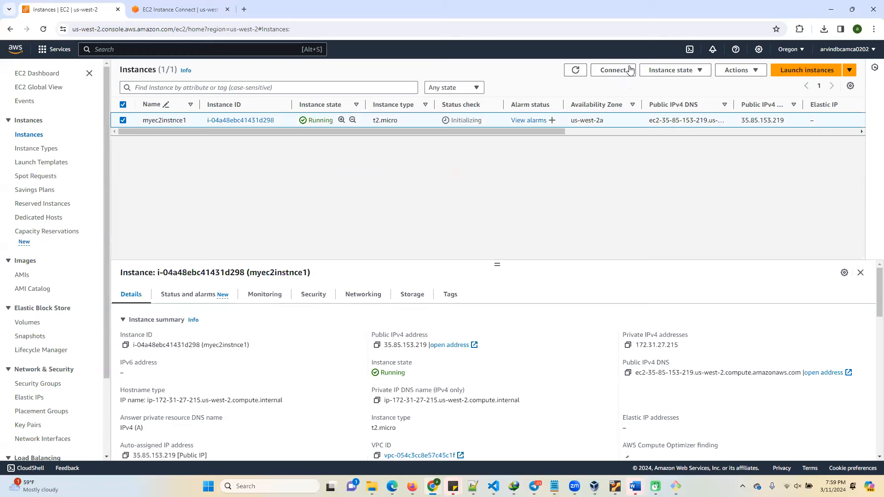
{"action": "left_click", "coordinate": [611, 72]}
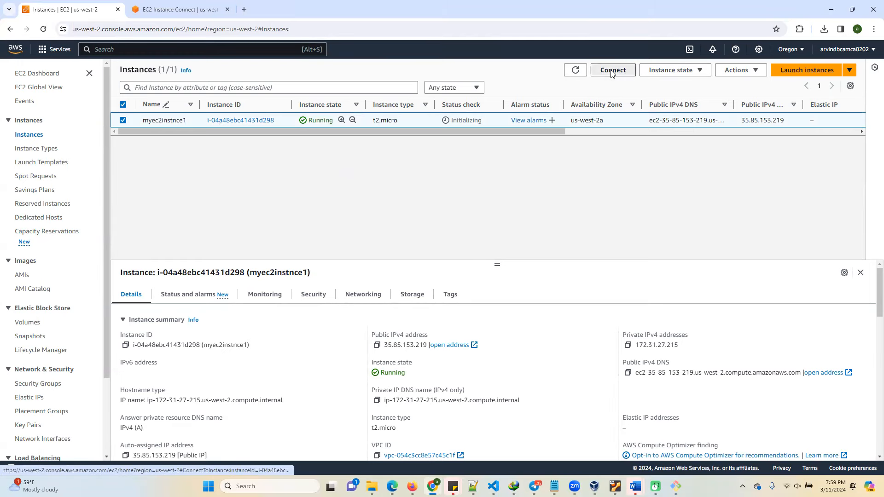
{"action": "left_click", "coordinate": [213, 144]}
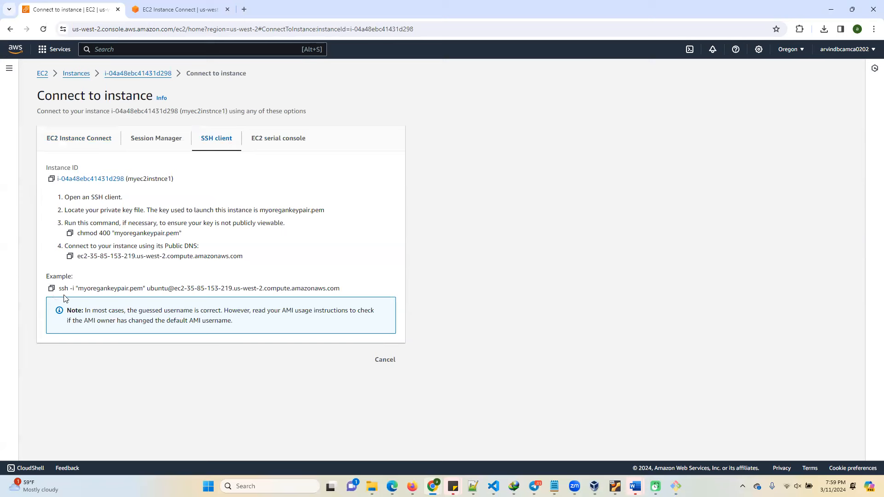
{"action": "left_click", "coordinate": [51, 288]}
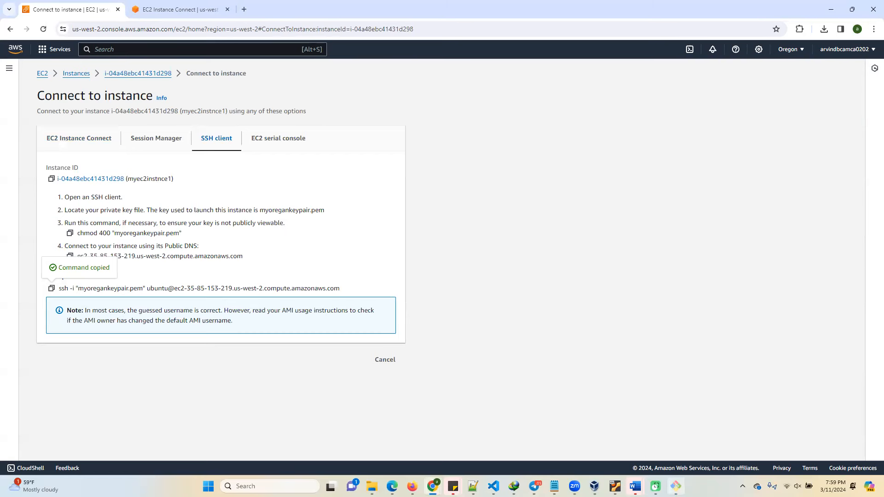
Run the copied ssh command with myoregankeypair.pem in Git Bash and accept the host's authenticity with yes.
{"action": "left_click", "coordinate": [676, 487]}
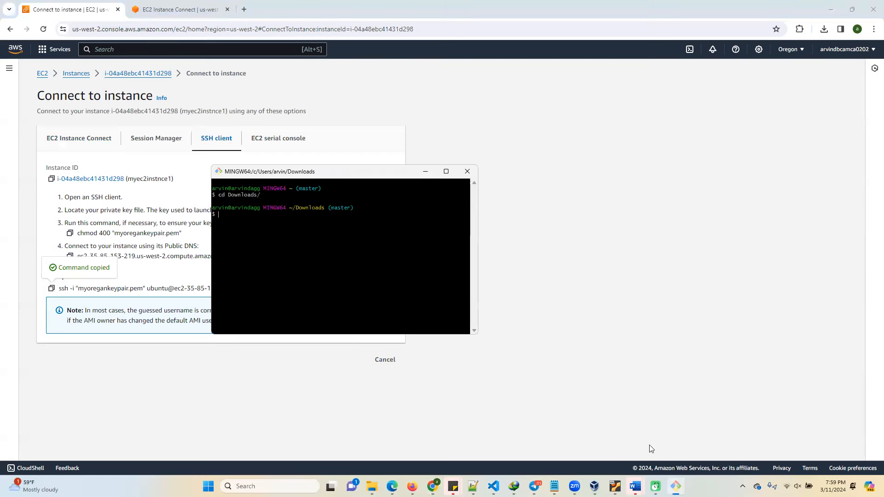
{"action": "right_click", "coordinate": [238, 218]}
{"action": "left_click", "coordinate": [267, 251]}
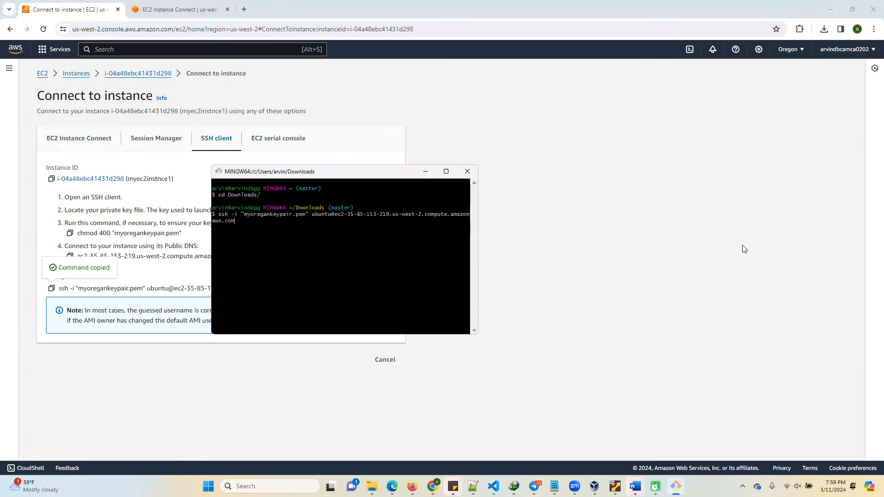
{"action": "key", "text": "Return"}
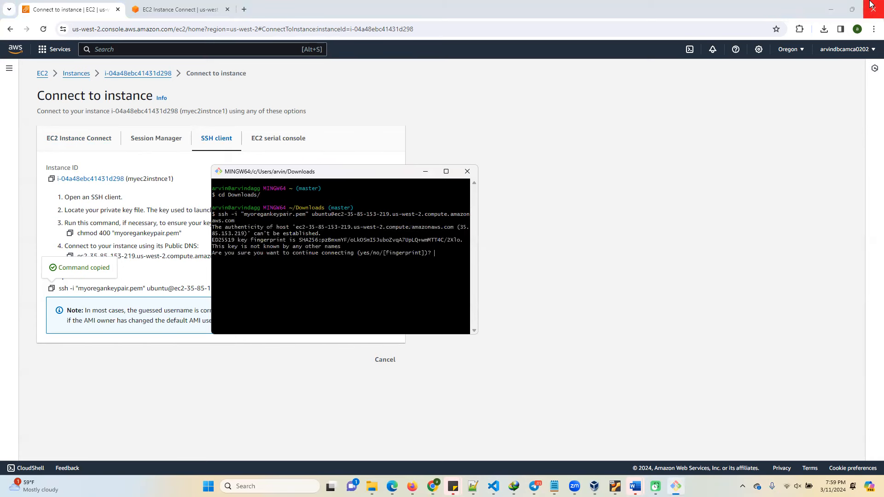
{"action": "type", "text": "yes"}
{"action": "key", "text": "Return"}
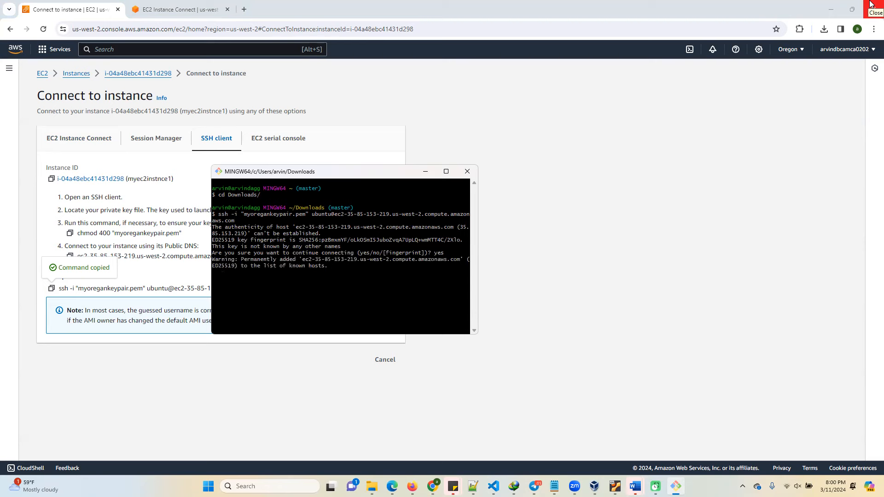
List the home directory over the SSH session and change into the test directory.
{"action": "type", "text": "l"}
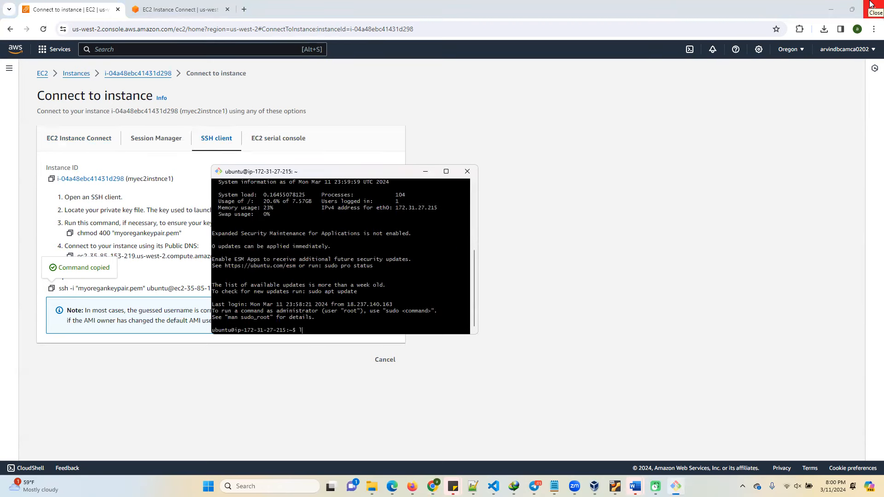
{"action": "type", "text": "s"}
{"action": "key", "text": "Return"}
{"action": "type", "text": "cd test"}
{"action": "key", "text": "Return"}
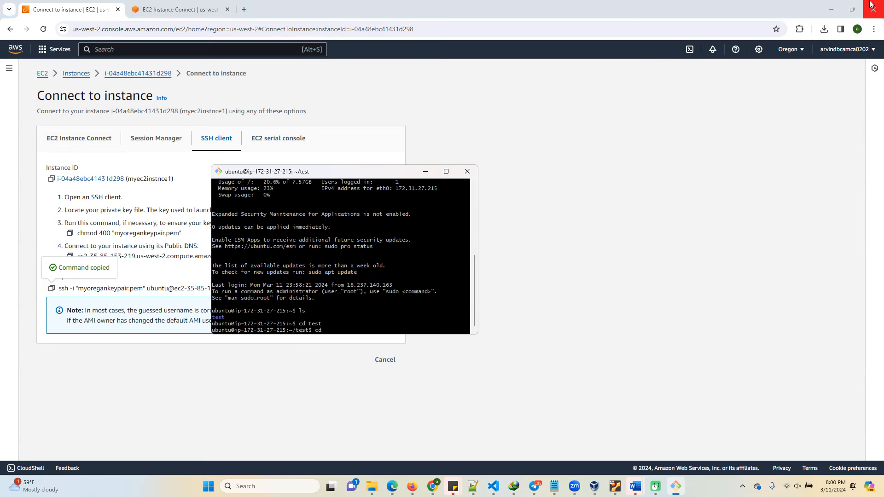
List the files in the test directory and display the contents of abc.txt.
{"action": "type", "text": "ls"}
{"action": "key", "text": "Return"}
{"action": "key", "text": "Return"}
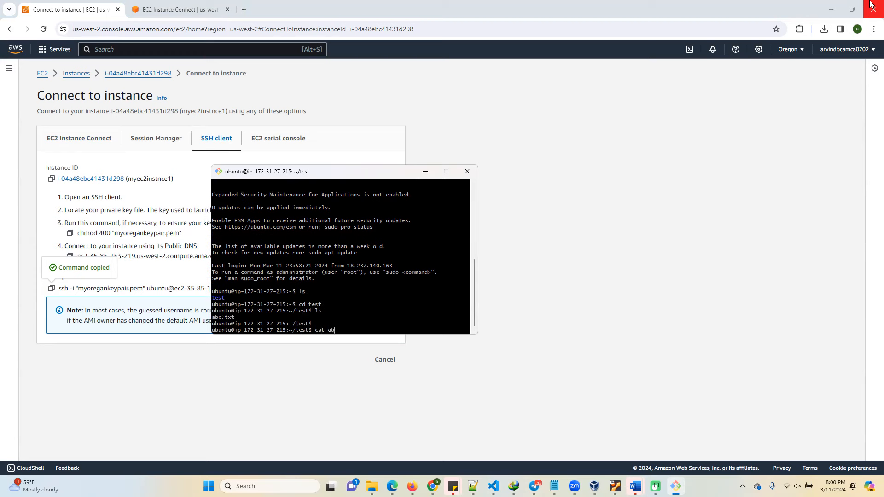
{"action": "type", "text": "cat abc.txt"}
{"action": "key", "text": "Return"}
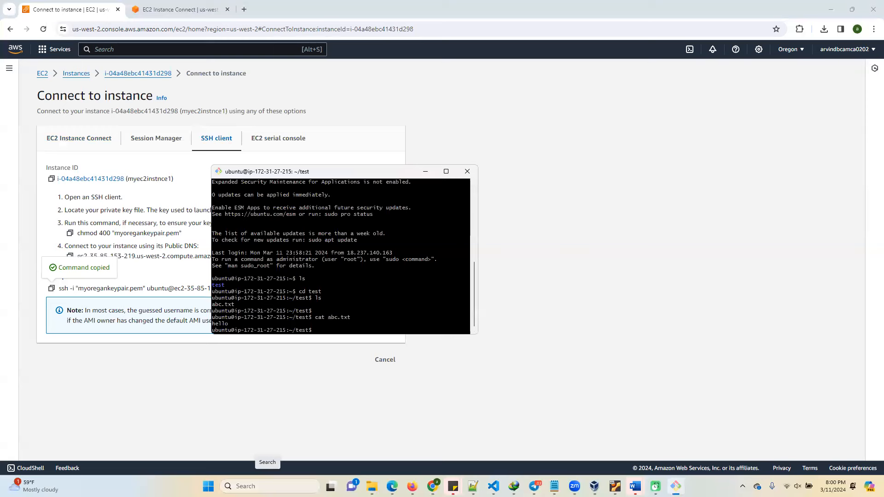
Look up PuTTY in the Windows search, then search the web for its download and open putty.org.
{"action": "left_click", "coordinate": [269, 486]}
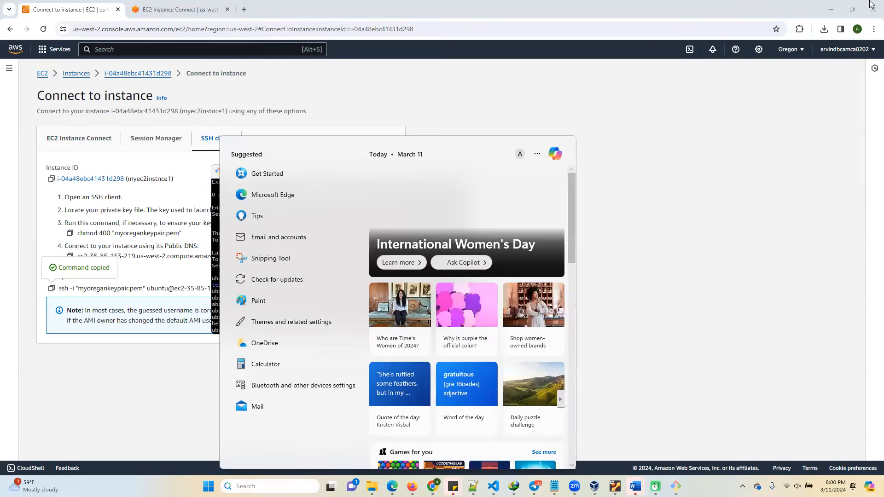
{"action": "type", "text": "put"}
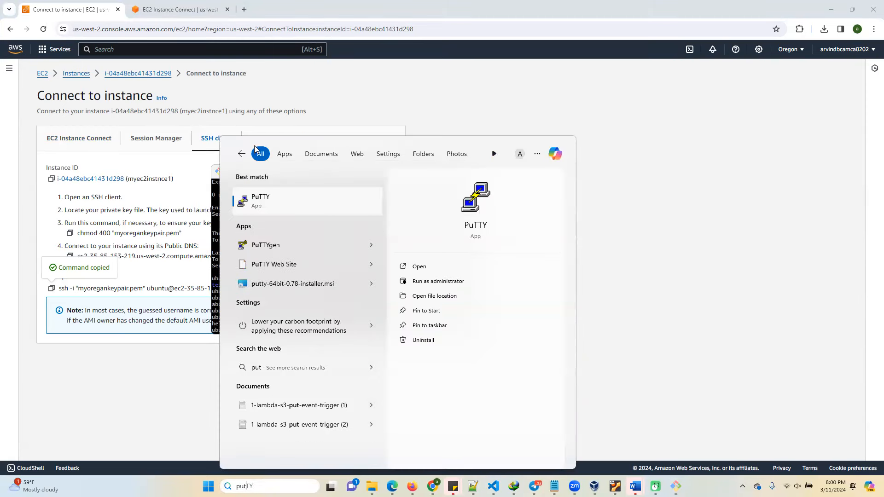
{"action": "left_click", "coordinate": [245, 9]}
{"action": "type", "text": "ptty donwload"}
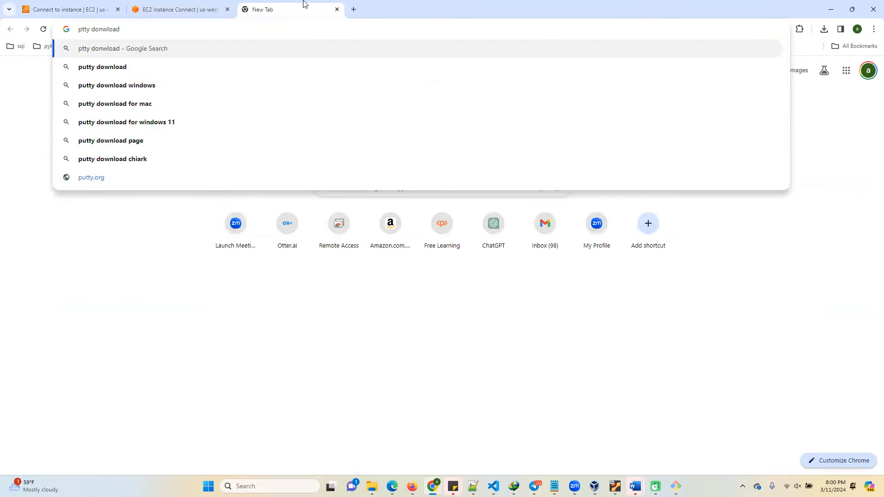
{"action": "key", "text": "Return"}
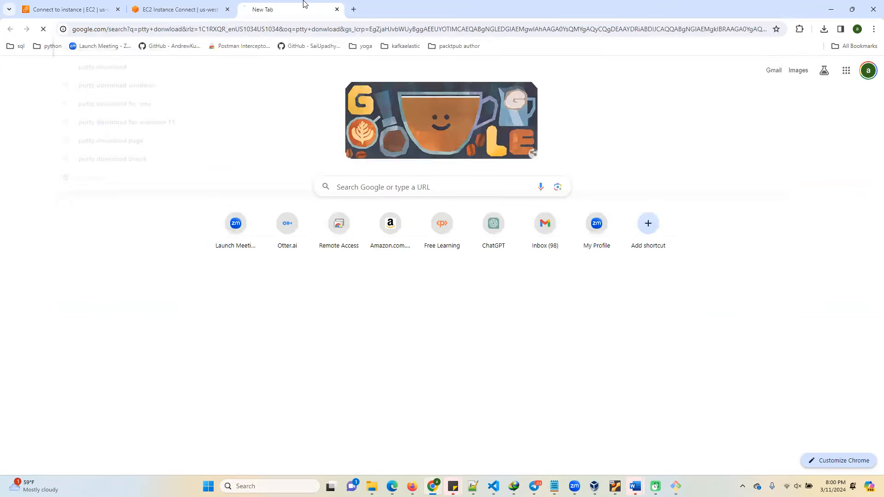
{"action": "left_click", "coordinate": [190, 249]}
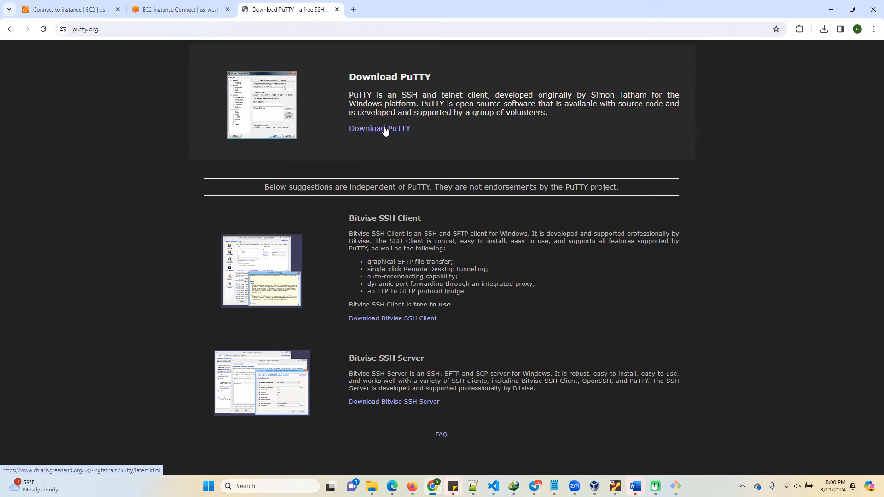
Return to the search results, search for "pttygen donwload", and open the puttygen.com result.
{"action": "left_click", "coordinate": [10, 30]}
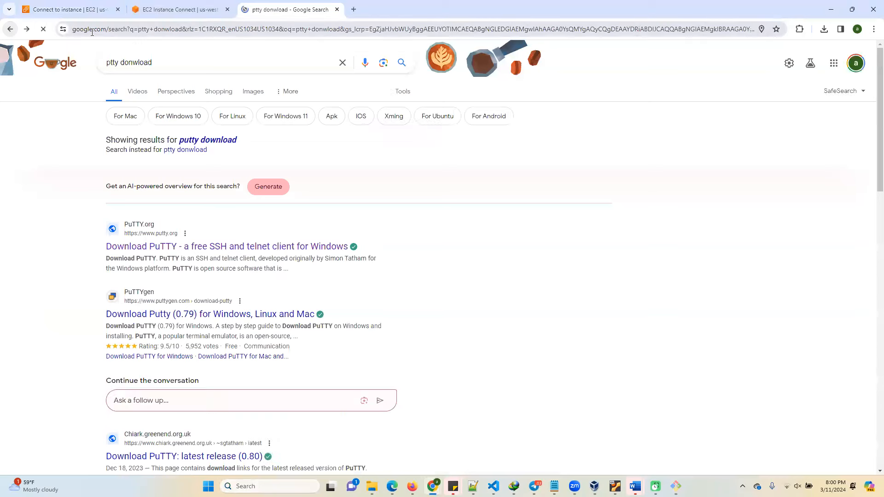
{"action": "left_click", "coordinate": [121, 63]}
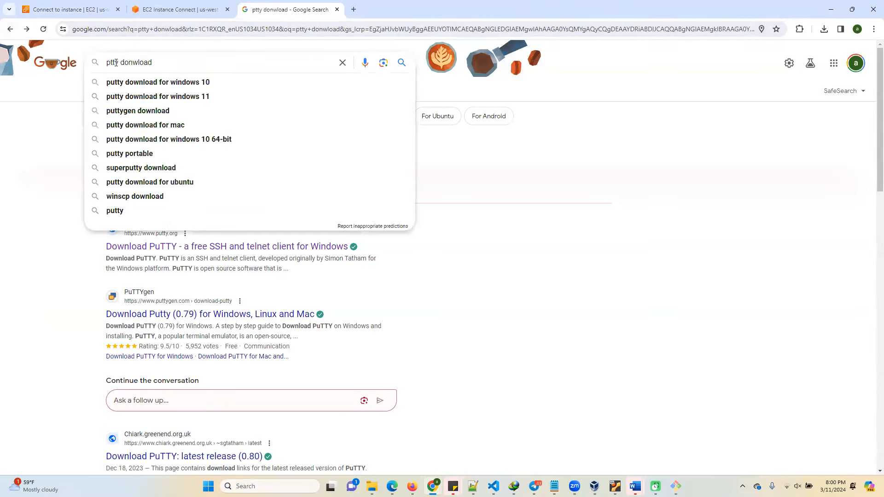
{"action": "type", "text": "ge"}
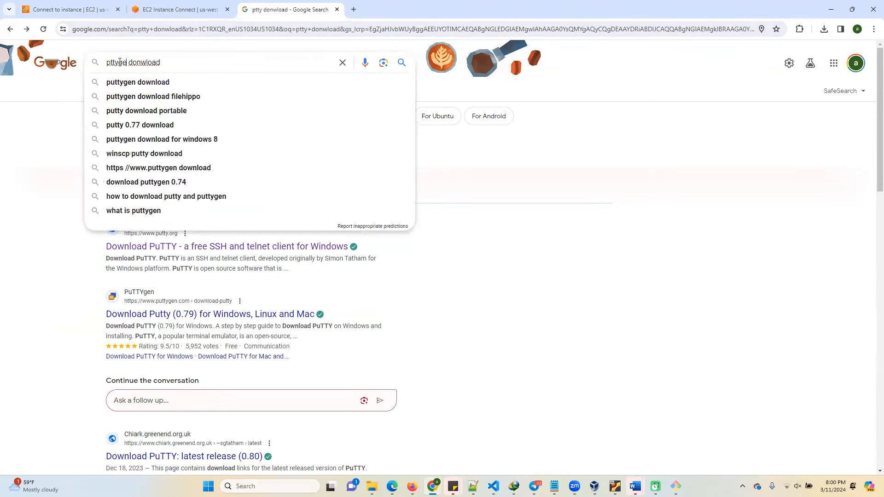
{"action": "type", "text": "n"}
{"action": "key", "text": "Return"}
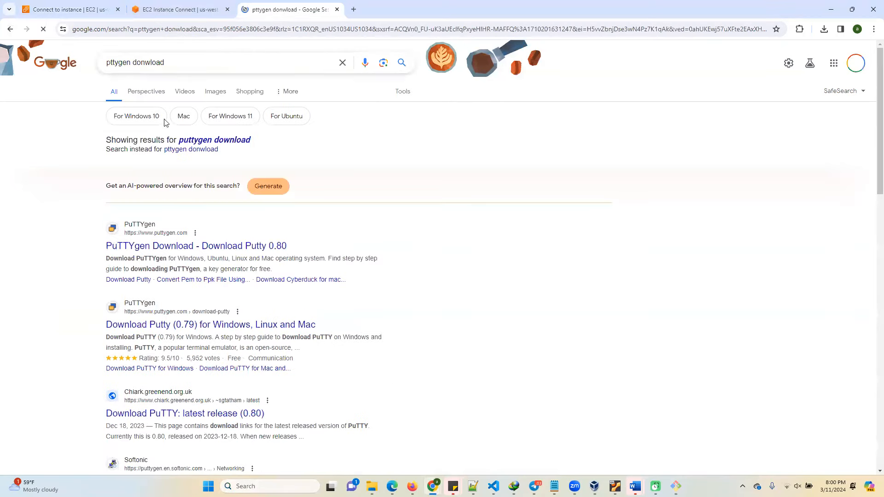
{"action": "left_click", "coordinate": [177, 252]}
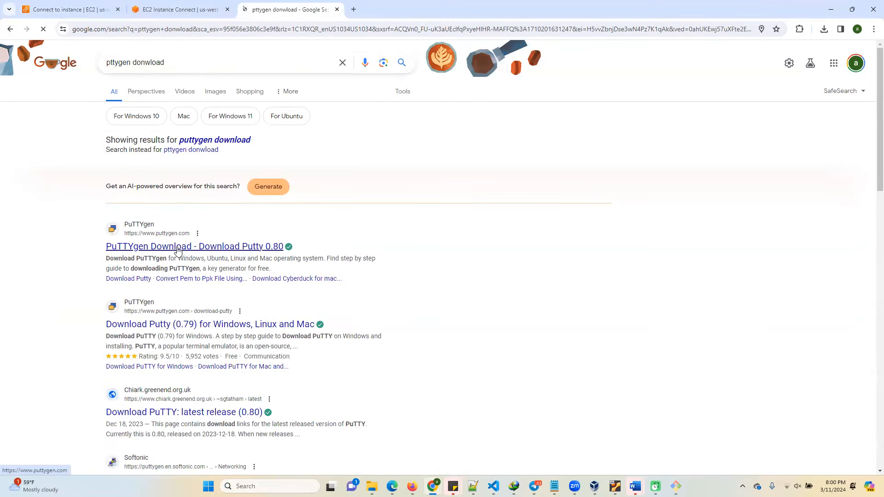
Look through the puttygen.com guide for a way to download PuTTYgen on Windows.
{"action": "scroll", "coordinate": [393, 275], "scroll_direction": "down", "scroll_amount": 10}
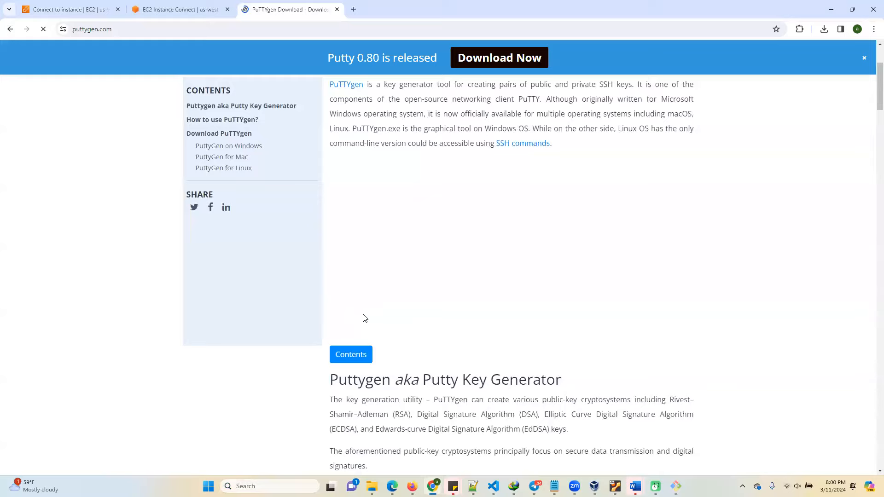
{"action": "scroll", "coordinate": [395, 276], "scroll_direction": "down", "scroll_amount": 15}
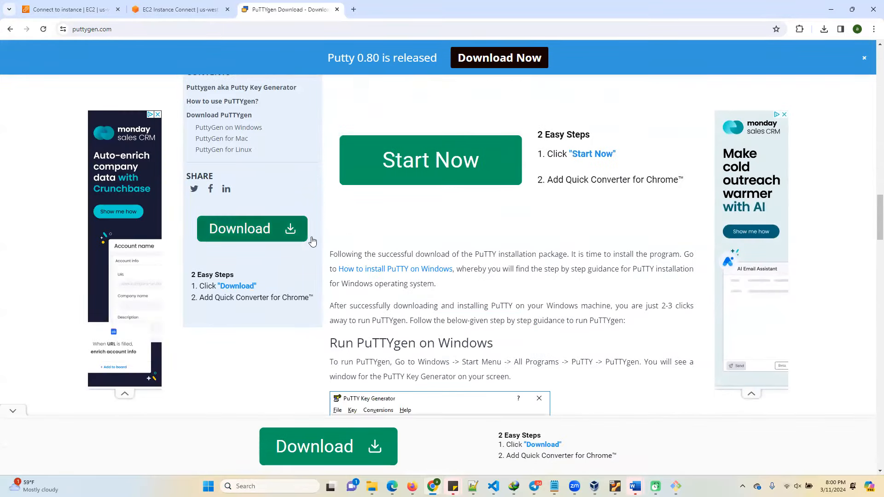
{"action": "scroll", "coordinate": [442, 296], "scroll_direction": "down", "scroll_amount": 15}
{"action": "scroll", "coordinate": [442, 296], "scroll_direction": "down", "scroll_amount": 15}
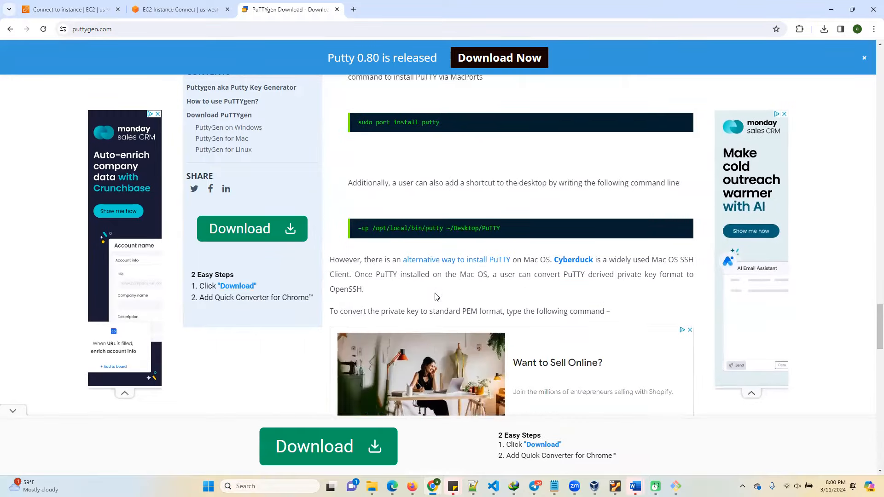
{"action": "left_click_drag", "start_coordinate": [872, 377], "coordinate": [872, 53]}
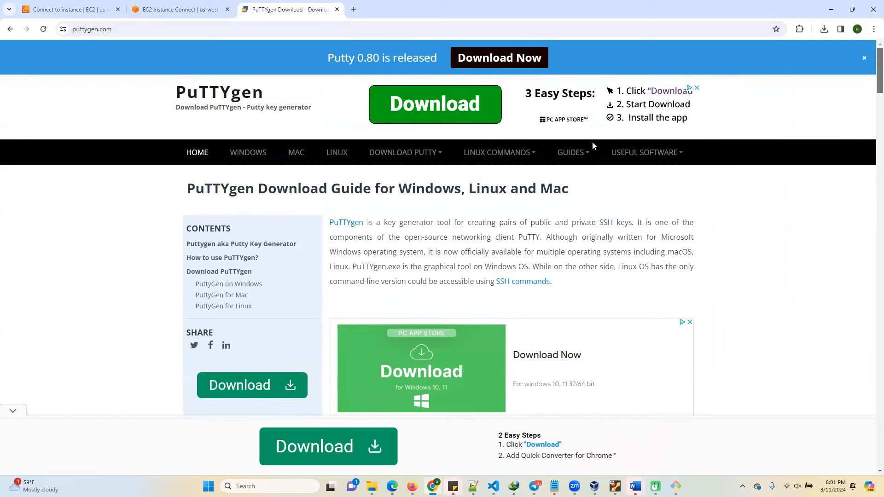
{"action": "mouse_move", "coordinate": [515, 159]}
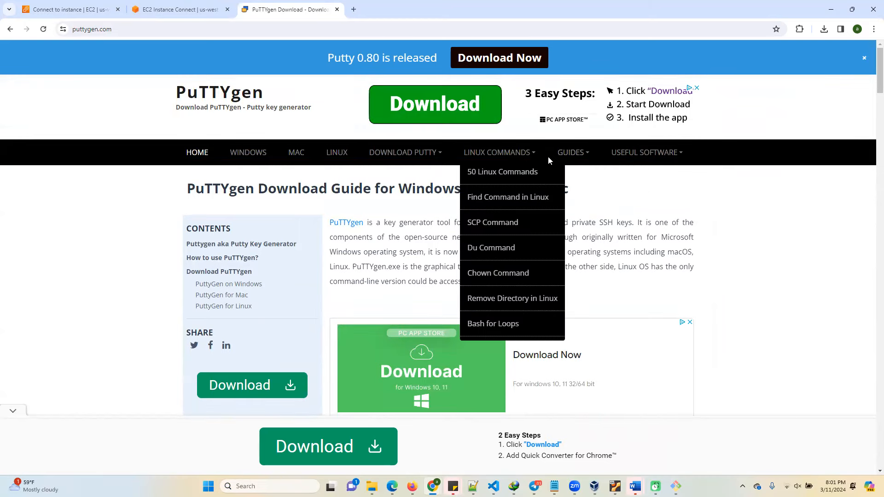
{"action": "scroll", "coordinate": [481, 290], "scroll_direction": "down", "scroll_amount": 3}
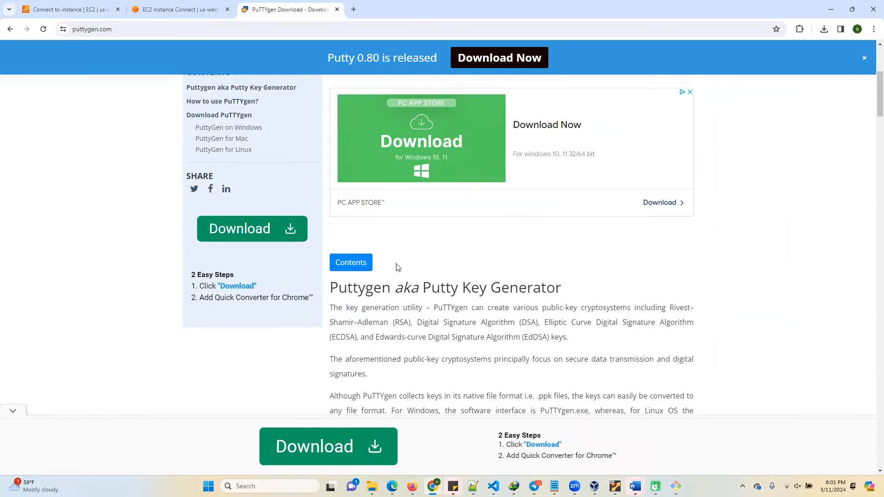
{"action": "scroll", "coordinate": [399, 267], "scroll_direction": "down", "scroll_amount": 9}
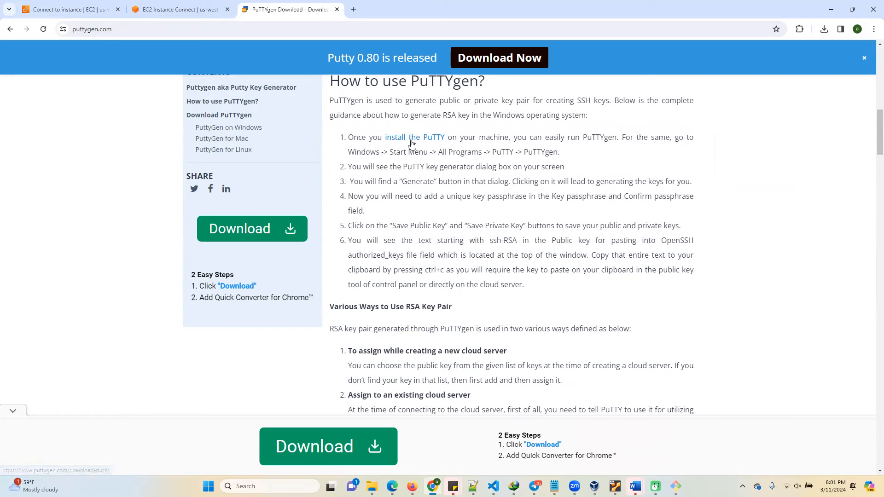
{"action": "scroll", "coordinate": [442, 229], "scroll_direction": "down", "scroll_amount": 7}
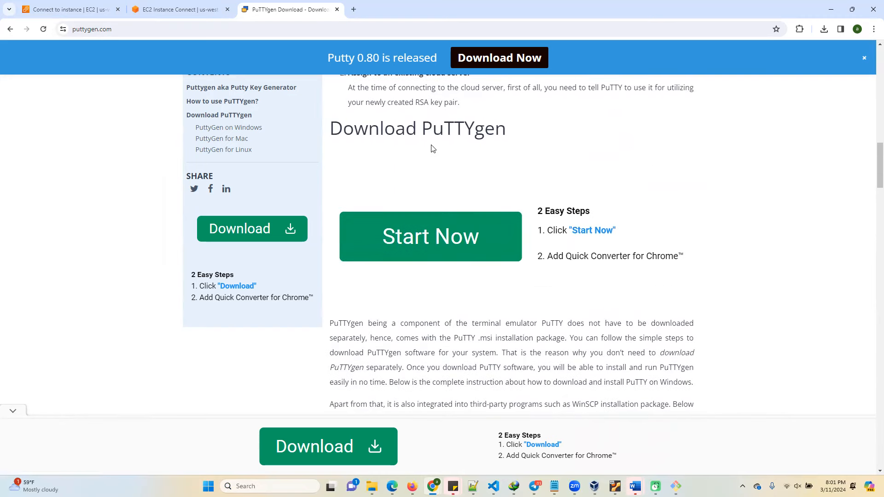
{"action": "scroll", "coordinate": [455, 236], "scroll_direction": "down", "scroll_amount": 3}
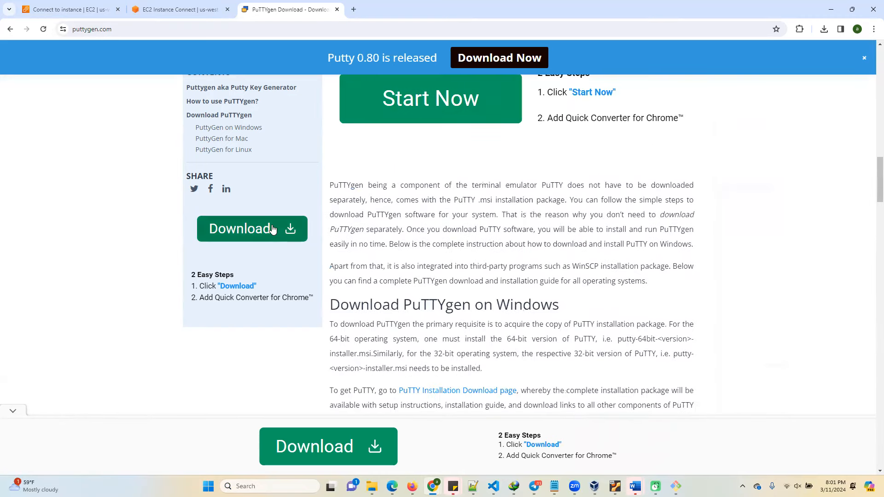
{"action": "left_click", "coordinate": [274, 231]}
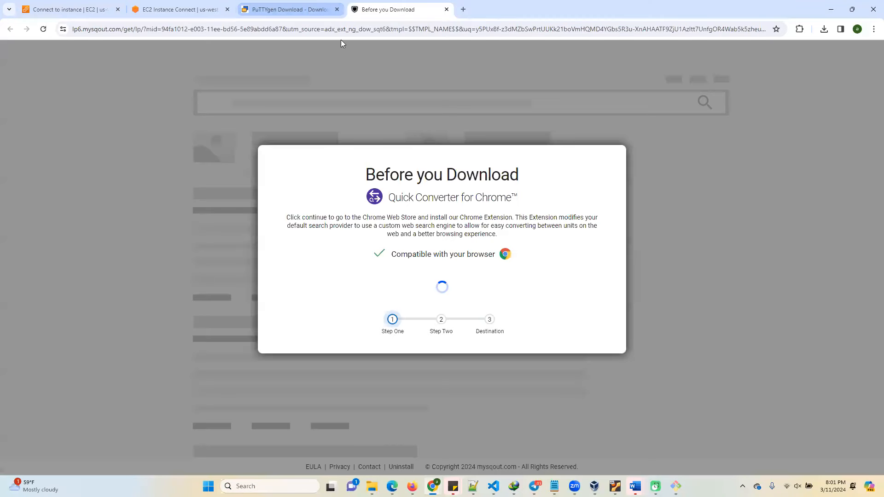
{"action": "left_click", "coordinate": [447, 9]}
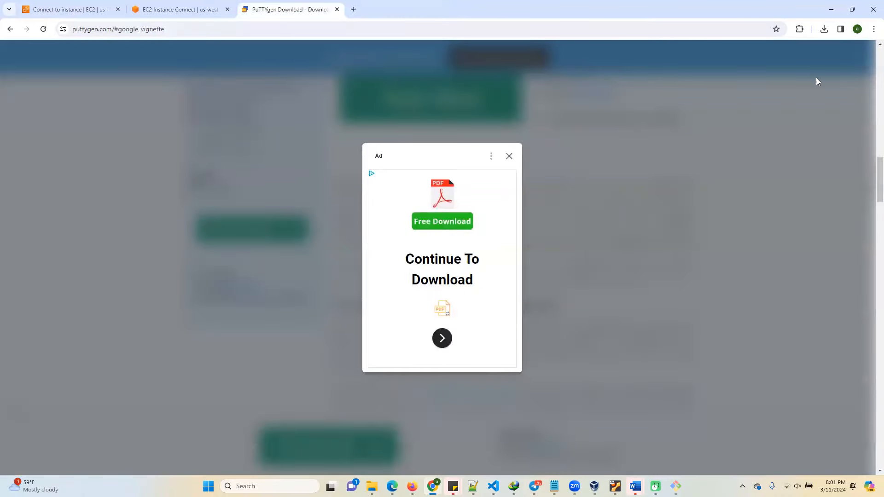
{"action": "left_click_drag", "start_coordinate": [879, 173], "coordinate": [879, 54]}
{"action": "left_click_drag", "start_coordinate": [872, 91], "coordinate": [871, 426]}
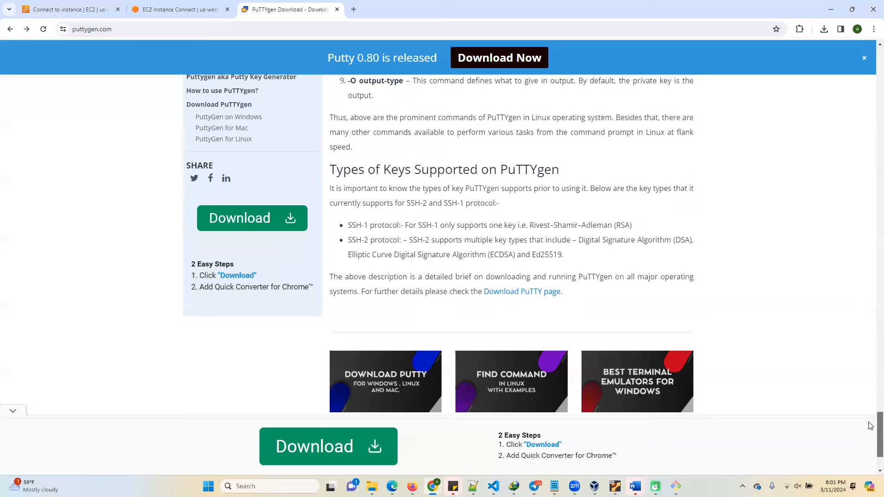
{"action": "left_click", "coordinate": [533, 293]}
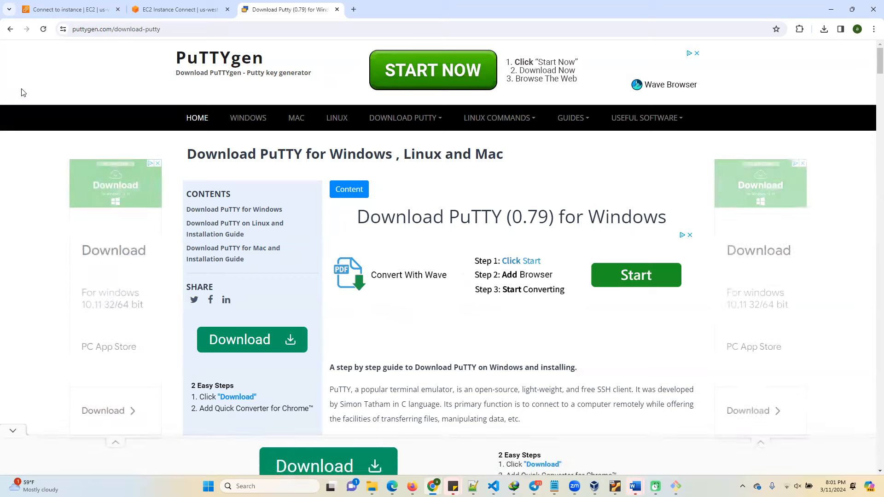
{"action": "left_click", "coordinate": [9, 29]}
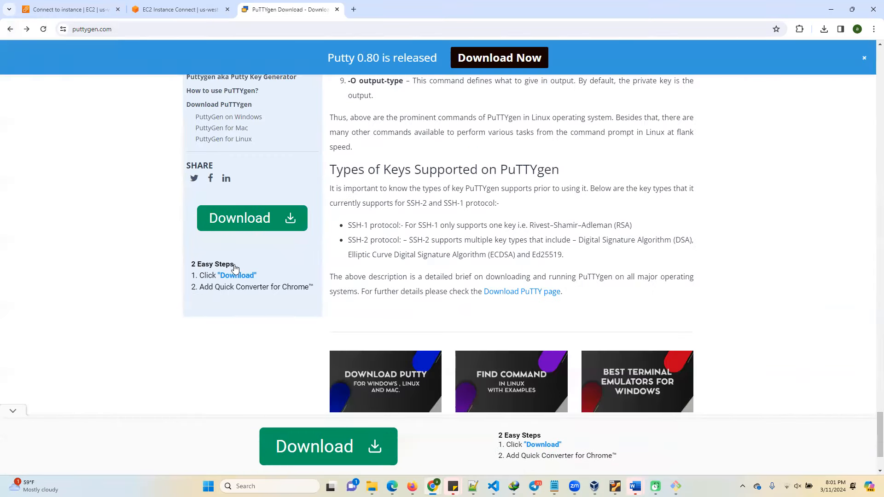
Recheck the PuTTYgen guide from its end back to the usage instructions for a genuine download link.
{"action": "scroll", "coordinate": [235, 264], "scroll_direction": "up", "scroll_amount": 4}
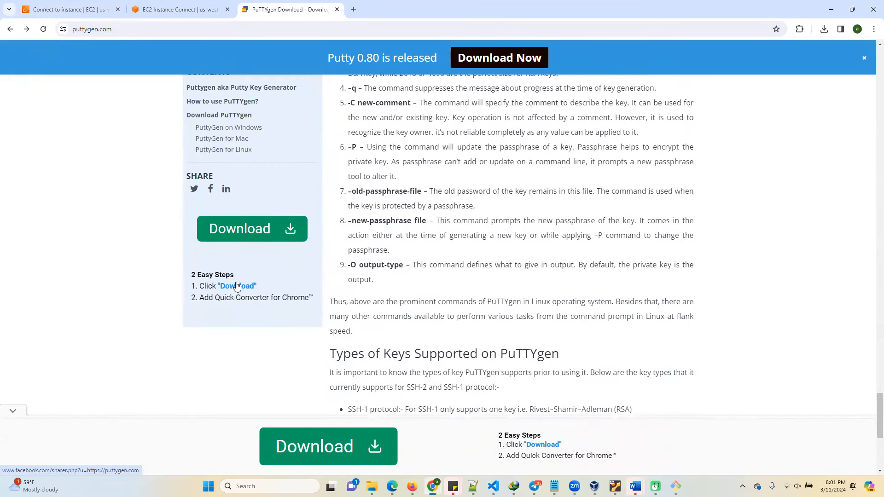
{"action": "scroll", "coordinate": [236, 287], "scroll_direction": "up", "scroll_amount": 20}
{"action": "scroll", "coordinate": [269, 186], "scroll_direction": "up", "scroll_amount": 15}
{"action": "scroll", "coordinate": [484, 117], "scroll_direction": "up", "scroll_amount": 15}
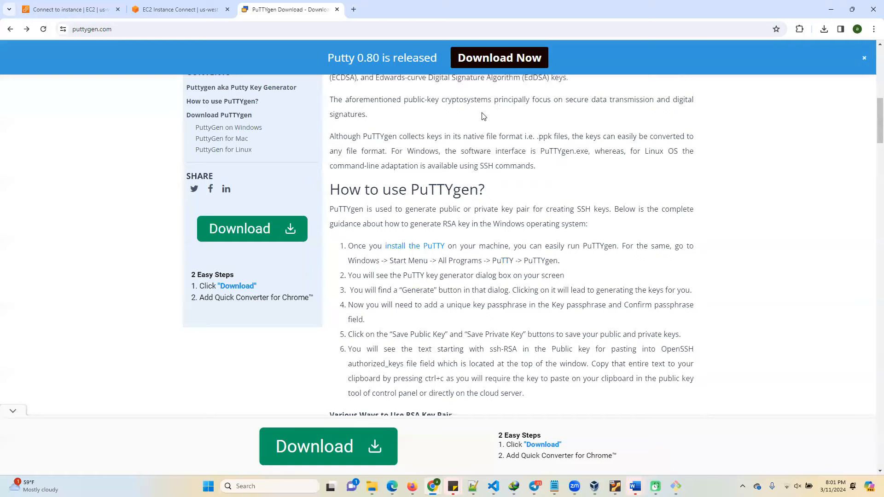
{"action": "scroll", "coordinate": [483, 117], "scroll_direction": "up", "scroll_amount": 8}
{"action": "scroll", "coordinate": [451, 206], "scroll_direction": "down", "scroll_amount": 3}
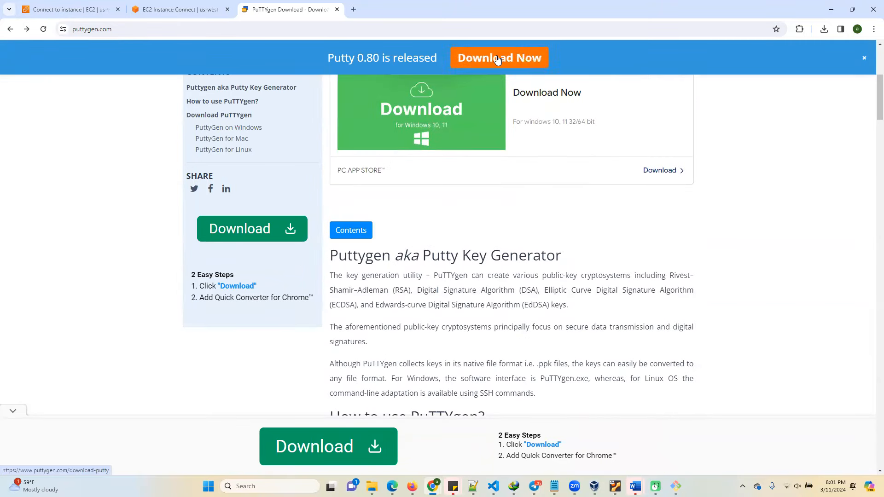
{"action": "scroll", "coordinate": [306, 200], "scroll_direction": "up", "scroll_amount": 5}
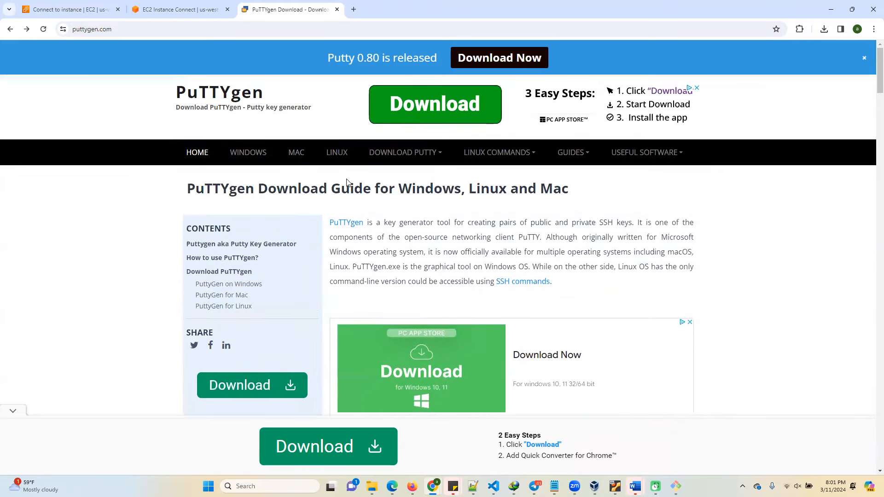
{"action": "scroll", "coordinate": [228, 304], "scroll_direction": "down", "scroll_amount": 3}
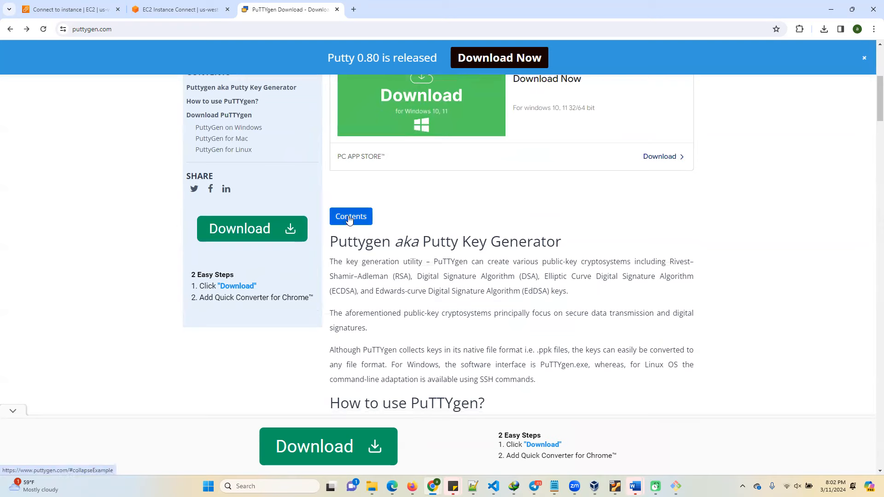
{"action": "scroll", "coordinate": [439, 295], "scroll_direction": "down", "scroll_amount": 4}
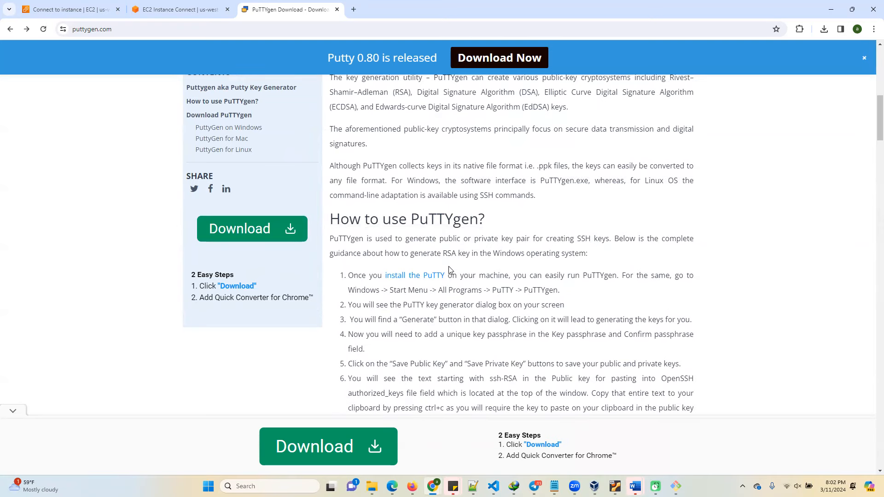
Search the web for "putty gen download" and open the Download Putty (0.79) for Windows, Linux and Mac result.
{"action": "left_click", "coordinate": [92, 29]}
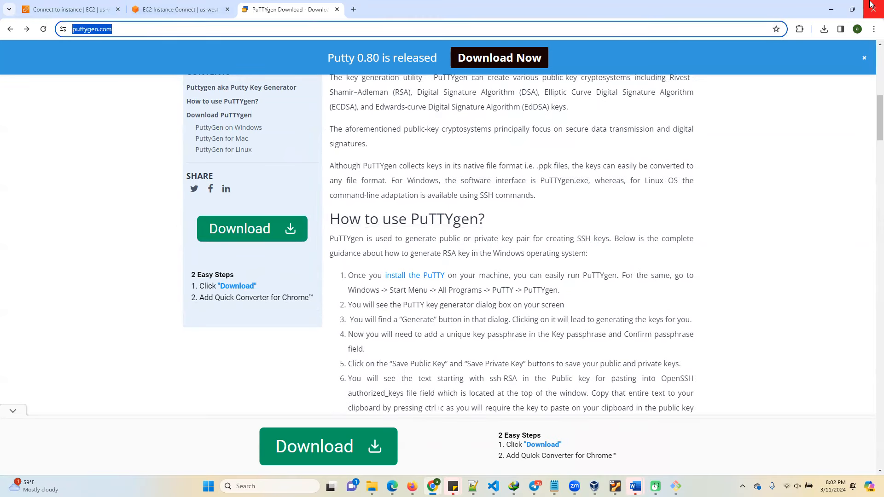
{"action": "type", "text": "putty"}
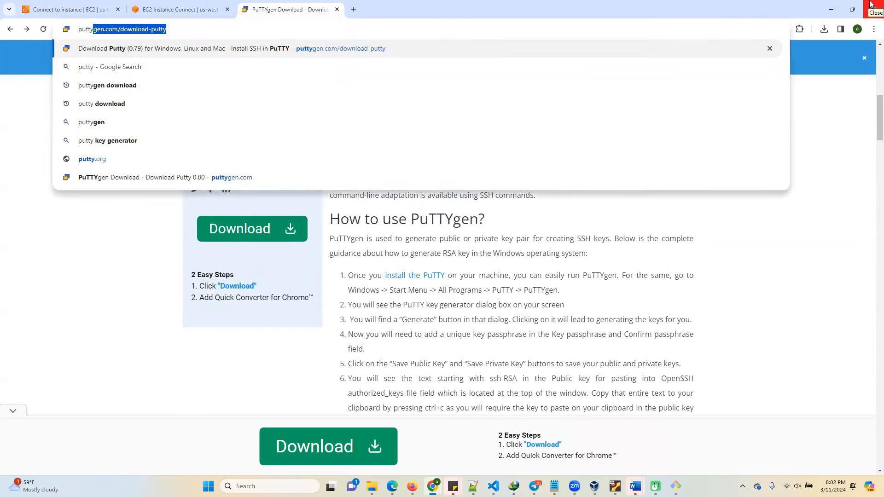
{"action": "type", "text": " gen downl"}
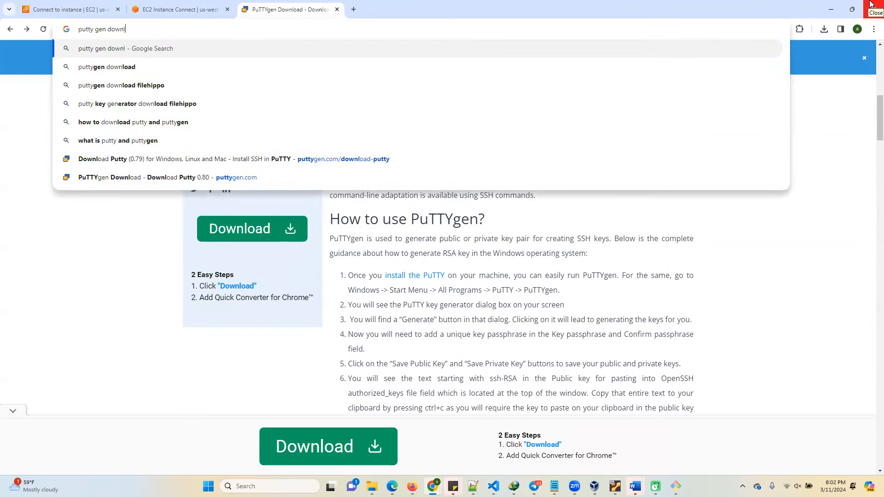
{"action": "type", "text": "oad"}
{"action": "key", "text": "Return"}
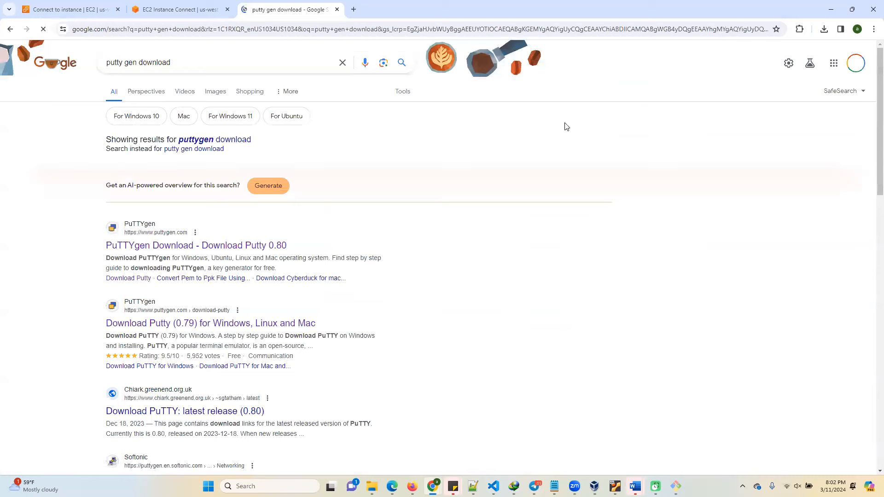
{"action": "scroll", "coordinate": [258, 327], "scroll_direction": "down", "scroll_amount": 2}
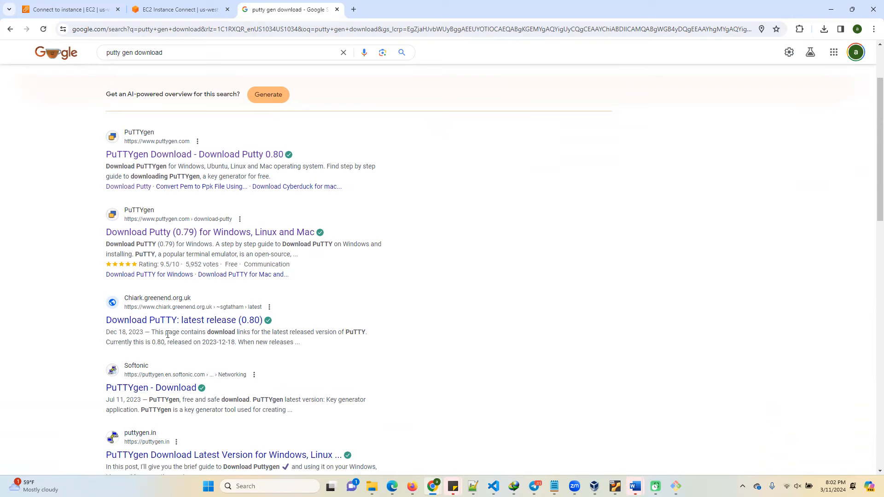
{"action": "left_click", "coordinate": [194, 233]}
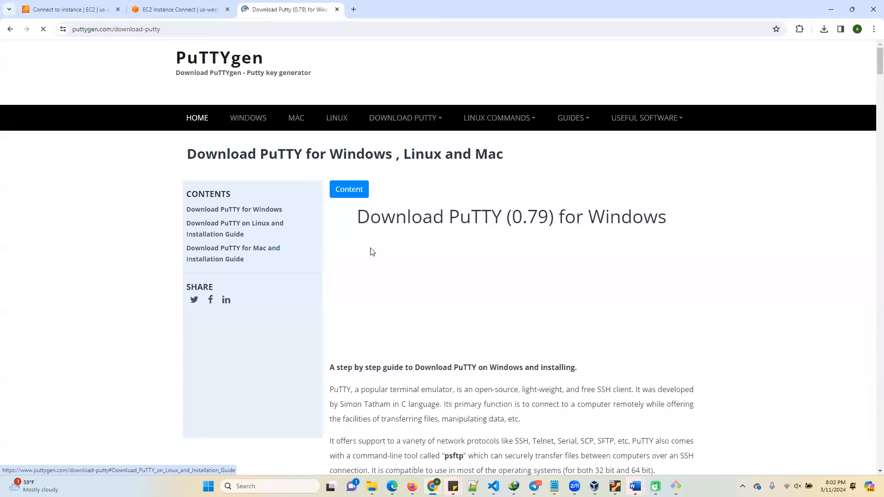
Look through the PuTTY download page for the Windows installer links.
{"action": "scroll", "coordinate": [322, 318], "scroll_direction": "down", "scroll_amount": 3}
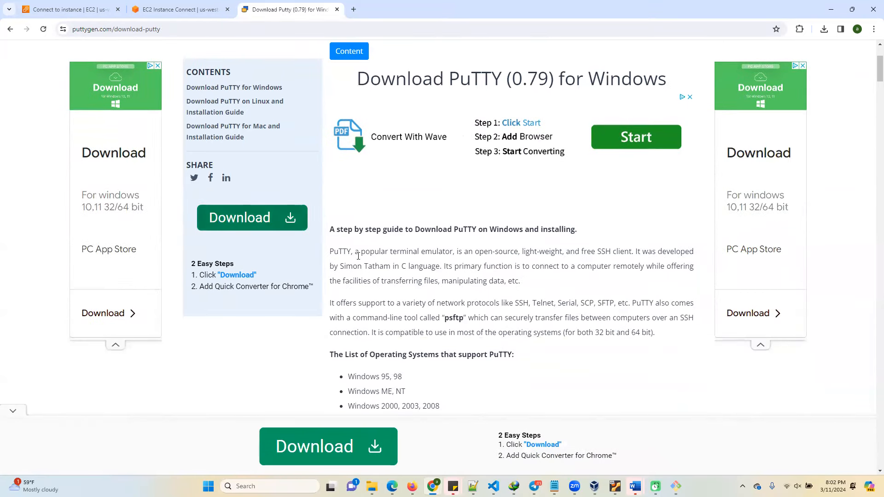
{"action": "scroll", "coordinate": [358, 256], "scroll_direction": "down", "scroll_amount": 7}
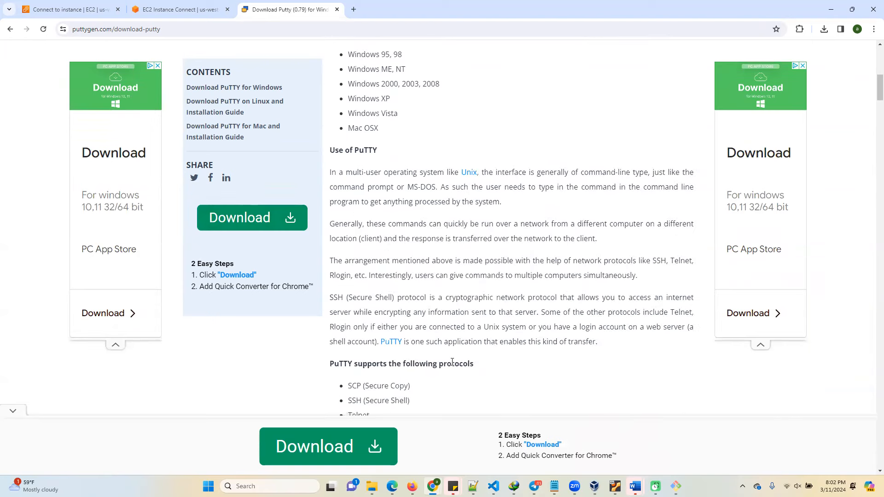
{"action": "scroll", "coordinate": [452, 362], "scroll_direction": "down", "scroll_amount": 4}
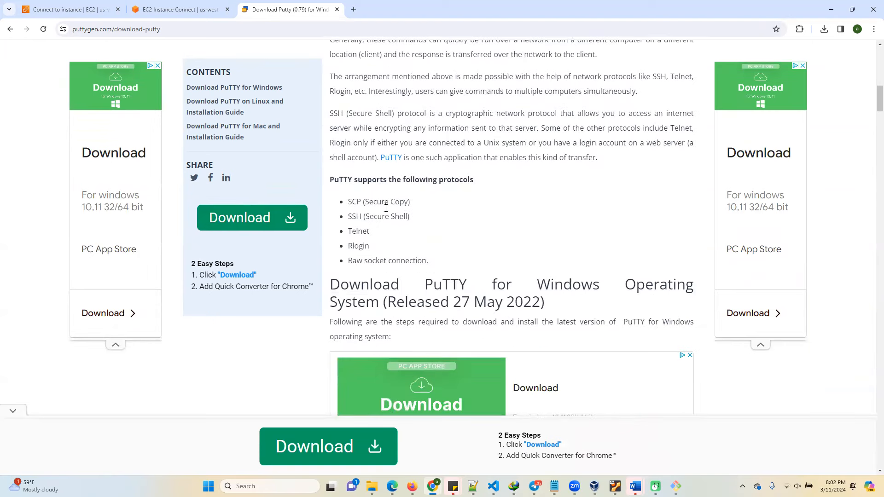
{"action": "scroll", "coordinate": [386, 208], "scroll_direction": "down", "scroll_amount": 7}
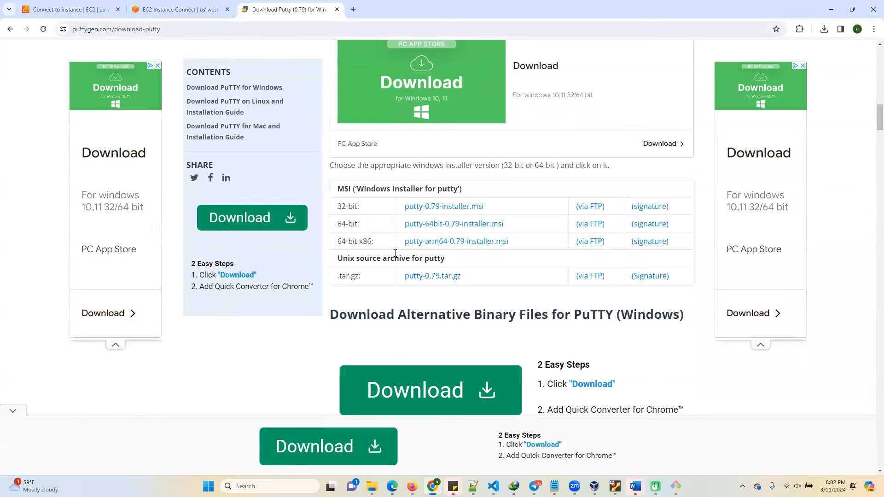
Find the installed PuTTYgen on this computer by searching for "putty" and launch it.
{"action": "left_click", "coordinate": [270, 483]}
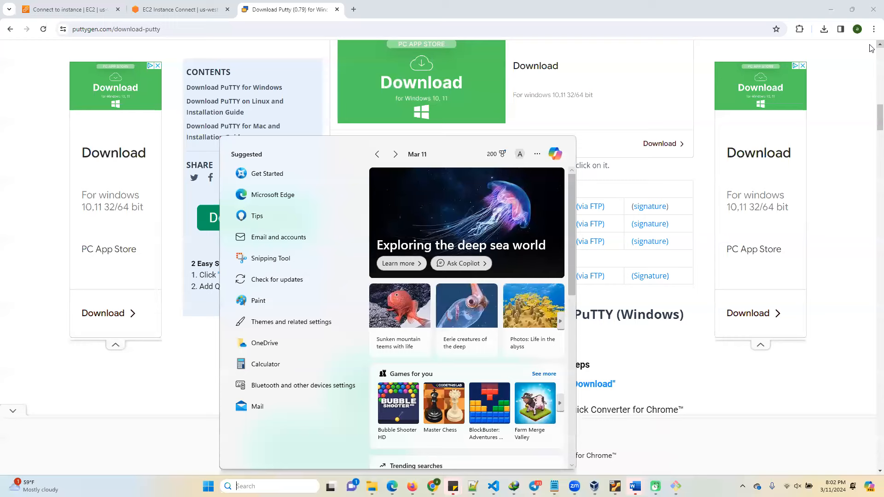
{"action": "type", "text": "putty"}
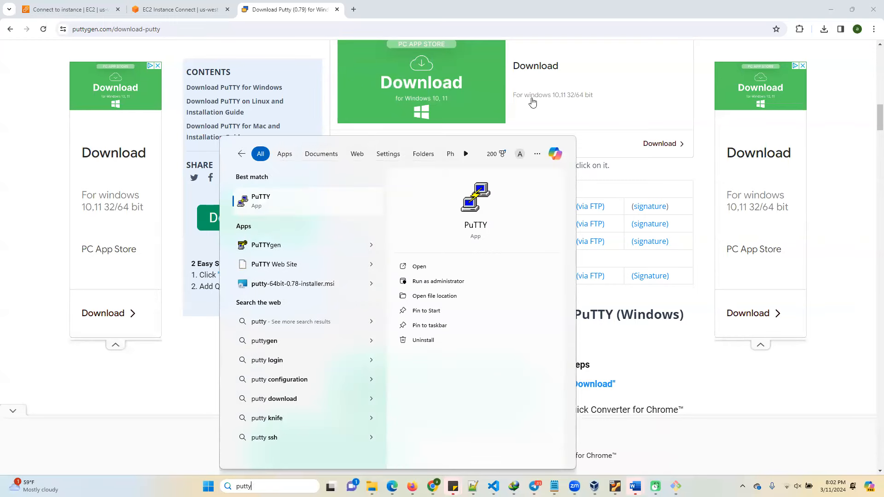
{"action": "left_click", "coordinate": [263, 248]}
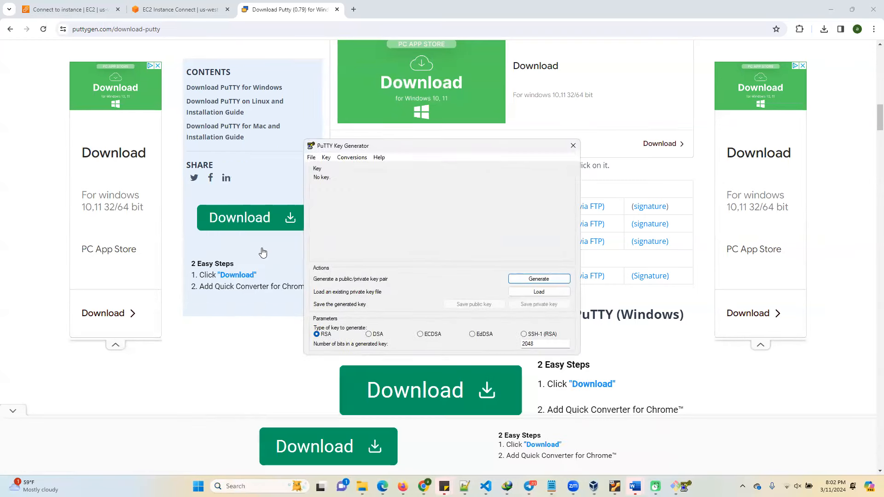
Load the existing private key myoregankeypair.pem from the Downloads folder into PuTTYgen, with all file types shown.
{"action": "left_click", "coordinate": [539, 292]}
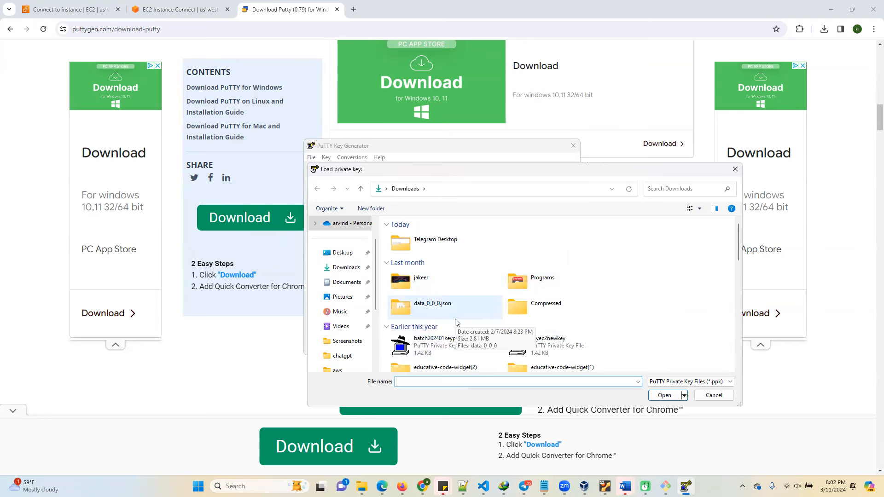
{"action": "left_click", "coordinate": [346, 267]}
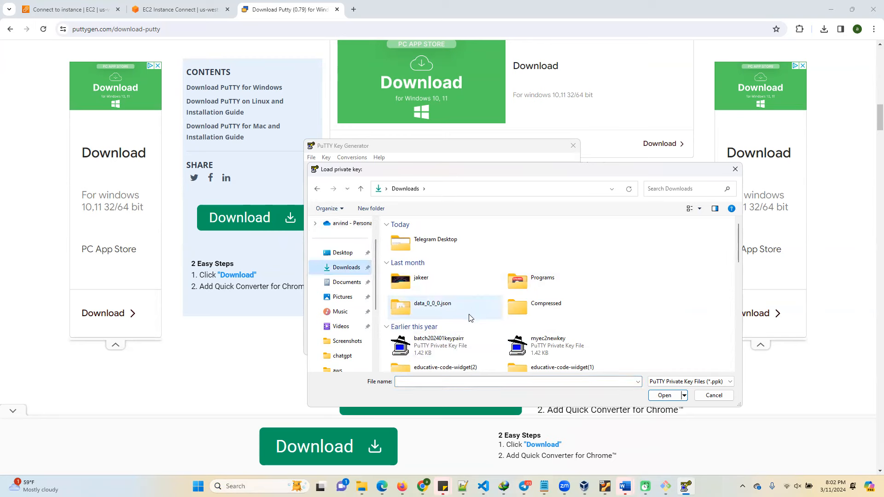
{"action": "scroll", "coordinate": [525, 342], "scroll_direction": "down", "scroll_amount": 5}
{"action": "left_click", "coordinate": [673, 381]}
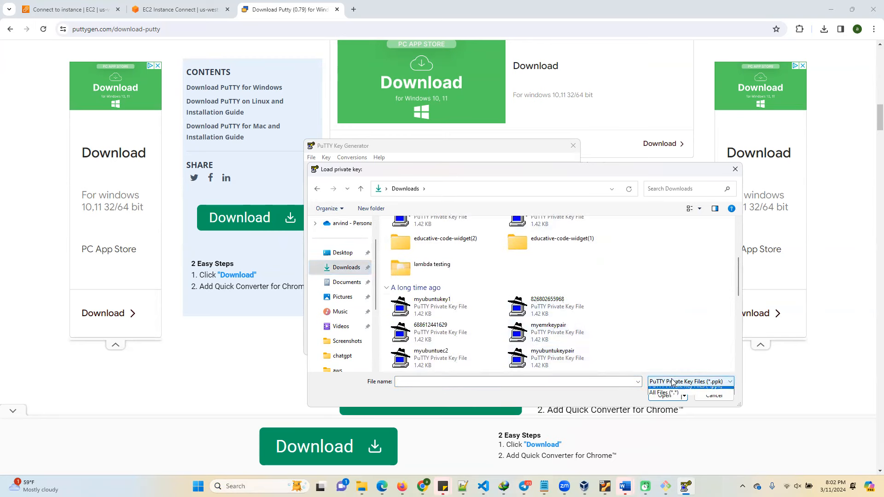
{"action": "left_click", "coordinate": [664, 393]}
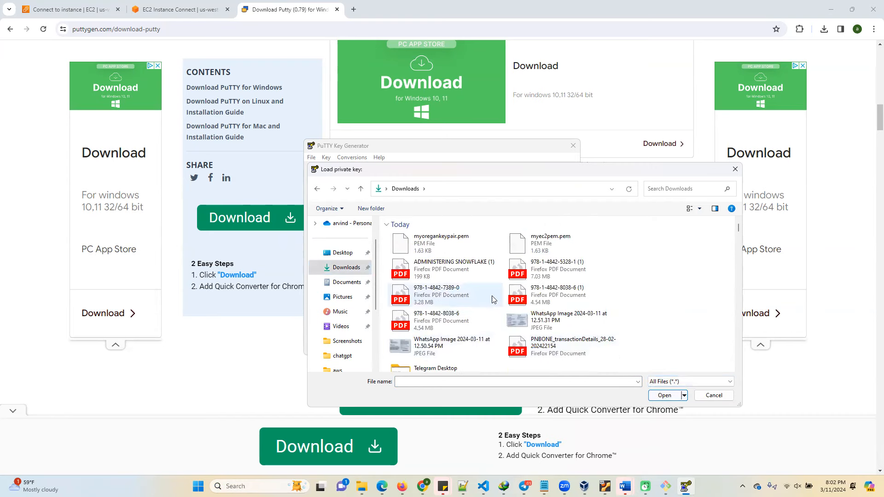
{"action": "left_click", "coordinate": [427, 247]}
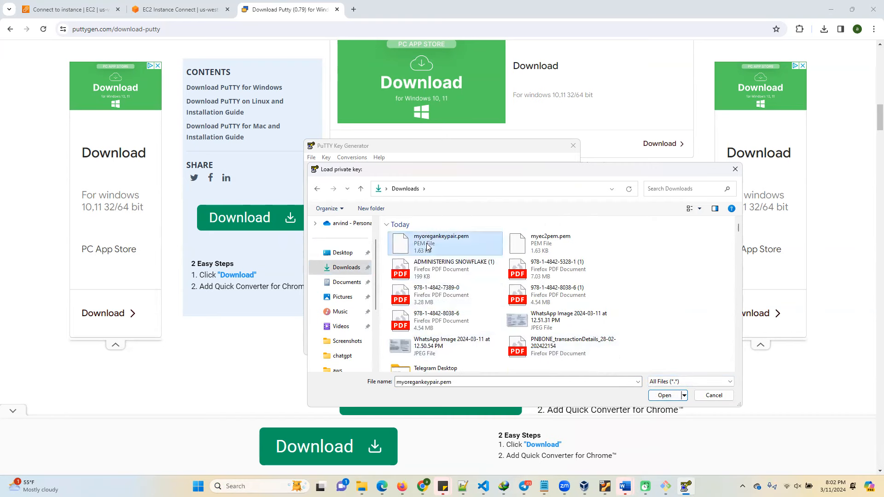
{"action": "left_click", "coordinate": [665, 396]}
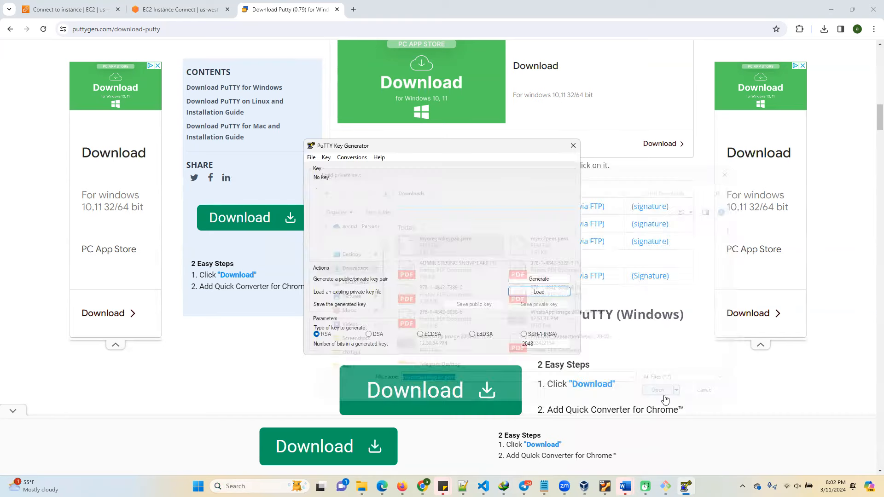
{"action": "left_click", "coordinate": [497, 283]}
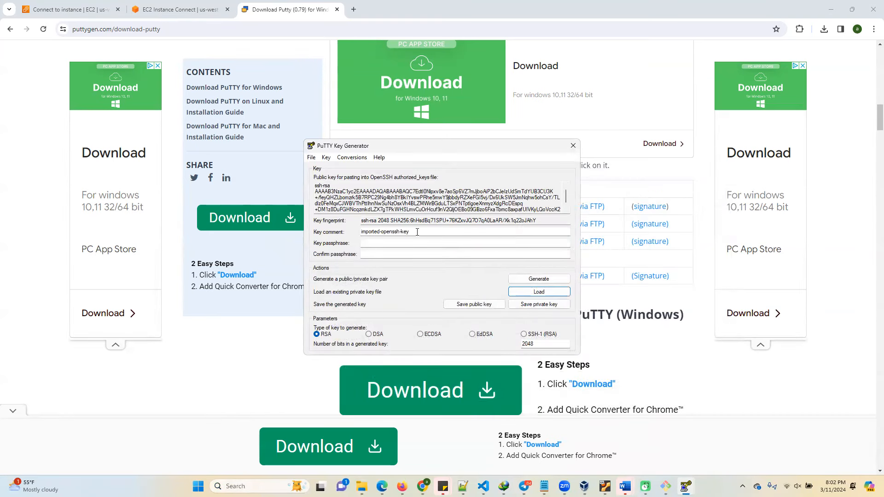
Save the private key without a passphrase as myoregankeypair.ppk in the Downloads folder.
{"action": "left_click", "coordinate": [540, 306]}
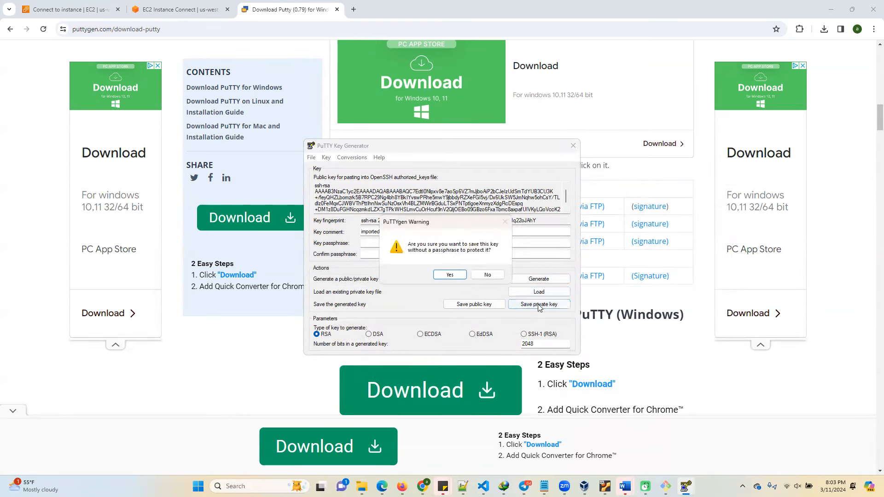
{"action": "left_click", "coordinate": [450, 275]}
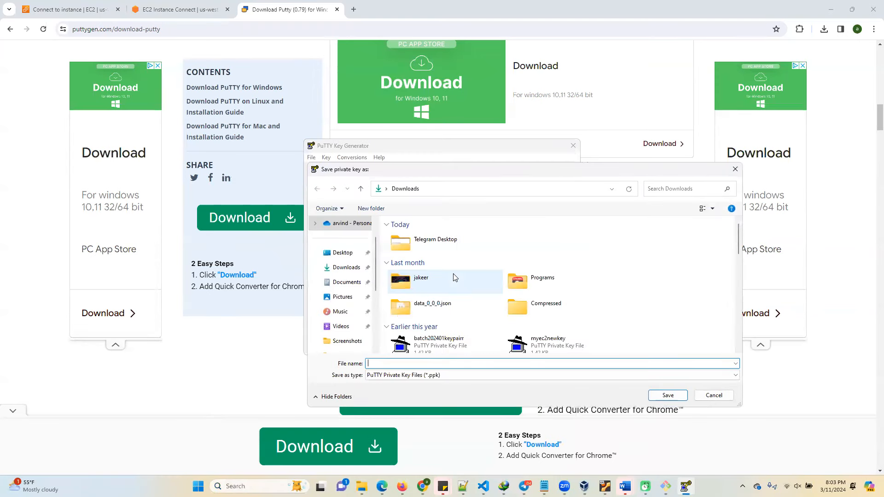
{"action": "left_click", "coordinate": [407, 365]}
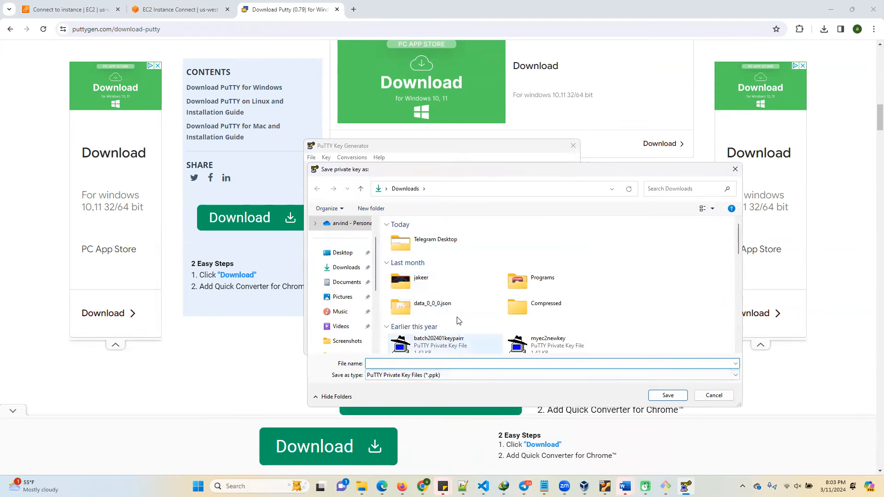
{"action": "scroll", "coordinate": [456, 322], "scroll_direction": "down", "scroll_amount": 3}
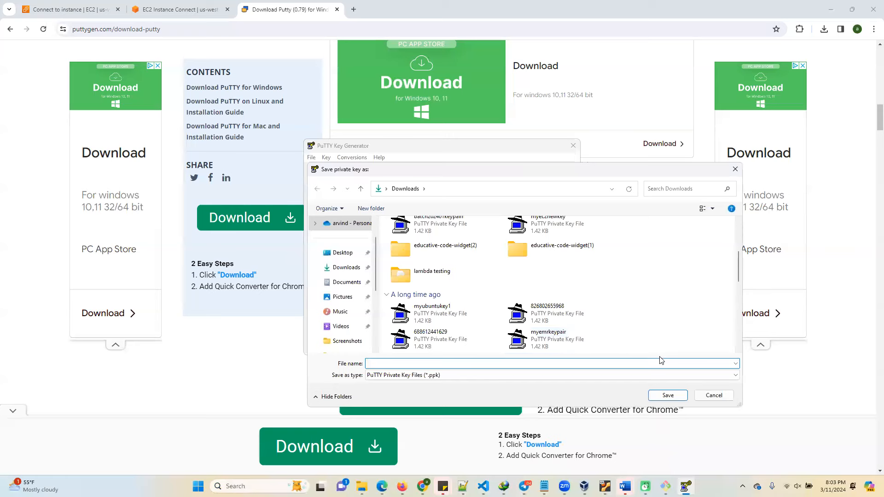
{"action": "scroll", "coordinate": [452, 322], "scroll_direction": "up", "scroll_amount": 3}
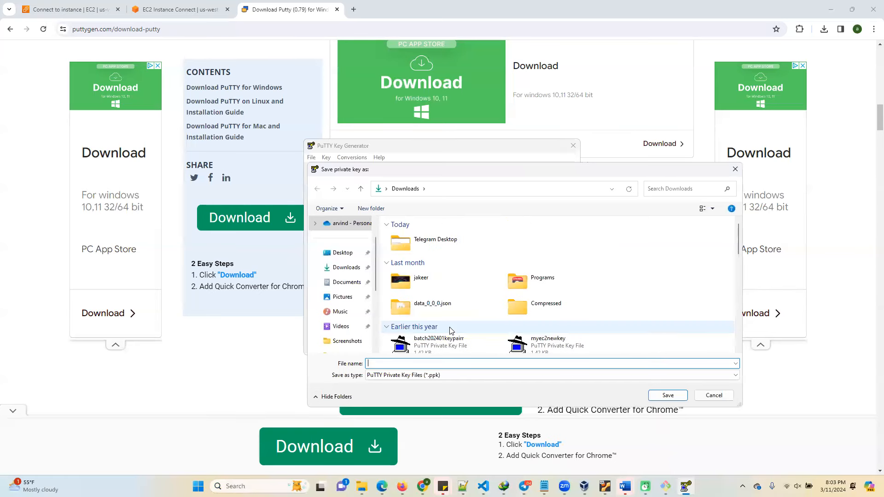
{"action": "scroll", "coordinate": [450, 330], "scroll_direction": "down", "scroll_amount": 3}
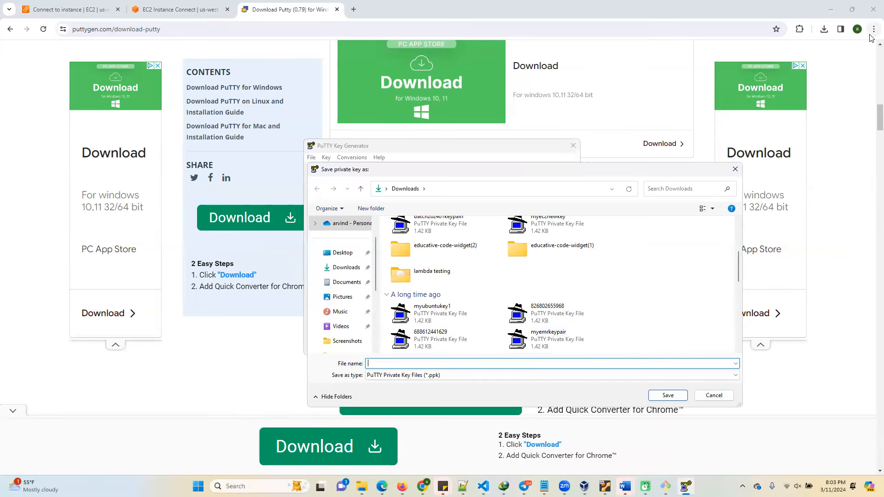
{"action": "type", "text": "myo"}
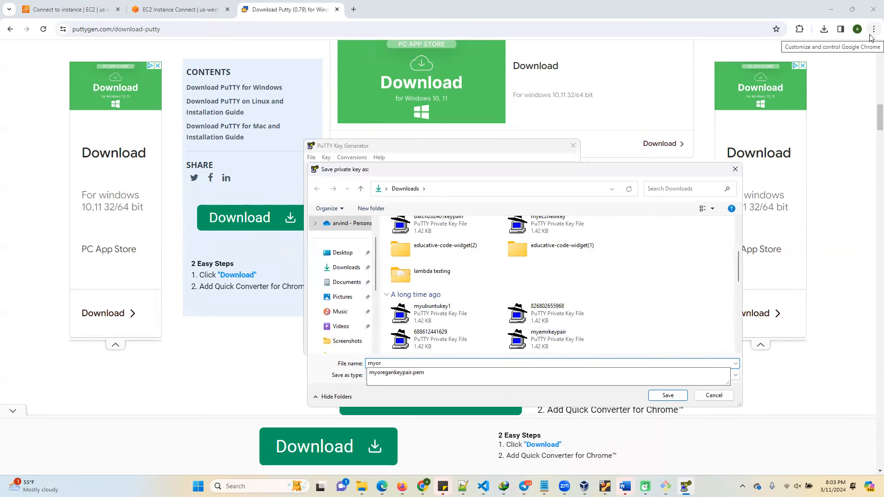
{"action": "type", "text": "r"}
{"action": "key", "text": "Down"}
{"action": "key", "text": "BackSpace"}
{"action": "key", "text": "BackSpace"}
{"action": "type", "text": "pt"}
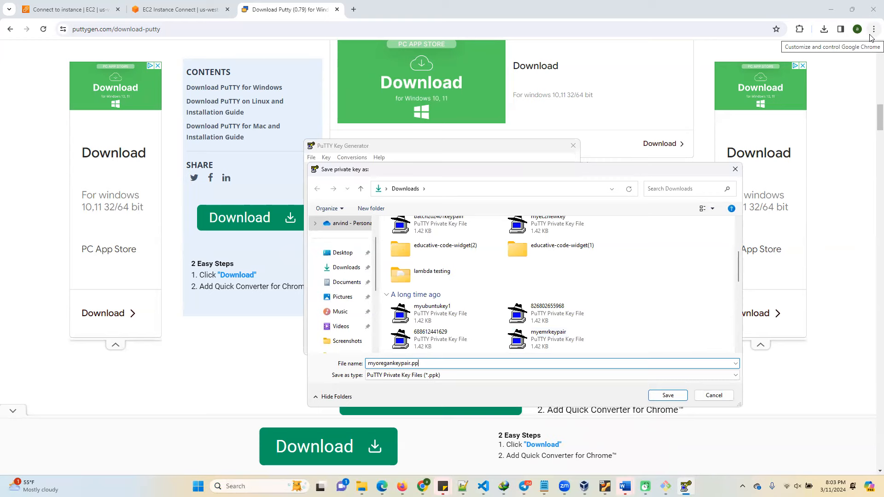
{"action": "key", "text": "Return"}
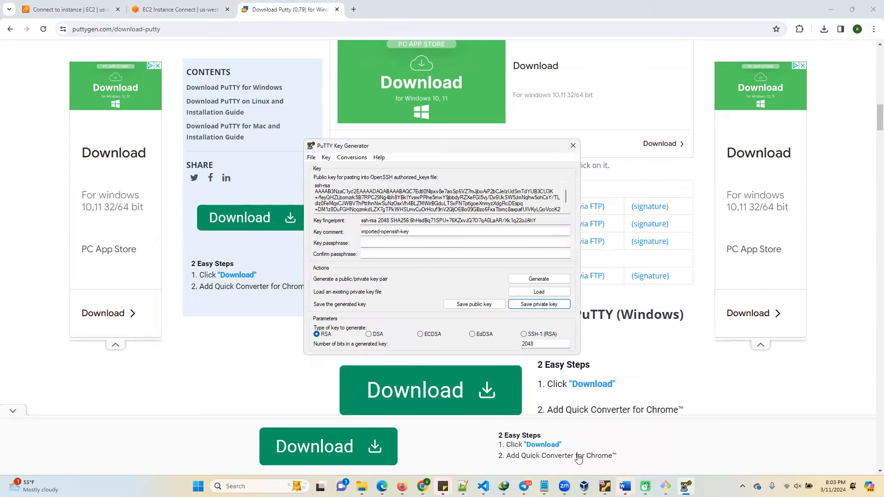
Search the computer for "putty" and launch the PuTTY client.
{"action": "left_click", "coordinate": [251, 486]}
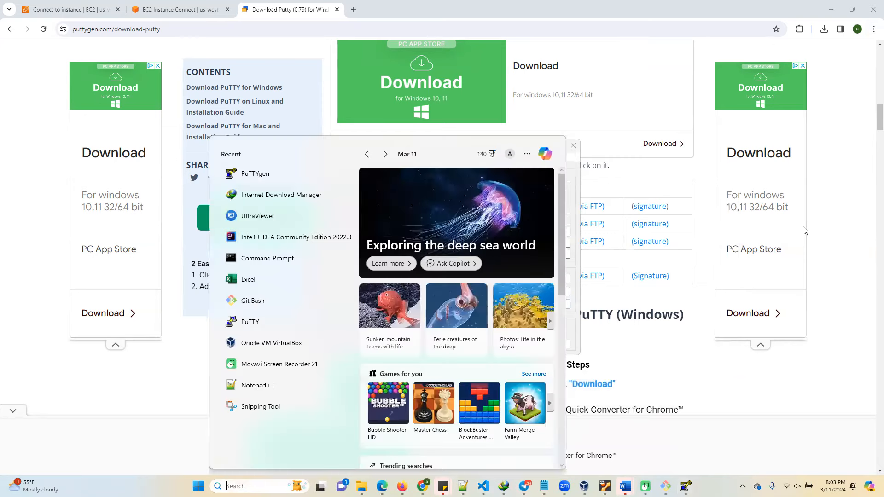
{"action": "type", "text": "putty"}
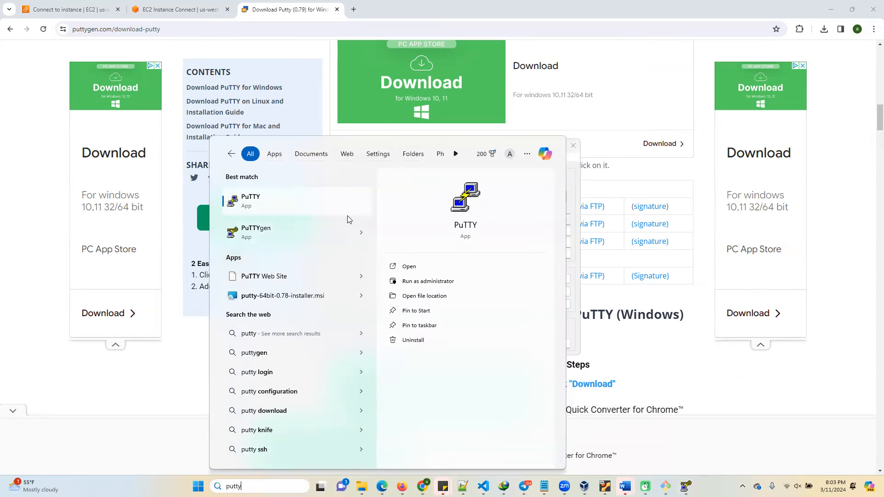
{"action": "left_click", "coordinate": [261, 203]}
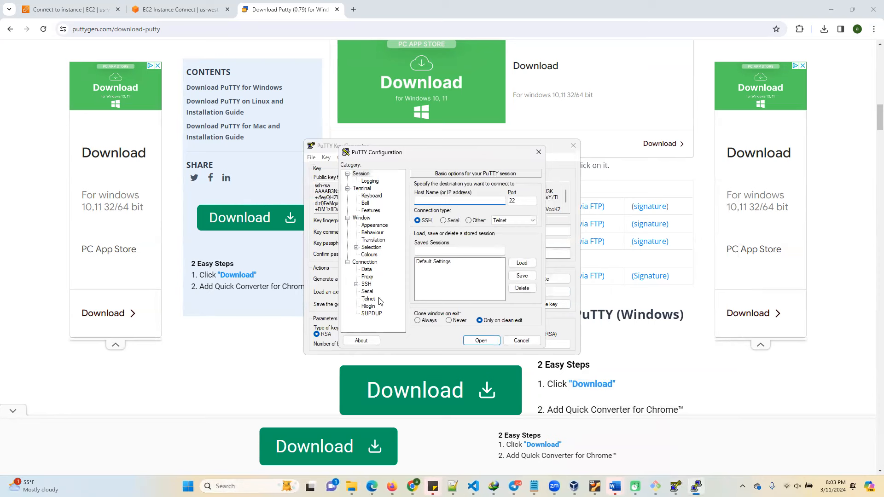
Set the converted myoregankeypair file from Downloads as the private key in PuTTY's SSH authentication credentials.
{"action": "left_click", "coordinate": [366, 285]}
{"action": "left_click", "coordinate": [357, 285]}
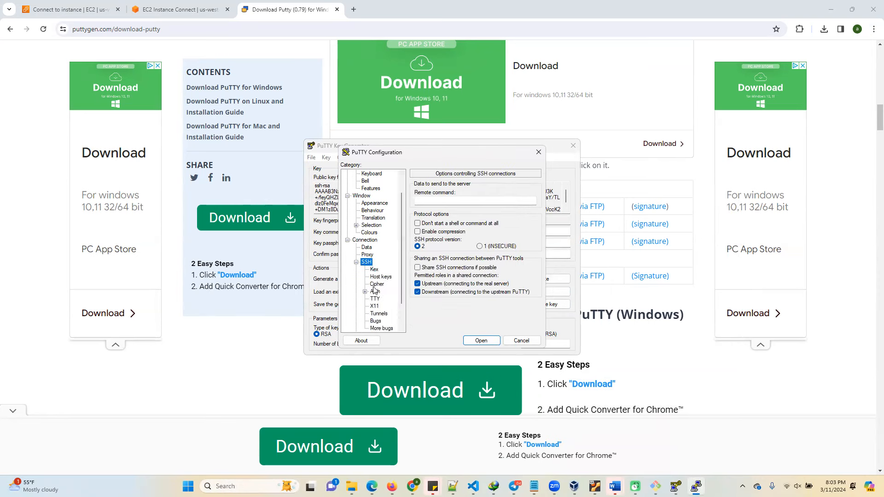
{"action": "left_click", "coordinate": [365, 292]}
{"action": "left_click", "coordinate": [387, 300]}
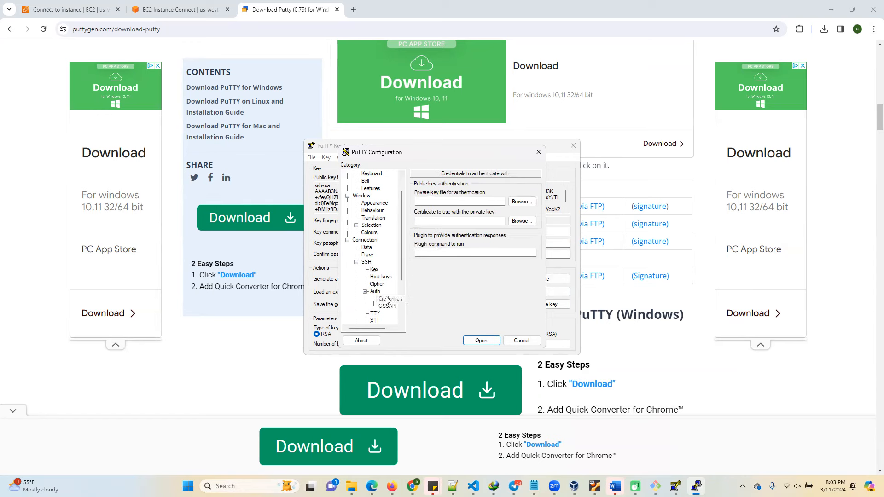
{"action": "left_click", "coordinate": [522, 202]}
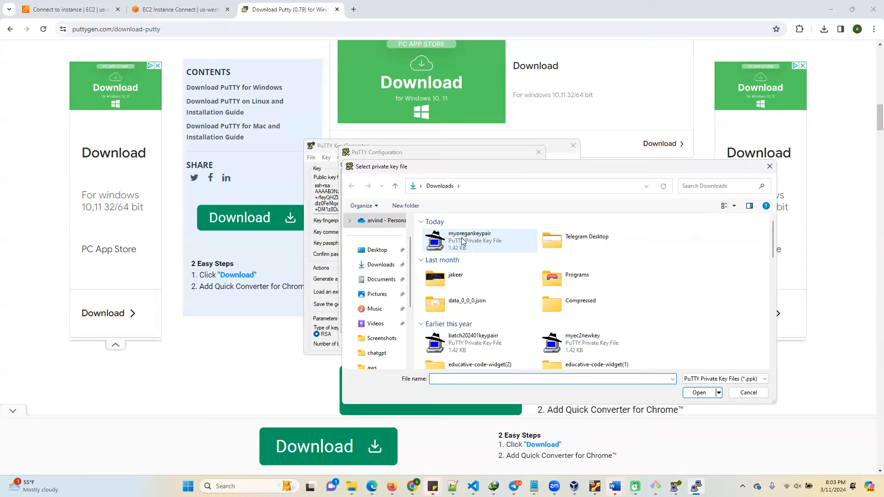
{"action": "double_click", "coordinate": [463, 241]}
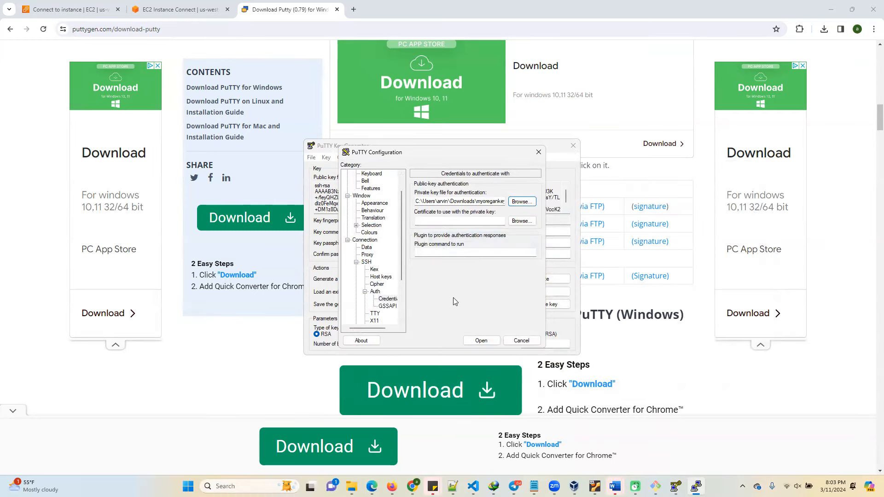
Return to PuTTY's basic session options and make the host name field ready for entry.
{"action": "scroll", "coordinate": [390, 209], "scroll_direction": "up", "scroll_amount": 1}
{"action": "left_click", "coordinate": [366, 180]}
{"action": "left_click", "coordinate": [366, 175]}
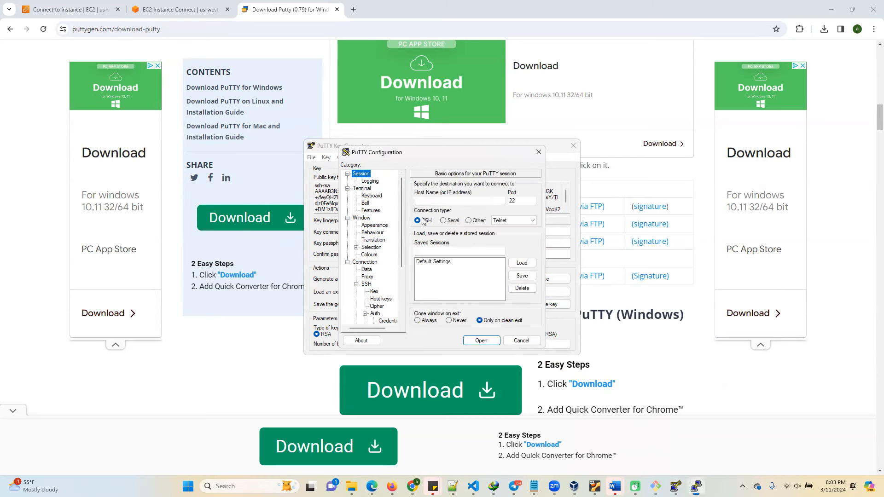
{"action": "left_click", "coordinate": [437, 201]}
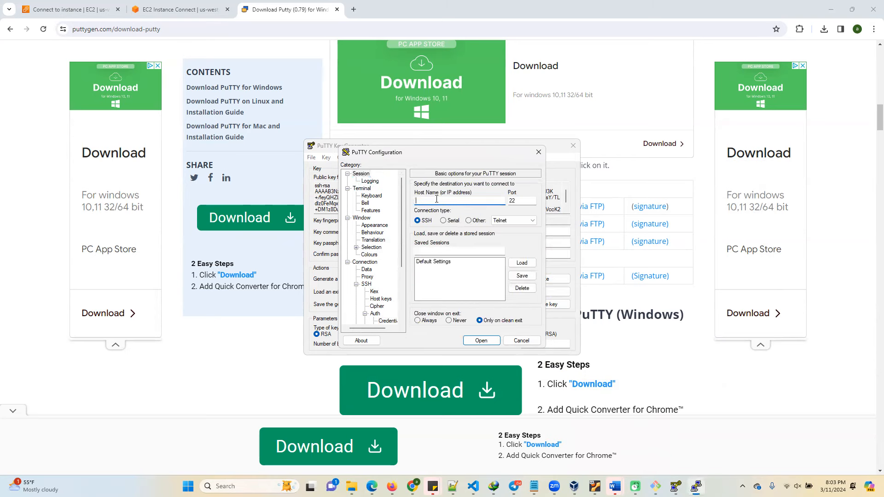
Copy the instance's public IP address from the EC2 Instance Connect options on the browser's Connect to instance page.
{"action": "left_click", "coordinate": [159, 10]}
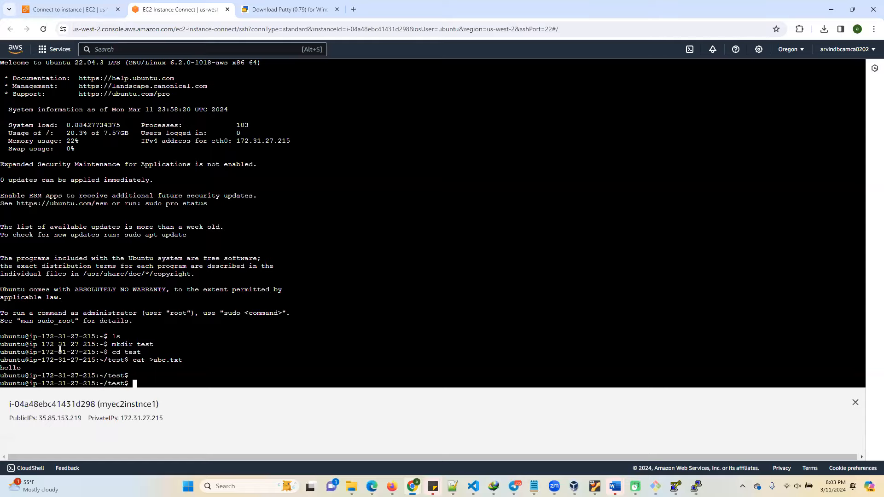
{"action": "left_click", "coordinate": [54, 8]}
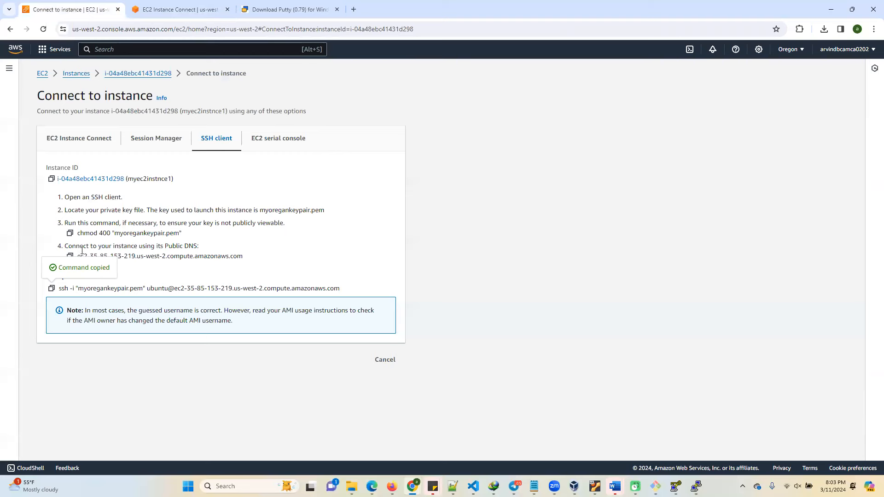
{"action": "left_click", "coordinate": [77, 146]}
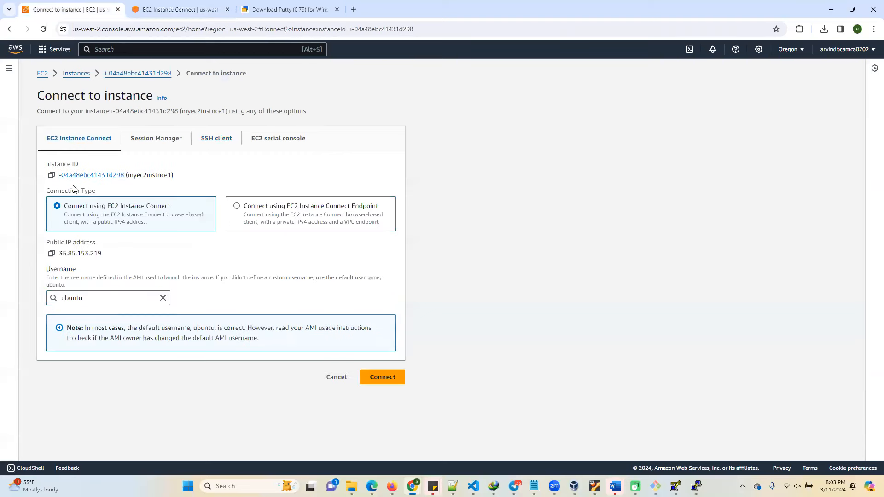
{"action": "left_click", "coordinate": [51, 254]}
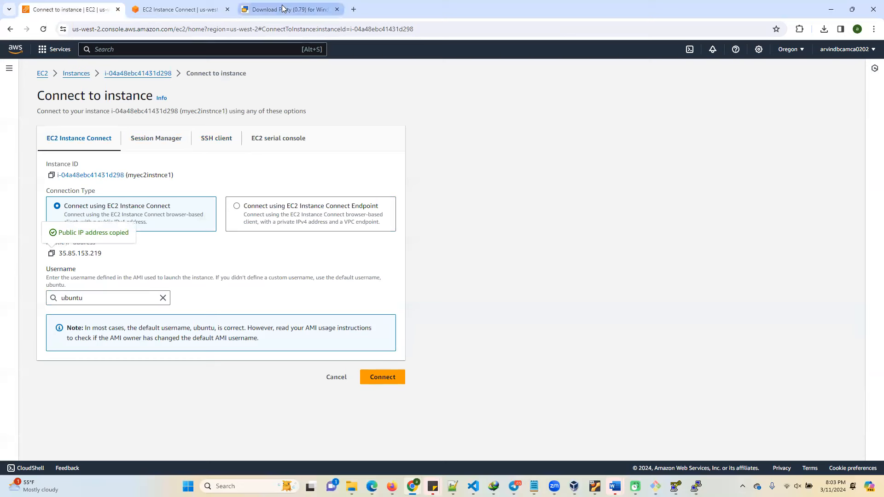
Switch to PuTTY, open an SSH session to 35.85.153.219, accept the server's host key and log in as ubuntu.
{"action": "left_click", "coordinate": [696, 487]}
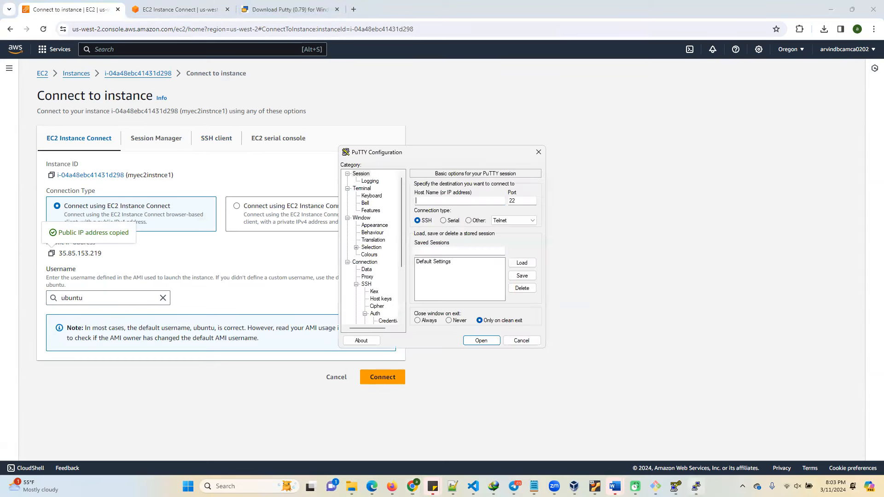
{"action": "key", "text": "ctrl+v"}
{"action": "left_click", "coordinate": [488, 343]}
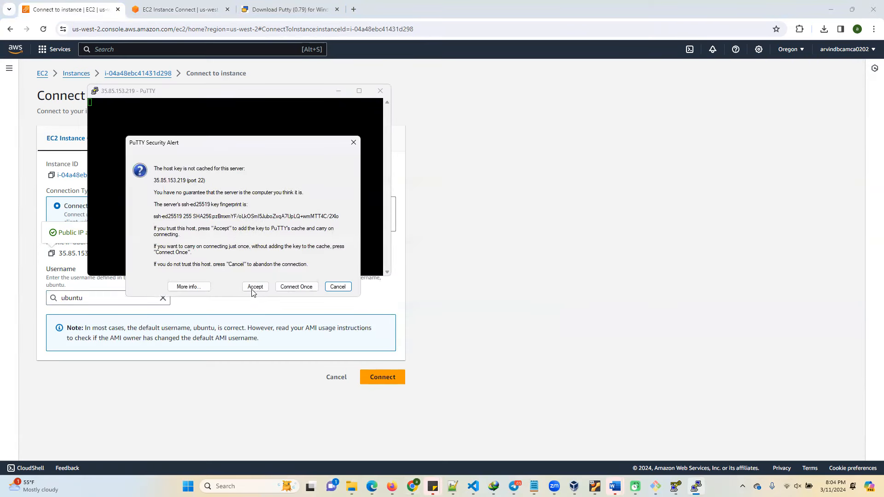
{"action": "left_click", "coordinate": [254, 287]}
{"action": "type", "text": "ubuntu"}
{"action": "key", "text": "Return"}
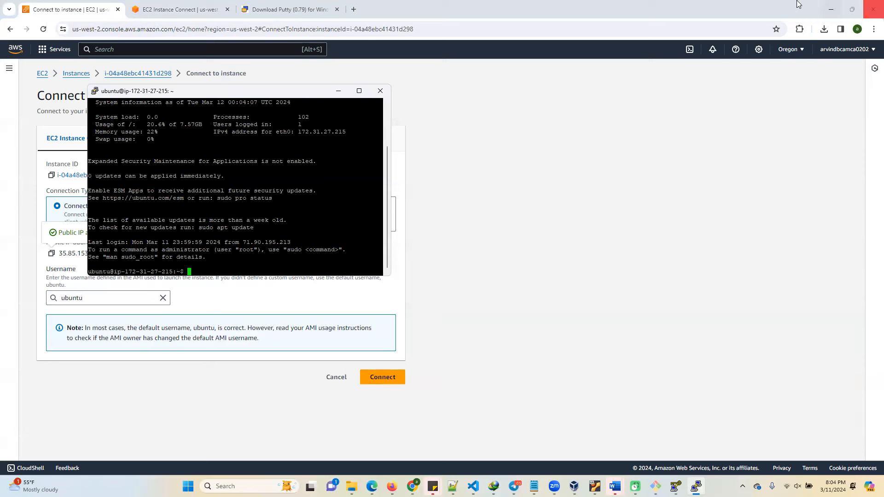
List the contents of the ubuntu home directory with ls in the PuTTY session.
{"action": "type", "text": "ls"}
{"action": "key", "text": "Return"}
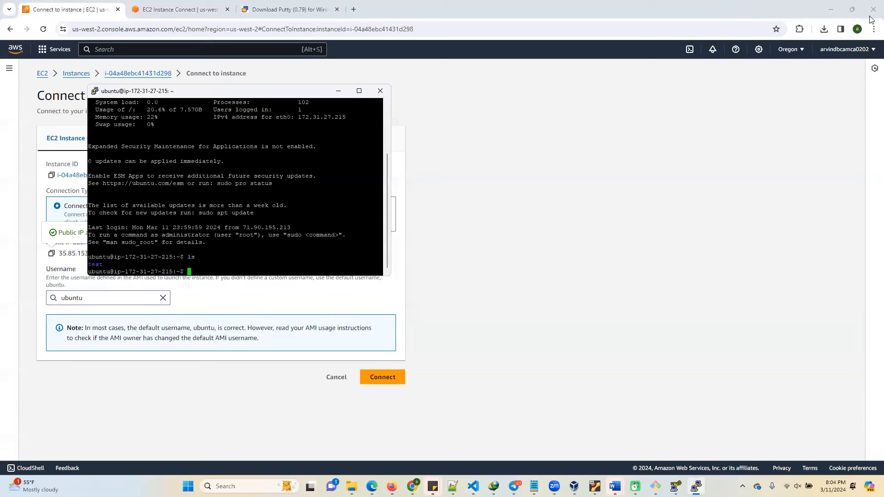
{"action": "type", "text": "ls"}
{"action": "key", "text": "Return"}
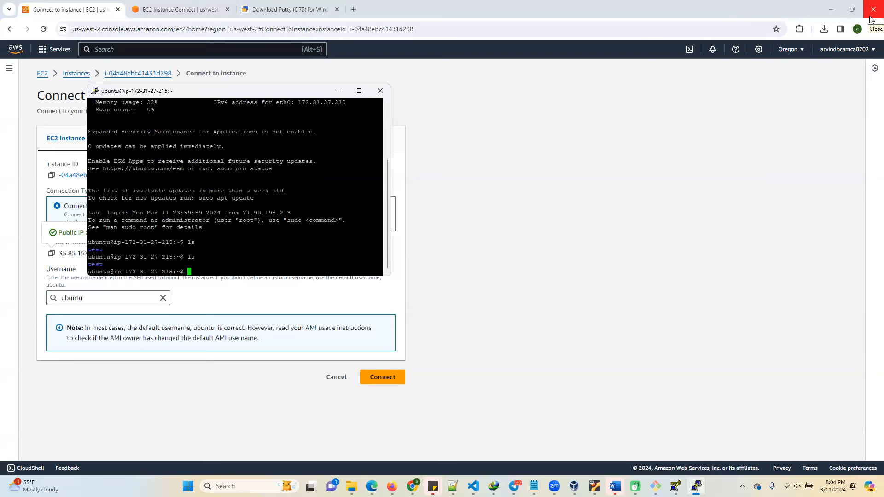
Change into the test directory and display the contents of abc.txt with cat.
{"action": "type", "text": "cd t"}
{"action": "key", "text": "Return"}
{"action": "type", "text": "cd test"}
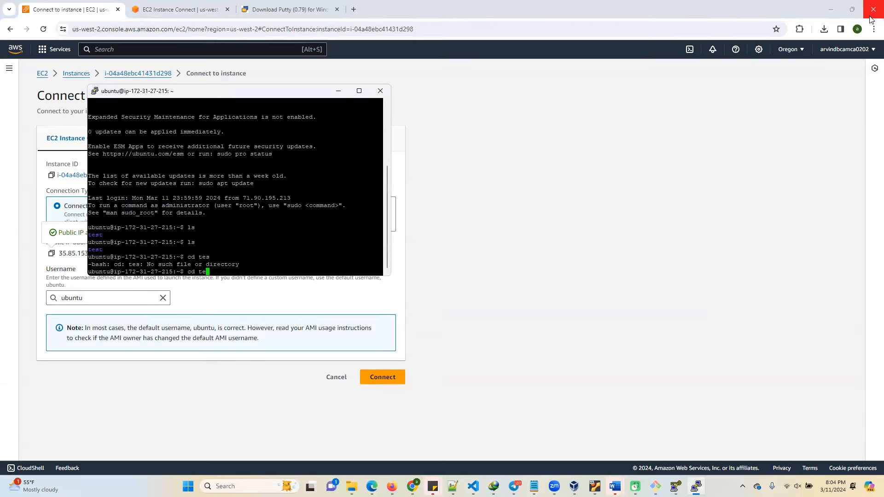
{"action": "key", "text": "Return"}
{"action": "type", "text": "cat abc"}
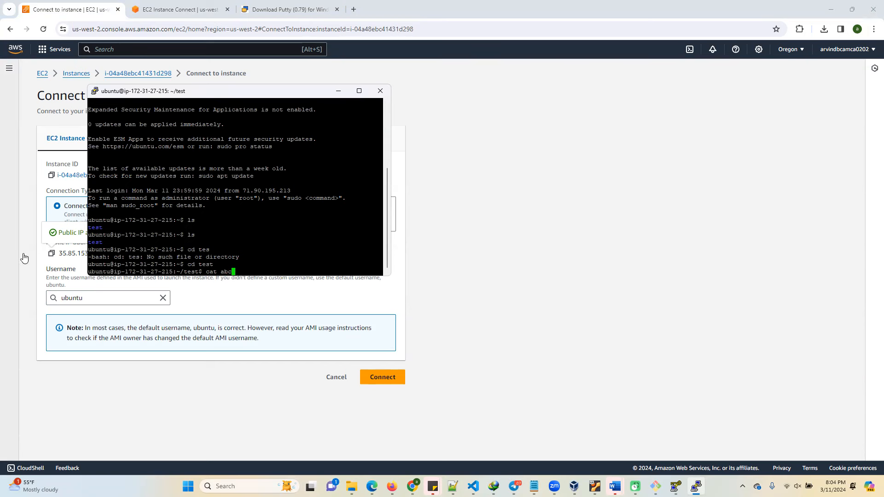
{"action": "type", "text": ".txt"}
{"action": "key", "text": "Return"}
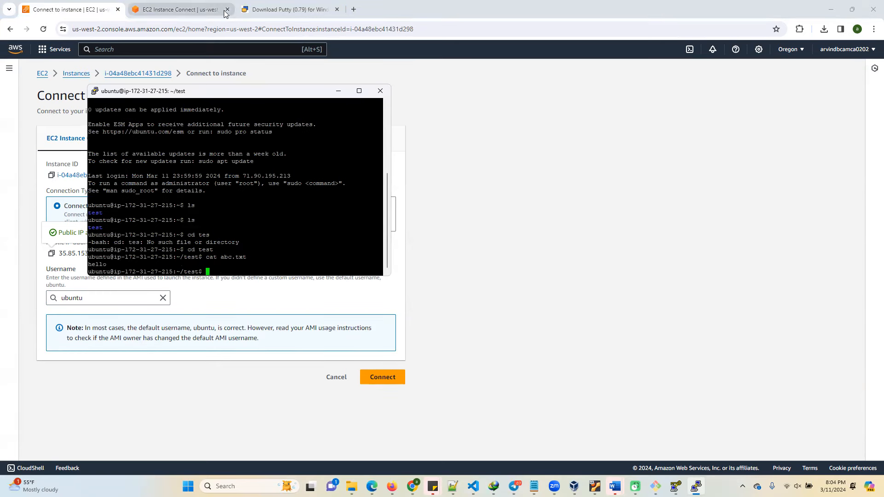
Return to the EC2 console in the browser and open the launch-wizard-1 security group from the security details of myec2instnce1.
{"action": "left_click", "coordinate": [177, 11]}
{"action": "left_click", "coordinate": [82, 7]}
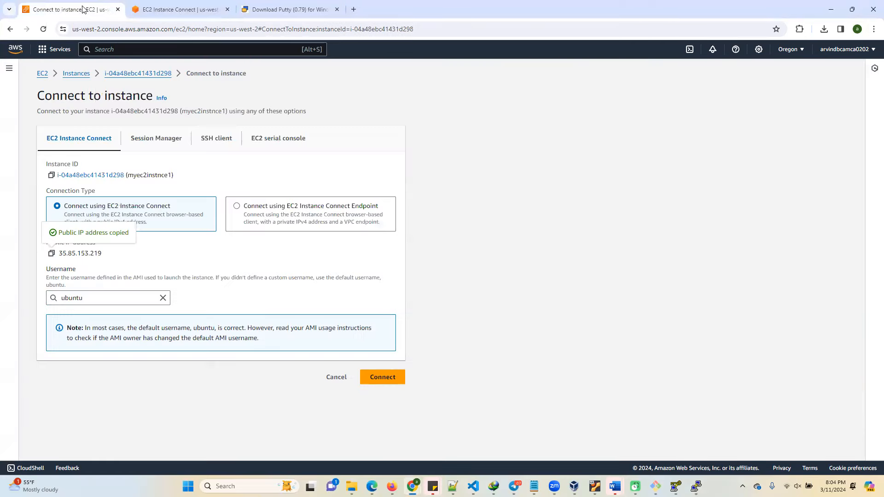
{"action": "left_click", "coordinate": [9, 68]}
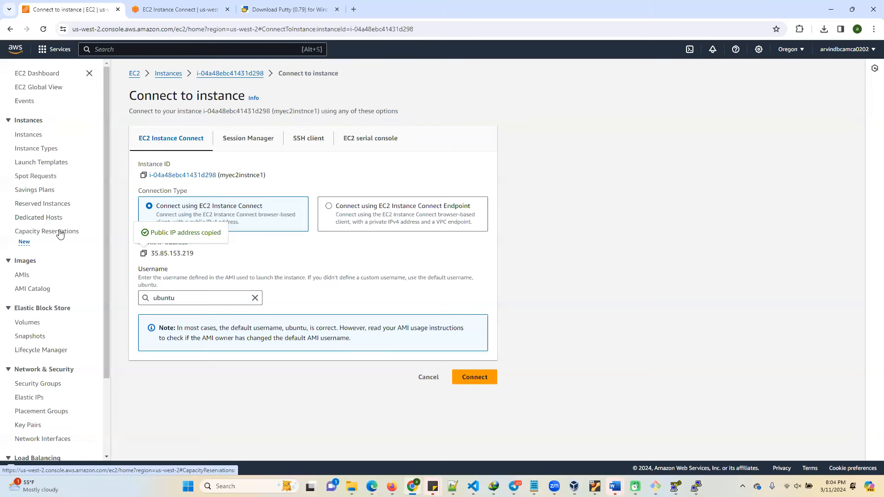
{"action": "left_click", "coordinate": [161, 74]}
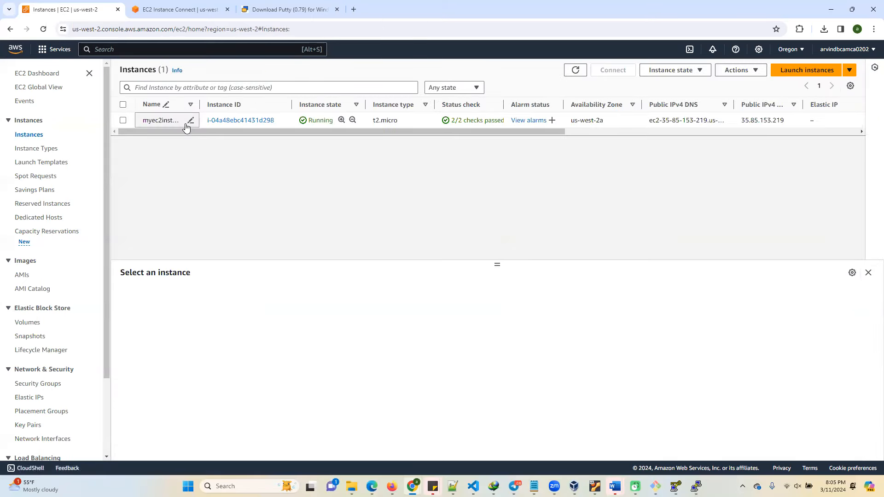
{"action": "left_click", "coordinate": [223, 120]}
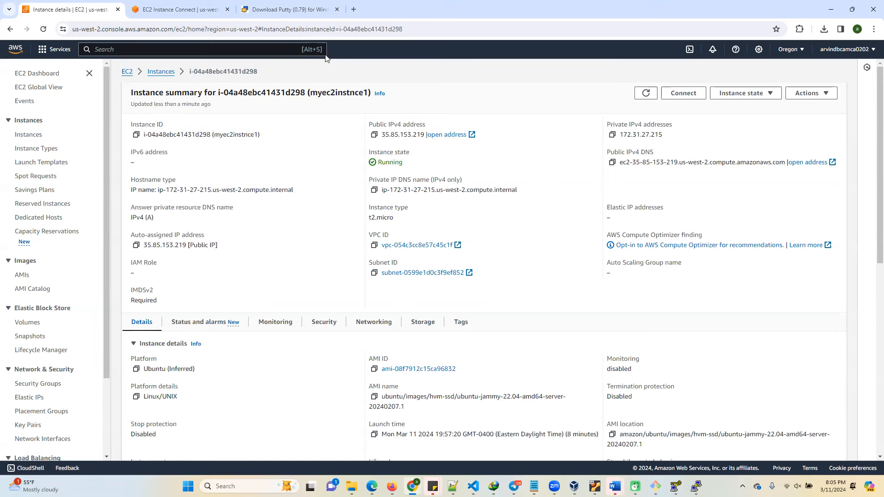
{"action": "scroll", "coordinate": [156, 377], "scroll_direction": "down", "scroll_amount": 2}
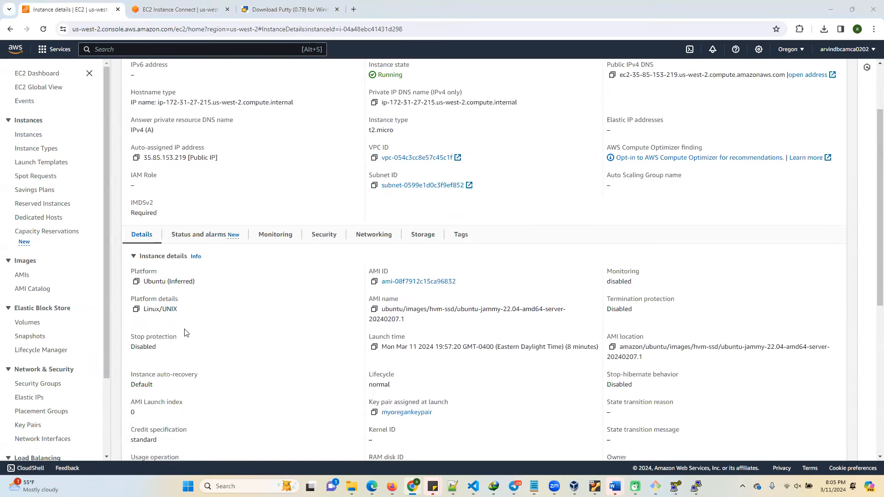
{"action": "left_click", "coordinate": [321, 235]}
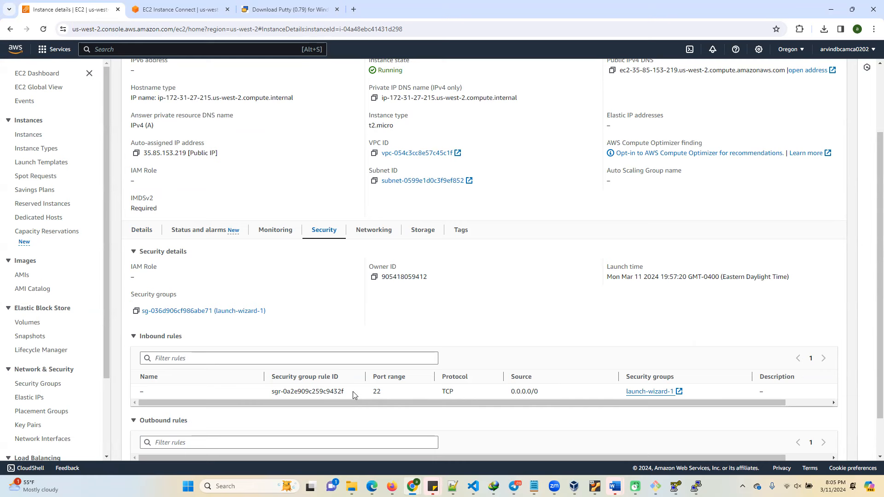
{"action": "left_click", "coordinate": [215, 312]}
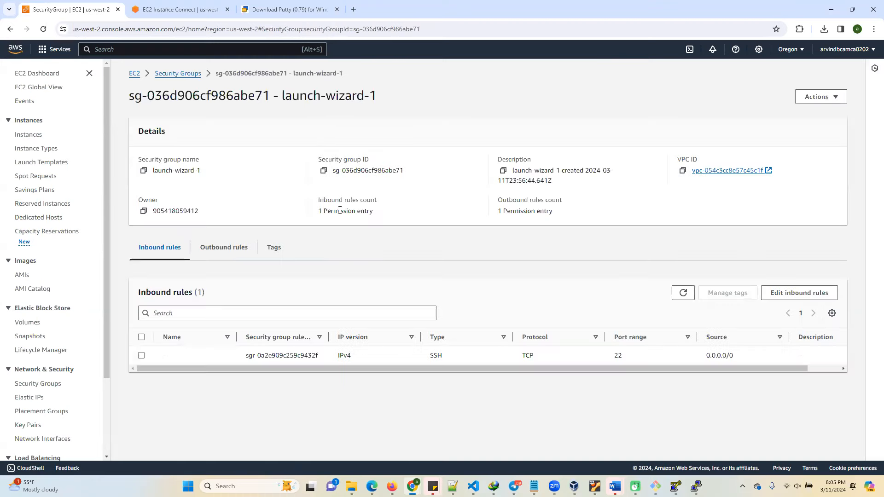
Add an inbound rule of type HTTP with source Anywhere-IPv4 to the launch-wizard-1 security group and save the rules.
{"action": "left_click", "coordinate": [774, 293]}
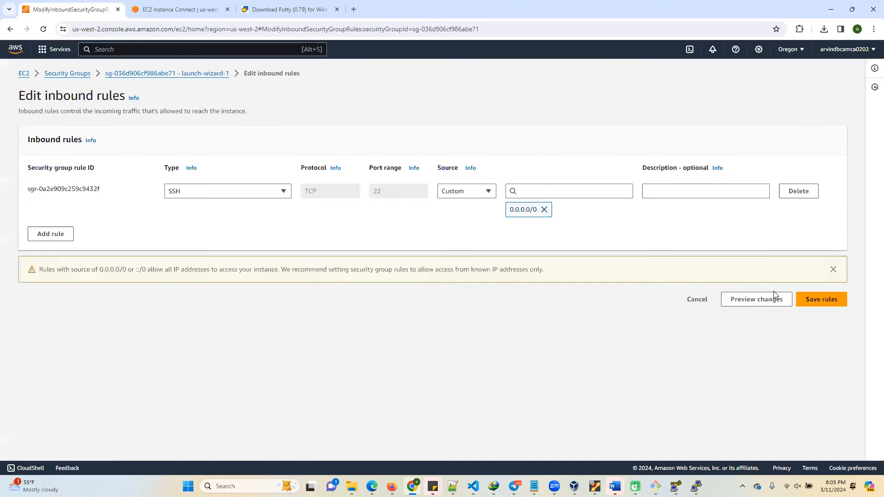
{"action": "left_click", "coordinate": [55, 240]}
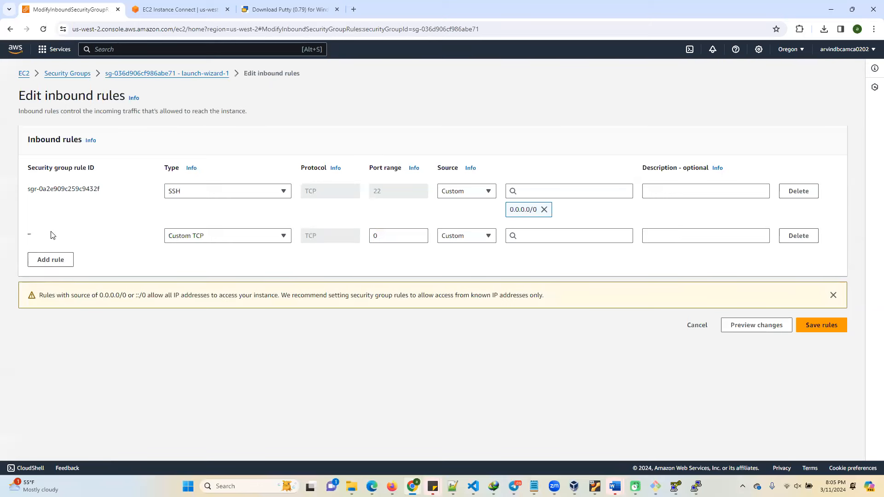
{"action": "left_click", "coordinate": [193, 236]}
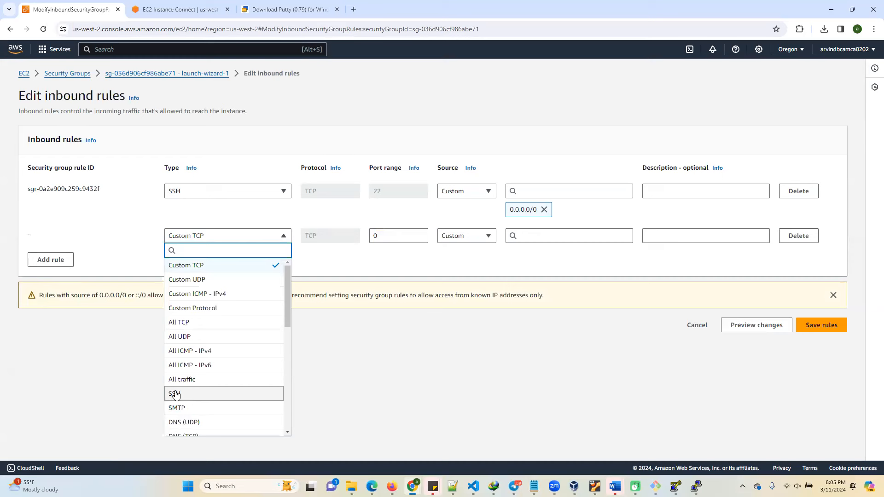
{"action": "scroll", "coordinate": [187, 346], "scroll_direction": "down", "scroll_amount": 3}
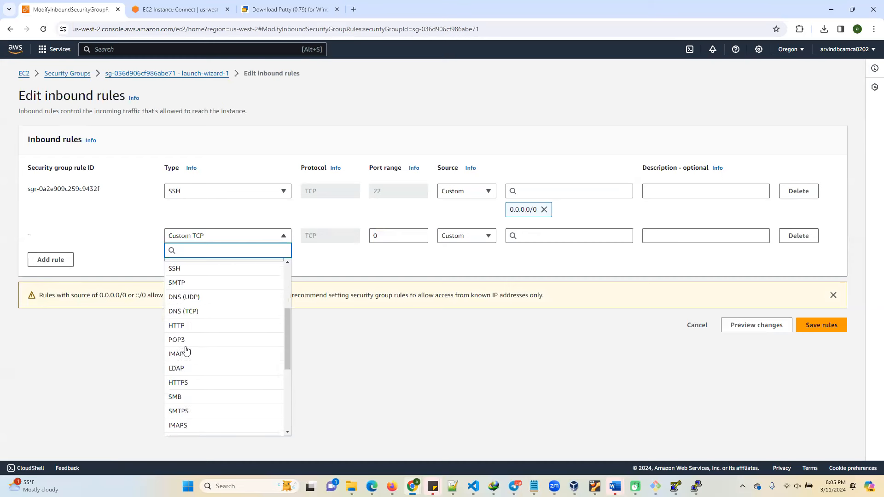
{"action": "left_click", "coordinate": [183, 371]}
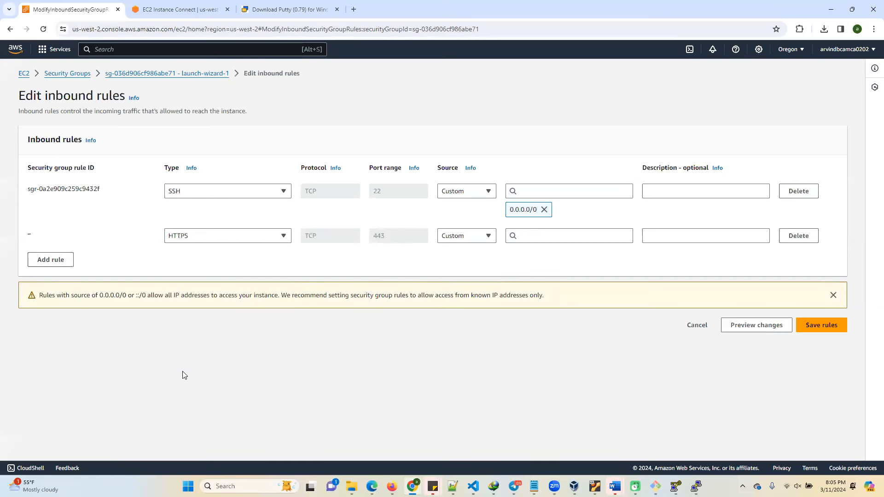
{"action": "left_click", "coordinate": [249, 236]}
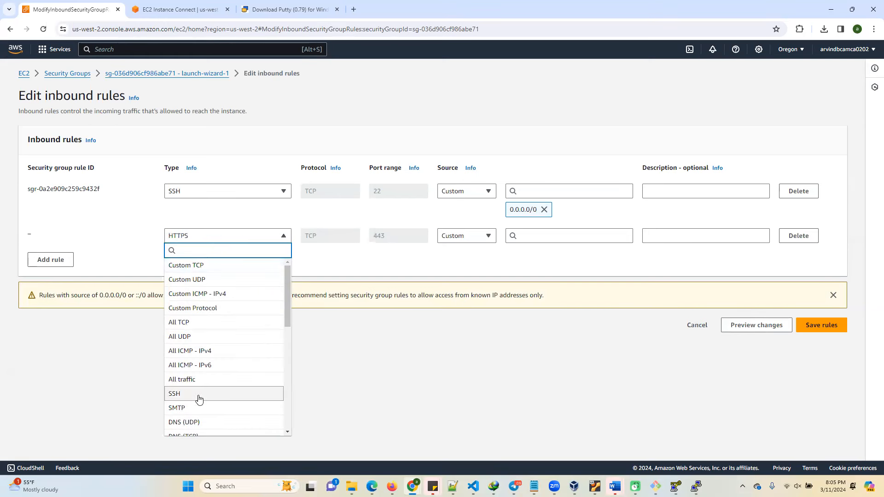
{"action": "scroll", "coordinate": [193, 382], "scroll_direction": "down", "scroll_amount": 2}
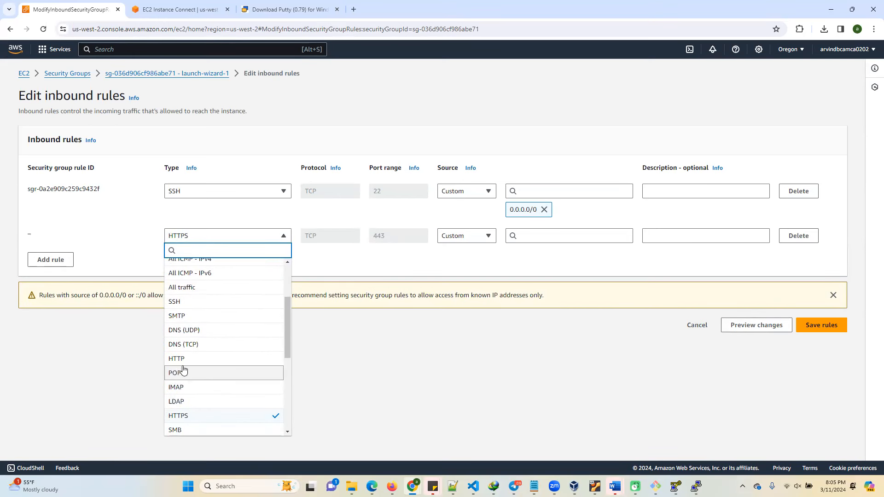
{"action": "left_click", "coordinate": [198, 358]}
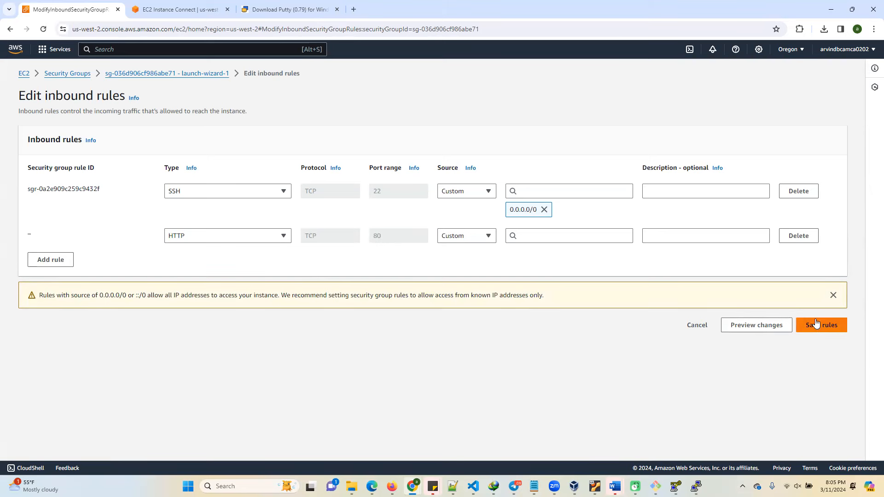
{"action": "left_click", "coordinate": [475, 236]}
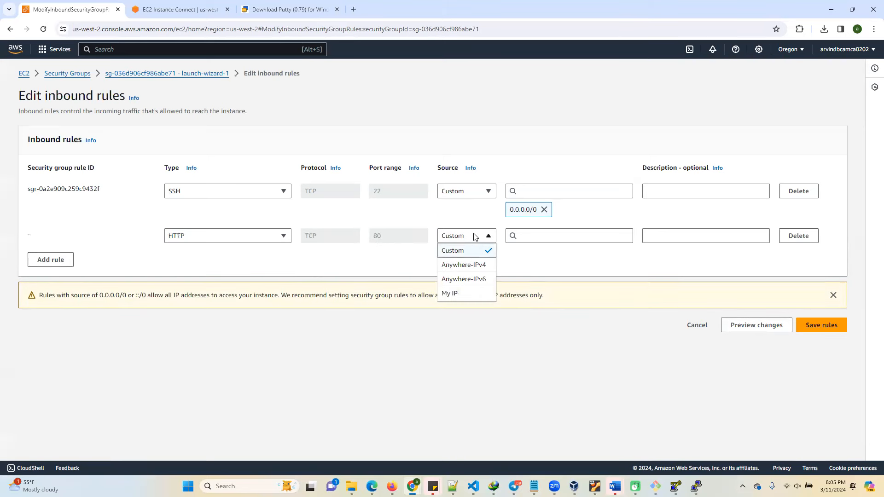
{"action": "left_click", "coordinate": [465, 267]}
{"action": "left_click", "coordinate": [822, 345]}
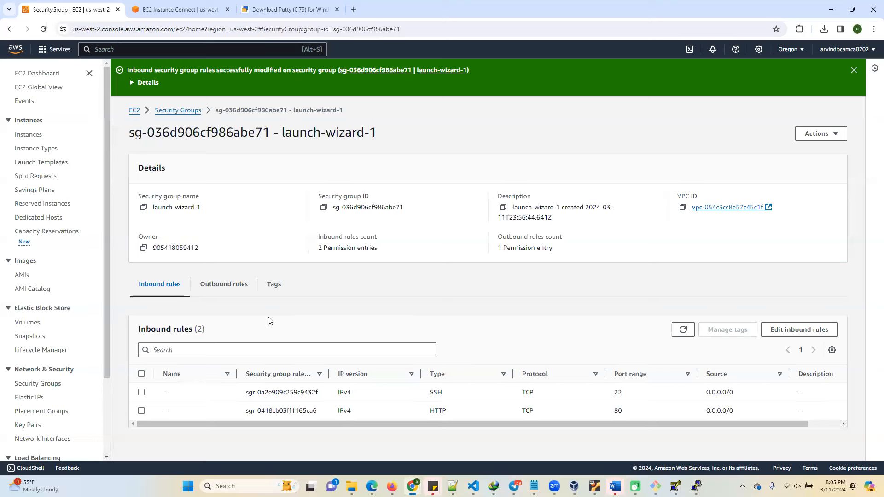
Review the outbound and inbound rules of launch-wizard-1, including the outbound rule editor, leaving the outbound rules unmodified.
{"action": "left_click", "coordinate": [229, 285]}
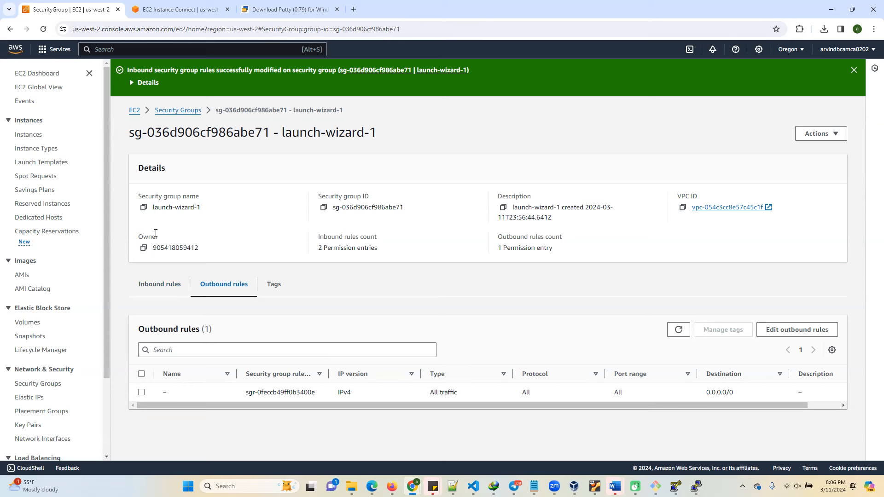
{"action": "left_click", "coordinate": [155, 285]}
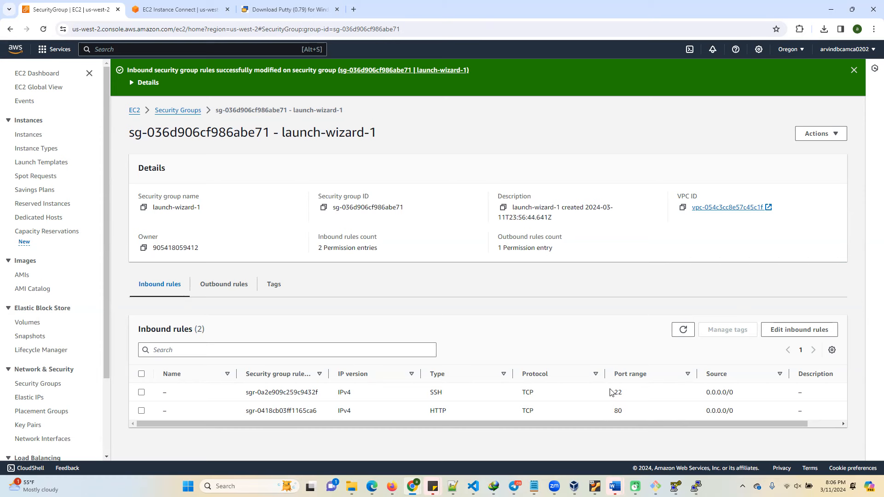
{"action": "left_click", "coordinate": [226, 284]}
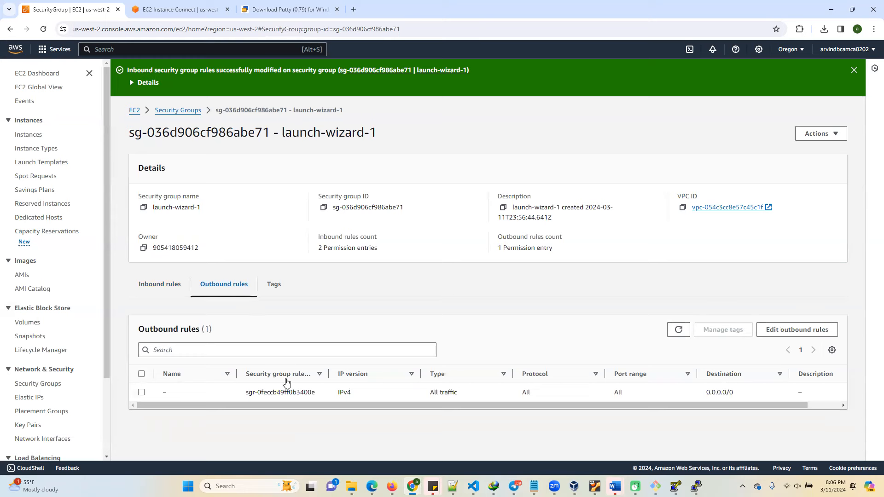
{"action": "left_click", "coordinate": [785, 333]}
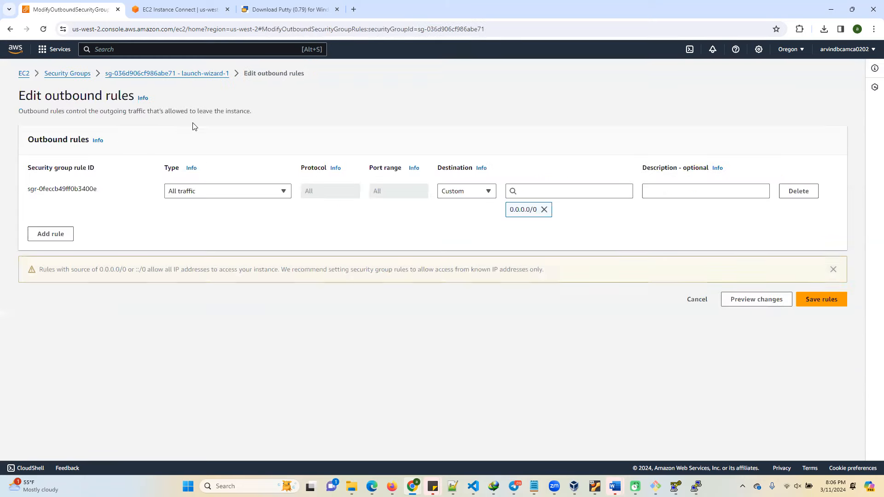
{"action": "left_click", "coordinate": [808, 301]}
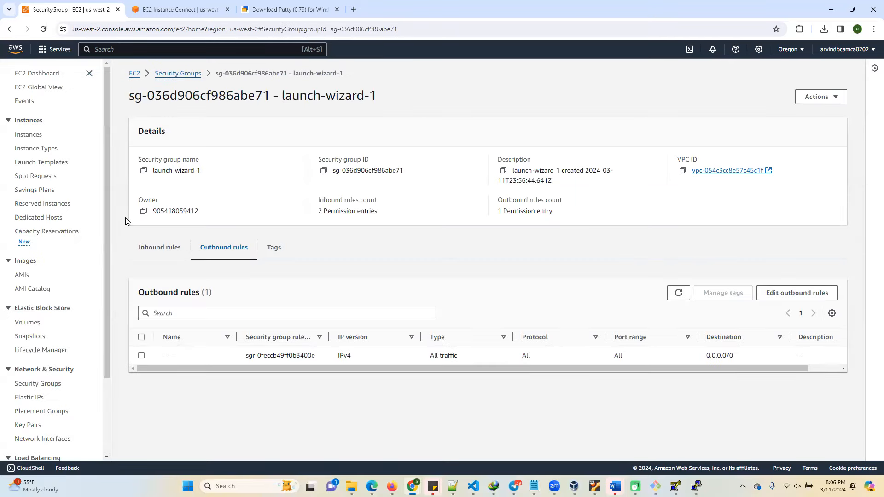
{"action": "scroll", "coordinate": [46, 327], "scroll_direction": "down", "scroll_amount": 2}
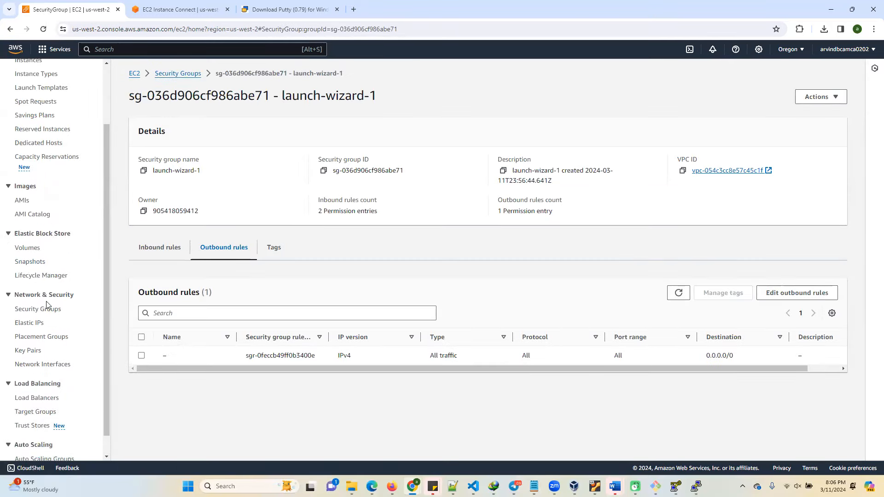
Open the Elastic Block Store volumes list and examine the volume's details across all columns, including availability zone, state and attached resources.
{"action": "left_click", "coordinate": [33, 233]}
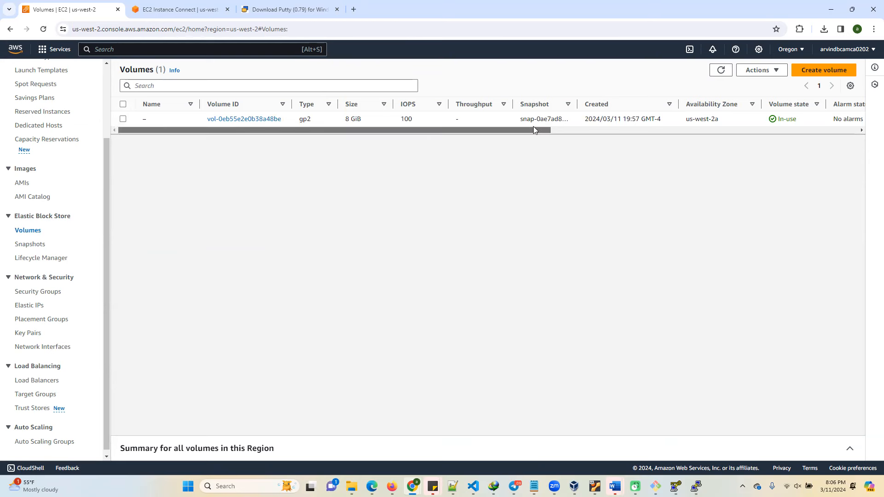
{"action": "left_click_drag", "start_coordinate": [535, 130], "coordinate": [756, 120]}
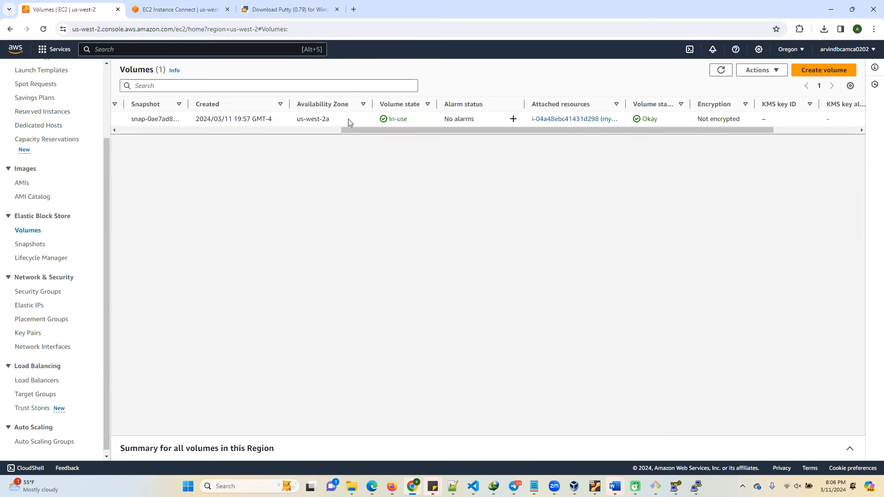
{"action": "left_click_drag", "start_coordinate": [668, 130], "coordinate": [379, 148]}
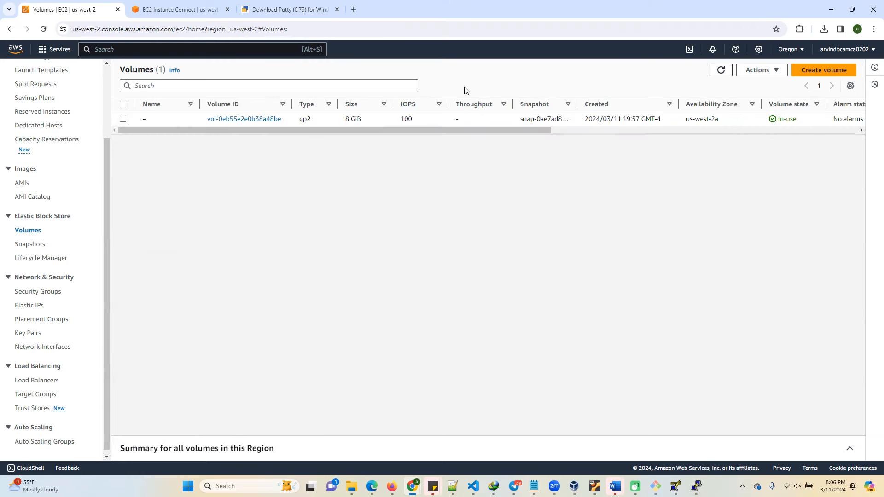
Review the volume creation form from volume type through encryption and tags, and return to the volumes list without creating a volume.
{"action": "left_click", "coordinate": [824, 70]}
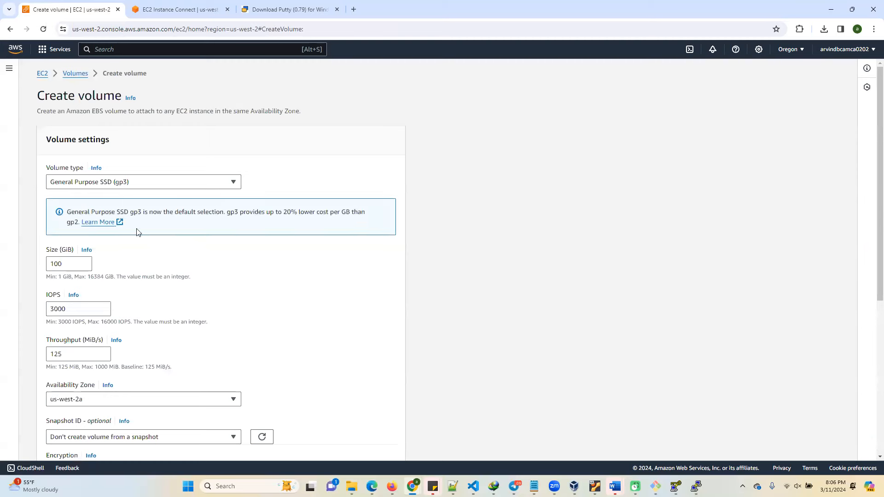
{"action": "scroll", "coordinate": [98, 342], "scroll_direction": "down", "scroll_amount": 3}
{"action": "scroll", "coordinate": [98, 342], "scroll_direction": "down", "scroll_amount": 3}
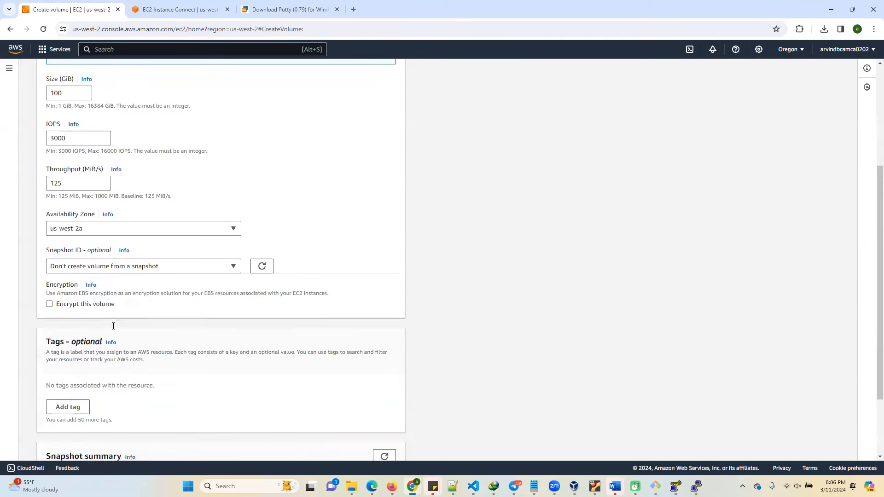
{"action": "scroll", "coordinate": [242, 245], "scroll_direction": "up", "scroll_amount": 5}
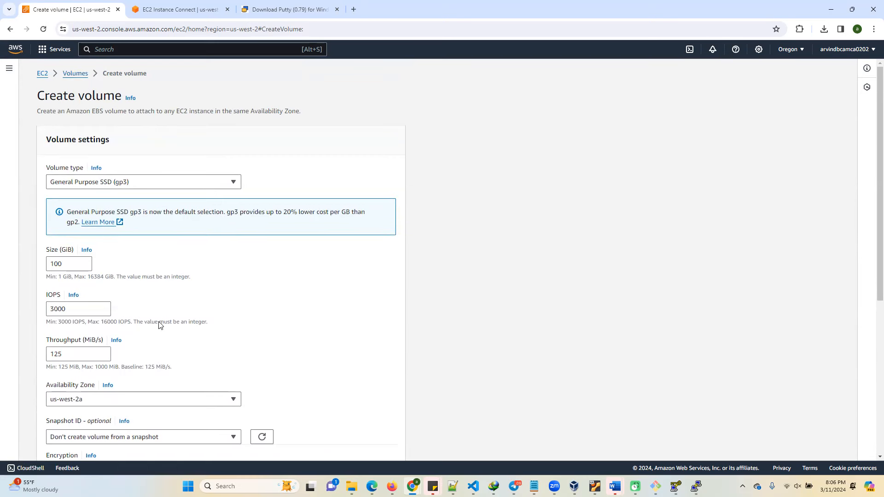
{"action": "left_click", "coordinate": [75, 74]}
Open the list of key pairs under Network & Security to view the existing key pair.
{"action": "scroll", "coordinate": [35, 322], "scroll_direction": "down", "scroll_amount": 2}
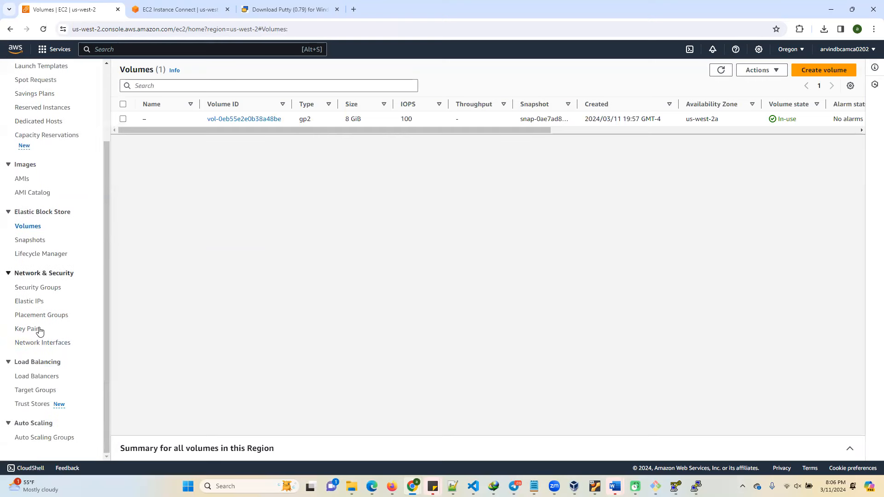
{"action": "left_click", "coordinate": [29, 329]}
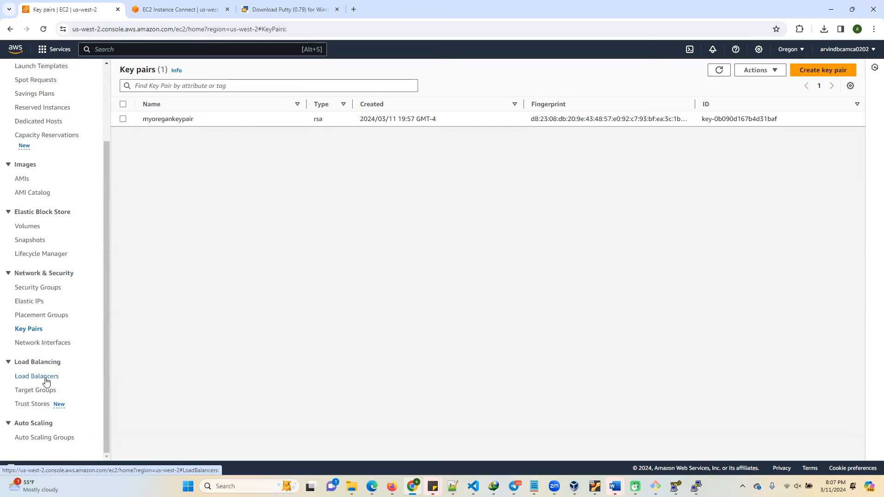
Open the load balancers list under Load Balancing and look up the Lambda service in the console-wide search.
{"action": "left_click", "coordinate": [38, 379]}
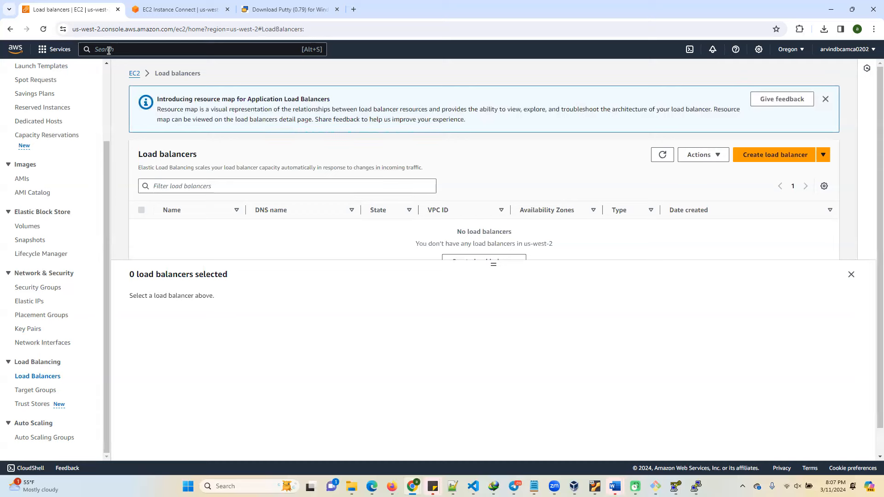
{"action": "left_click", "coordinate": [124, 50]}
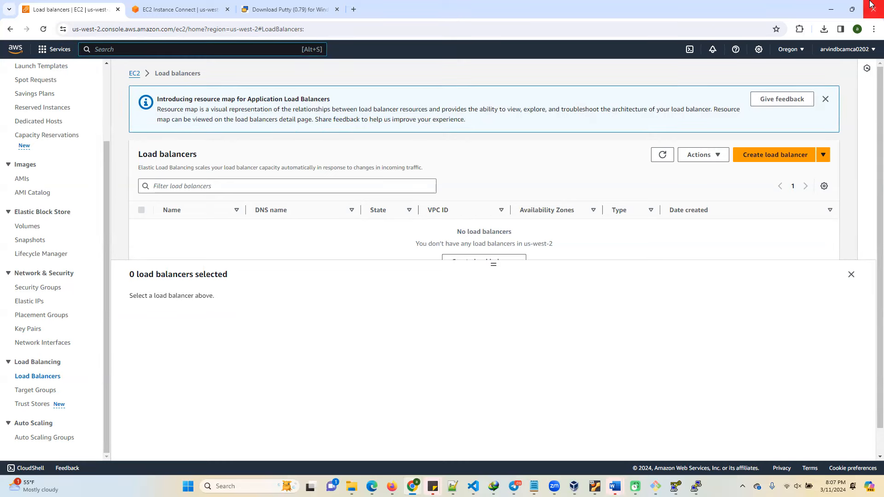
{"action": "type", "text": "lm"}
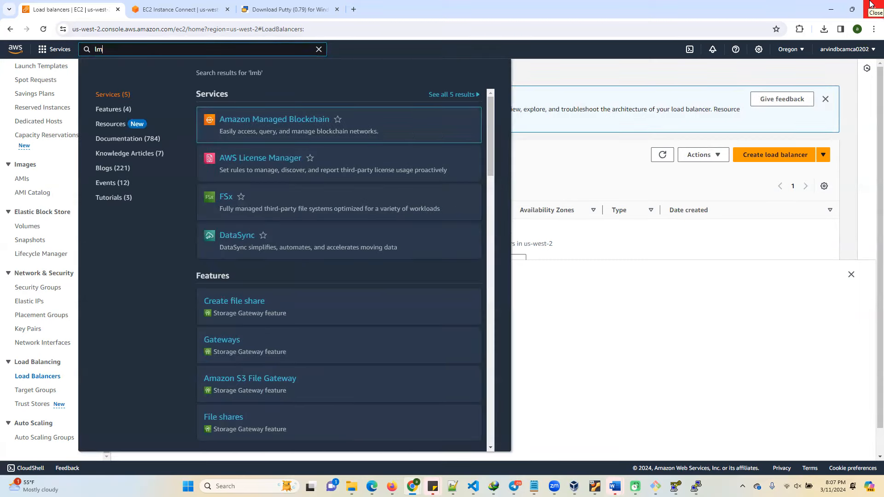
{"action": "type", "text": "bn"}
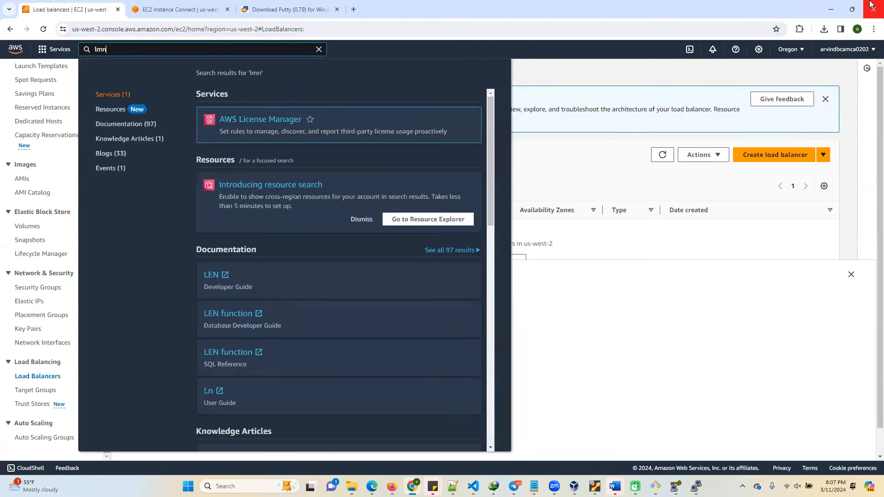
{"action": "key", "text": "BackSpace"}
{"action": "type", "text": "bda"}
{"action": "key", "text": "BackSpace"}
{"action": "key", "text": "BackSpace"}
{"action": "key", "text": "BackSpace"}
{"action": "key", "text": "BackSpace"}
{"action": "key", "text": "BackSpace"}
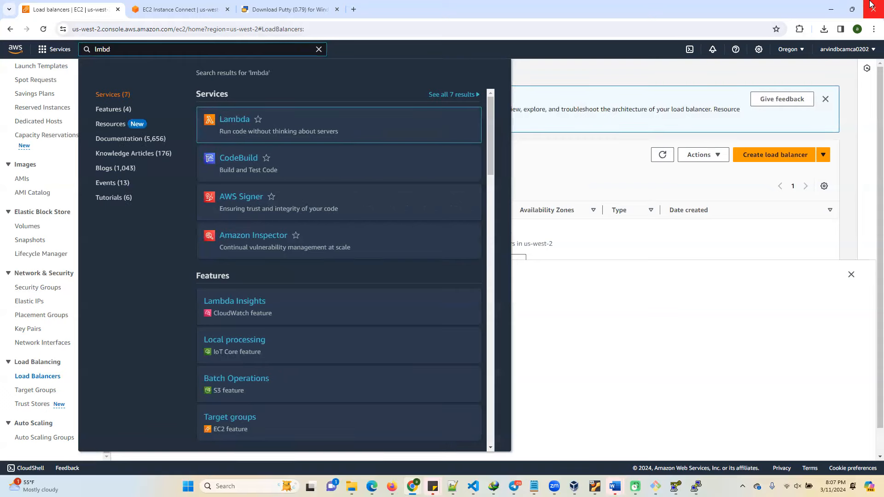
Search the console services for s3 and open the Amazon S3 home page.
{"action": "type", "text": "s"}
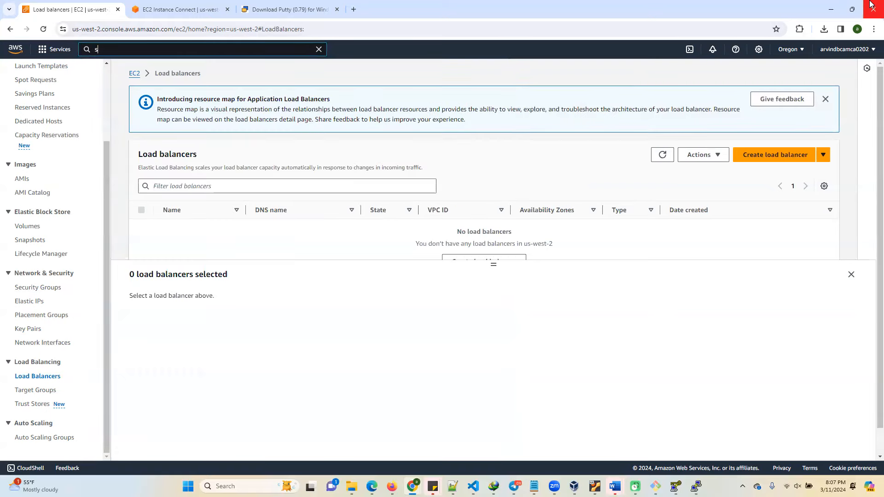
{"action": "type", "text": "3"}
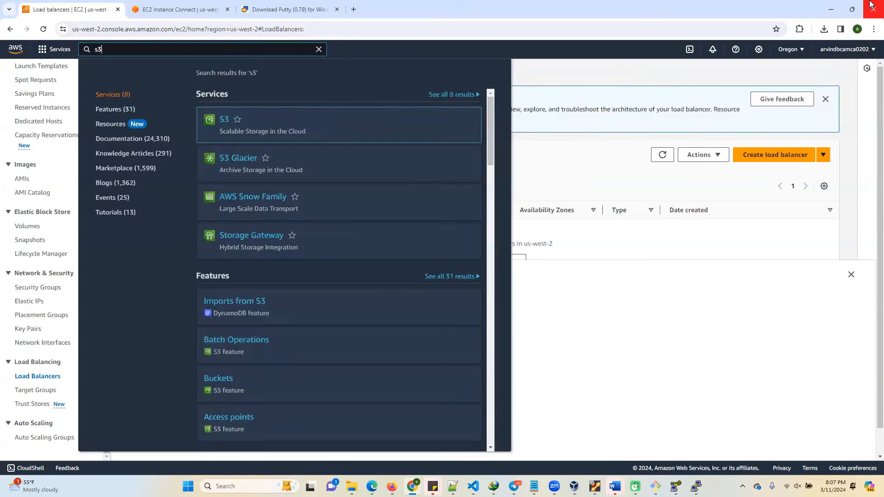
{"action": "right_click", "coordinate": [224, 120]}
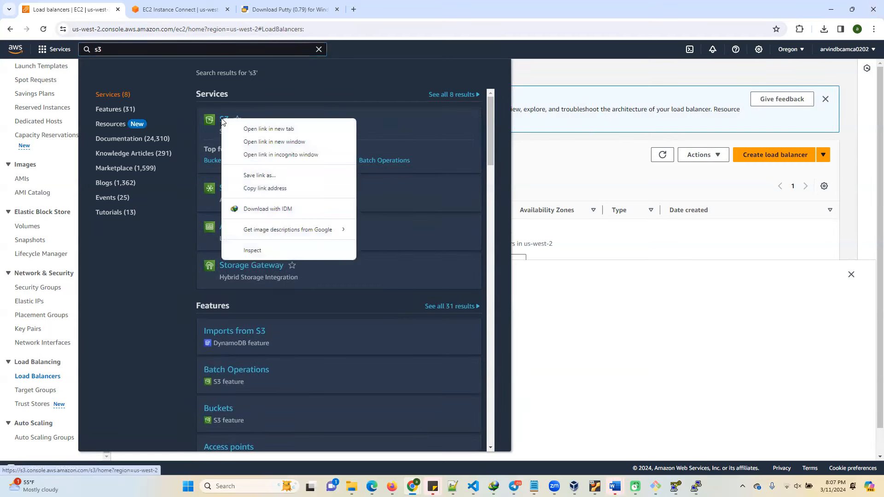
{"action": "left_click", "coordinate": [246, 127]}
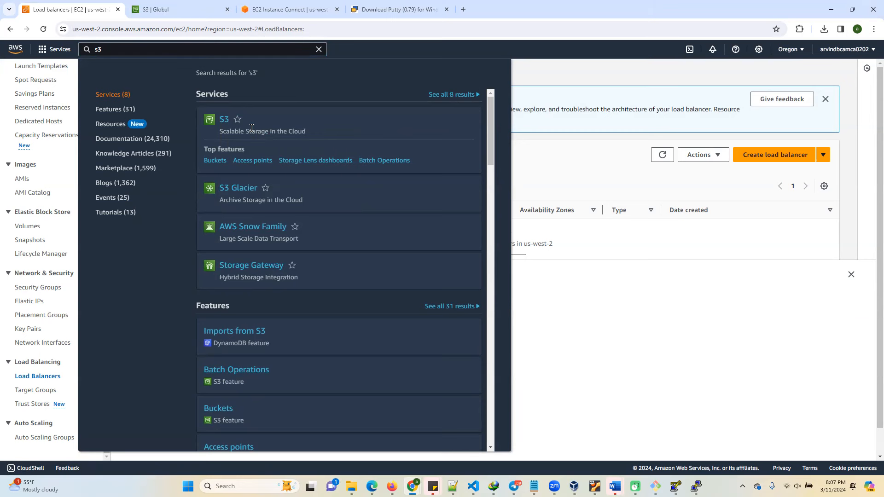
{"action": "left_click", "coordinate": [224, 123]}
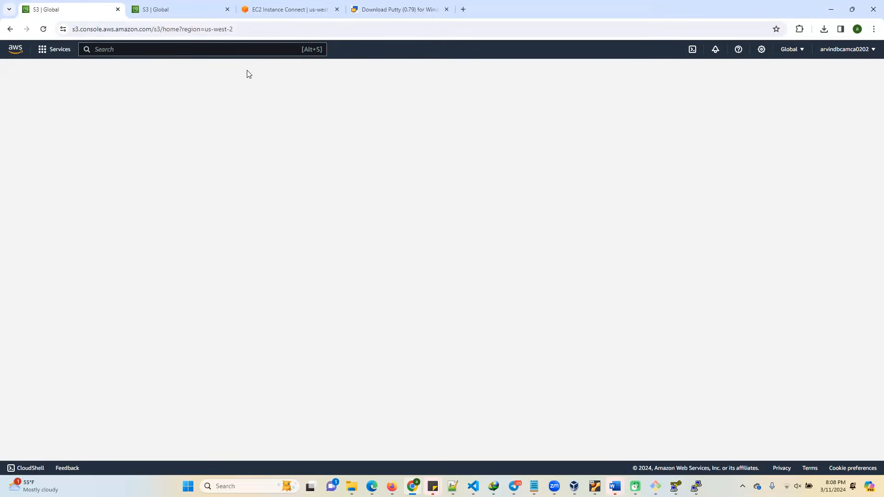
{"action": "left_click", "coordinate": [250, 32]}
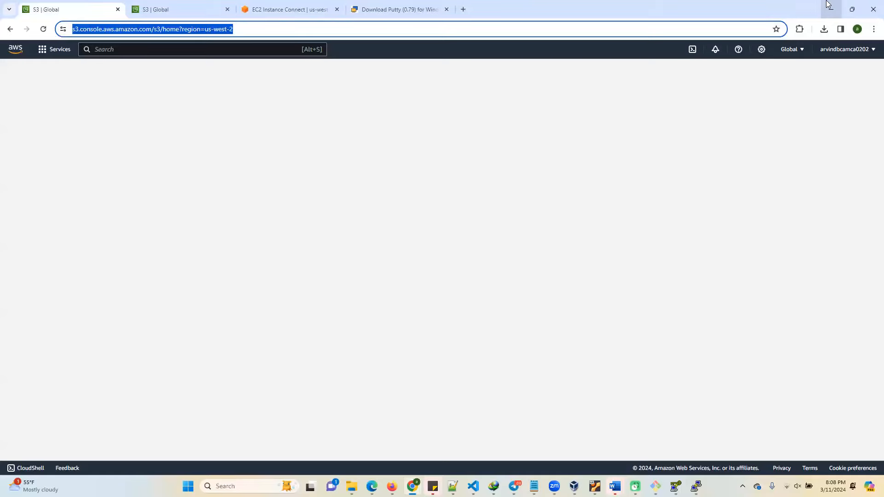
{"action": "key", "text": "Return"}
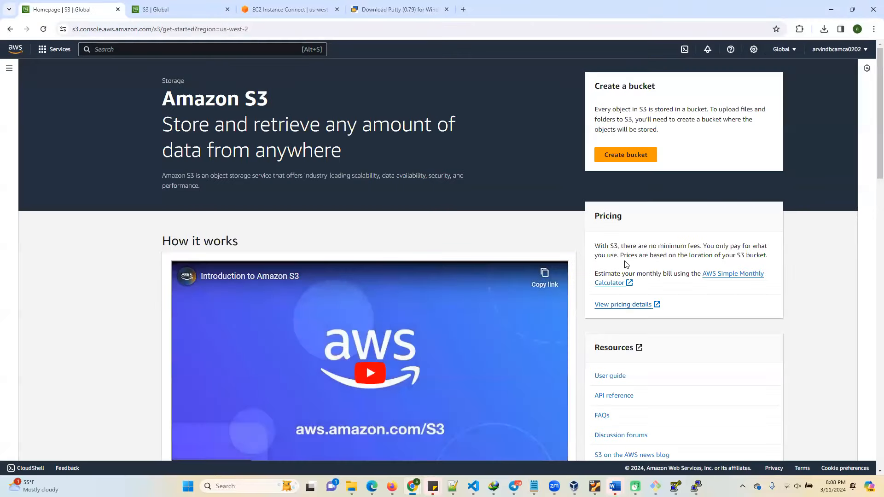
Open the S3 buckets list and start creating a new bucket.
{"action": "left_click", "coordinate": [8, 67]}
{"action": "left_click", "coordinate": [28, 103]}
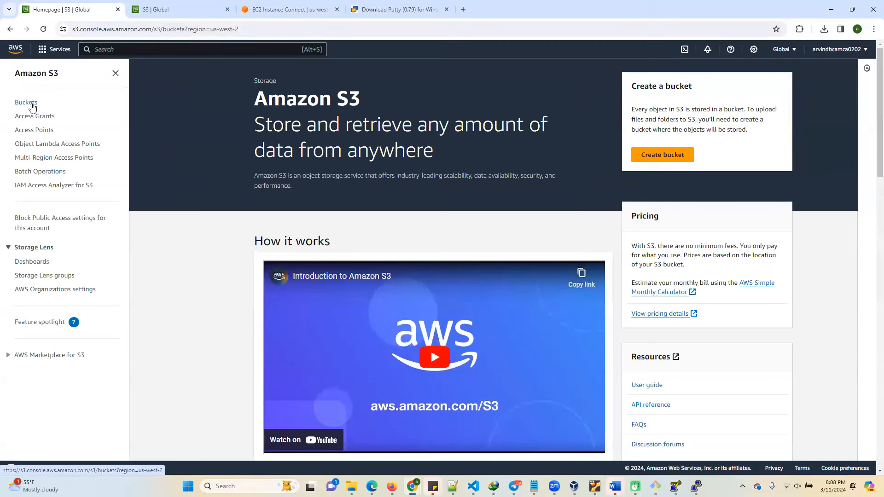
{"action": "left_click", "coordinate": [807, 185]}
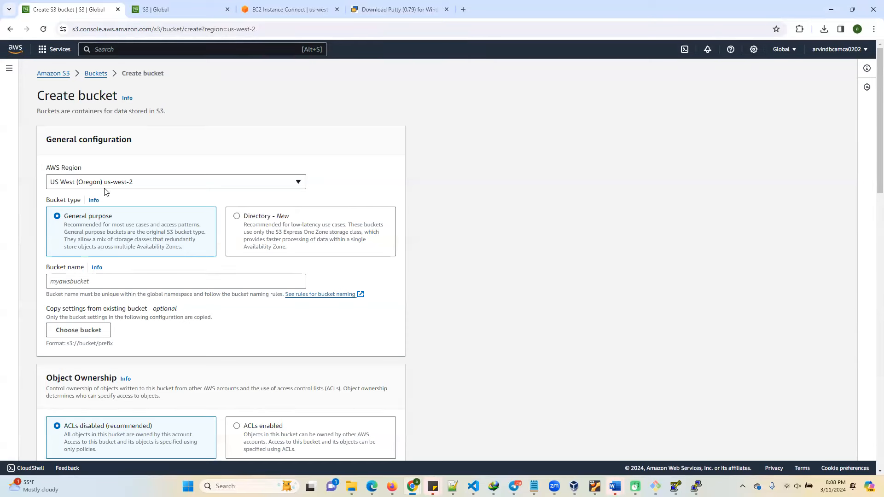
Enter myawsbucket as the bucket name and look over the remaining creation settings down to default encryption.
{"action": "scroll", "coordinate": [102, 284], "scroll_direction": "down", "scroll_amount": 2}
{"action": "left_click", "coordinate": [87, 189]}
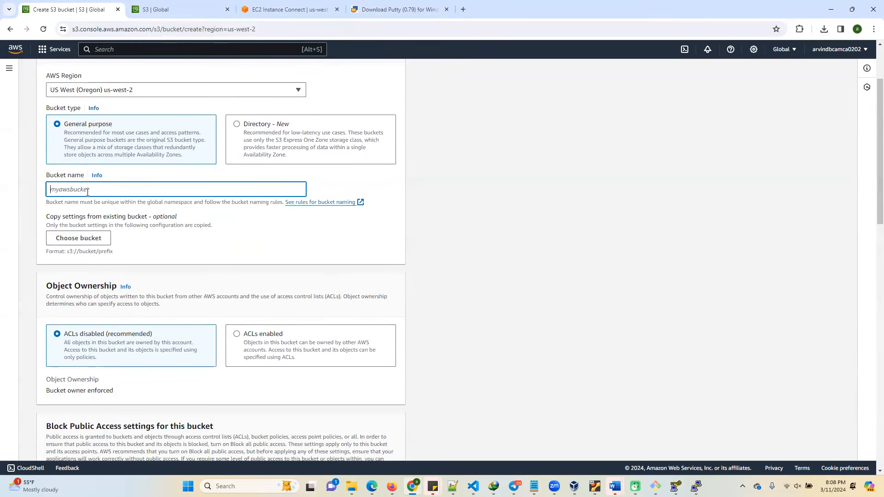
{"action": "type", "text": "mya"}
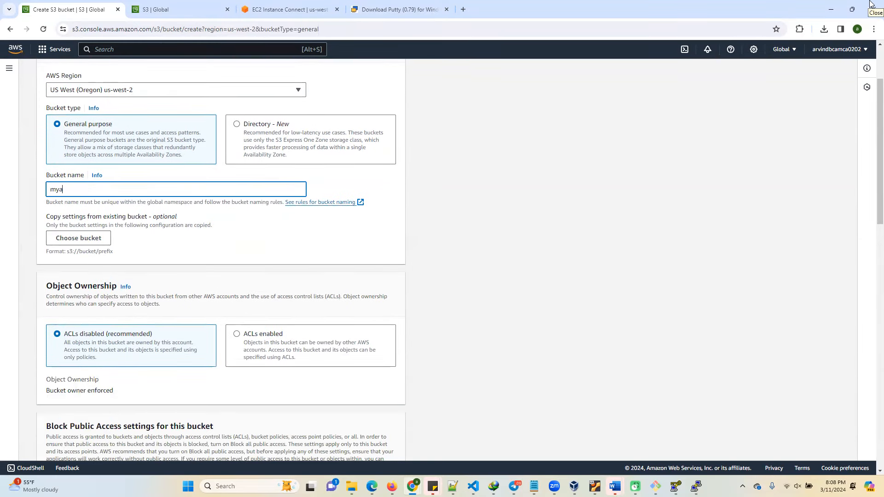
{"action": "type", "text": "wsbucket"}
{"action": "scroll", "coordinate": [154, 282], "scroll_direction": "down", "scroll_amount": 10}
{"action": "scroll", "coordinate": [161, 337], "scroll_direction": "down", "scroll_amount": 5}
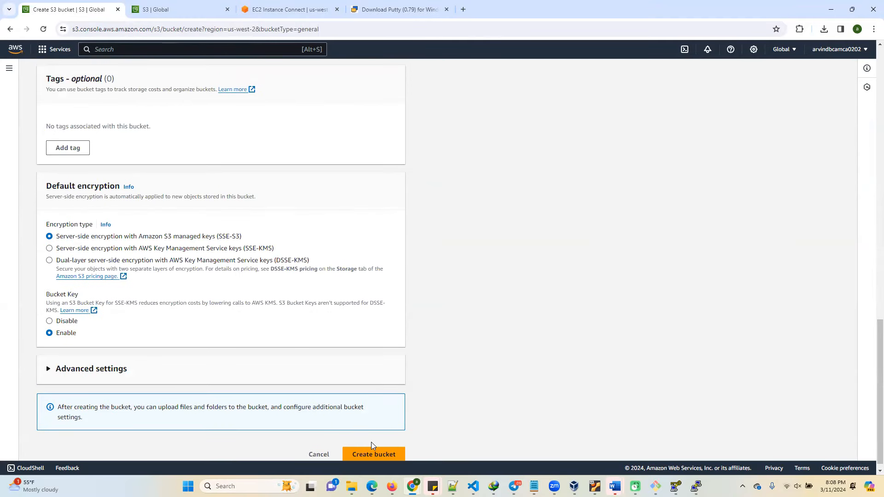
{"action": "scroll", "coordinate": [175, 265], "scroll_direction": "up", "scroll_amount": 8}
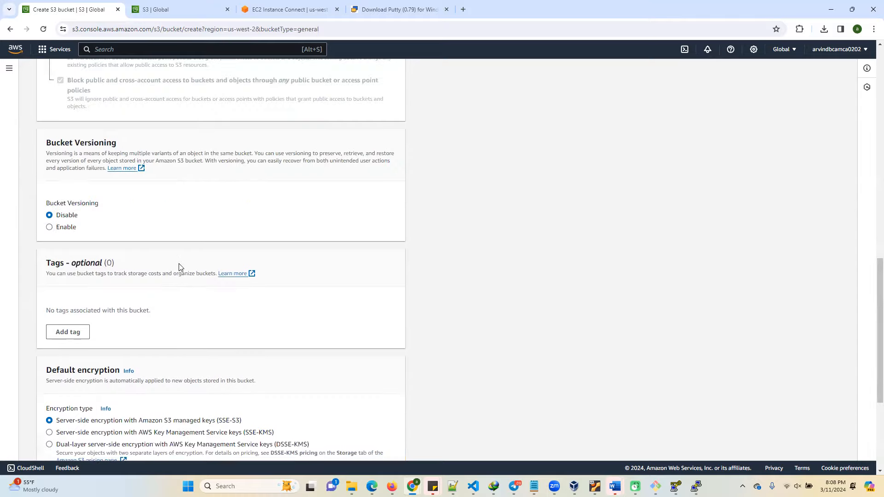
{"action": "scroll", "coordinate": [173, 260], "scroll_direction": "up", "scroll_amount": 10}
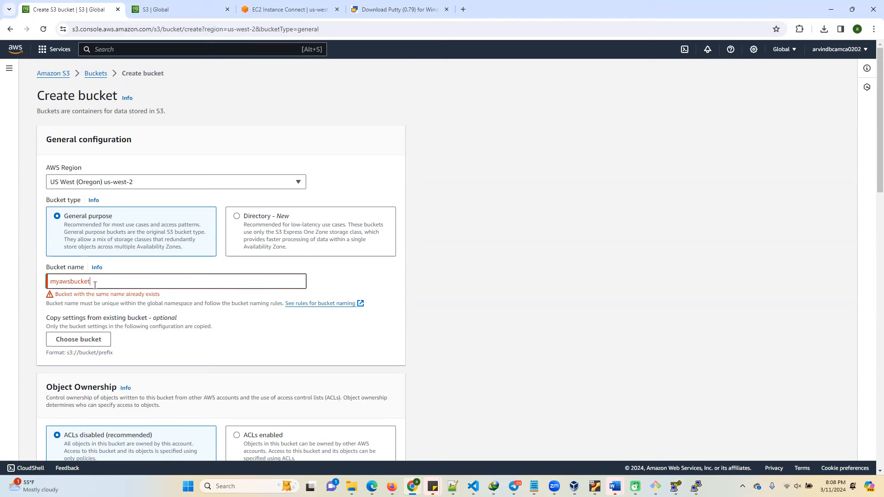
{"action": "type", "text": "0311202401"}
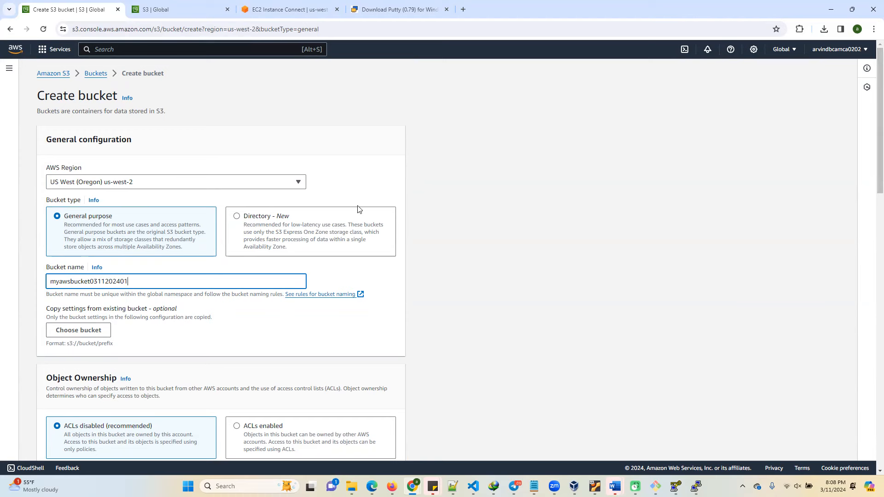
Review the object ownership and Block Public Access settings, keeping their defaults, and enable bucket versioning.
{"action": "scroll", "coordinate": [162, 236], "scroll_direction": "down", "scroll_amount": 1}
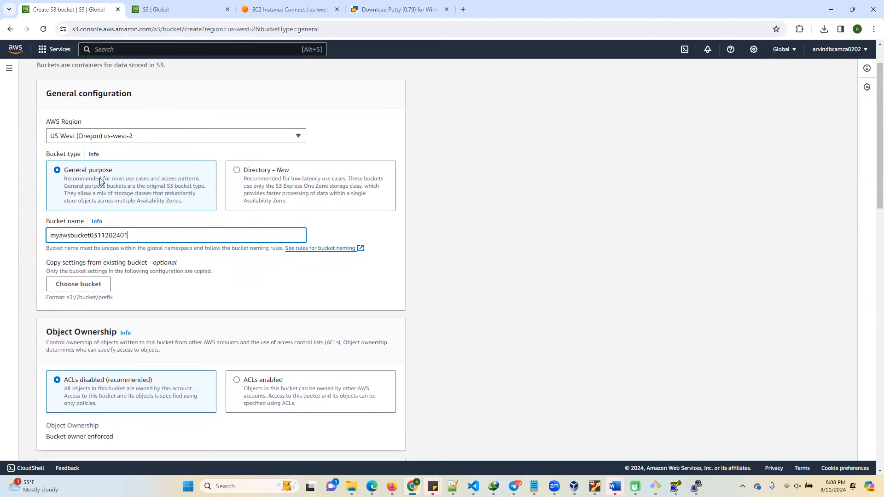
{"action": "scroll", "coordinate": [148, 268], "scroll_direction": "down", "scroll_amount": 3}
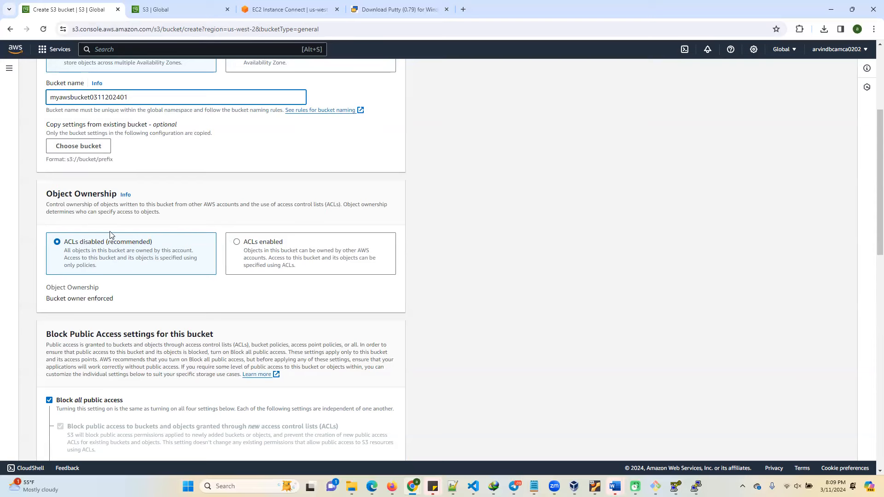
{"action": "scroll", "coordinate": [180, 264], "scroll_direction": "down", "scroll_amount": 1}
{"action": "scroll", "coordinate": [179, 264], "scroll_direction": "down", "scroll_amount": 2}
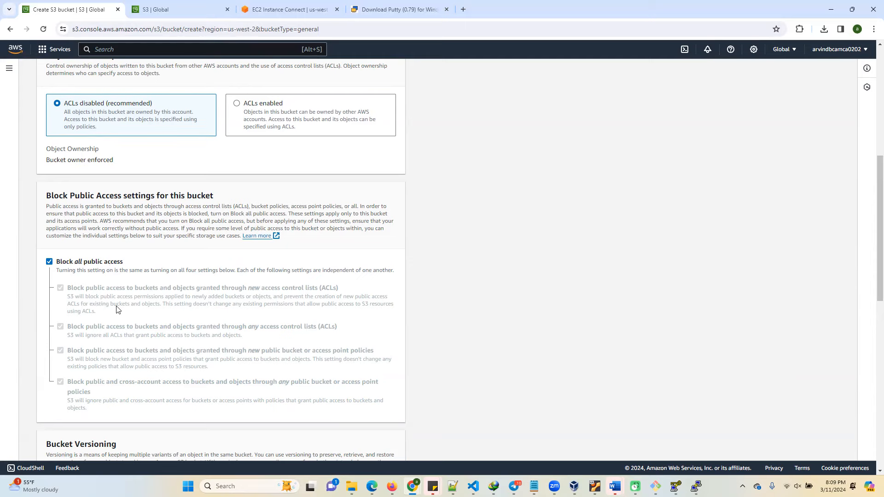
{"action": "scroll", "coordinate": [120, 307], "scroll_direction": "down", "scroll_amount": 4}
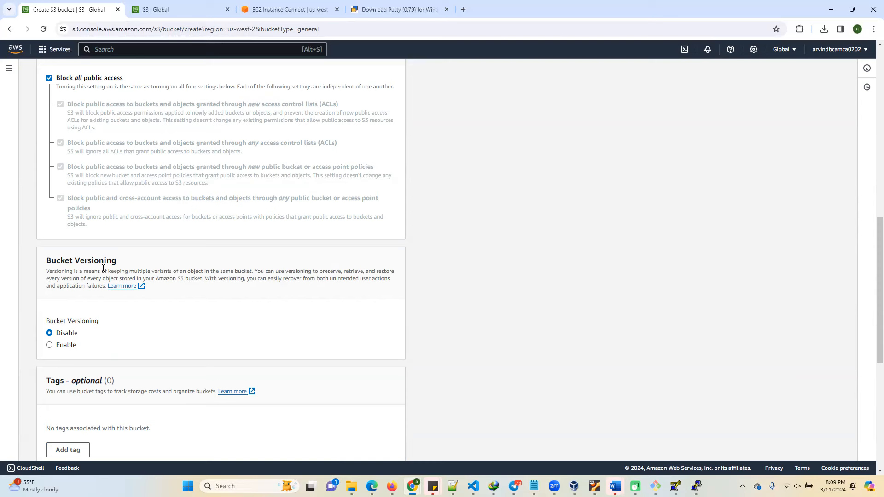
{"action": "left_click", "coordinate": [51, 346]}
{"action": "scroll", "coordinate": [137, 328], "scroll_direction": "down", "scroll_amount": 3}
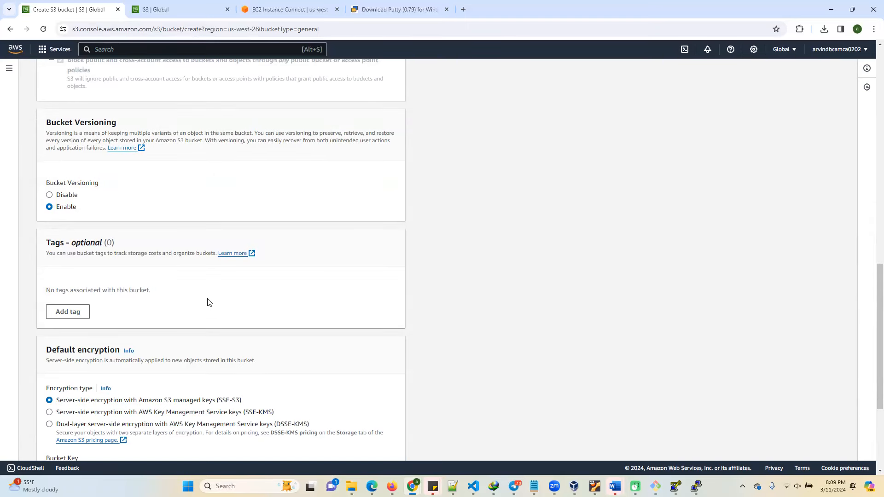
Keep default encryption with Amazon S3 managed keys (SSE-S3) and the bucket key enabled, and create the bucket.
{"action": "scroll", "coordinate": [207, 303], "scroll_direction": "down", "scroll_amount": 3}
{"action": "scroll", "coordinate": [206, 305], "scroll_direction": "down", "scroll_amount": 1}
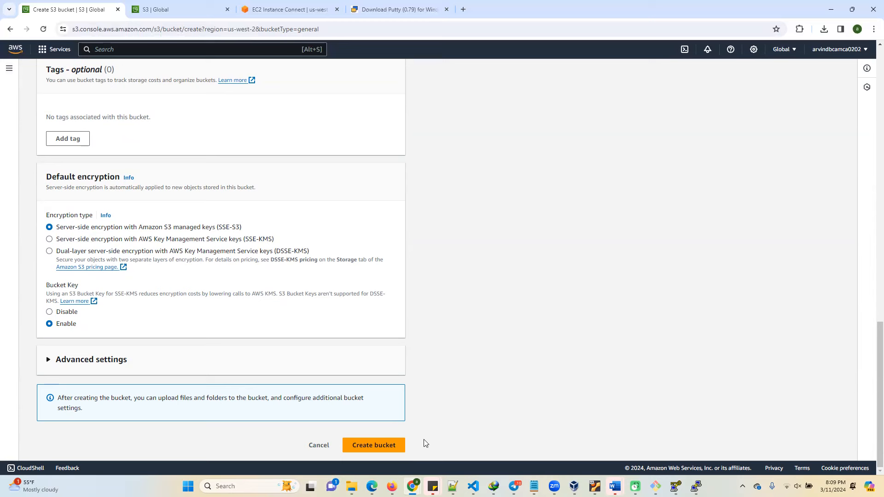
{"action": "left_click", "coordinate": [392, 444]}
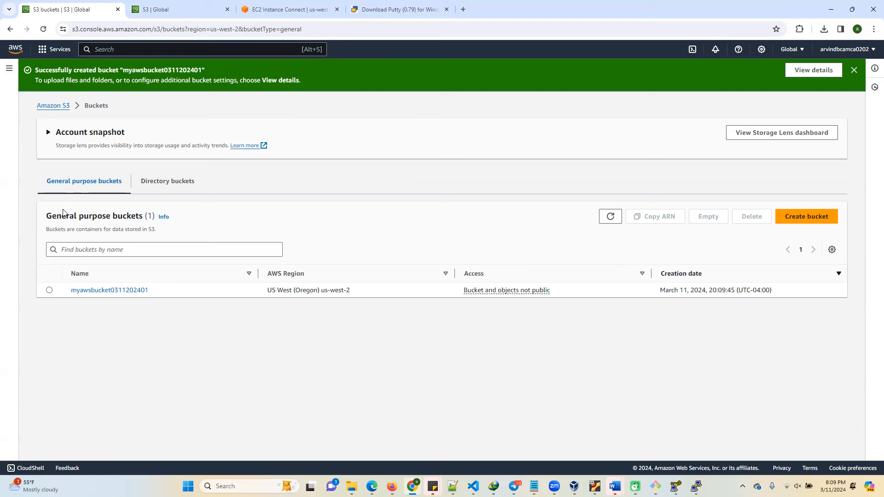
{"action": "left_click", "coordinate": [125, 293]}
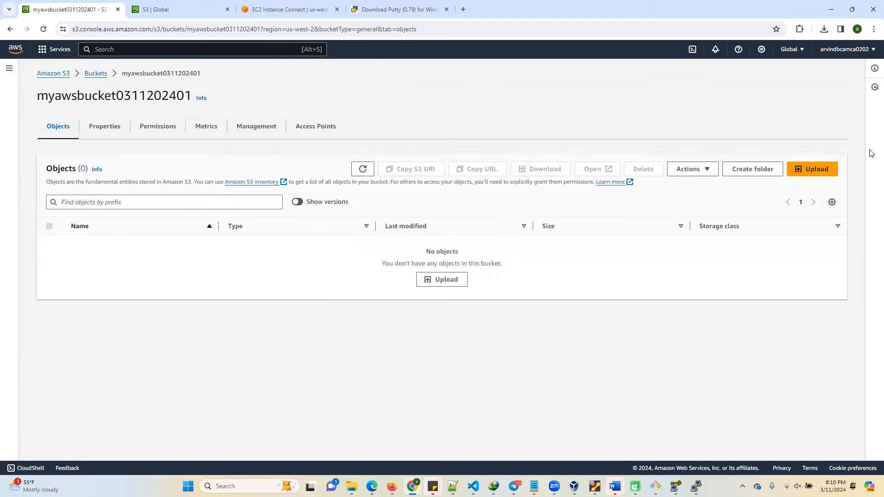
{"action": "left_click", "coordinate": [753, 171]}
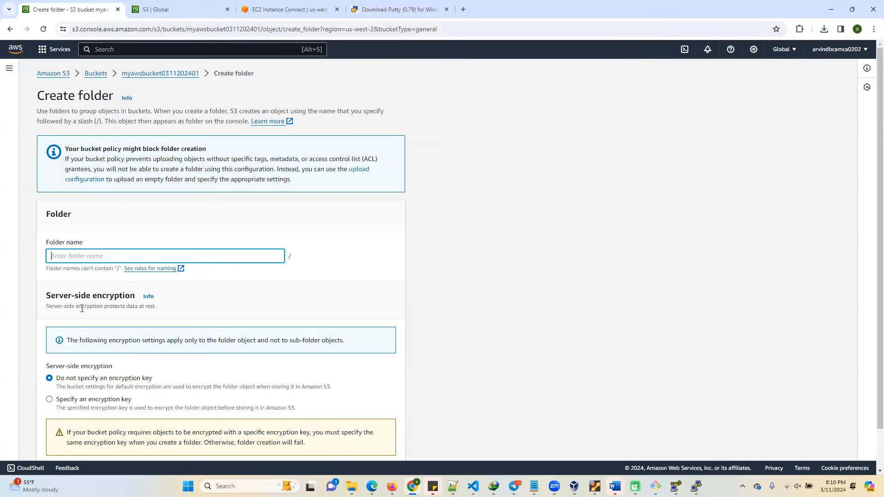
{"action": "type", "text": "mytest"}
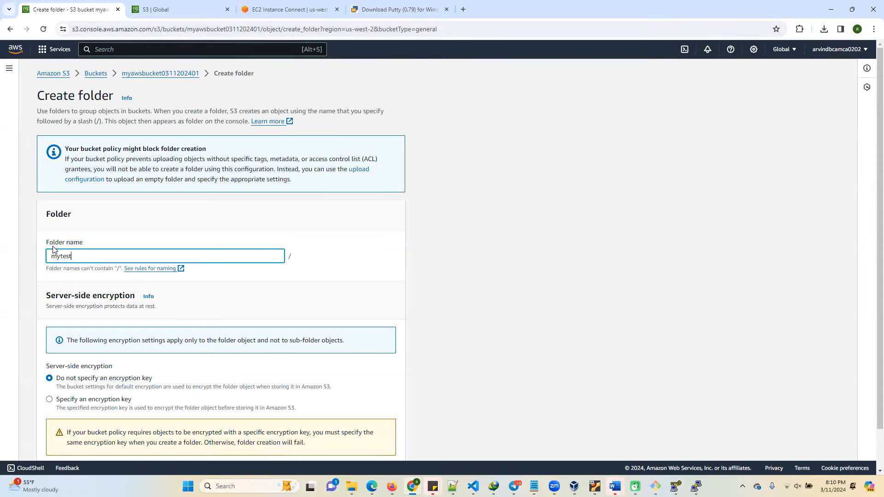
{"action": "scroll", "coordinate": [207, 332], "scroll_direction": "down", "scroll_amount": 1}
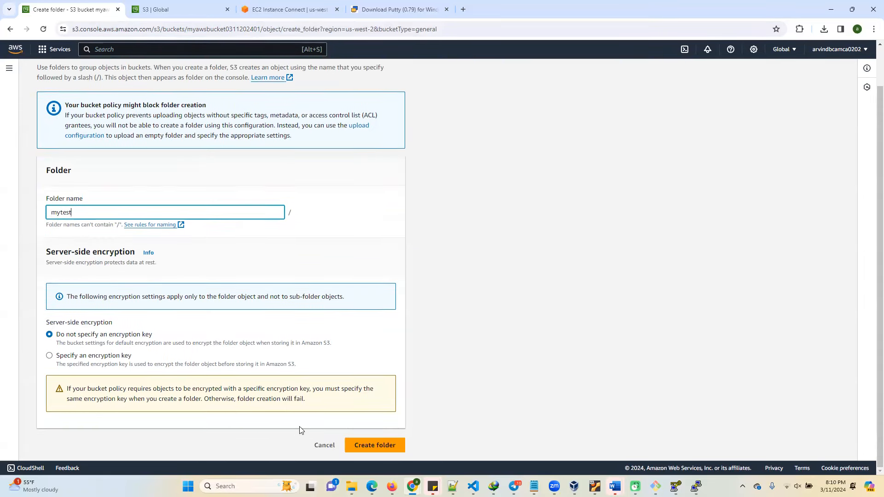
{"action": "left_click", "coordinate": [377, 445]}
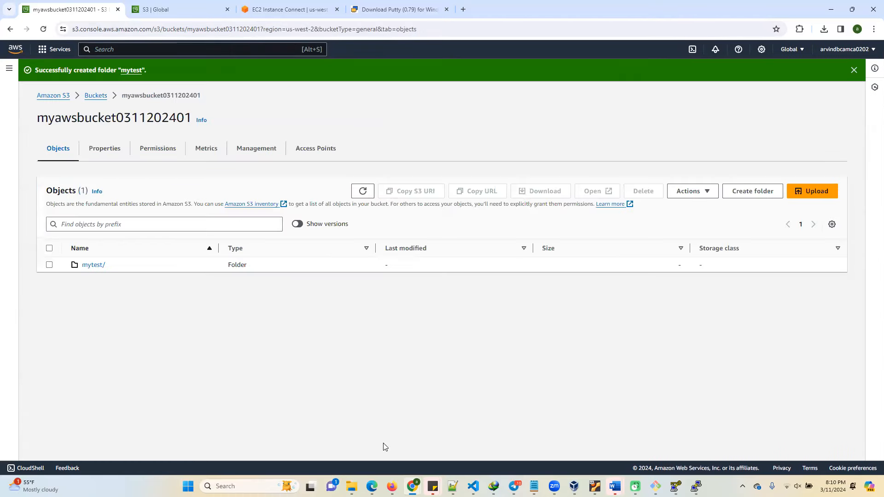
Start an upload into the mytest folder and add the k8s text file from Downloads.
{"action": "left_click", "coordinate": [98, 265]}
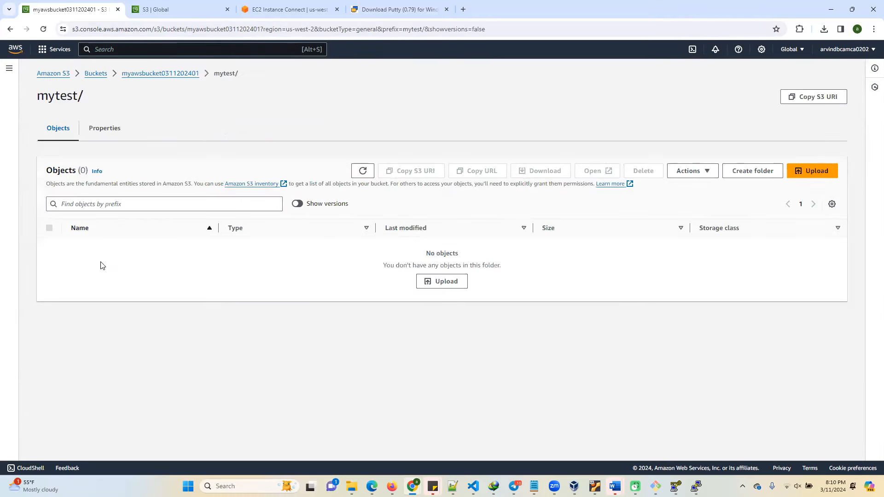
{"action": "left_click", "coordinate": [815, 171]}
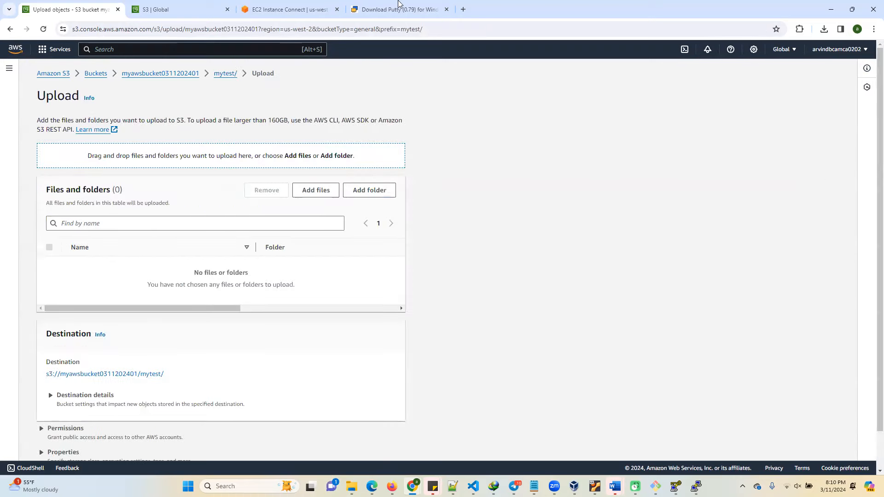
{"action": "left_click", "coordinate": [313, 188]}
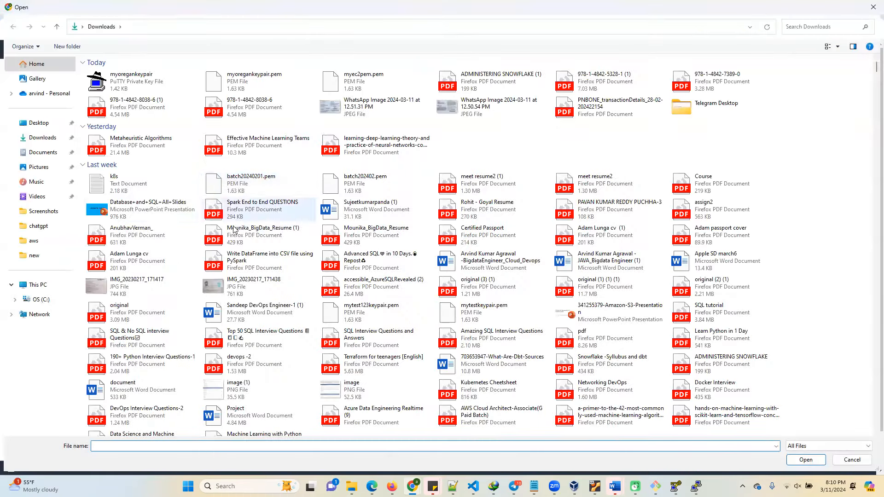
{"action": "double_click", "coordinate": [114, 192]}
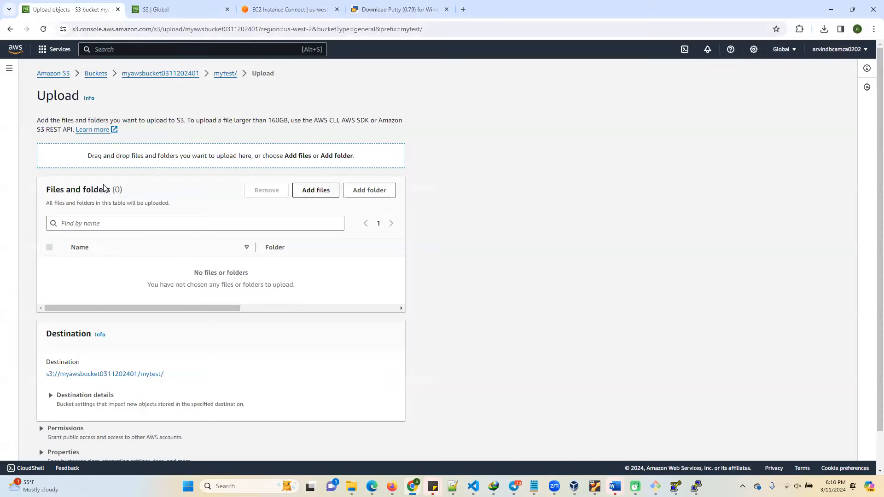
Upload the k8s.txt file to the mytest folder and close the upload status.
{"action": "left_click", "coordinate": [387, 450]}
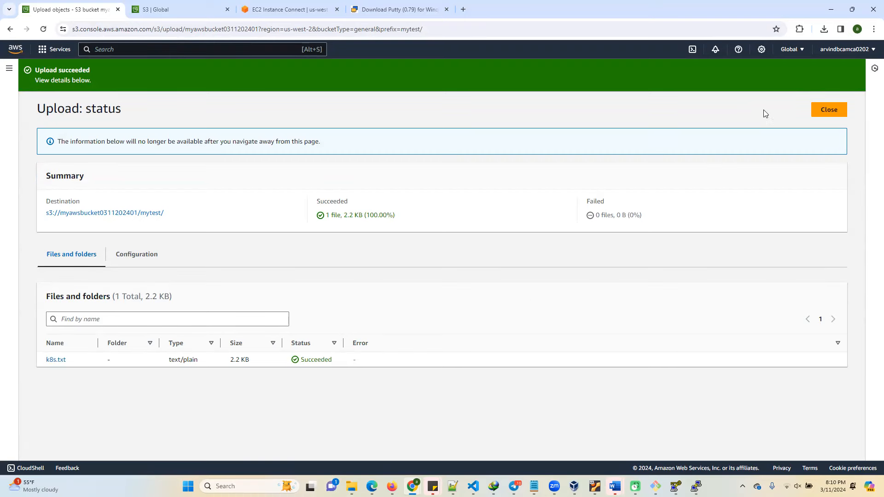
{"action": "left_click", "coordinate": [828, 111]}
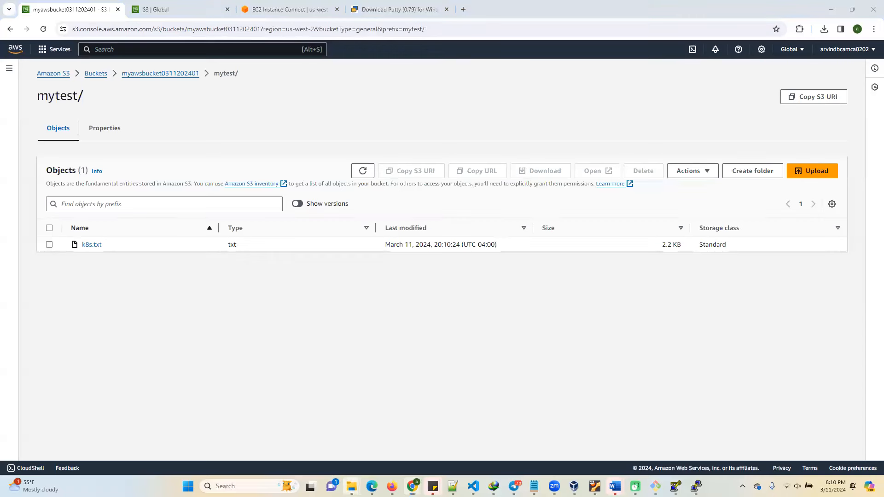
{"action": "left_click", "coordinate": [351, 487]}
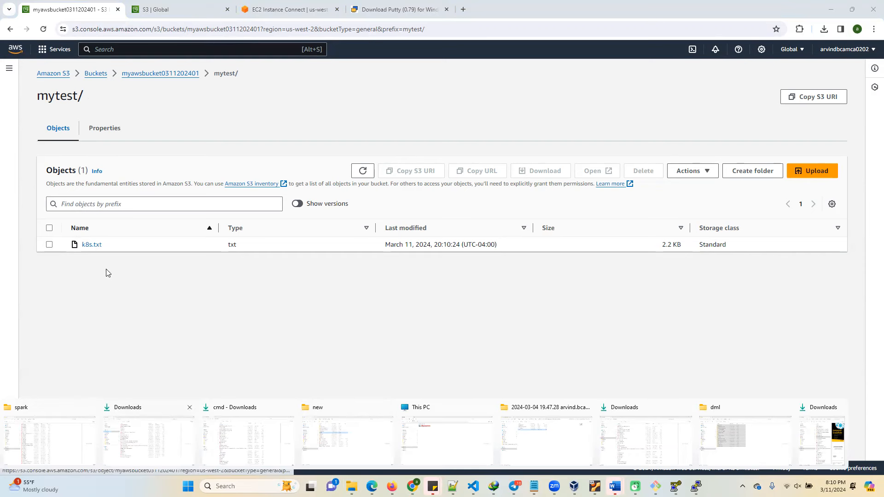
Try the object URL of the uploaded k8s.txt and review the object's access control list.
{"action": "left_click", "coordinate": [92, 244]}
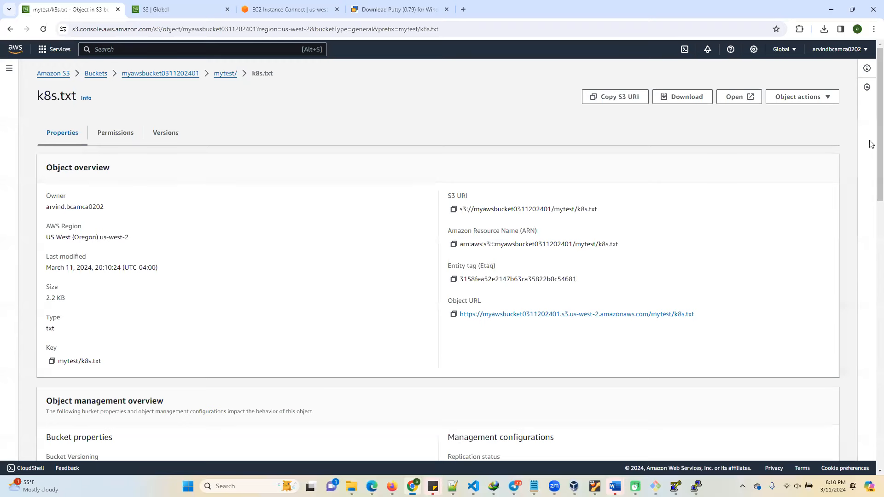
{"action": "left_click", "coordinate": [524, 317]}
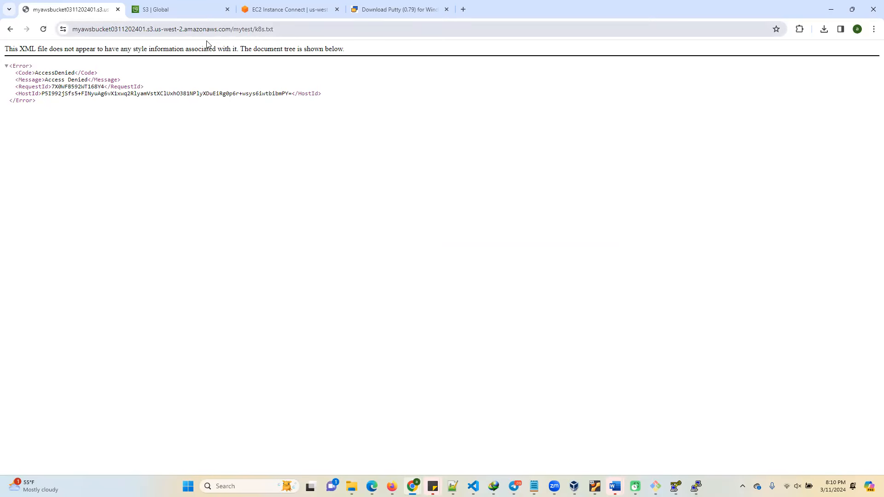
{"action": "left_click", "coordinate": [9, 29]}
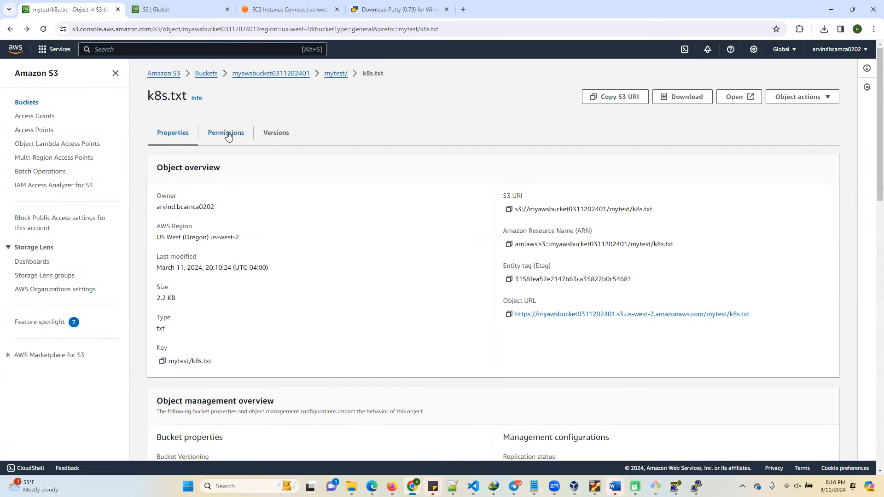
{"action": "left_click", "coordinate": [228, 136]}
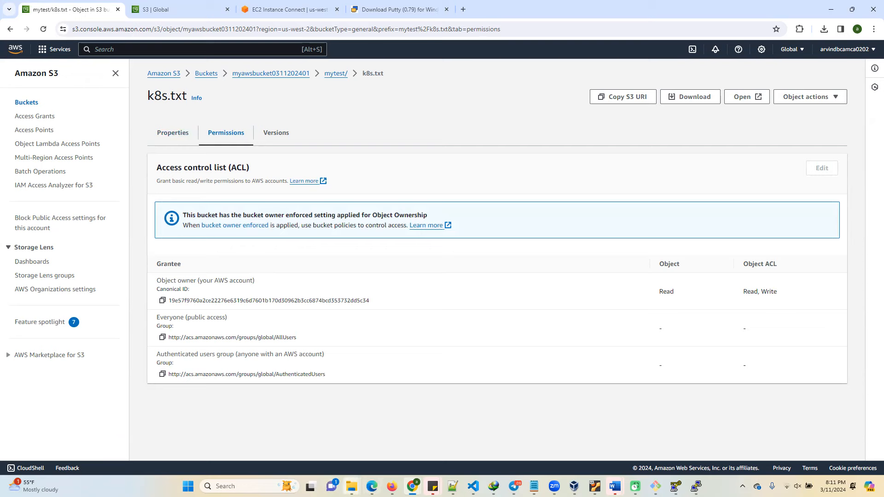
In the local k8s text file from Downloads, add a second line of equal signs below the first question's separator and save it.
{"action": "left_click", "coordinate": [352, 487]}
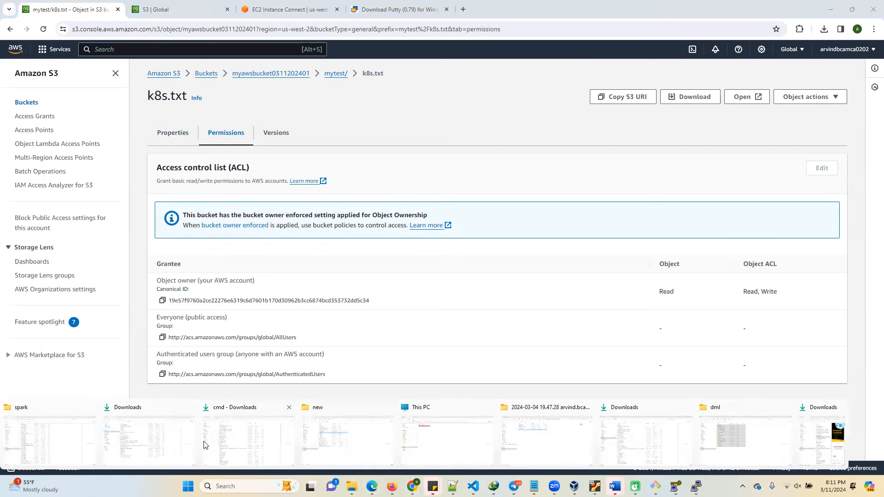
{"action": "left_click", "coordinate": [249, 445]}
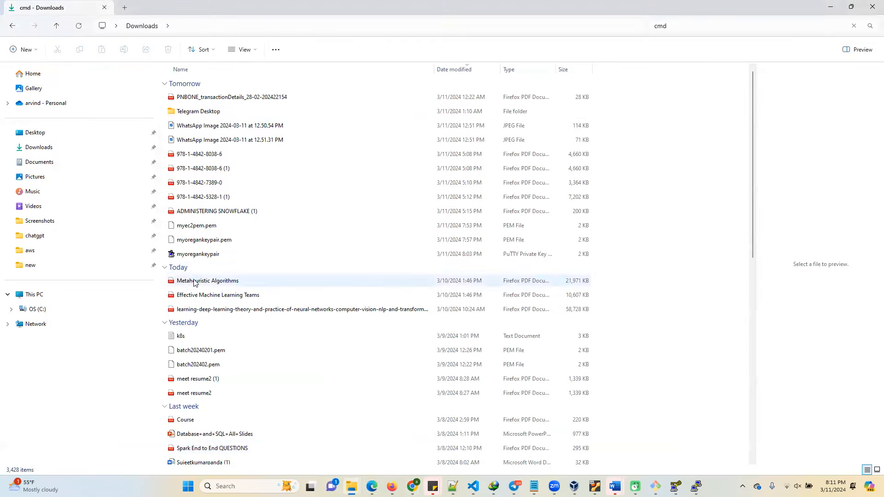
{"action": "left_click", "coordinate": [180, 339]}
{"action": "left_click", "coordinate": [180, 339]}
{"action": "double_click", "coordinate": [172, 339]}
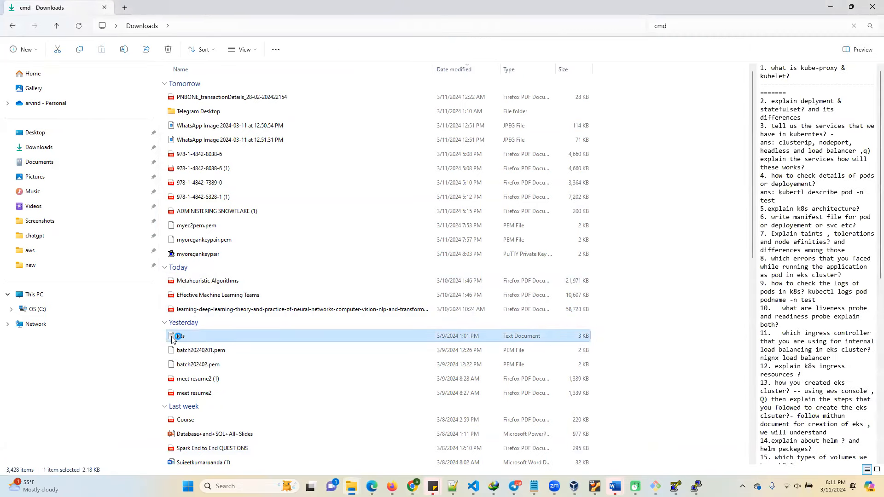
{"action": "left_click", "coordinate": [399, 137]}
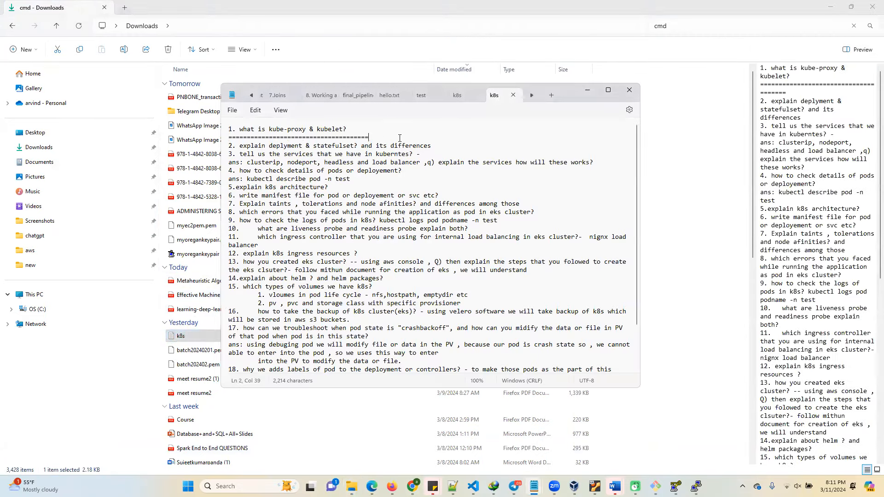
{"action": "key", "text": "Return"}
{"action": "type", "text": "========================================="}
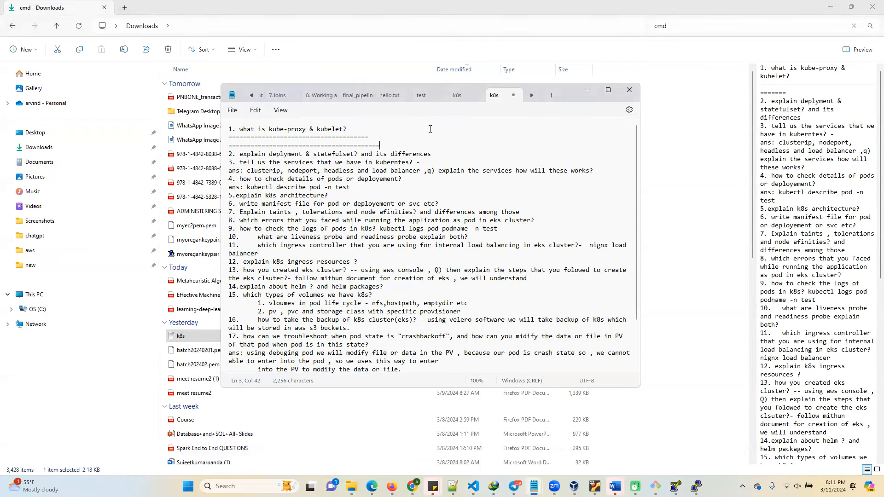
{"action": "key", "text": "ctrl+s"}
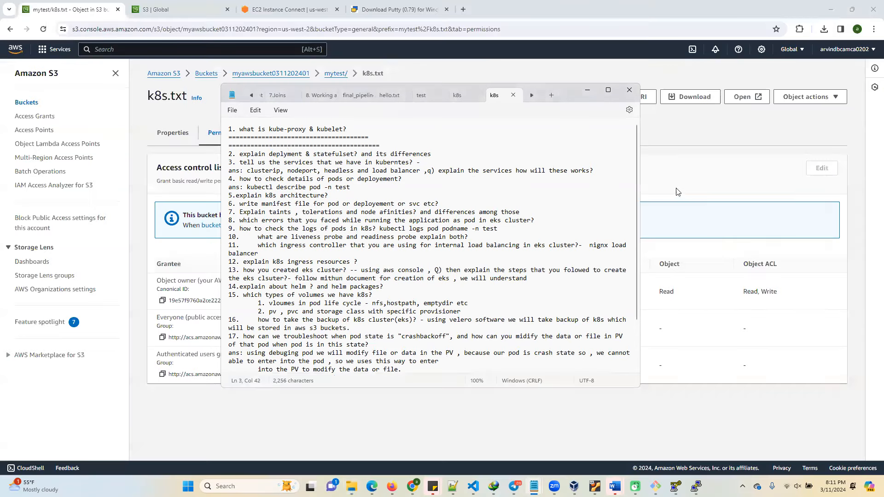
Upload the edited k8s text file from Downloads into the bucket's mytest folder and close the upload status.
{"action": "left_click", "coordinate": [680, 191]}
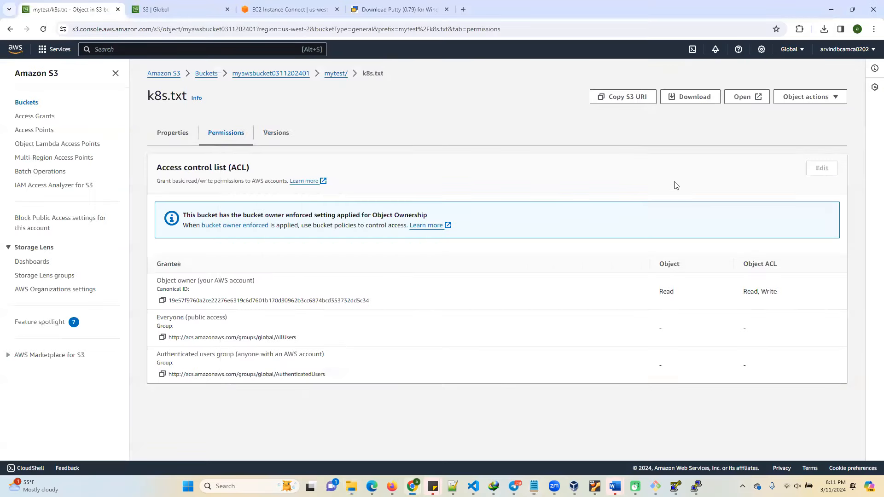
{"action": "left_click", "coordinate": [336, 74]}
{"action": "left_click", "coordinate": [812, 171]}
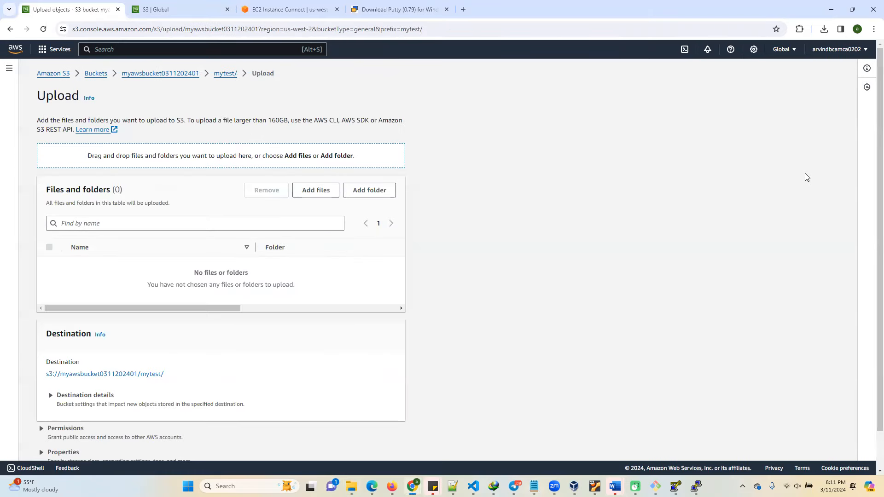
{"action": "left_click", "coordinate": [318, 193]}
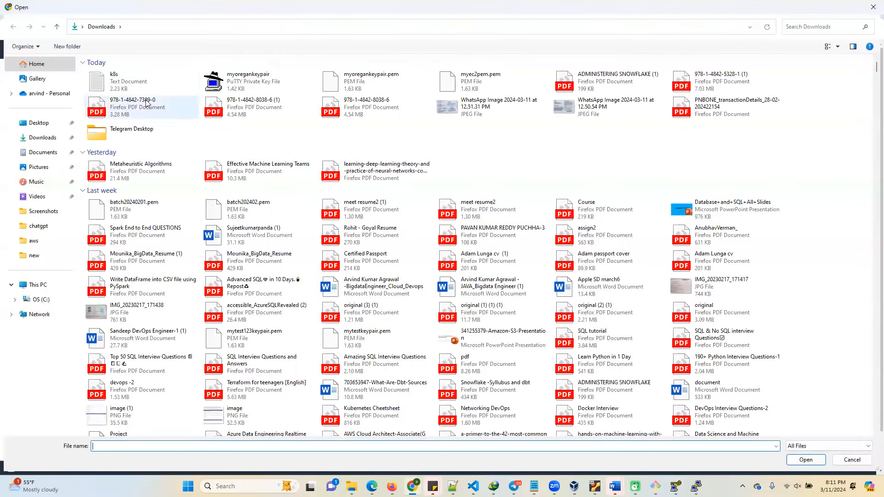
{"action": "double_click", "coordinate": [113, 78]}
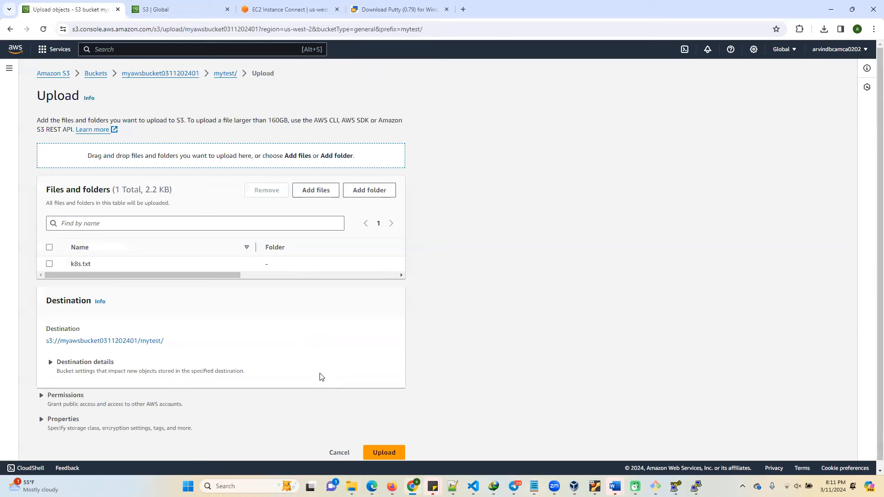
{"action": "left_click", "coordinate": [387, 451]}
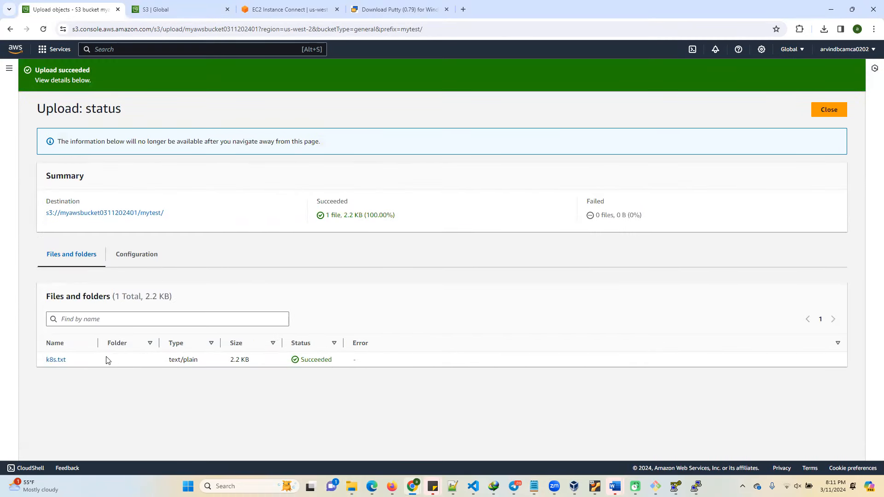
{"action": "left_click", "coordinate": [825, 107]}
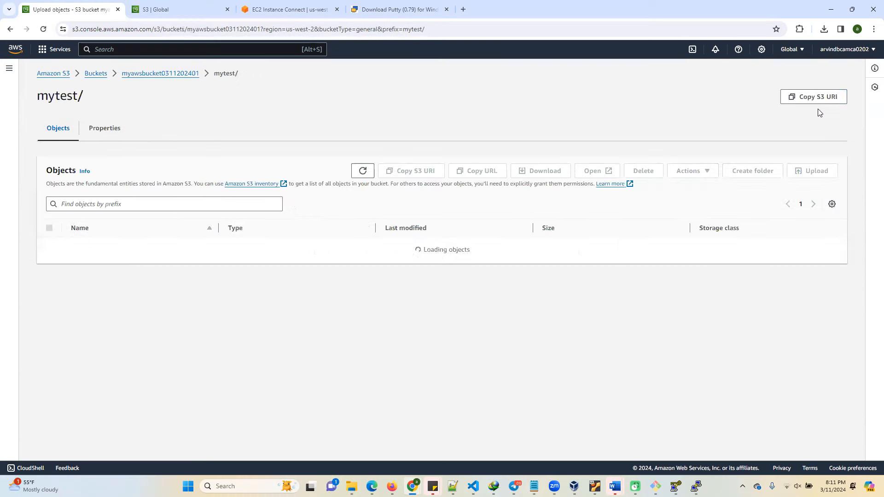
Download the k8s.txt object from the mytest folder and open the downloaded copy to check its contents.
{"action": "left_click", "coordinate": [92, 245]}
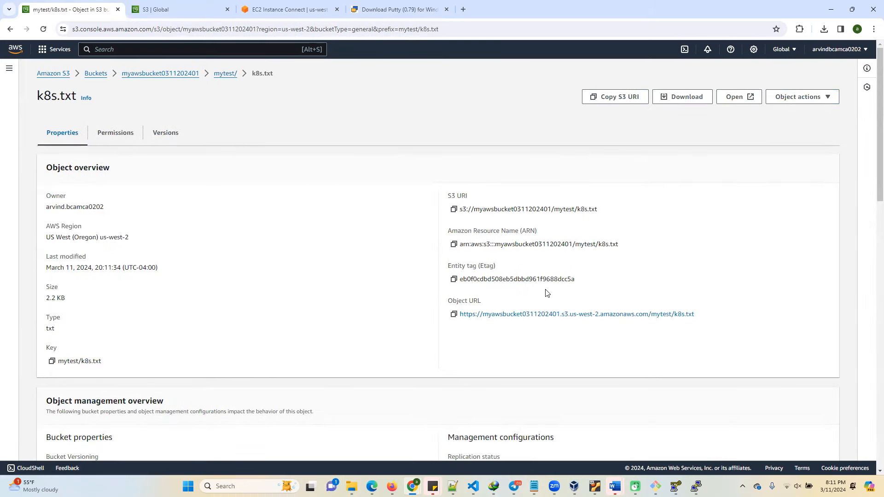
{"action": "left_click", "coordinate": [679, 101]}
{"action": "left_click", "coordinate": [725, 52]}
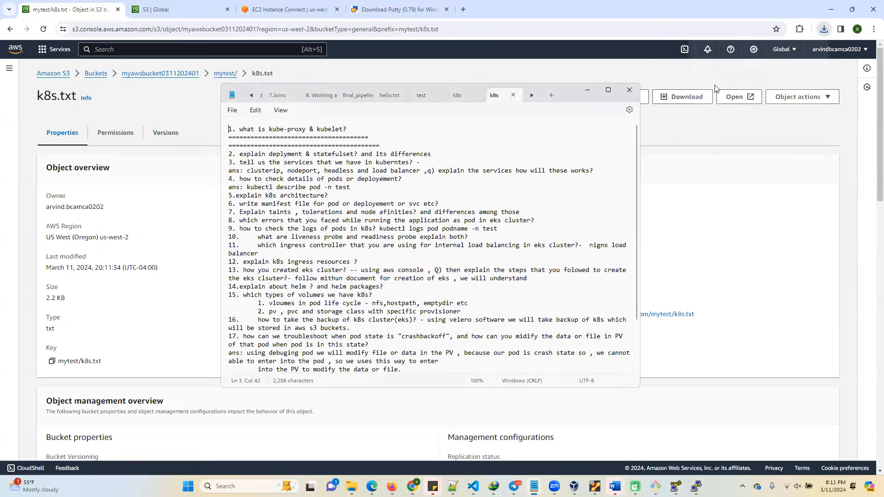
{"action": "left_click_drag", "start_coordinate": [229, 130], "coordinate": [512, 340]}
{"action": "left_click", "coordinate": [768, 226]}
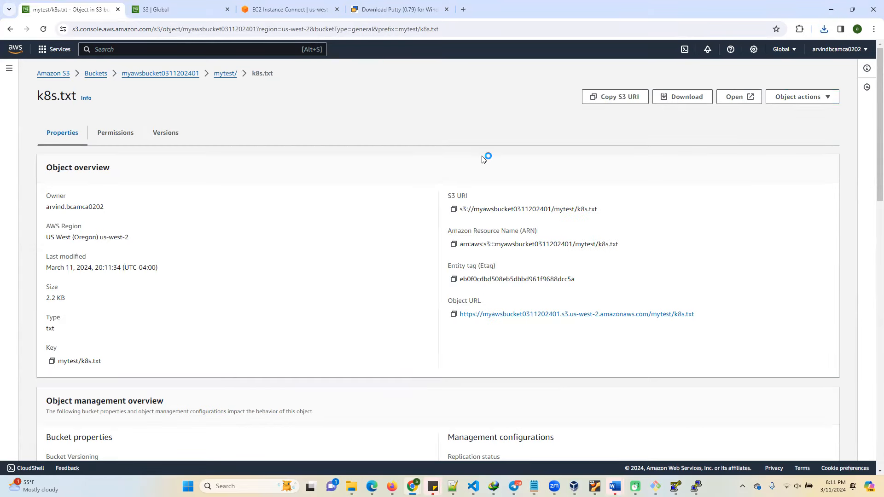
{"action": "scroll", "coordinate": [214, 308], "scroll_direction": "down", "scroll_amount": 3}
{"action": "scroll", "coordinate": [214, 308], "scroll_direction": "up", "scroll_amount": 3}
Delete k8s.txt from the mytest folder, confirming with "delete", and close the deletion status.
{"action": "left_click", "coordinate": [221, 78]}
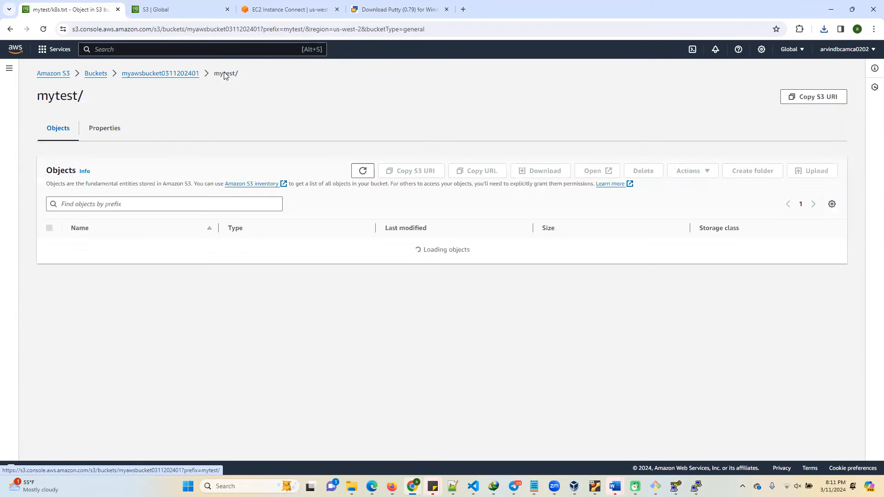
{"action": "left_click", "coordinate": [50, 245]}
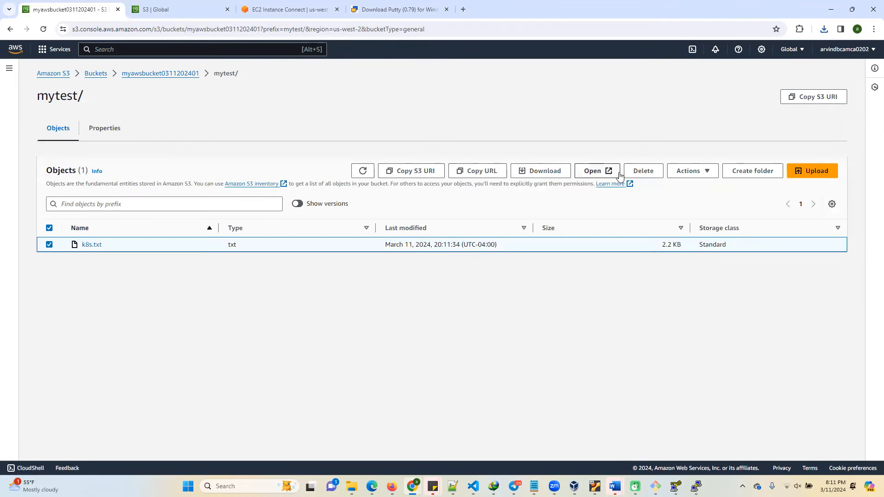
{"action": "left_click", "coordinate": [644, 171]}
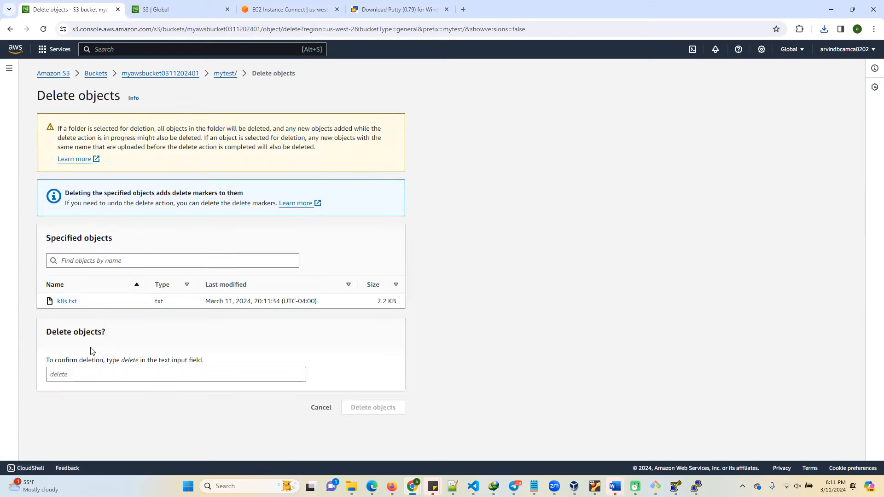
{"action": "left_click", "coordinate": [89, 370]}
{"action": "type", "text": "delete"}
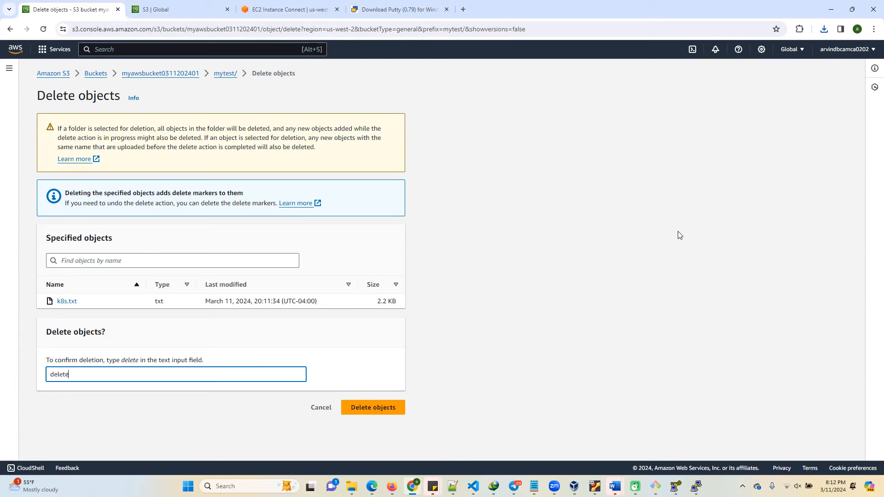
{"action": "left_click", "coordinate": [378, 407]}
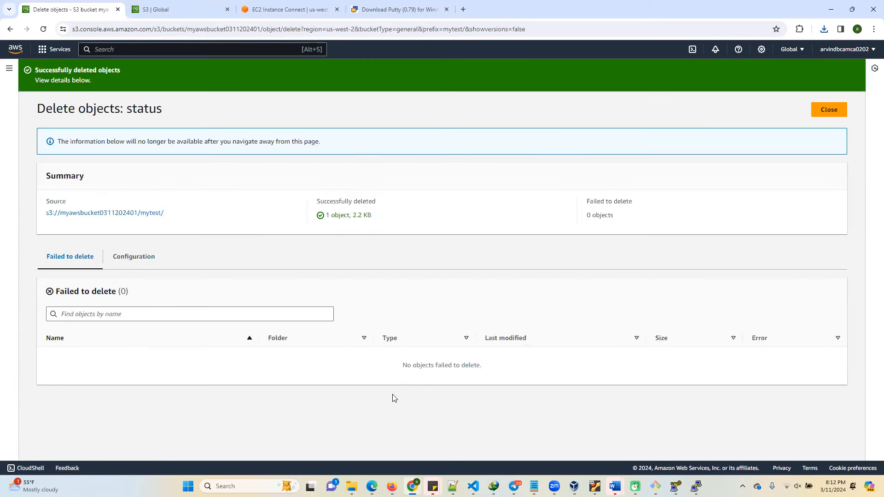
{"action": "left_click", "coordinate": [830, 110]}
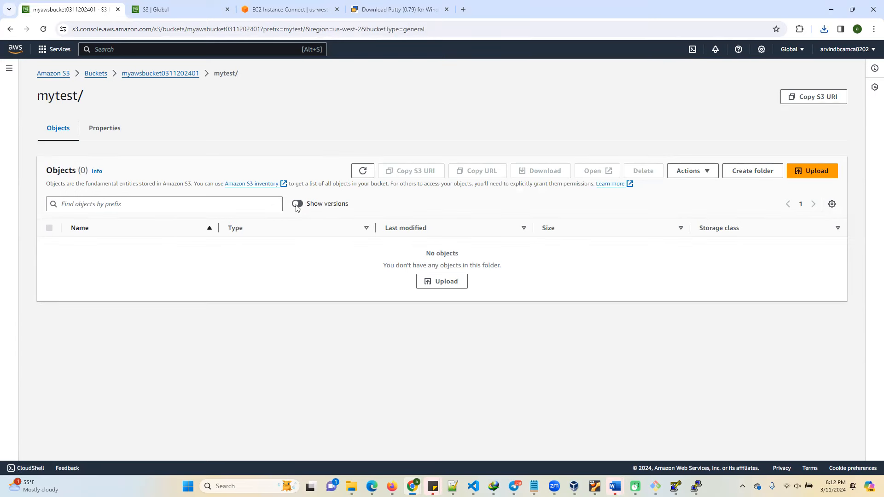
Show object versions in the mytest folder and inspect the delete marker for k8s.txt, leaving it unselected.
{"action": "left_click", "coordinate": [302, 204]}
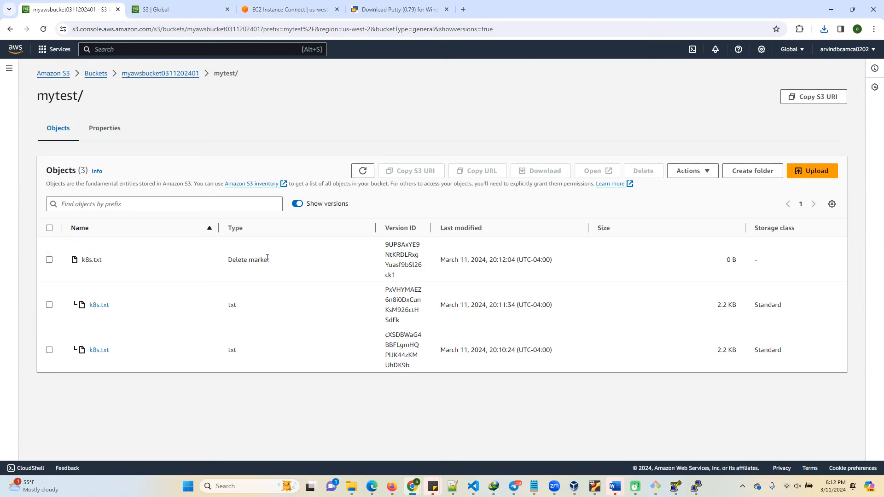
{"action": "left_click", "coordinate": [49, 261]}
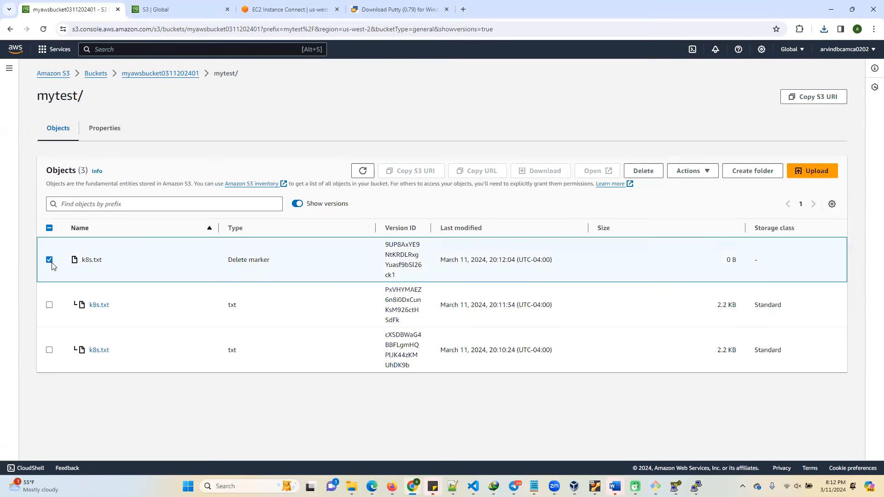
{"action": "left_click", "coordinate": [50, 260]}
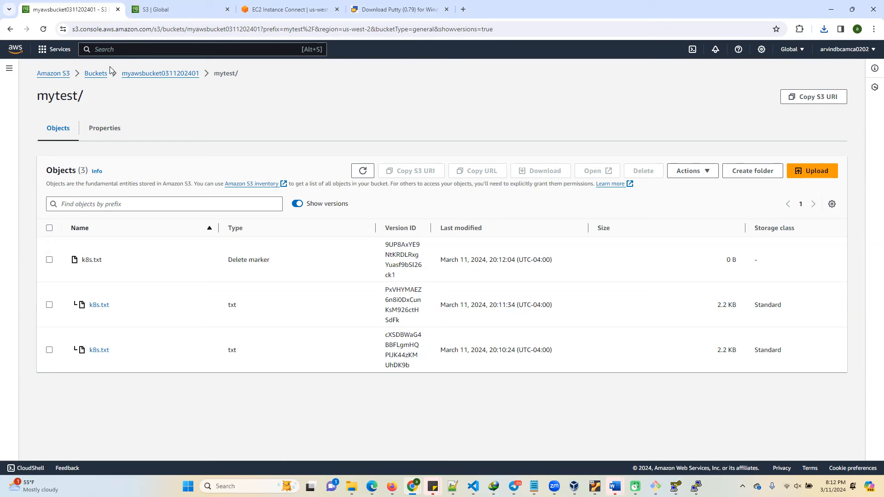
{"action": "left_click", "coordinate": [162, 74]}
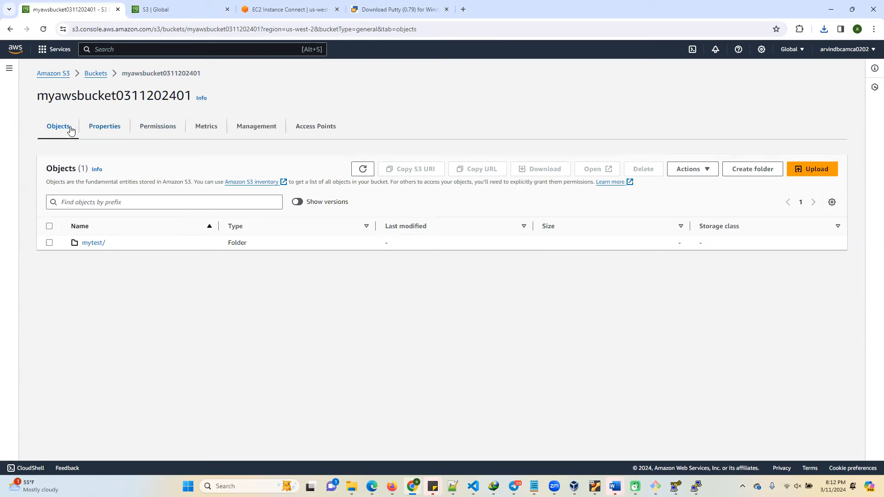
{"action": "left_click", "coordinate": [105, 134]}
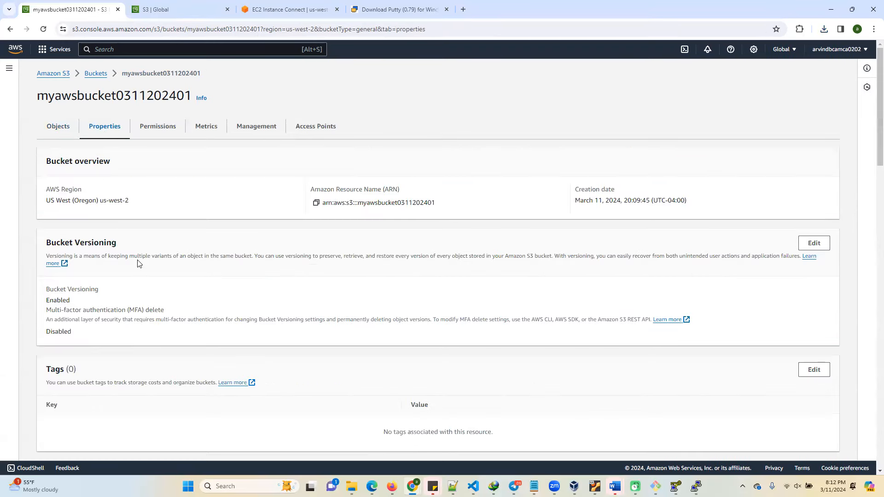
{"action": "scroll", "coordinate": [129, 205], "scroll_direction": "down", "scroll_amount": 1}
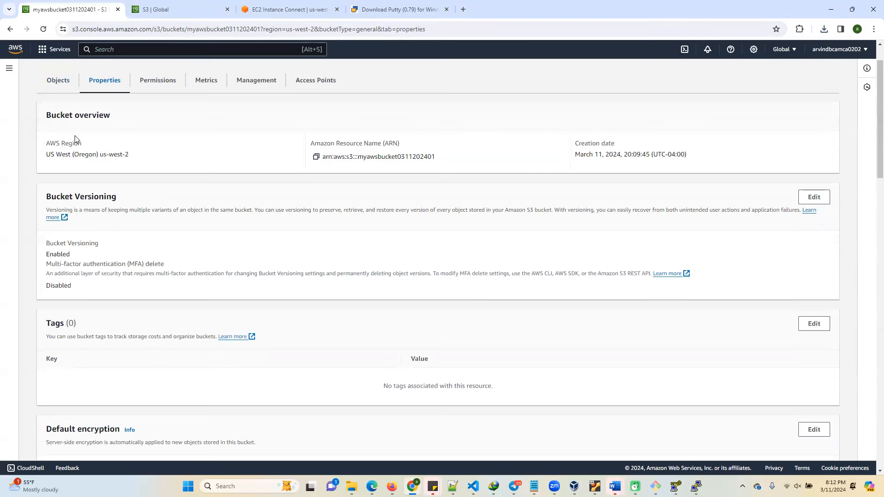
{"action": "scroll", "coordinate": [128, 297], "scroll_direction": "down", "scroll_amount": 3}
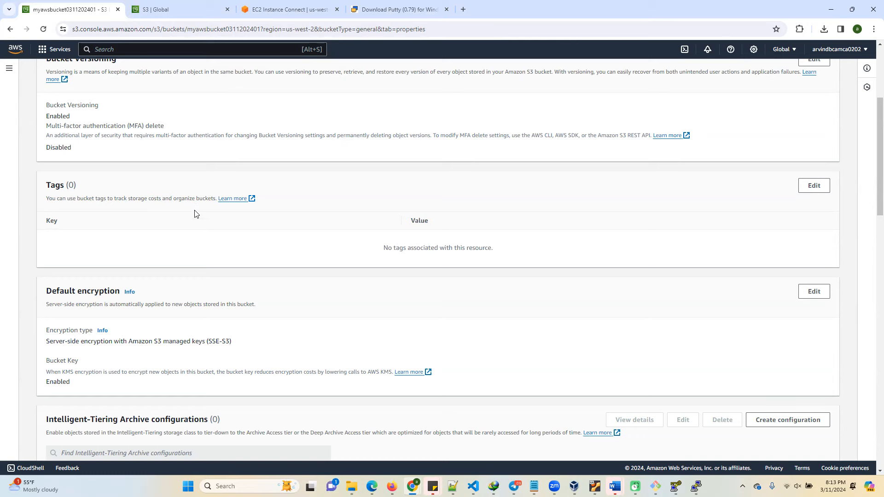
Examine the bucket's default encryption settings and the available encryption types, then return to the bucket without saving changes.
{"action": "scroll", "coordinate": [184, 230], "scroll_direction": "down", "scroll_amount": 2}
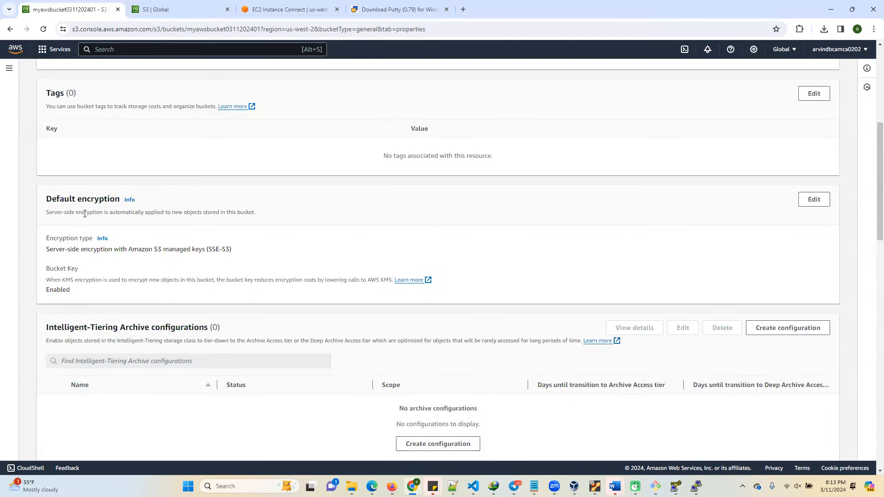
{"action": "scroll", "coordinate": [84, 214], "scroll_direction": "down", "scroll_amount": 2}
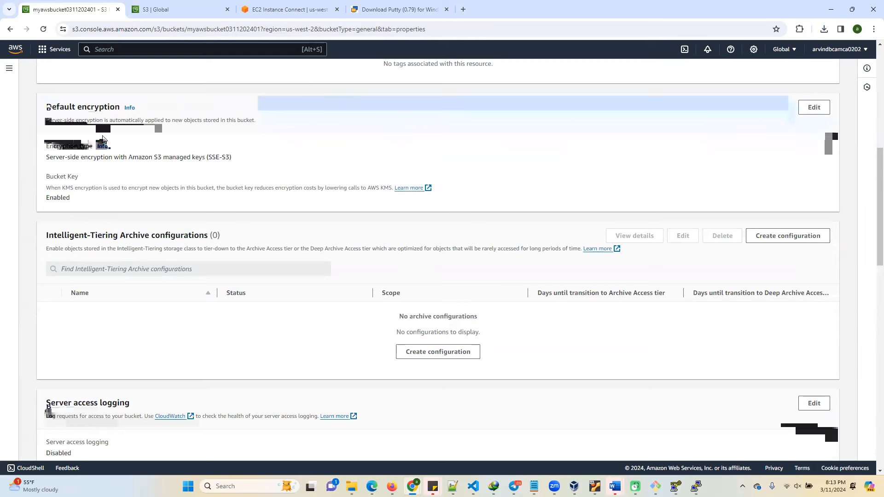
{"action": "left_click_drag", "start_coordinate": [67, 164], "coordinate": [174, 157]}
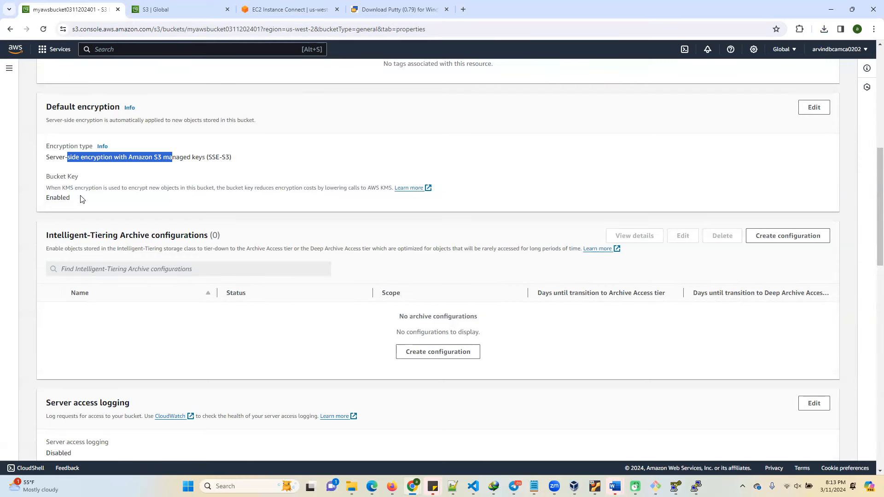
{"action": "left_click", "coordinate": [811, 108]}
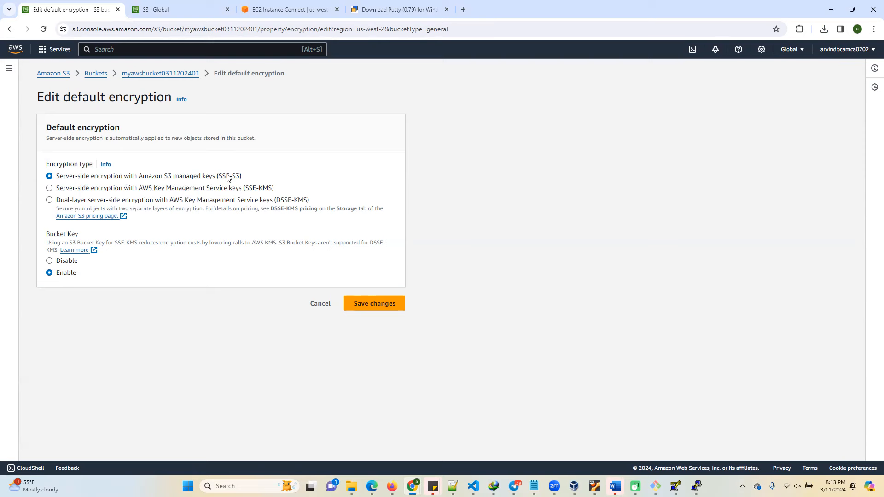
{"action": "left_click", "coordinate": [181, 75]}
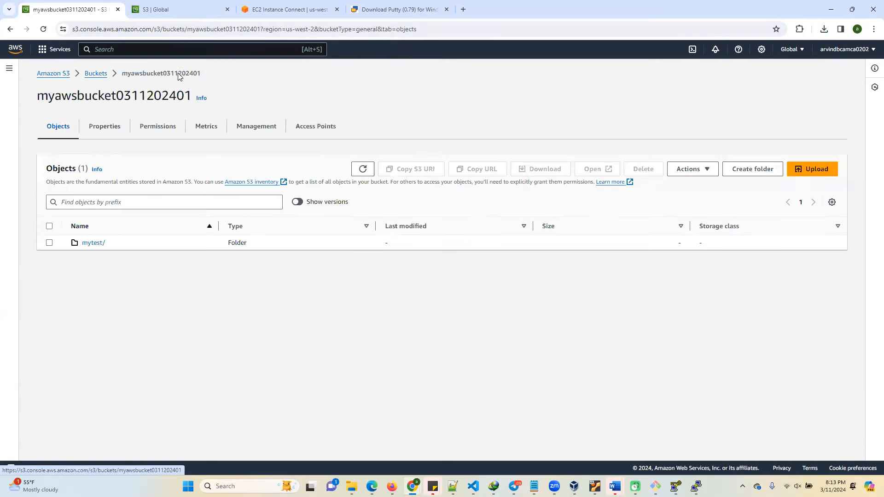
Review the bucket's properties for Intelligent-Tiering, server access logging, CloudTrail data events and event notifications.
{"action": "left_click", "coordinate": [109, 132]}
{"action": "scroll", "coordinate": [190, 331], "scroll_direction": "down", "scroll_amount": 10}
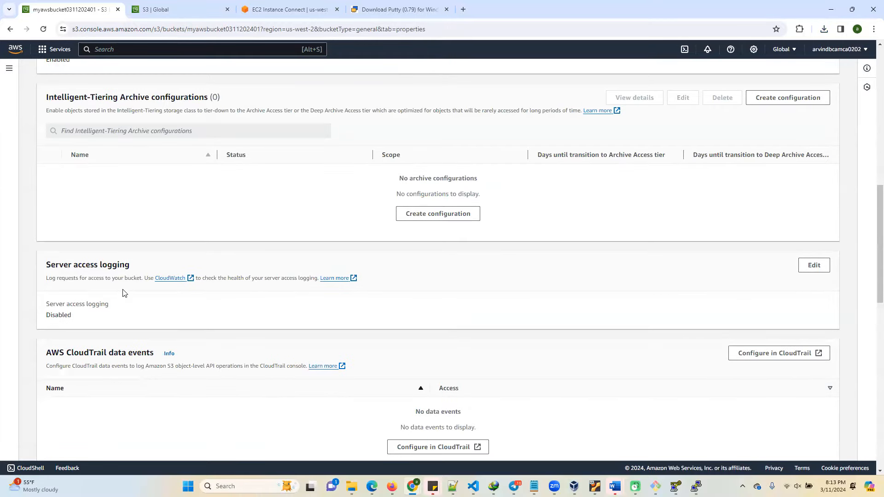
{"action": "scroll", "coordinate": [122, 292], "scroll_direction": "down", "scroll_amount": 3}
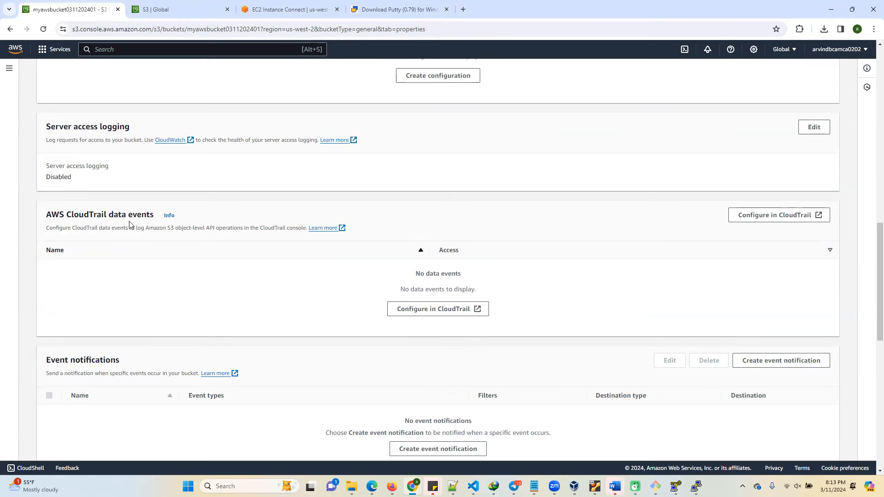
{"action": "scroll", "coordinate": [113, 322], "scroll_direction": "down", "scroll_amount": 3}
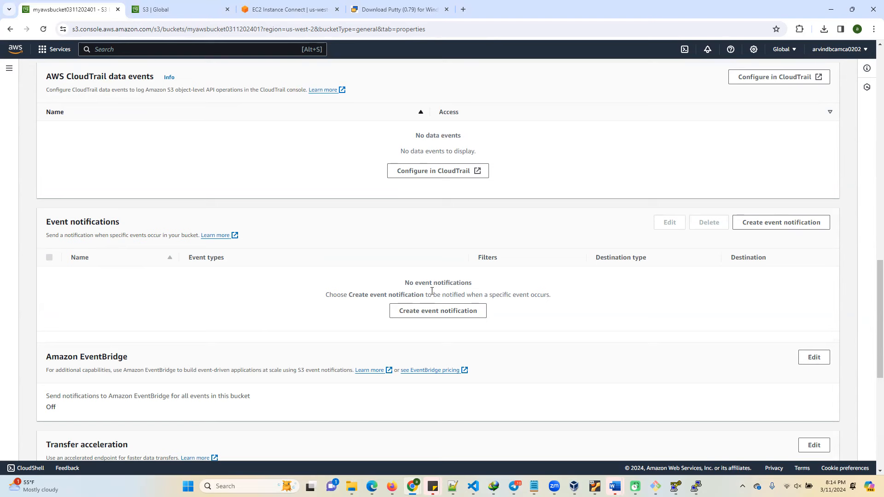
Start creating an event notification for the bucket and name it "mynewevent".
{"action": "left_click", "coordinate": [463, 315]}
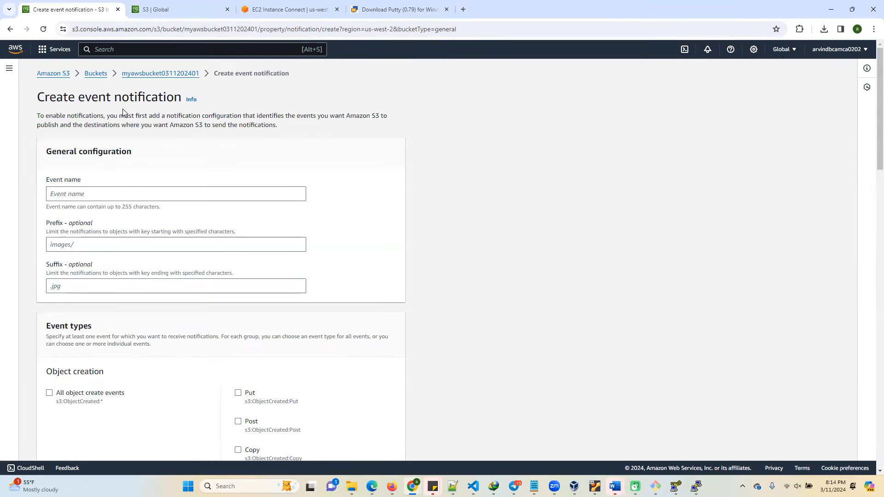
{"action": "left_click", "coordinate": [61, 194]}
{"action": "type", "text": "my"}
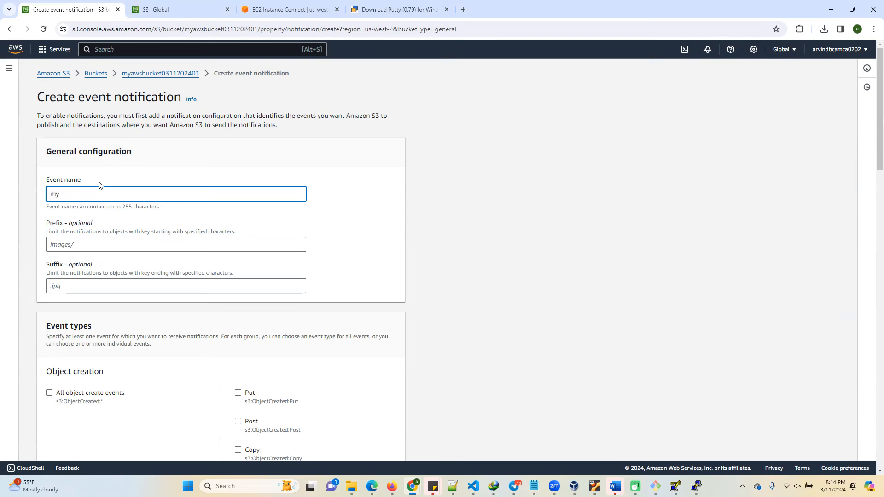
{"action": "type", "text": "newevent"}
Limit the event notification to objects with the prefix "mytest" and the suffix ".txt".
{"action": "left_click", "coordinate": [82, 243]}
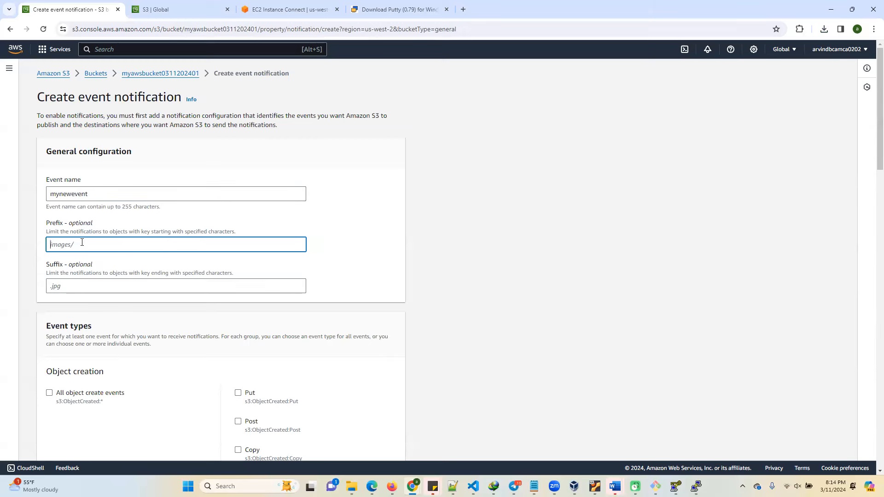
{"action": "type", "text": "mytest"}
{"action": "left_click", "coordinate": [205, 10]}
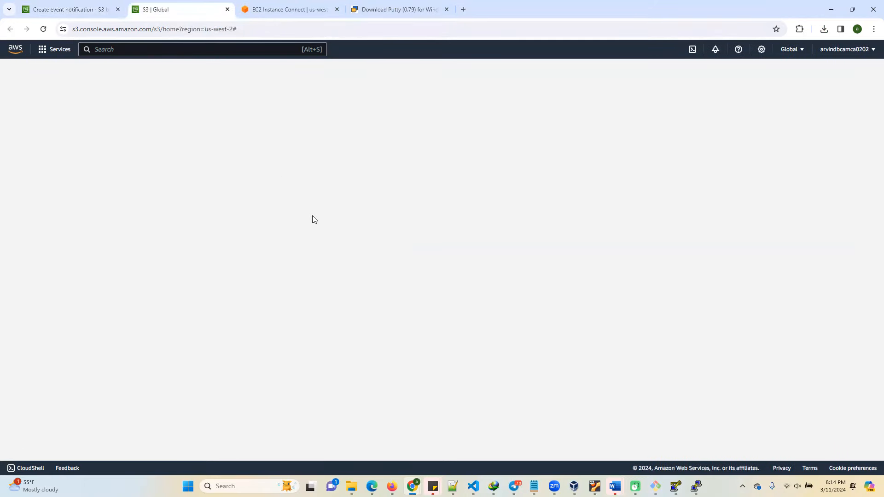
{"action": "left_click", "coordinate": [78, 10]}
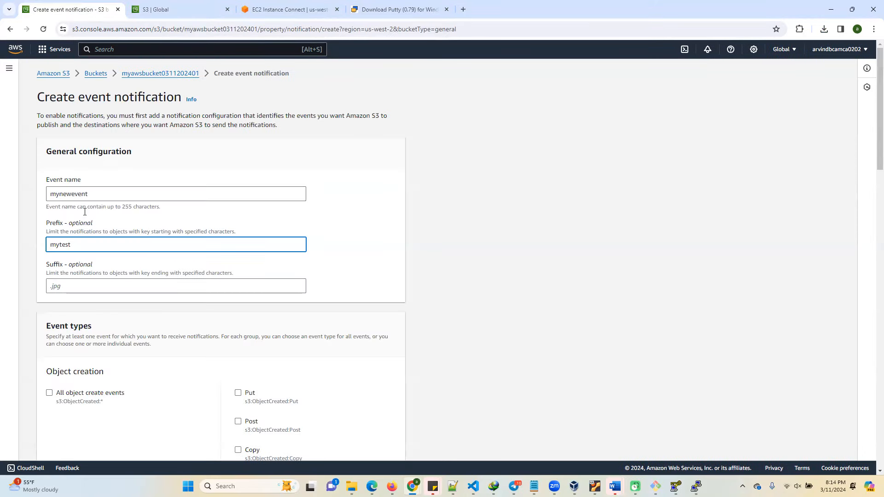
{"action": "left_click", "coordinate": [69, 287]}
{"action": "type", "text": "."}
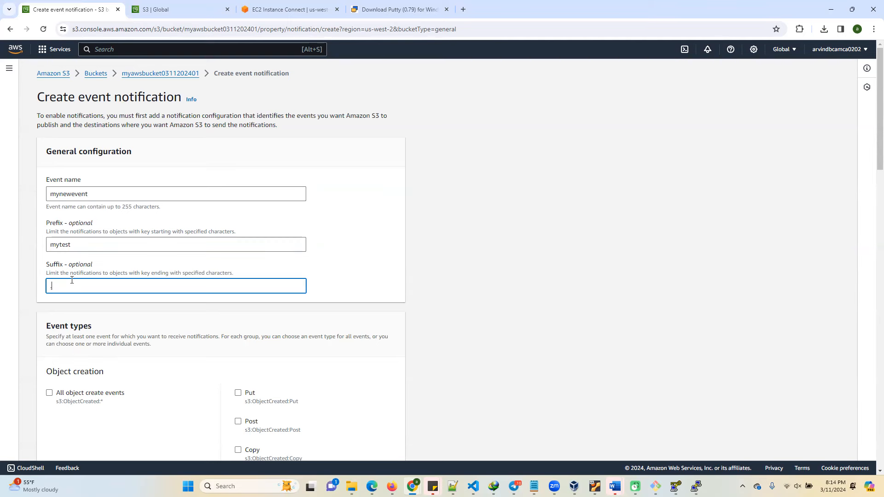
{"action": "type", "text": "txt"}
Enable all object create events as the event type for the notification.
{"action": "scroll", "coordinate": [138, 304], "scroll_direction": "down", "scroll_amount": 3}
{"action": "left_click", "coordinate": [49, 259]}
{"action": "left_click", "coordinate": [49, 256]}
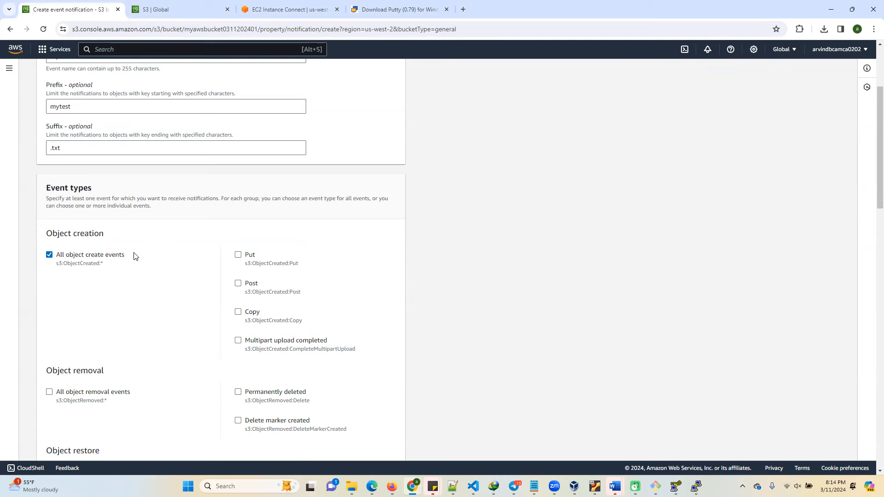
{"action": "scroll", "coordinate": [123, 277], "scroll_direction": "down", "scroll_amount": 5}
{"action": "scroll", "coordinate": [123, 306], "scroll_direction": "down", "scroll_amount": 15}
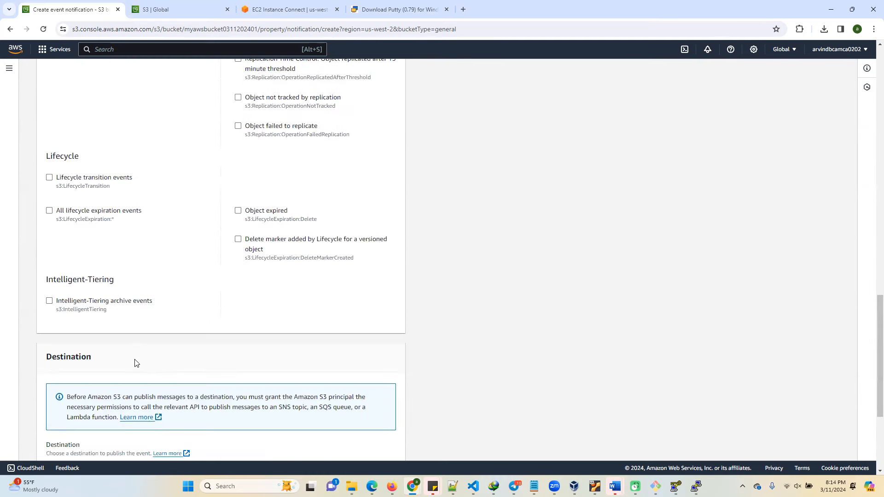
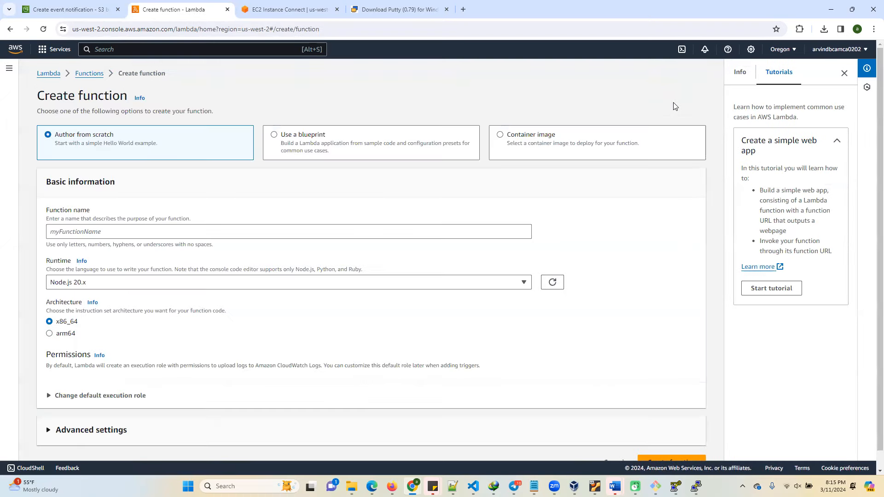
Set the new Lambda function's runtime to Python 3.10 and name the function "mylambda123".
{"action": "left_click", "coordinate": [265, 285]}
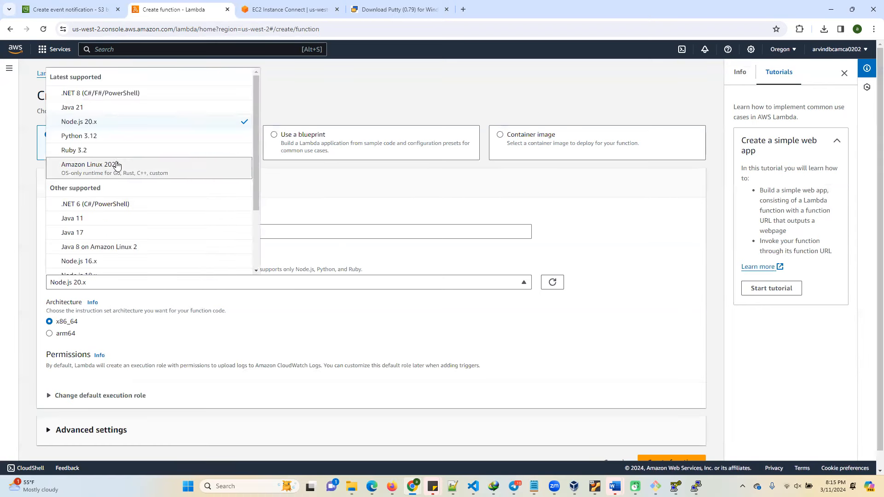
{"action": "scroll", "coordinate": [113, 134], "scroll_direction": "down", "scroll_amount": 2}
{"action": "scroll", "coordinate": [113, 134], "scroll_direction": "down", "scroll_amount": 1}
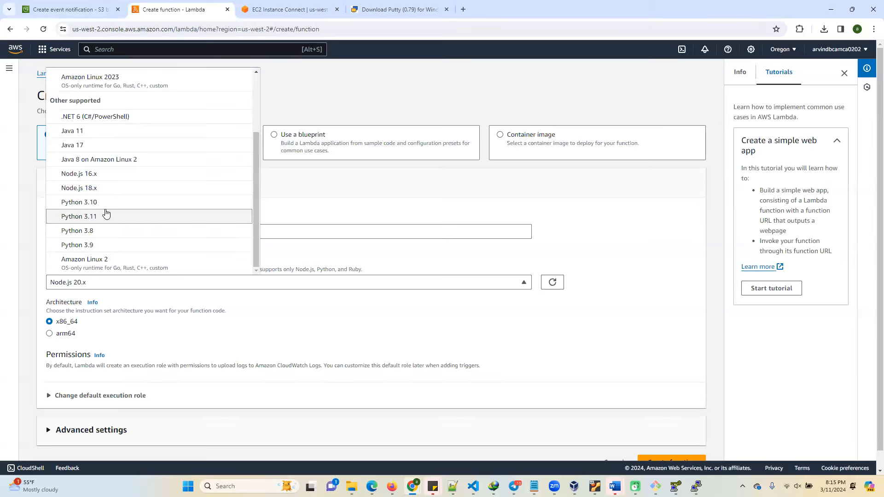
{"action": "left_click", "coordinate": [102, 202]}
{"action": "left_click", "coordinate": [102, 230]}
{"action": "type", "text": "mylambd"}
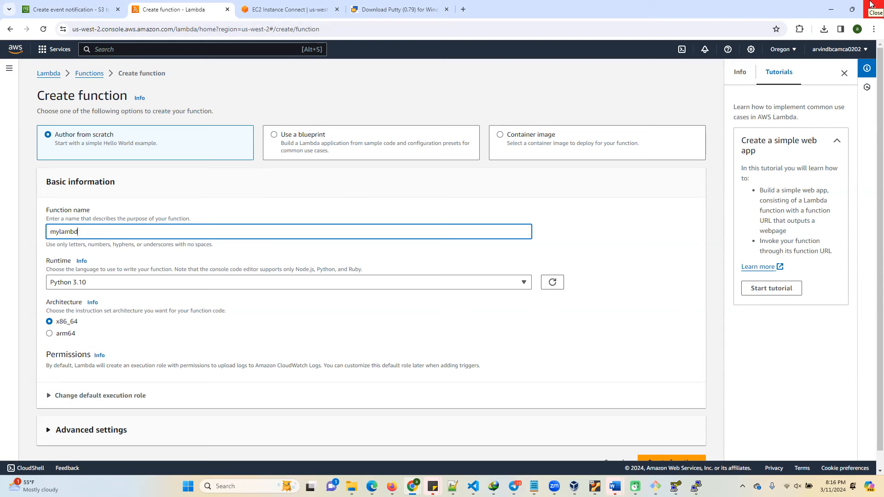
{"action": "type", "text": "a123"}
Show the options for changing the function's default execution role.
{"action": "scroll", "coordinate": [115, 355], "scroll_direction": "down", "scroll_amount": 1}
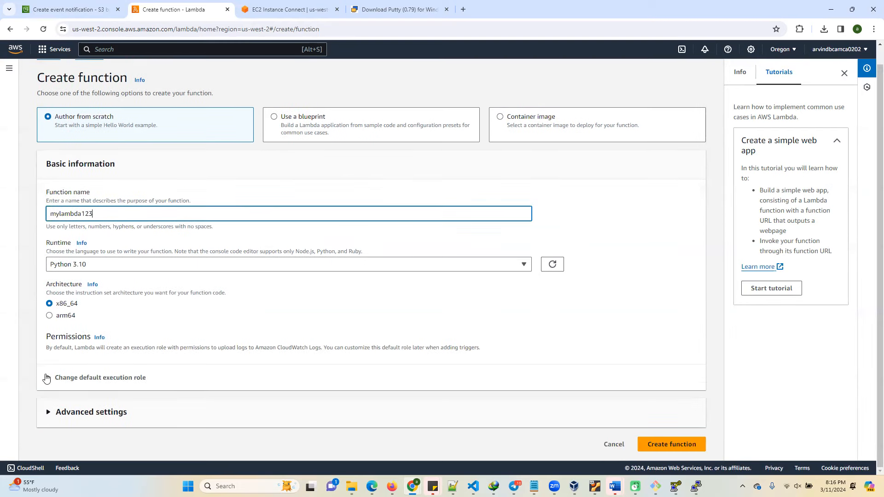
{"action": "left_click", "coordinate": [46, 379]}
{"action": "scroll", "coordinate": [125, 387], "scroll_direction": "down", "scroll_amount": 3}
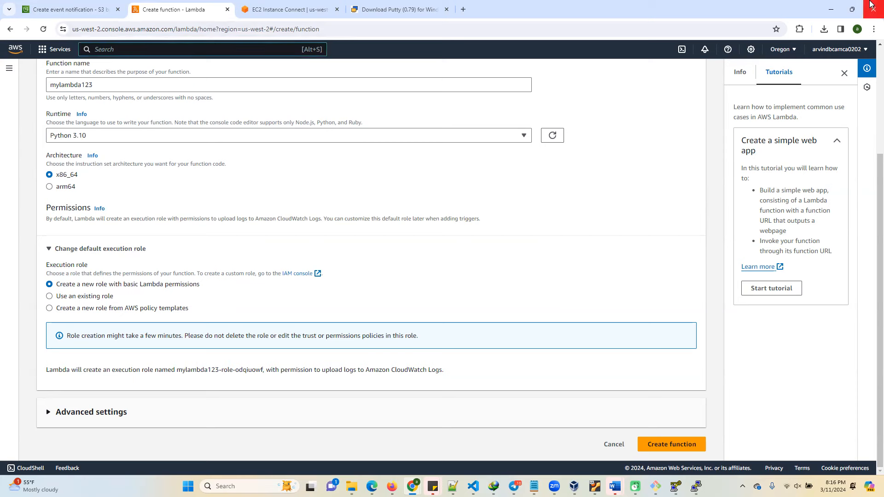
Search the AWS services for "iam" and load the IAM console in a new browser tab.
{"action": "key", "text": "alt+s"}
{"action": "type", "text": "i"}
{"action": "type", "text": "am"}
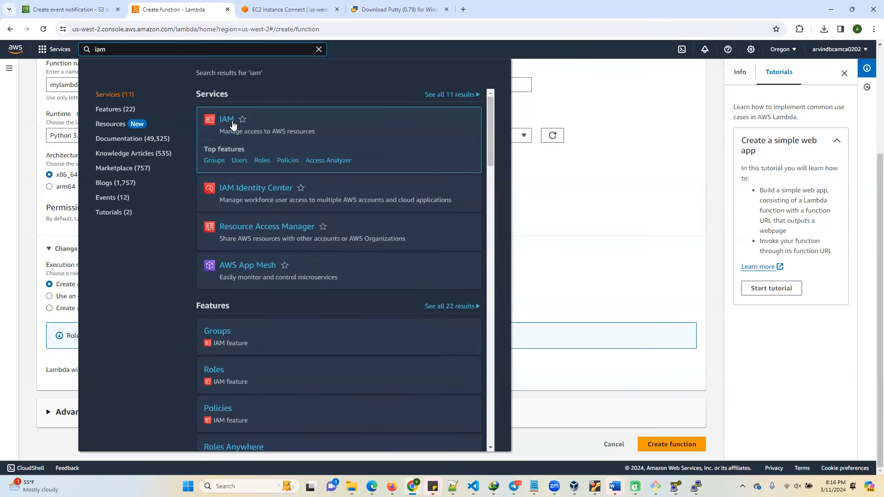
{"action": "right_click", "coordinate": [231, 123]}
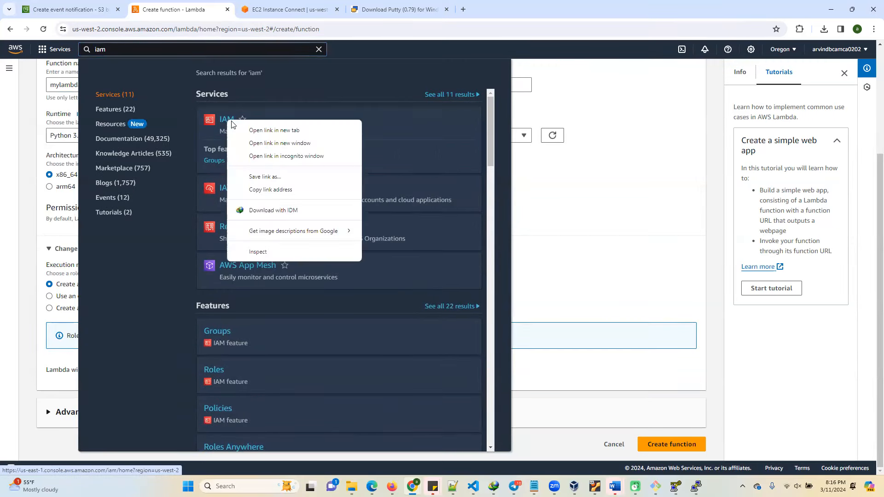
{"action": "left_click", "coordinate": [265, 131]}
{"action": "left_click", "coordinate": [288, 10]}
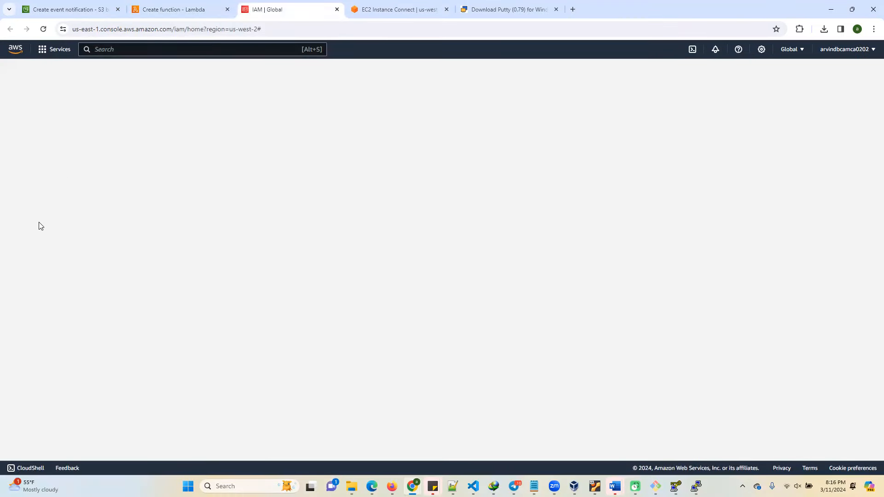
{"action": "left_click", "coordinate": [282, 28]}
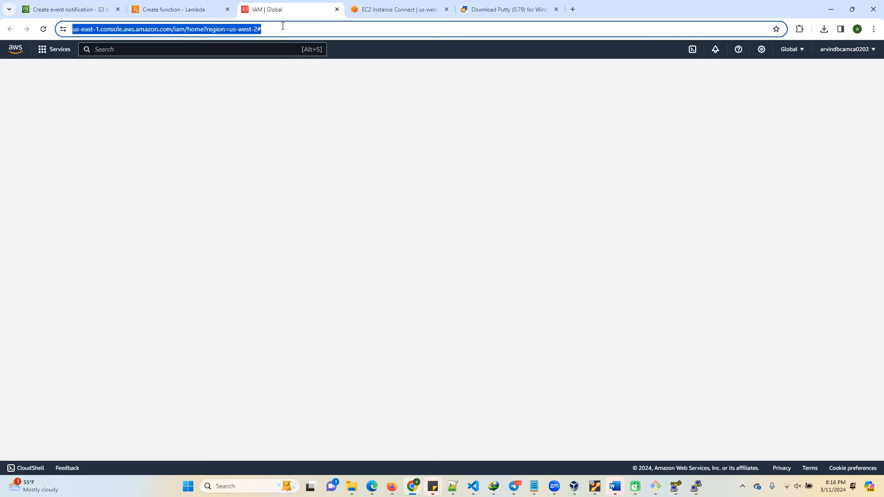
{"action": "key", "text": "Return"}
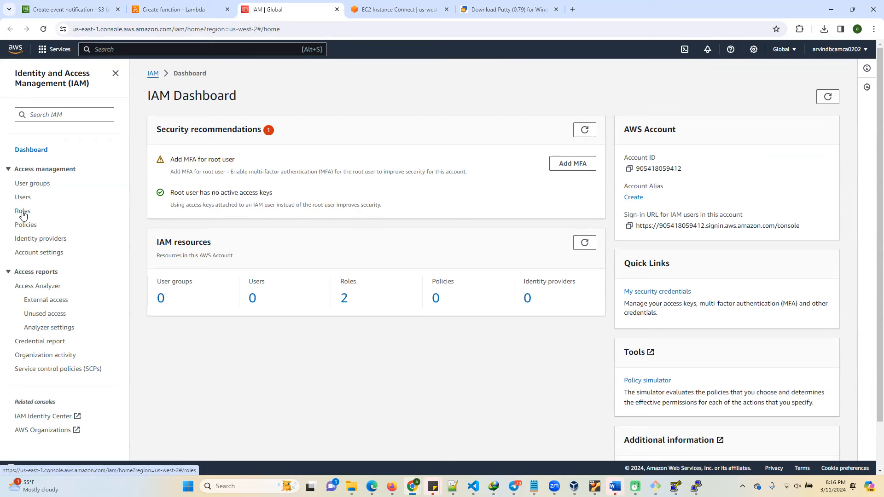
Look through the account's IAM user groups, users and roles.
{"action": "left_click", "coordinate": [35, 184]}
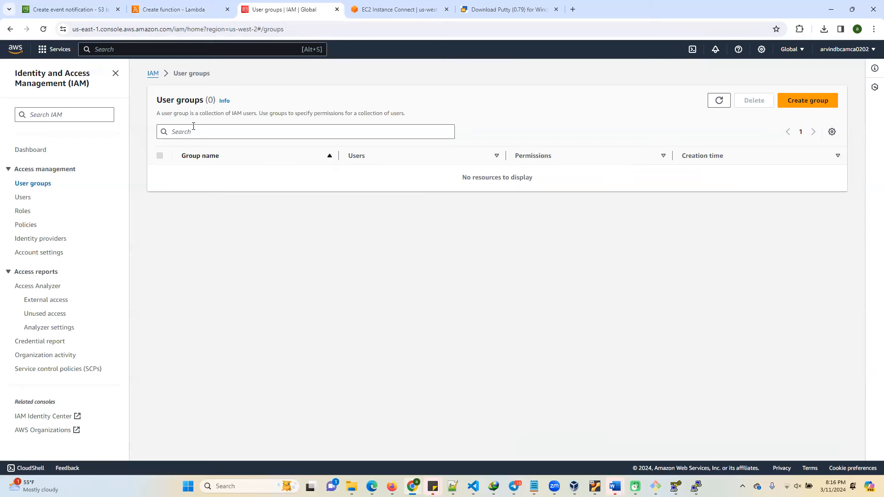
{"action": "left_click", "coordinate": [24, 198]}
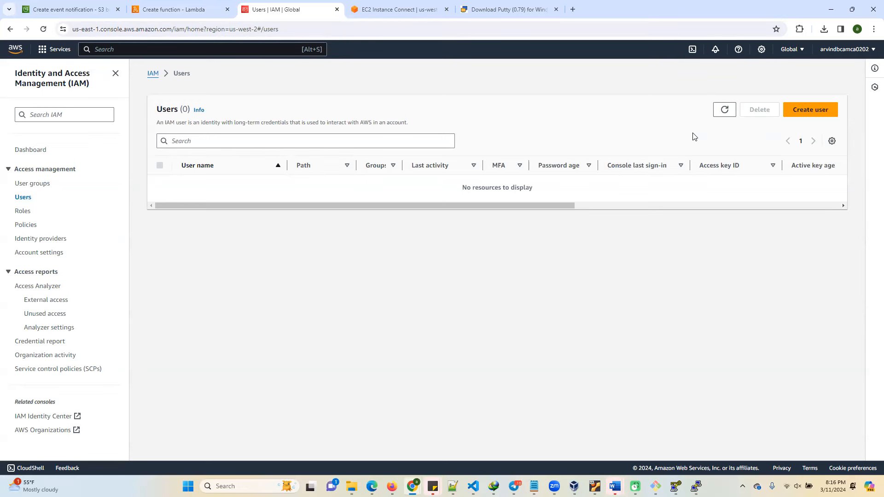
{"action": "left_click", "coordinate": [22, 212]}
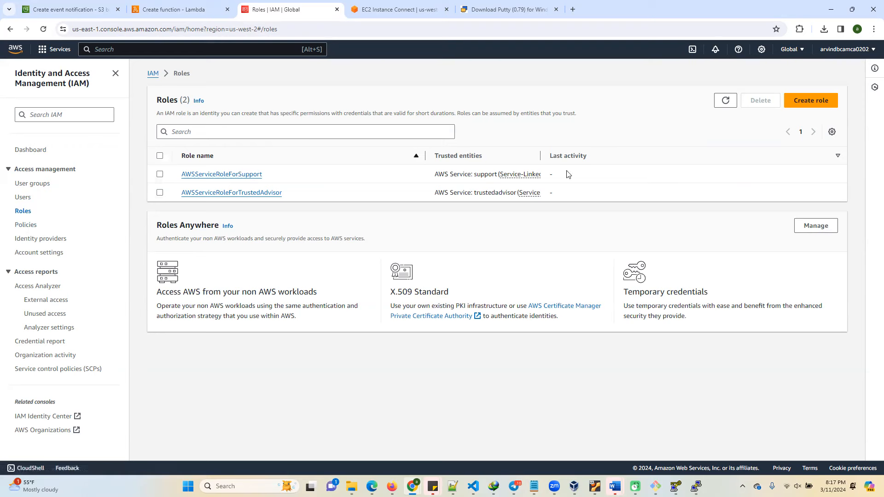
Start creating an IAM role with AWS service as the trusted entity type and Lambda as the use case.
{"action": "left_click", "coordinate": [803, 102]}
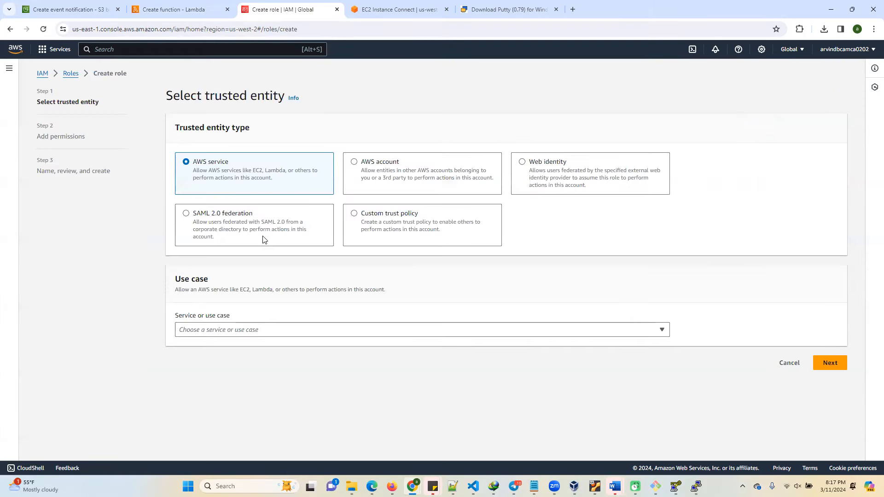
{"action": "left_click", "coordinate": [222, 330]}
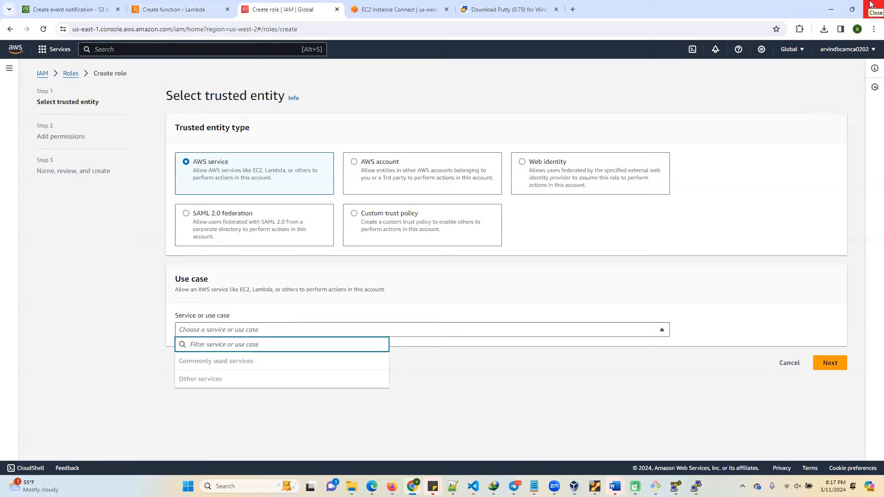
{"action": "left_click", "coordinate": [252, 268]}
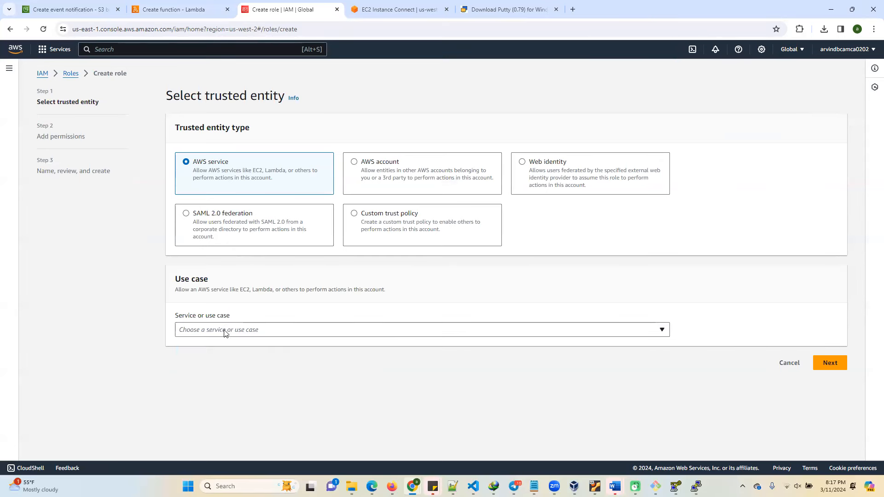
{"action": "left_click", "coordinate": [201, 30]}
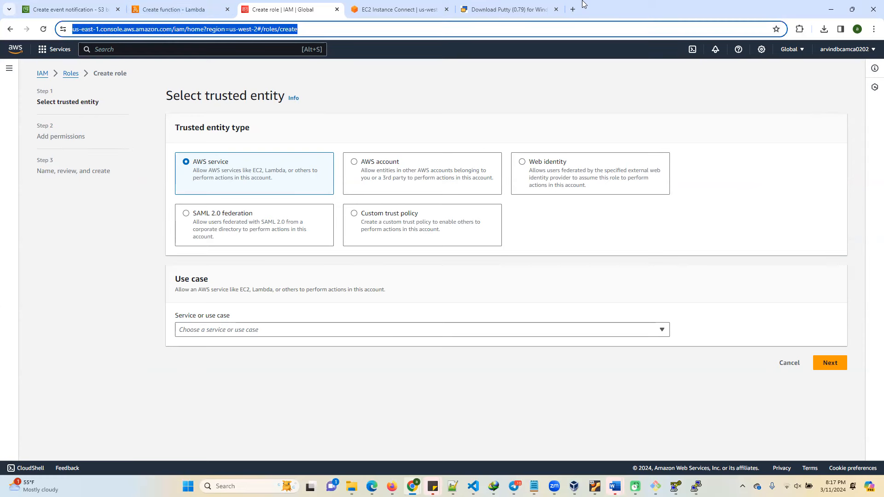
{"action": "key", "text": "Return"}
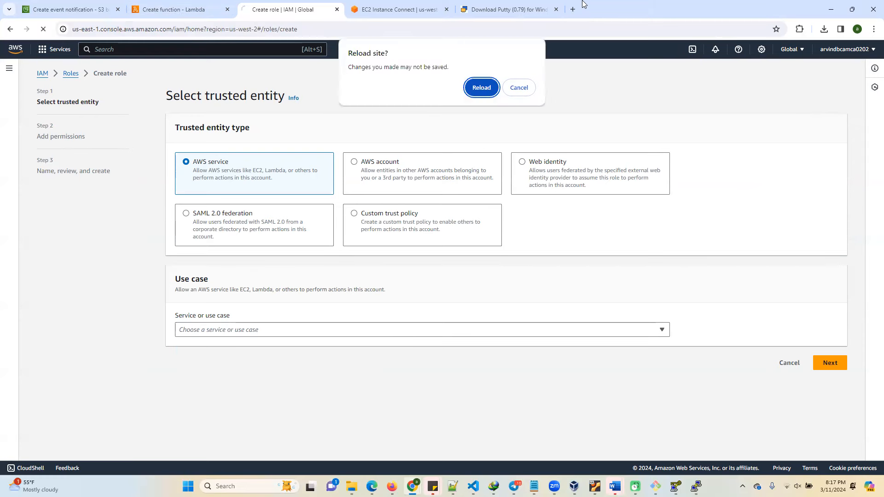
{"action": "left_click", "coordinate": [481, 87]}
{"action": "left_click", "coordinate": [266, 331]}
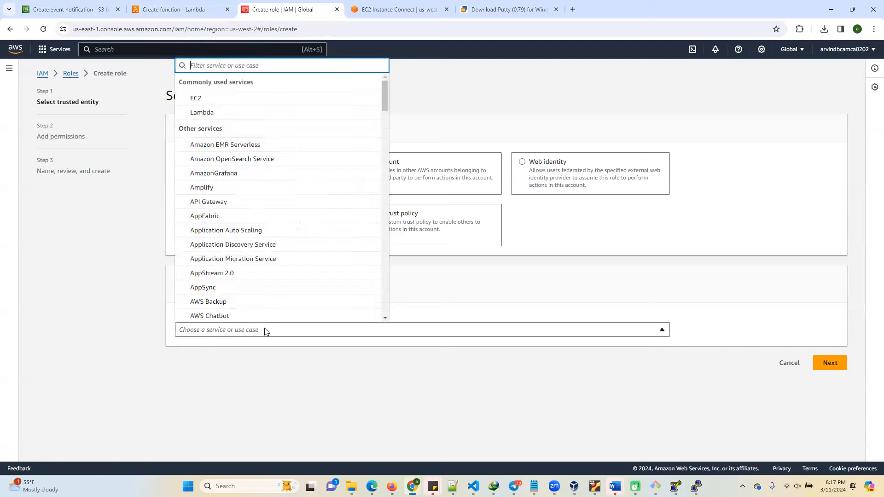
{"action": "left_click", "coordinate": [213, 114]}
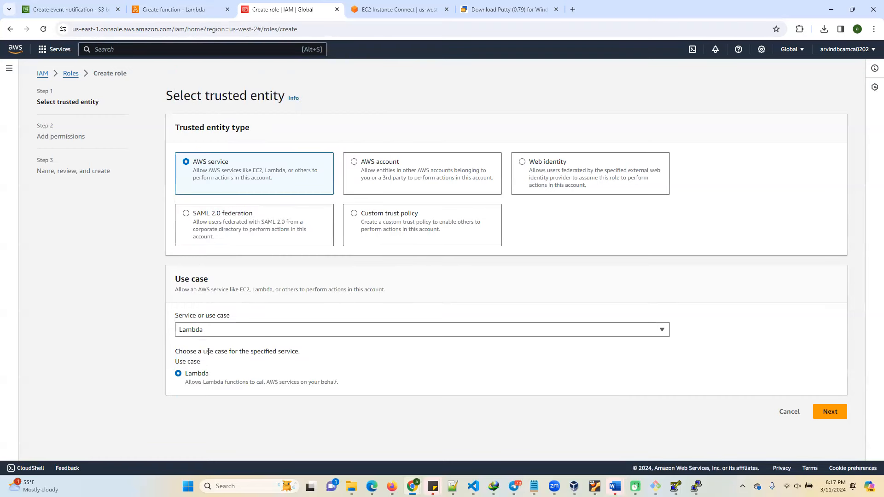
{"action": "left_click", "coordinate": [824, 412]}
Filter the permissions policies by "lambda" and select AWSLambda_FullAccess for the new role.
{"action": "left_click", "coordinate": [241, 173]}
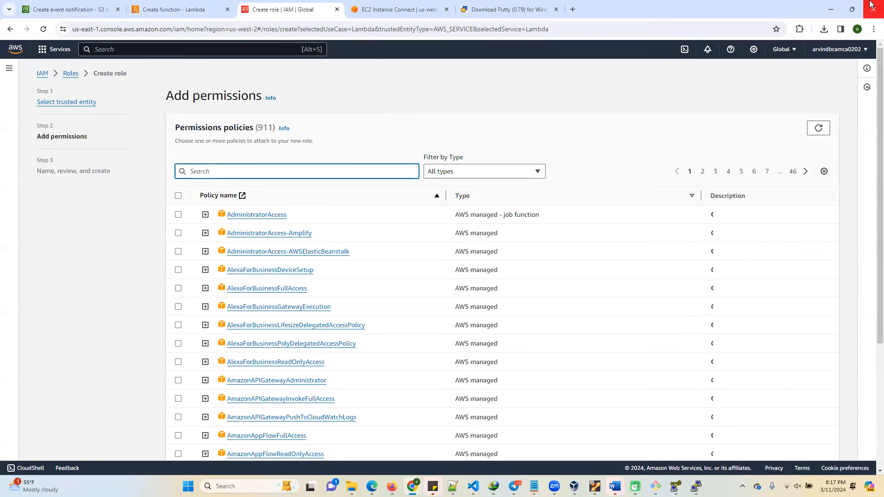
{"action": "type", "text": "lam"}
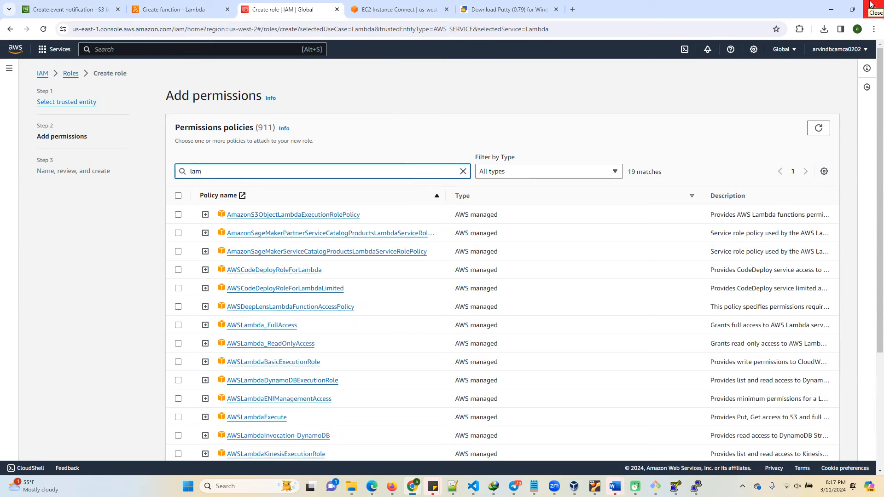
{"action": "type", "text": "bda"}
{"action": "left_click", "coordinate": [179, 327]}
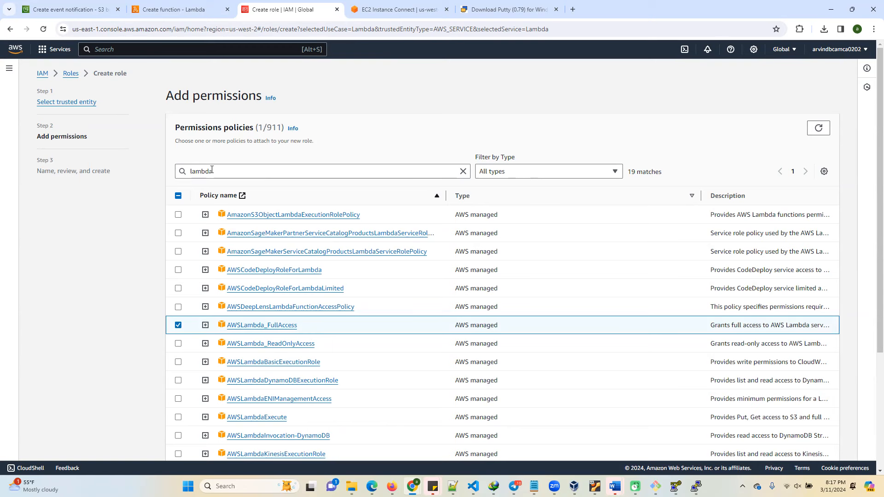
Filter the policies by "s3", add AmazonS3FullAccess to the role and proceed to the naming and review stage.
{"action": "left_click_drag", "start_coordinate": [213, 172], "coordinate": [190, 171]}
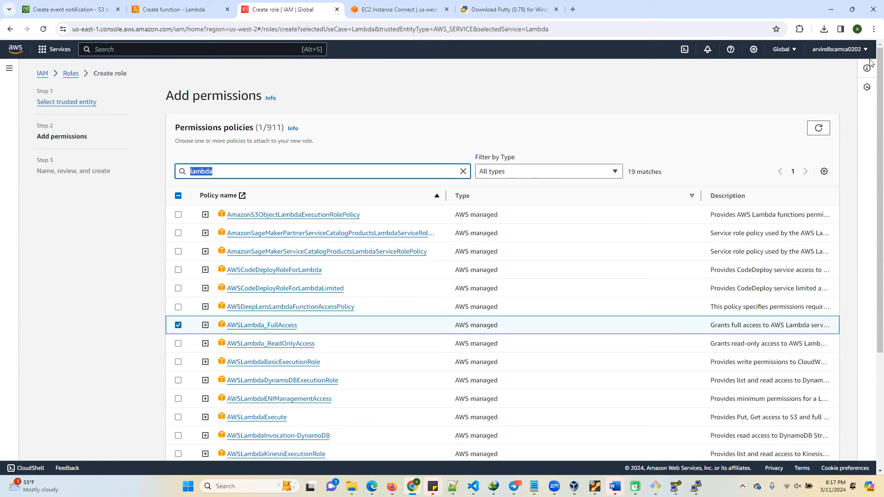
{"action": "key", "text": "BackSpace"}
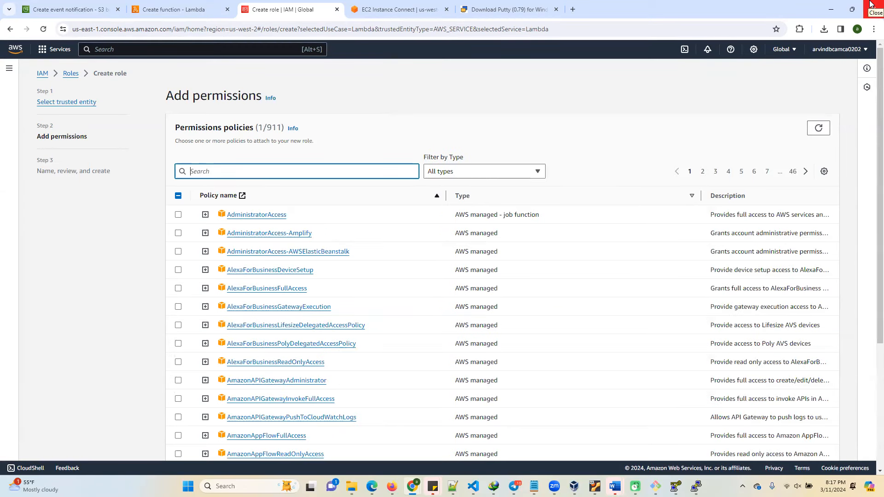
{"action": "type", "text": "s3"}
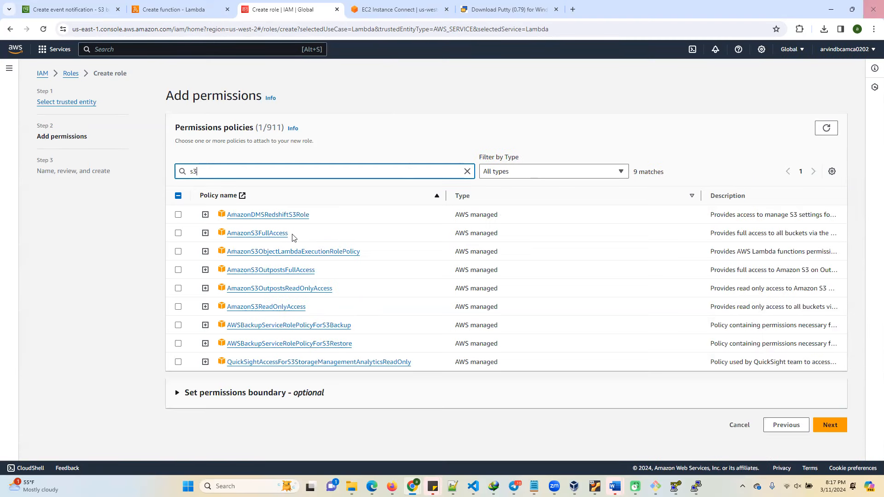
{"action": "left_click", "coordinate": [178, 233]}
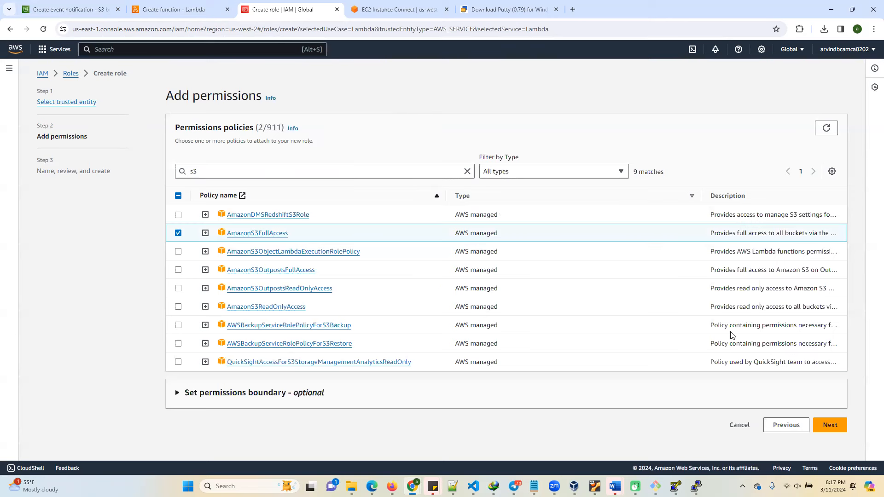
{"action": "left_click", "coordinate": [831, 425]}
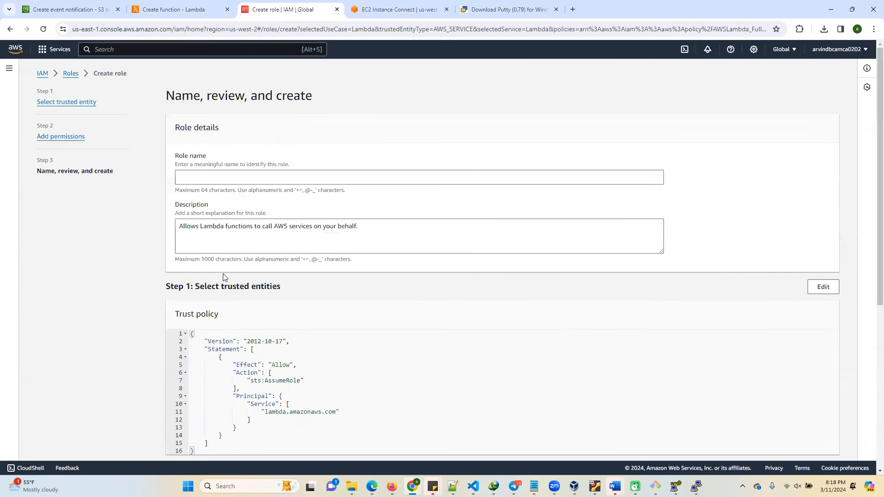
Name the role "lambdaexecutionrole" and create it.
{"action": "left_click", "coordinate": [210, 178]}
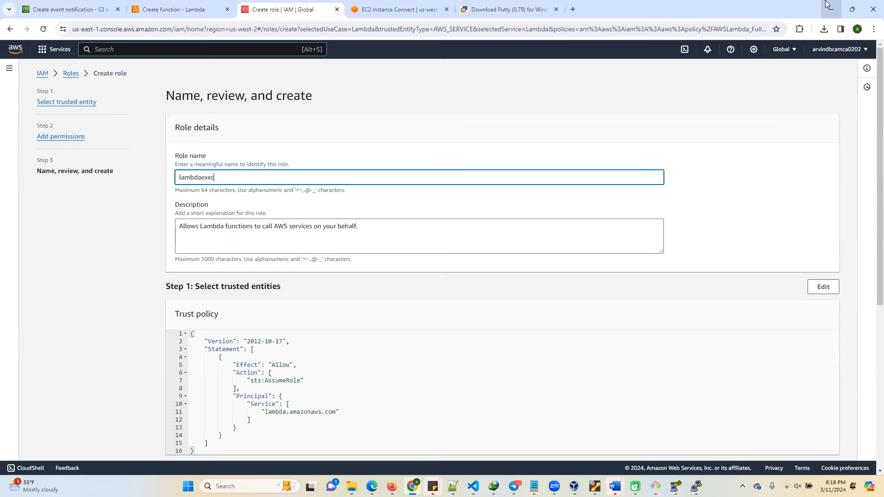
{"action": "type", "text": "ionrole"}
{"action": "scroll", "coordinate": [415, 249], "scroll_direction": "down", "scroll_amount": 6}
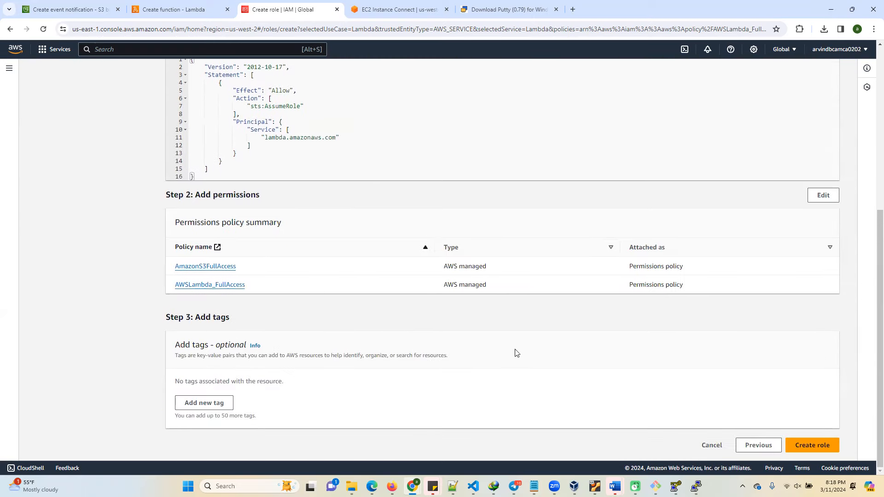
{"action": "left_click", "coordinate": [815, 446]}
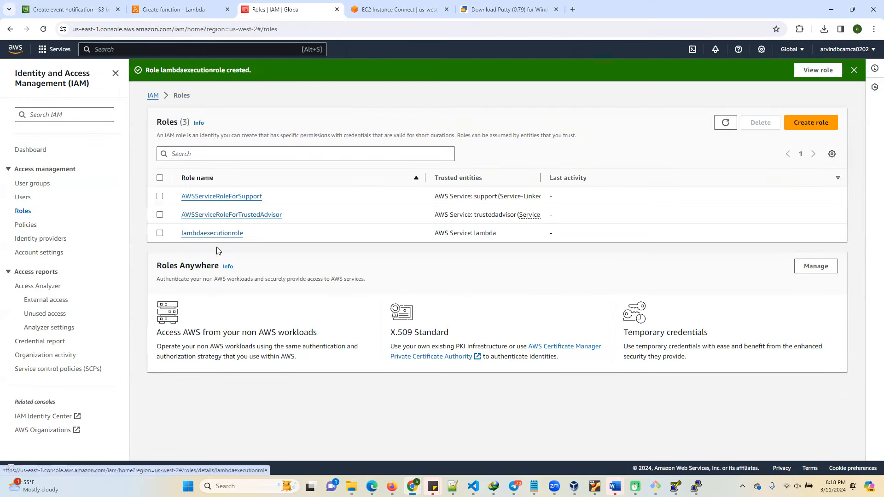
Review the permissions policies attached to lambdaexecutionrole and return to the Lambda function creation page.
{"action": "left_click", "coordinate": [207, 233]}
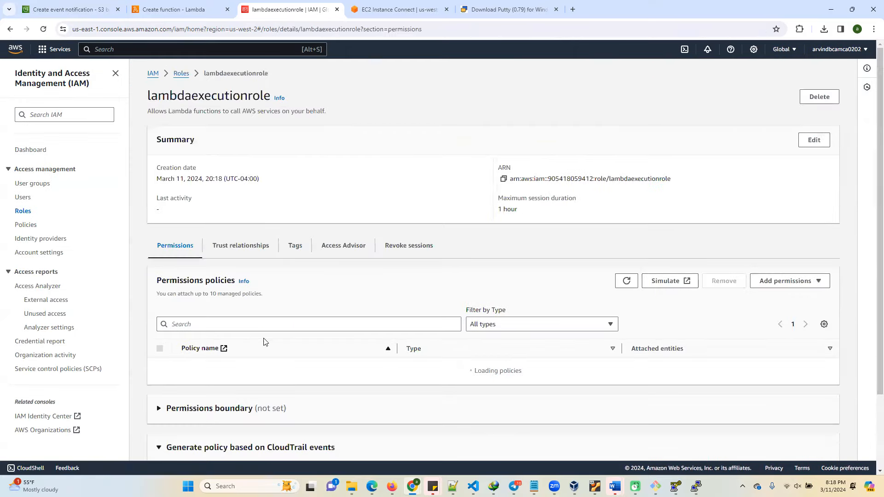
{"action": "scroll", "coordinate": [264, 342], "scroll_direction": "down", "scroll_amount": 2}
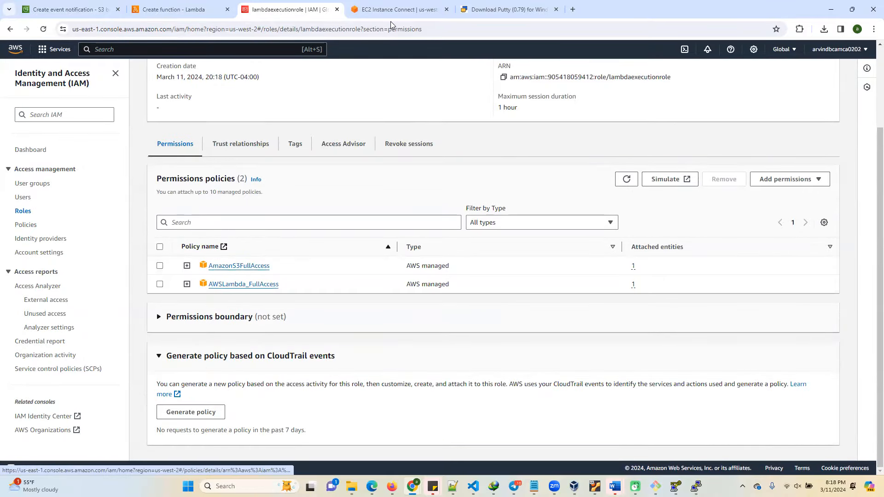
{"action": "left_click", "coordinate": [172, 10]}
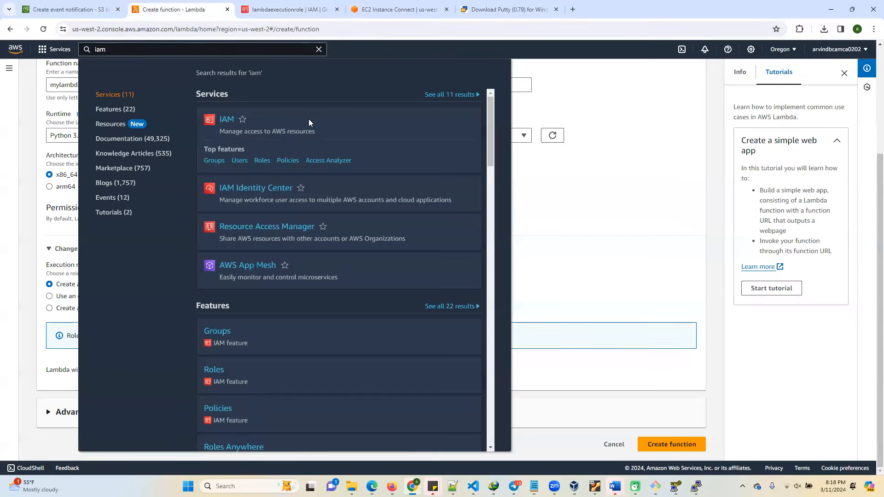
Assign the existing role lambdaexecutionrole as the execution role of mylambda123 and create the function.
{"action": "left_click", "coordinate": [570, 213]}
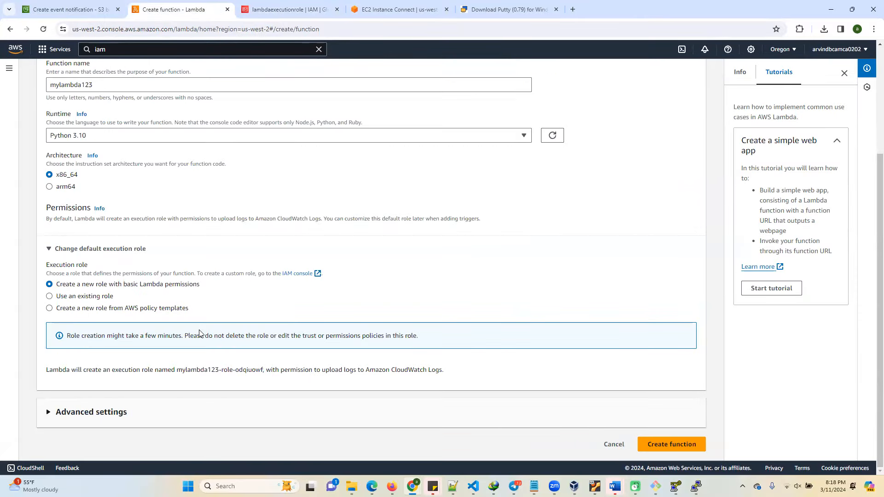
{"action": "left_click", "coordinate": [49, 297]}
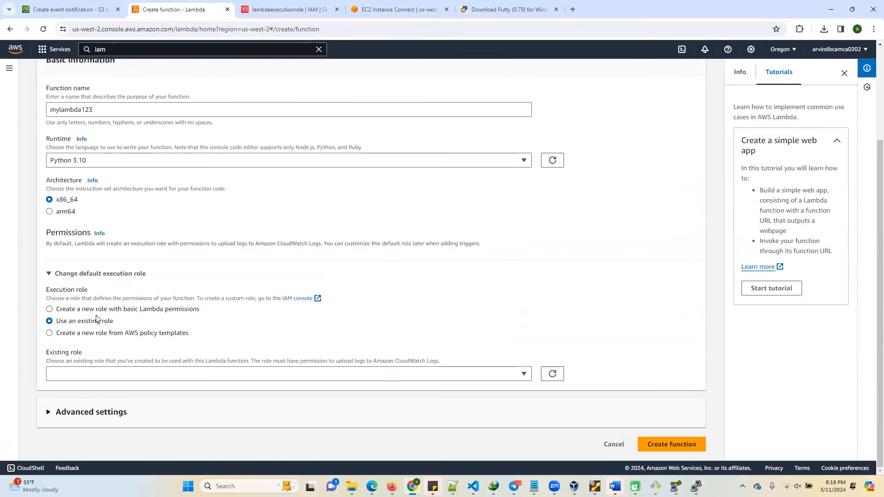
{"action": "left_click", "coordinate": [524, 374]}
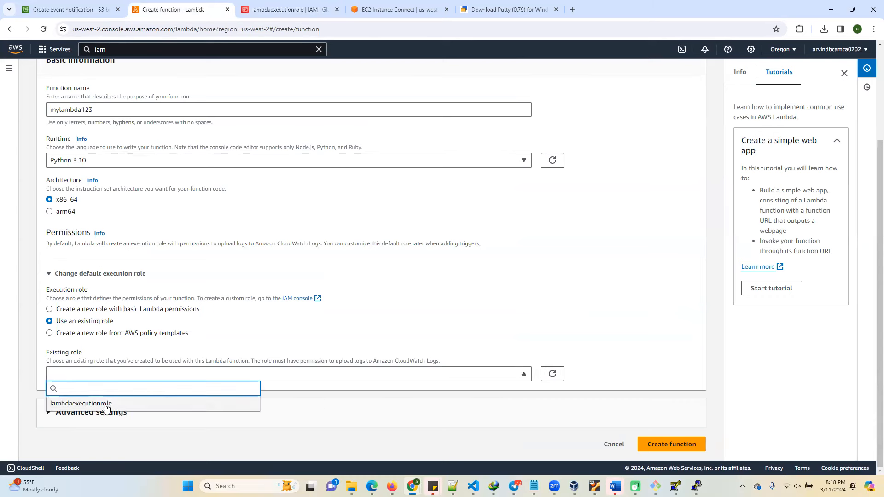
{"action": "left_click", "coordinate": [554, 375]}
{"action": "left_click", "coordinate": [525, 374]}
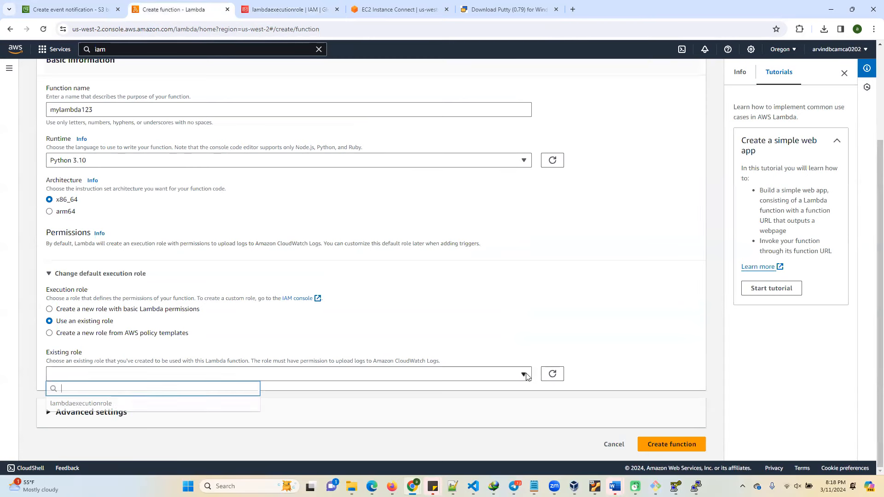
{"action": "left_click", "coordinate": [104, 403]}
{"action": "left_click", "coordinate": [673, 455]}
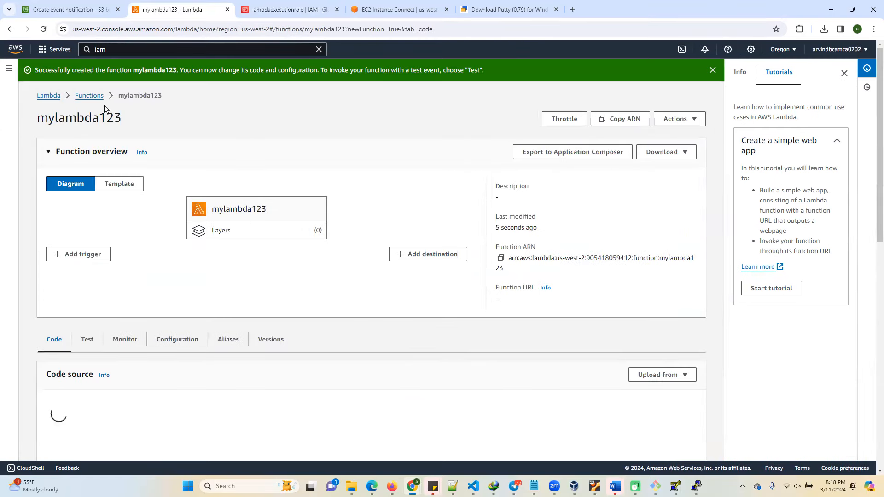
Reload the mylambda123 function page to load its code source editor, and dismiss the tutorials sidebar.
{"action": "scroll", "coordinate": [143, 336], "scroll_direction": "down", "scroll_amount": 2}
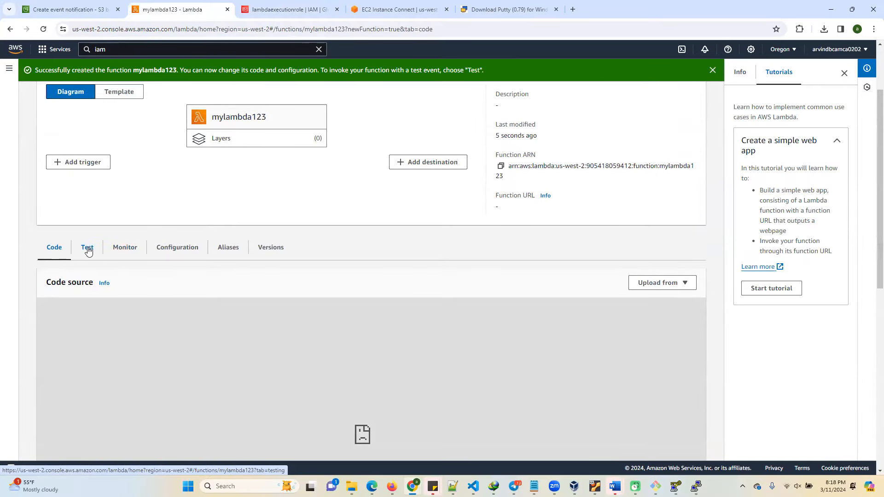
{"action": "left_click", "coordinate": [252, 32]}
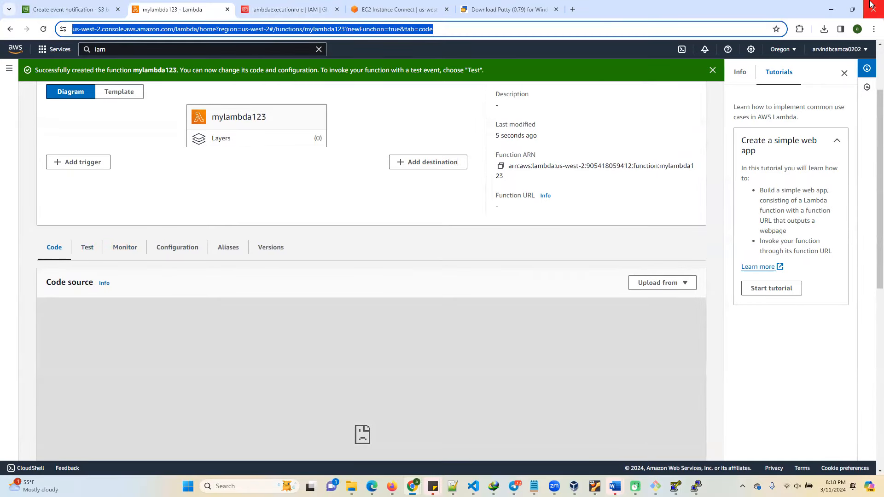
{"action": "key", "text": "Return"}
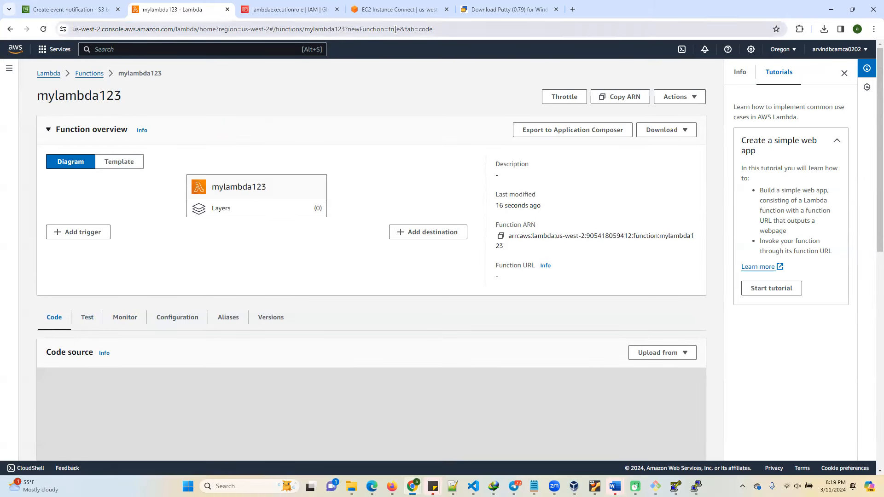
{"action": "left_click", "coordinate": [420, 33]}
{"action": "key", "text": "Return"}
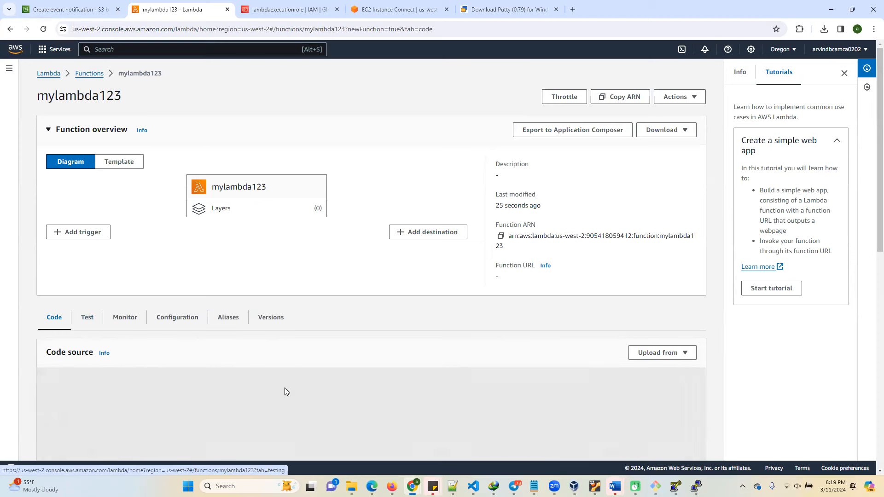
{"action": "scroll", "coordinate": [290, 384], "scroll_direction": "down", "scroll_amount": 4}
{"action": "scroll", "coordinate": [316, 272], "scroll_direction": "down", "scroll_amount": 1}
{"action": "scroll", "coordinate": [355, 351], "scroll_direction": "up", "scroll_amount": 5}
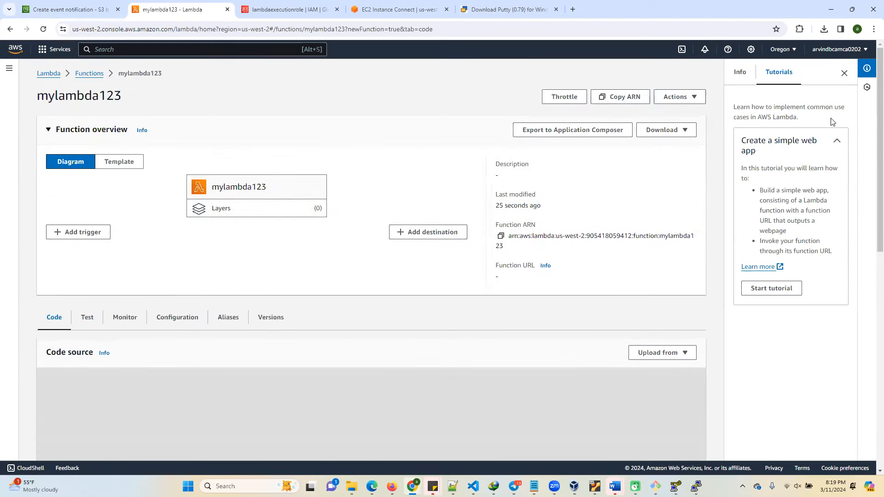
{"action": "left_click", "coordinate": [844, 73]}
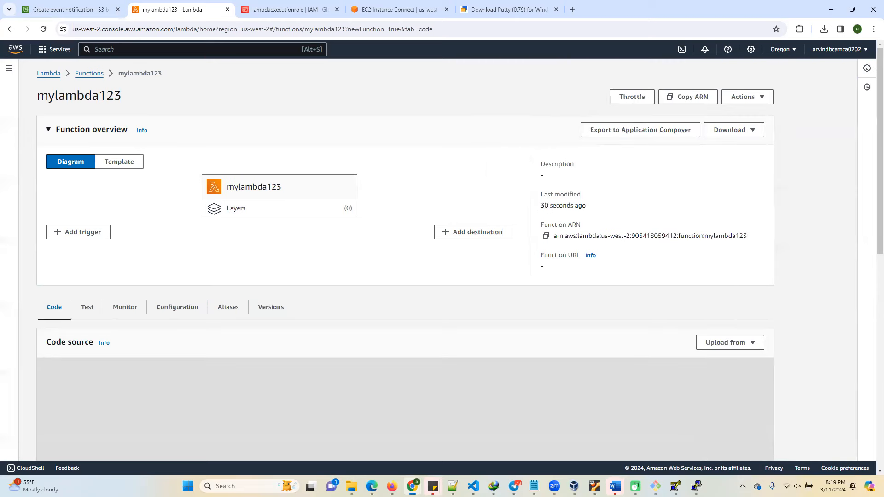
{"action": "left_click", "coordinate": [286, 30]}
{"action": "key", "text": "Return"}
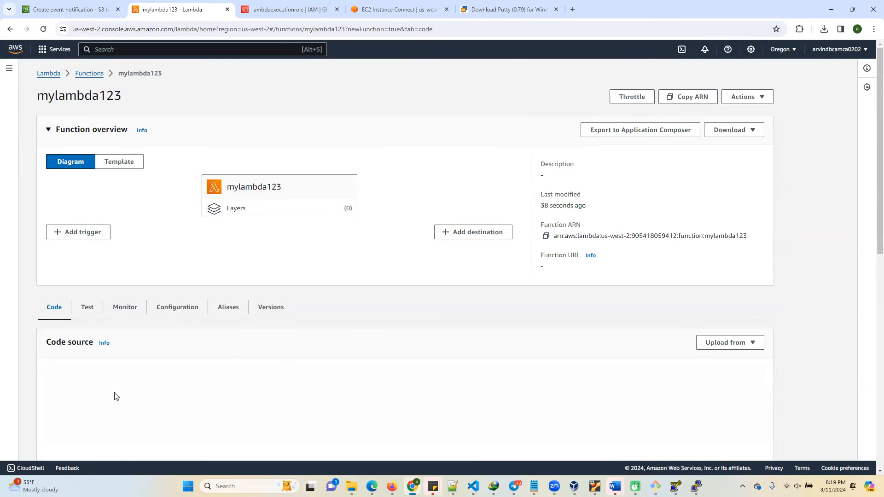
Examine the default Python handler code in the function's code source.
{"action": "scroll", "coordinate": [133, 356], "scroll_direction": "down", "scroll_amount": 2}
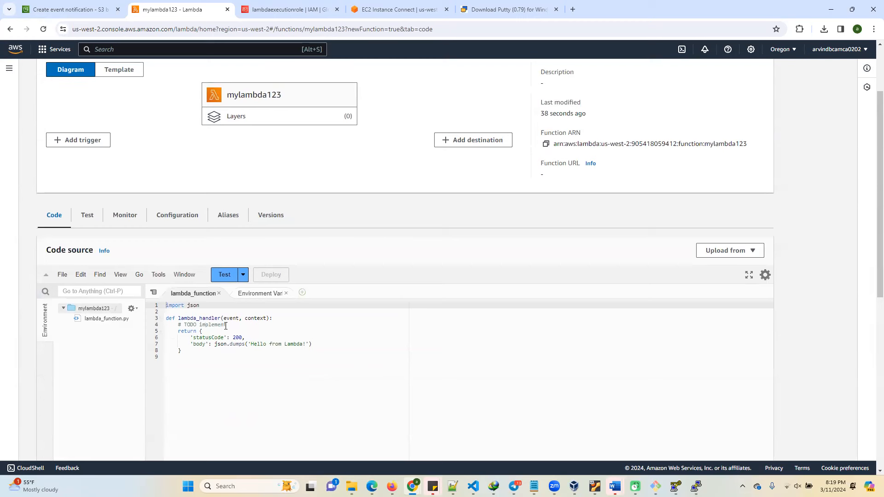
{"action": "left_click_drag", "start_coordinate": [182, 350], "coordinate": [166, 308]}
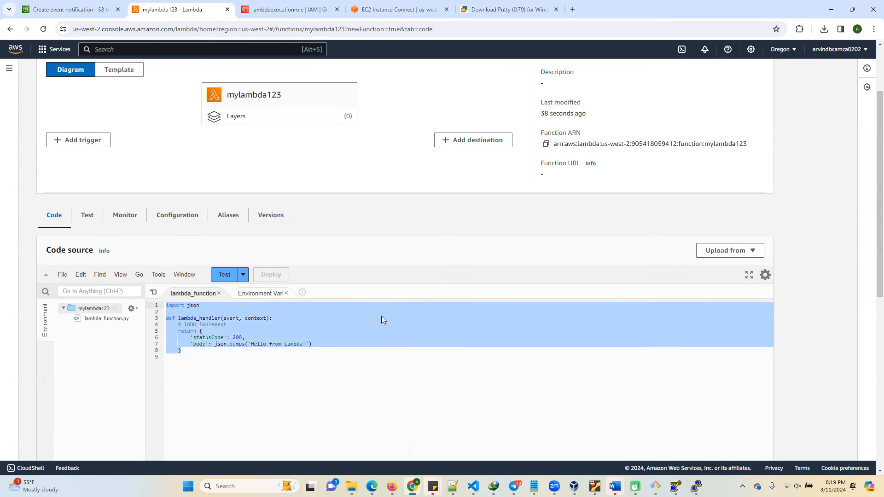
{"action": "left_click", "coordinate": [350, 364]}
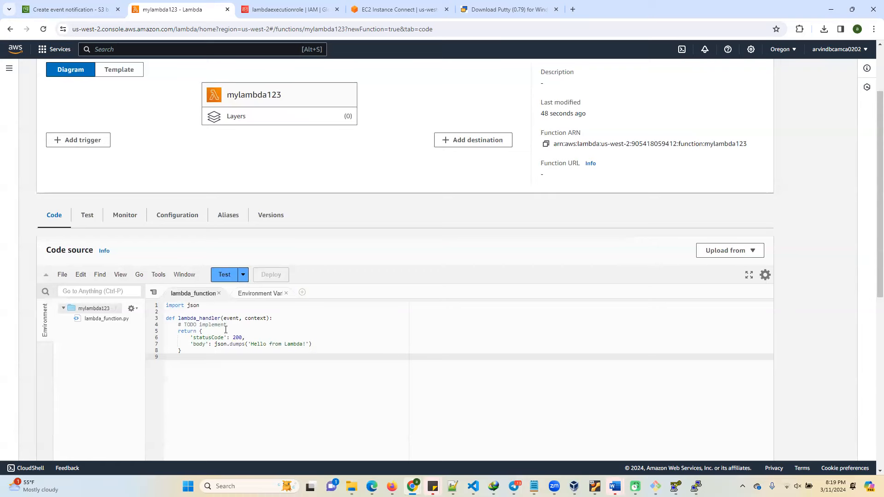
{"action": "scroll", "coordinate": [106, 274], "scroll_direction": "up", "scroll_amount": 2}
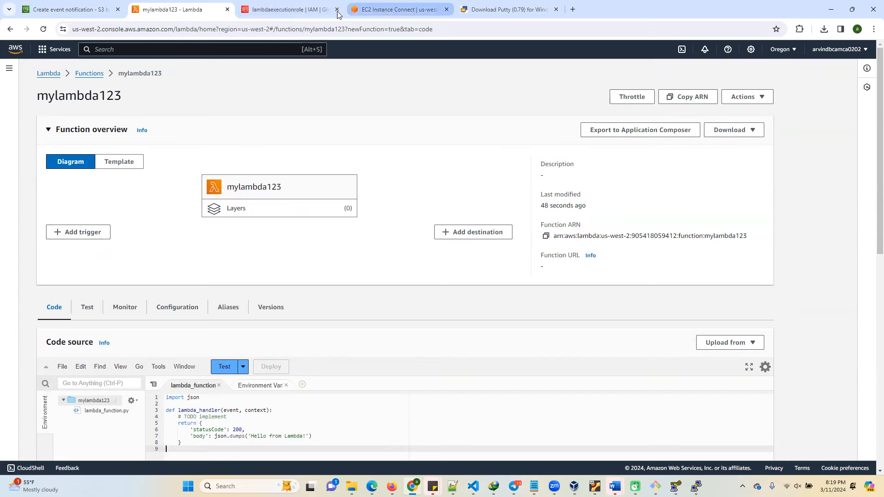
Return to the S3 event notification form and choose the Lambda function mylambda123 as the destination.
{"action": "left_click", "coordinate": [299, 13]}
{"action": "left_click", "coordinate": [399, 9]}
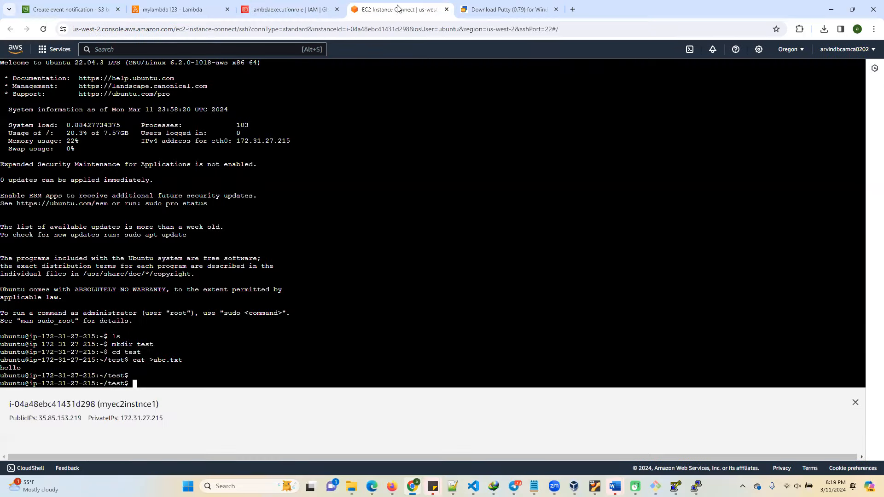
{"action": "left_click", "coordinate": [299, 11]}
{"action": "left_click", "coordinate": [57, 13]}
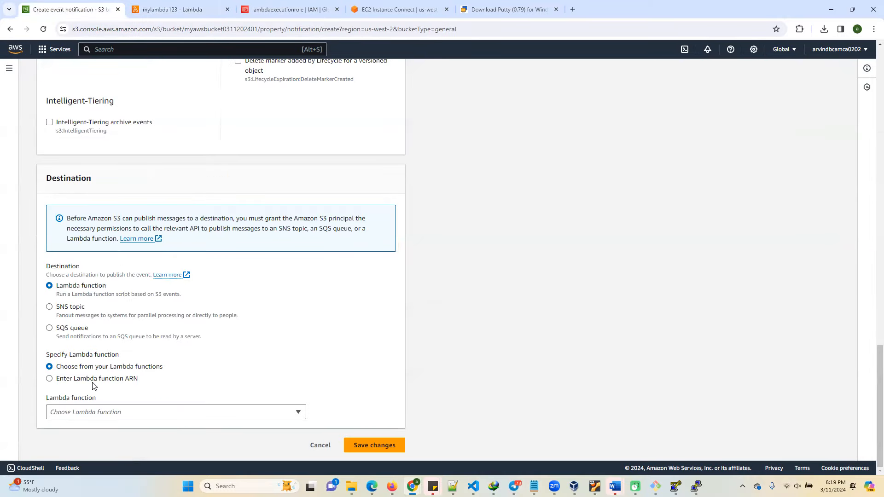
{"action": "left_click", "coordinate": [143, 412]}
{"action": "double_click", "coordinate": [312, 378]}
{"action": "left_click", "coordinate": [166, 414]}
{"action": "left_click", "coordinate": [226, 376]}
{"action": "left_click", "coordinate": [50, 307]}
{"action": "left_click", "coordinate": [49, 286]}
{"action": "left_click", "coordinate": [157, 415]}
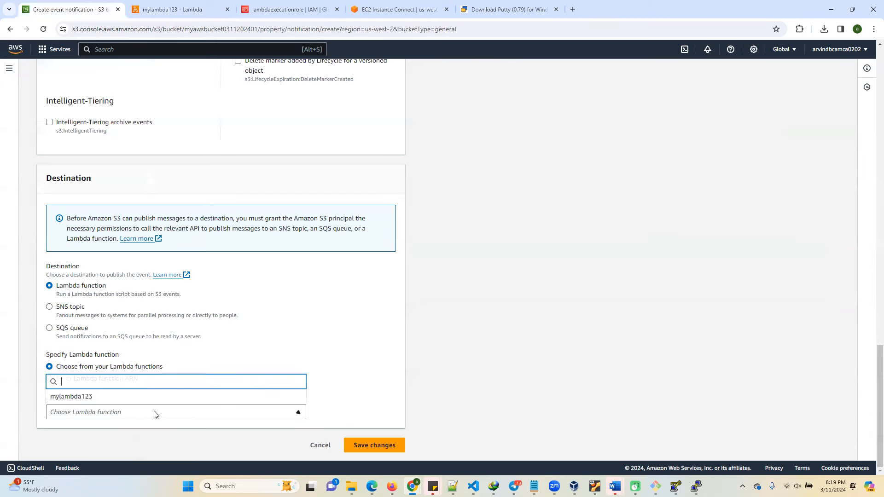
{"action": "left_click", "coordinate": [71, 398]}
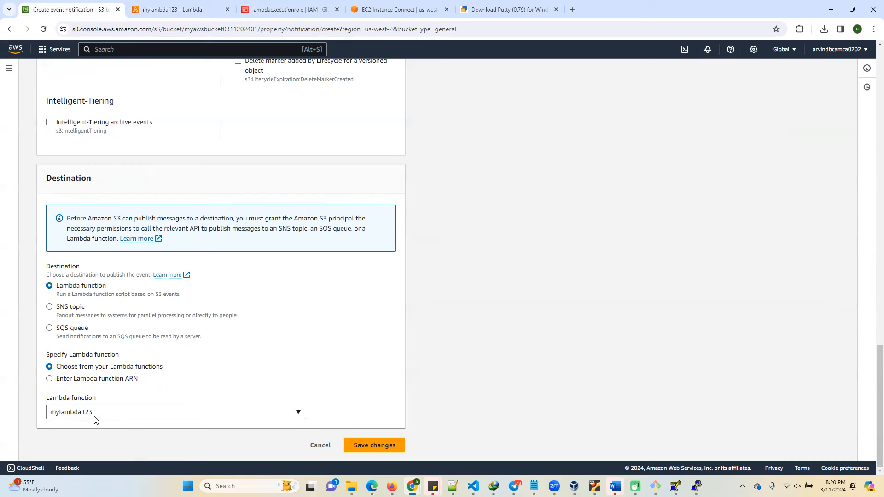
Review the event notification's name, prefix, suffix and event types, and save the notification.
{"action": "scroll", "coordinate": [190, 259], "scroll_direction": "up", "scroll_amount": 20}
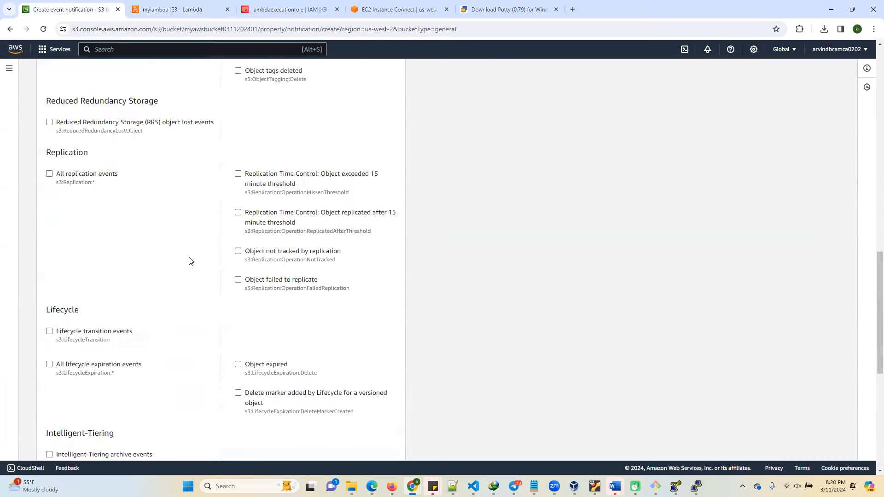
{"action": "scroll", "coordinate": [184, 160], "scroll_direction": "up", "scroll_amount": 2}
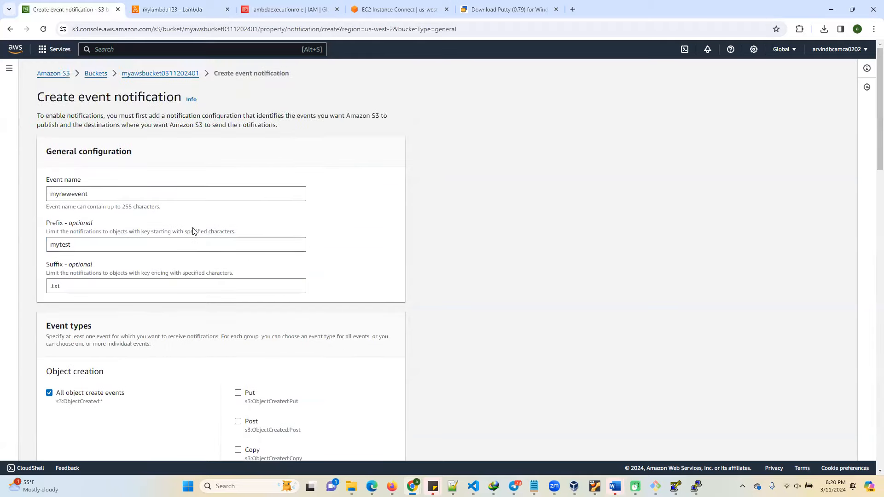
{"action": "scroll", "coordinate": [194, 229], "scroll_direction": "down", "scroll_amount": 20}
{"action": "scroll", "coordinate": [254, 359], "scroll_direction": "down", "scroll_amount": 1}
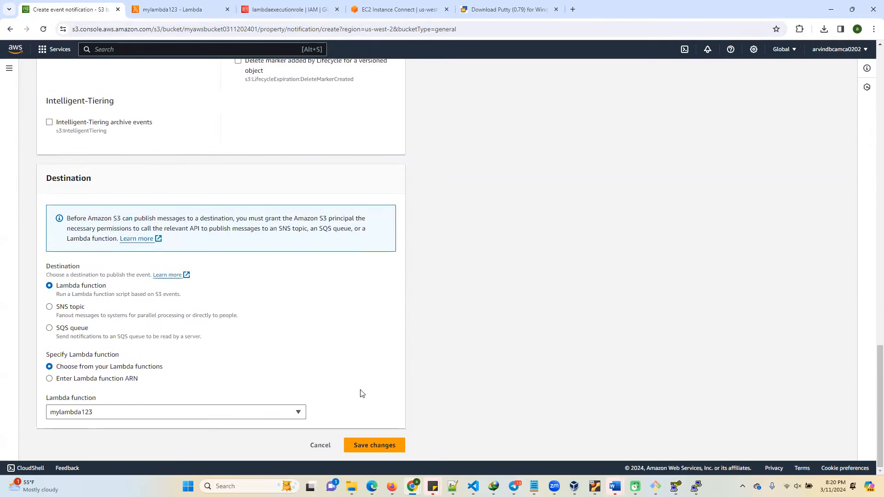
{"action": "left_click", "coordinate": [371, 446]}
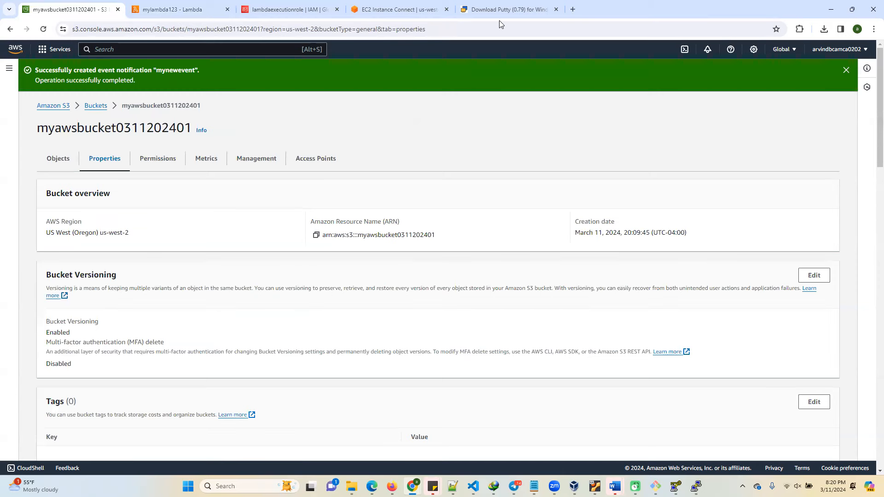
Return to the mylambda123 function page and reload it to check the triggers in its overview diagram.
{"action": "left_click", "coordinate": [184, 11]}
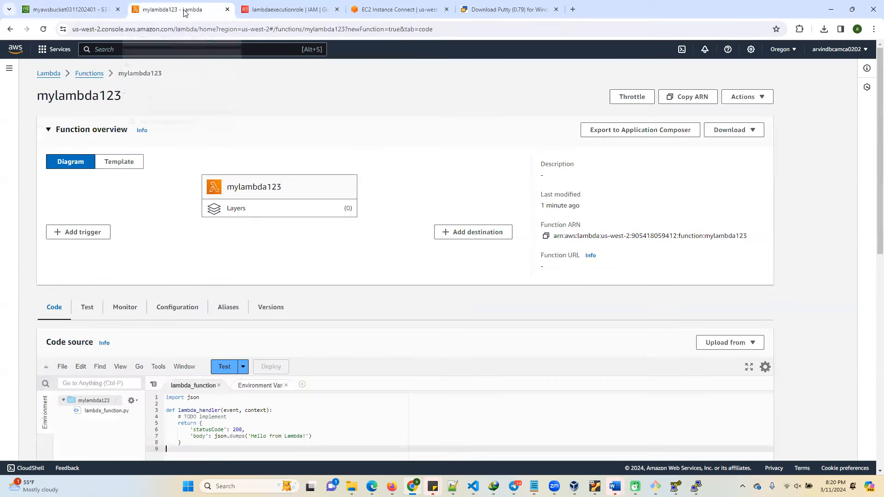
{"action": "left_click", "coordinate": [209, 29]}
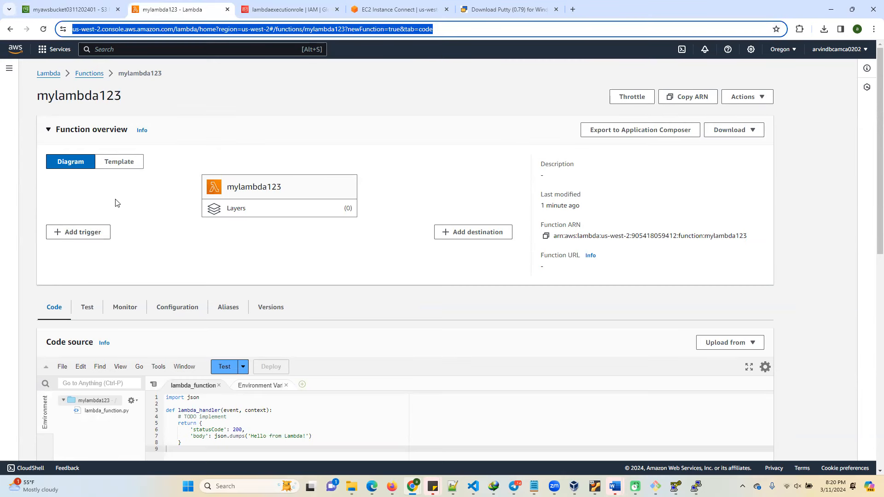
{"action": "key", "text": "Return"}
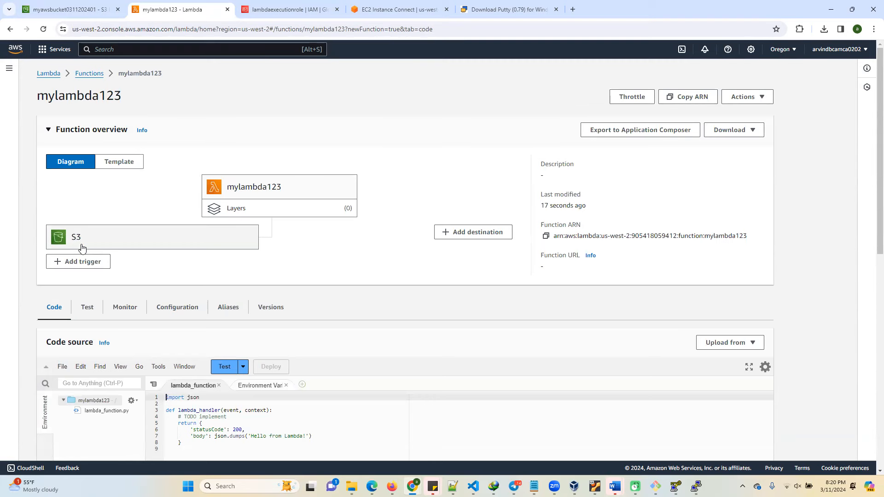
{"action": "left_click", "coordinate": [79, 262]}
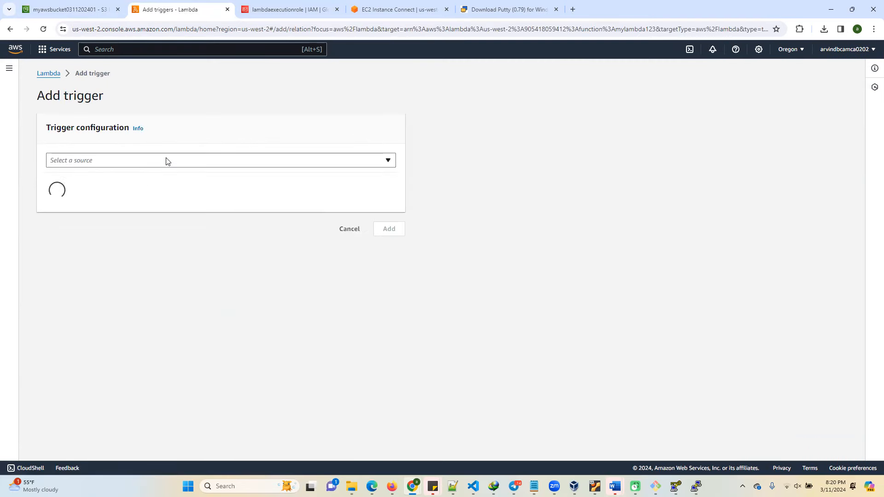
{"action": "left_click", "coordinate": [167, 161]}
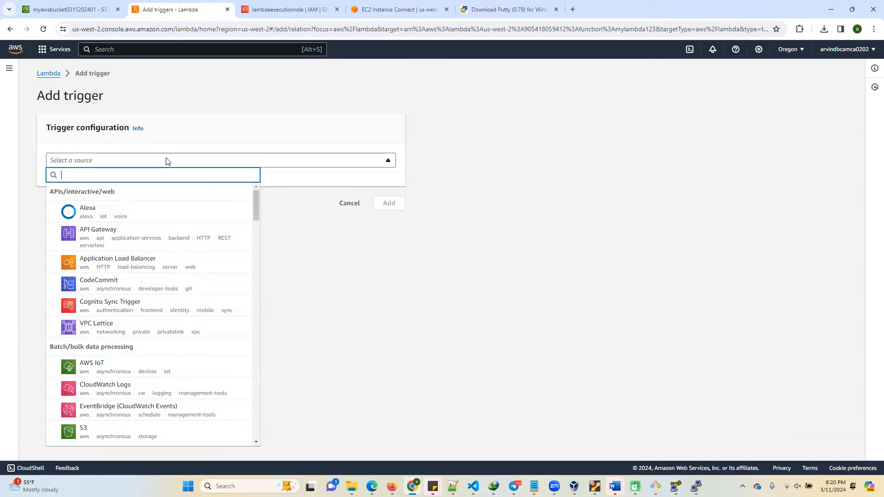
{"action": "type", "text": "s3"}
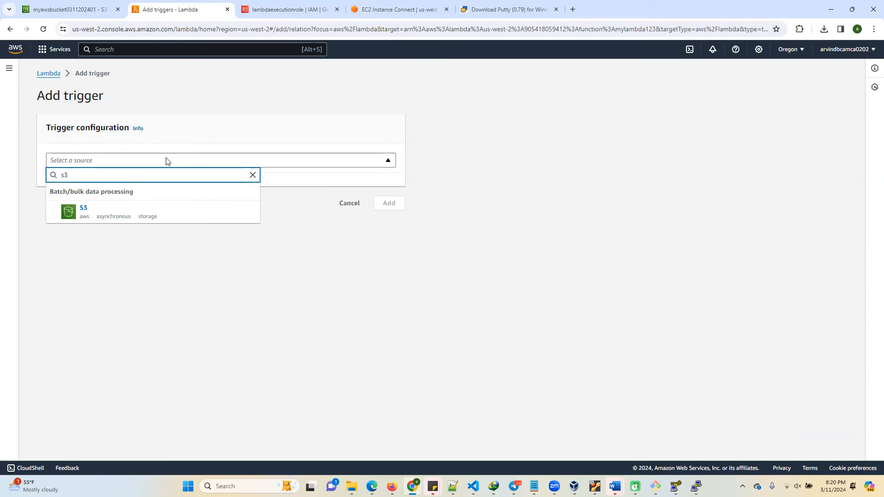
{"action": "left_click", "coordinate": [83, 210]}
{"action": "scroll", "coordinate": [101, 362], "scroll_direction": "down", "scroll_amount": 2}
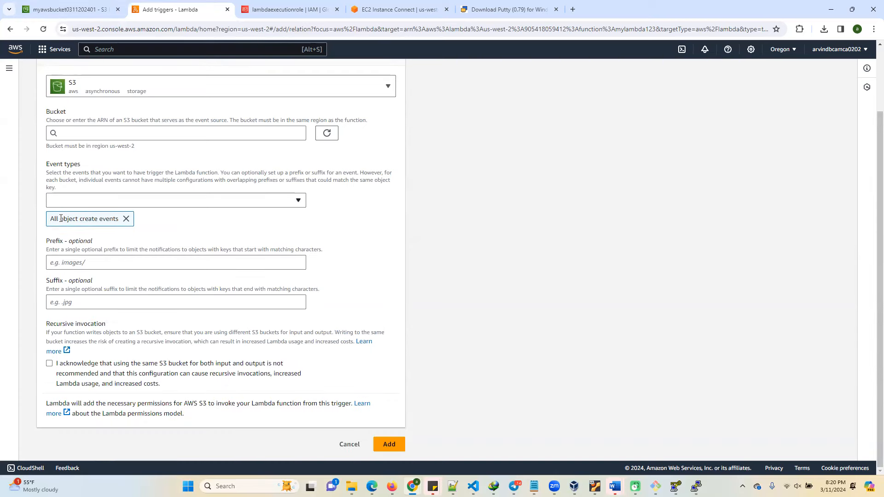
{"action": "left_click", "coordinate": [80, 136]}
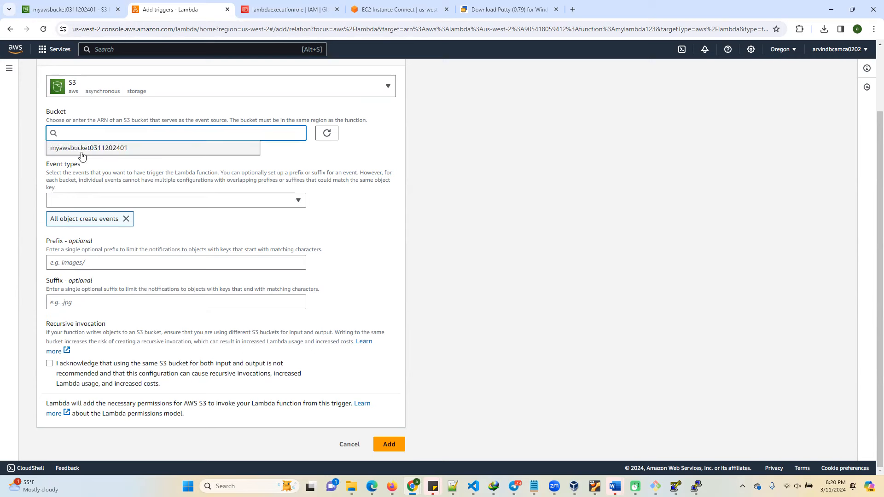
{"action": "left_click", "coordinate": [82, 149]}
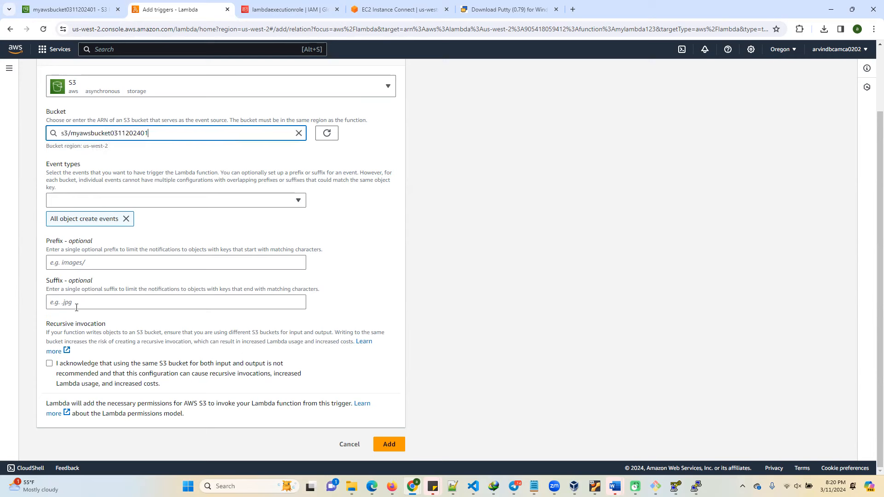
Try to set the new S3 trigger's prefix to mytest, and return to the mylambda123 function page without adding the trigger.
{"action": "left_click", "coordinate": [73, 262]}
{"action": "type", "text": "my"}
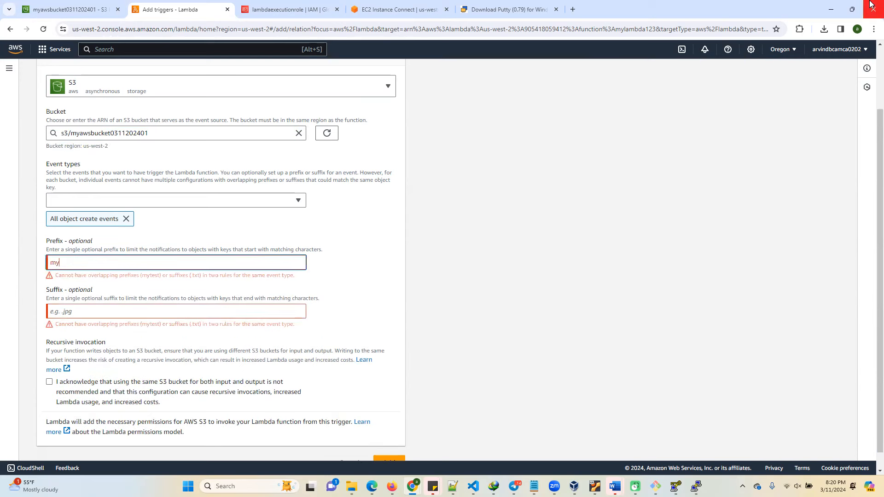
{"action": "type", "text": "test"}
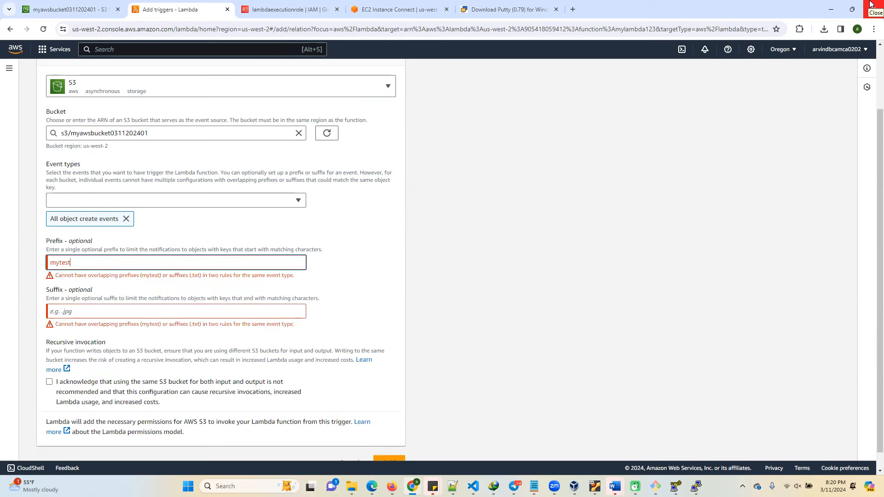
{"action": "left_click", "coordinate": [160, 316]}
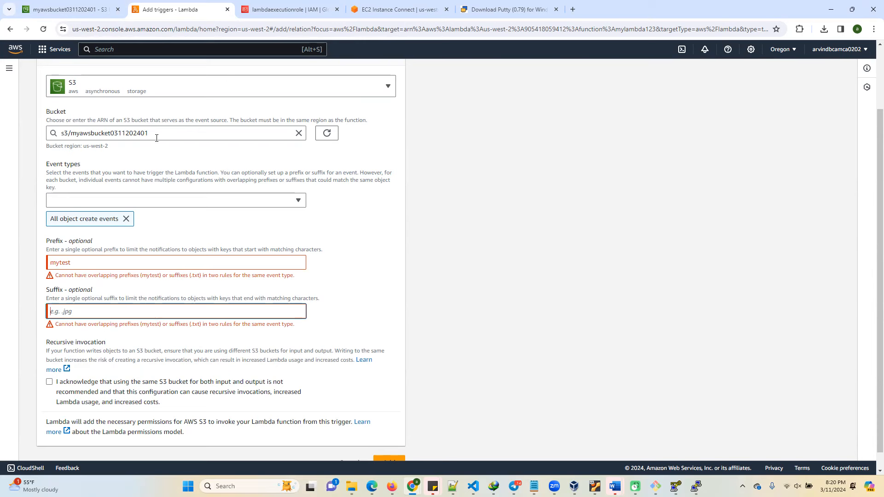
{"action": "scroll", "coordinate": [216, 140], "scroll_direction": "up", "scroll_amount": 3}
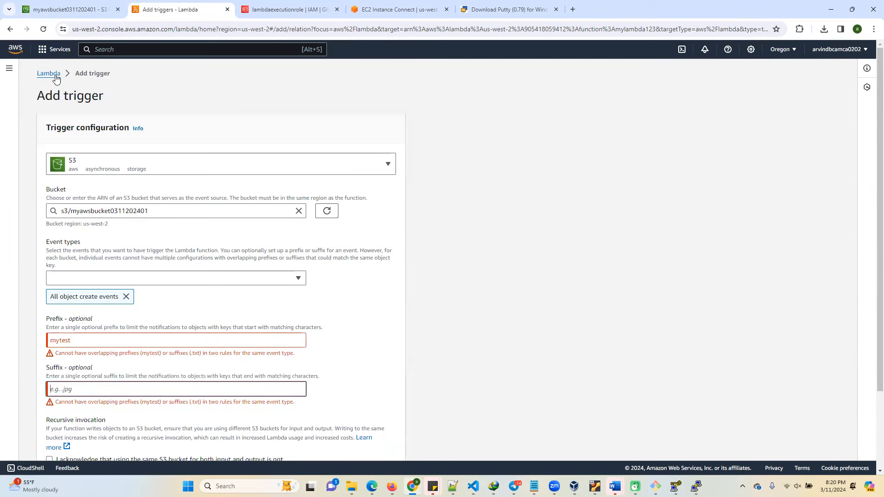
{"action": "left_click", "coordinate": [54, 76]}
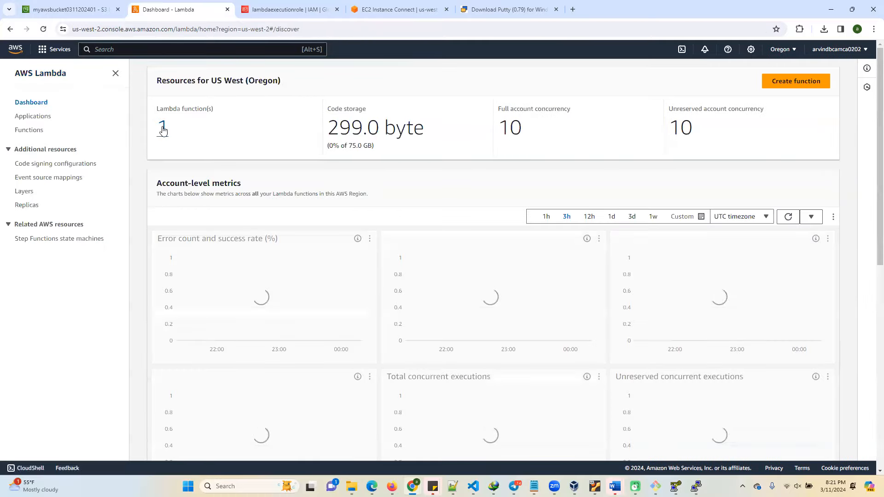
{"action": "left_click", "coordinate": [162, 126]}
{"action": "left_click", "coordinate": [206, 165]}
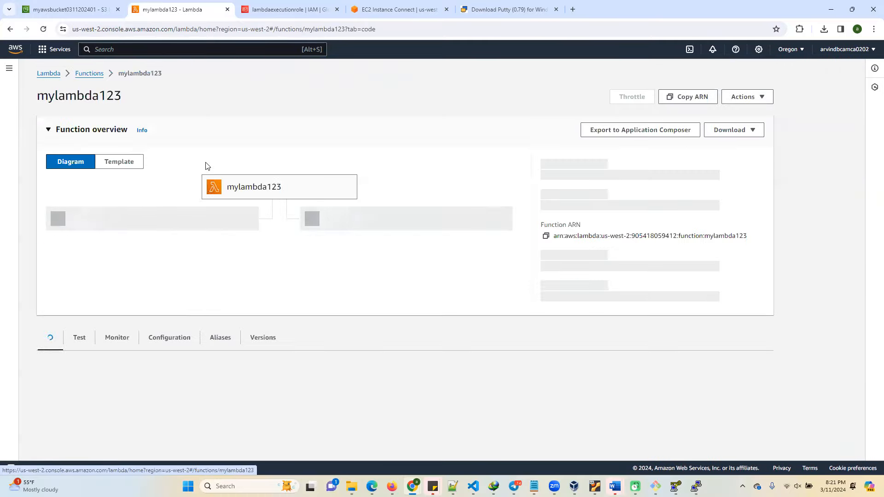
{"action": "left_click", "coordinate": [74, 9]}
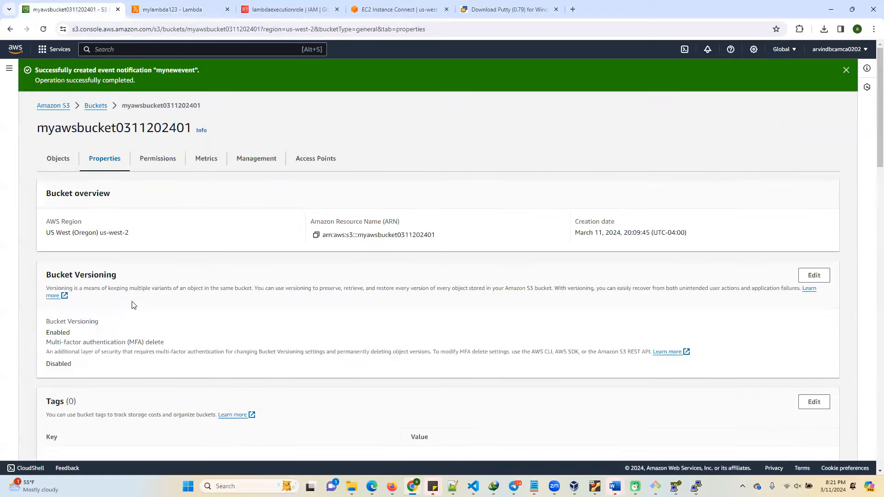
{"action": "scroll", "coordinate": [92, 386], "scroll_direction": "down", "scroll_amount": 5}
{"action": "scroll", "coordinate": [155, 361], "scroll_direction": "up", "scroll_amount": 5}
{"action": "scroll", "coordinate": [178, 330], "scroll_direction": "down", "scroll_amount": 10}
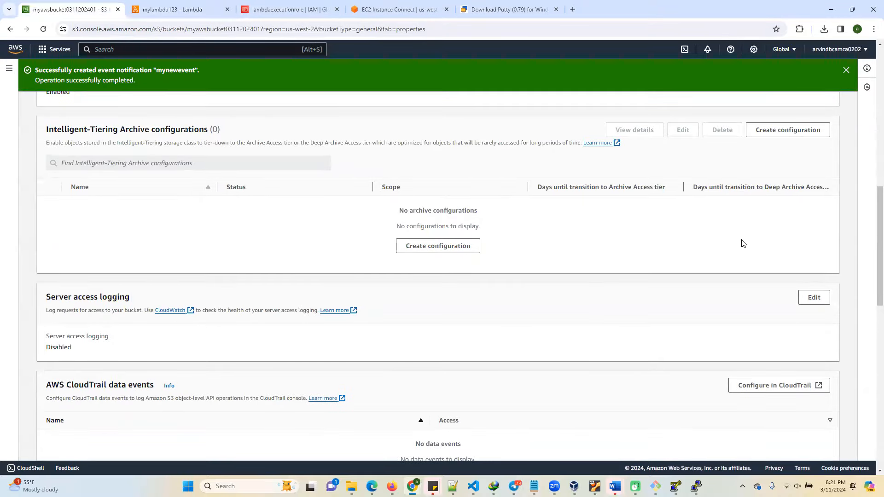
{"action": "scroll", "coordinate": [643, 336], "scroll_direction": "down", "scroll_amount": 4}
{"action": "scroll", "coordinate": [271, 330], "scroll_direction": "up", "scroll_amount": 6}
{"action": "scroll", "coordinate": [241, 335], "scroll_direction": "down", "scroll_amount": 6}
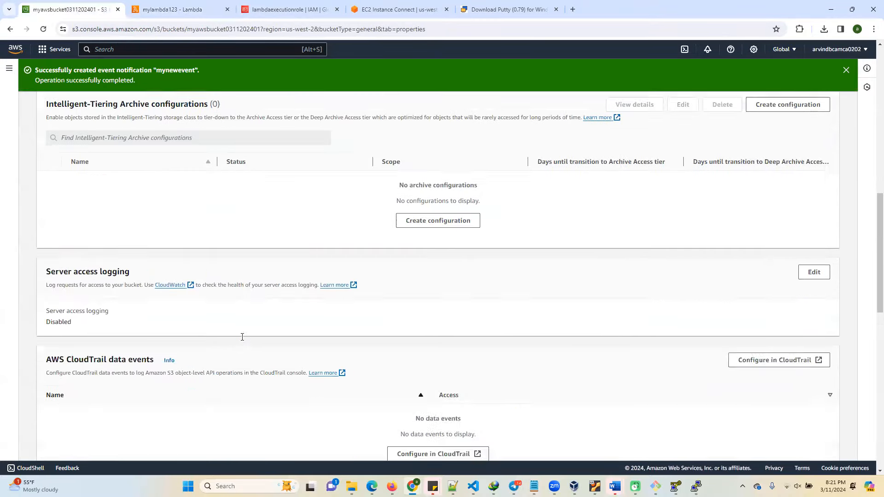
{"action": "scroll", "coordinate": [210, 345], "scroll_direction": "down", "scroll_amount": 5}
{"action": "left_click", "coordinate": [50, 216]}
{"action": "left_click", "coordinate": [705, 167]}
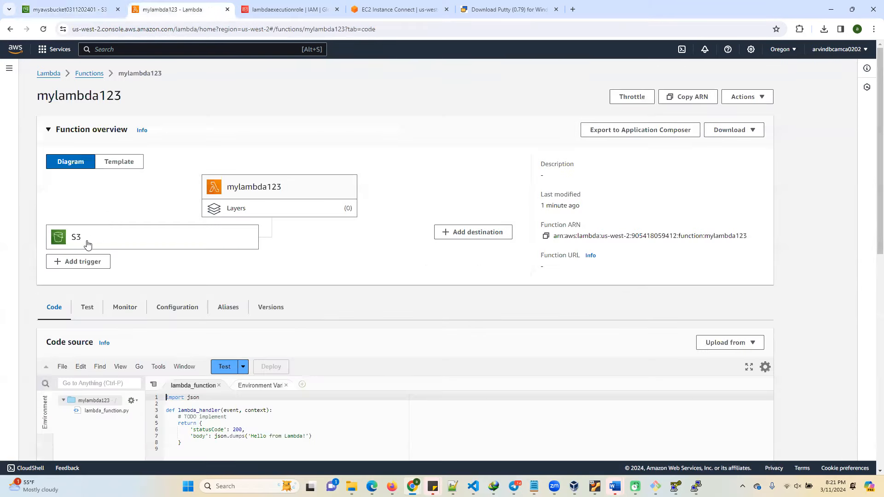
Reload the mylambda123 function page to check the triggers in its overview diagram after deleting the bucket notification.
{"action": "left_click", "coordinate": [173, 9]}
{"action": "left_click", "coordinate": [308, 29]}
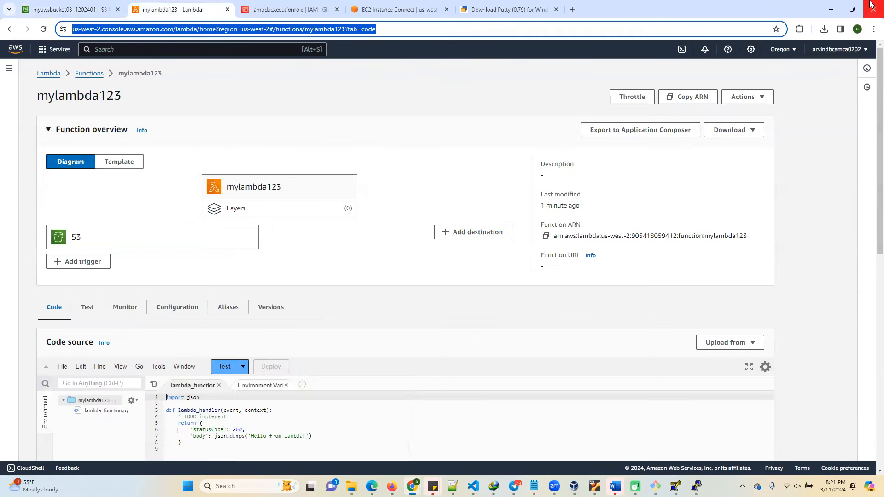
{"action": "key", "text": "Return"}
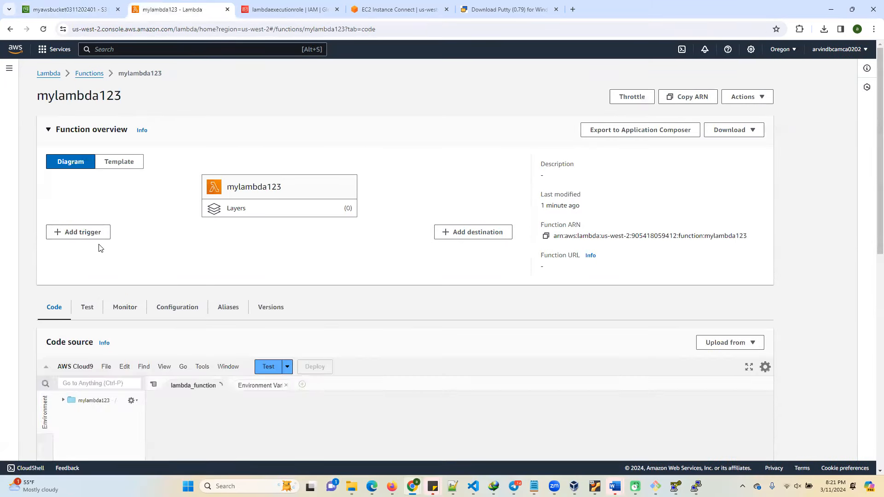
{"action": "left_click", "coordinate": [82, 233]}
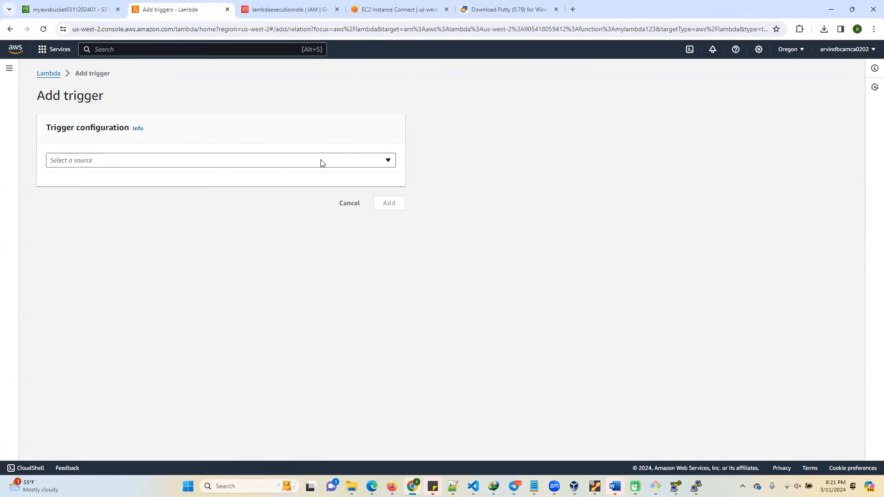
{"action": "left_click", "coordinate": [321, 161]}
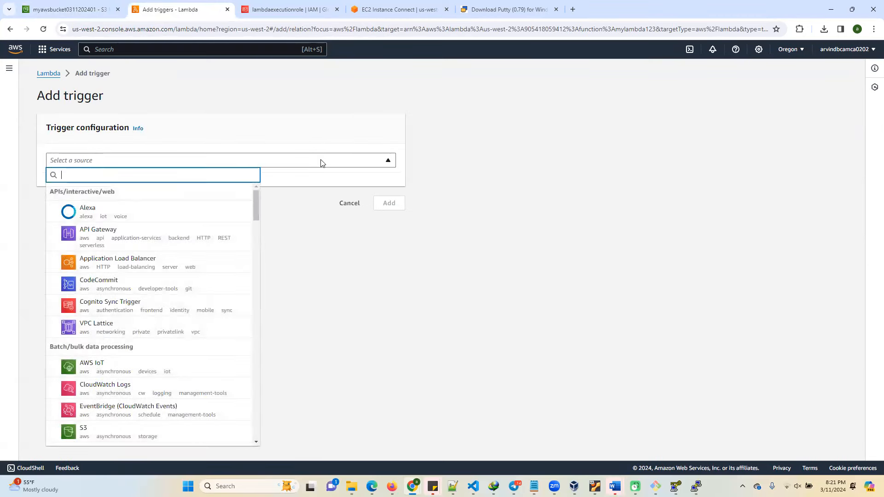
{"action": "left_click", "coordinate": [98, 428]}
{"action": "left_click", "coordinate": [198, 211]}
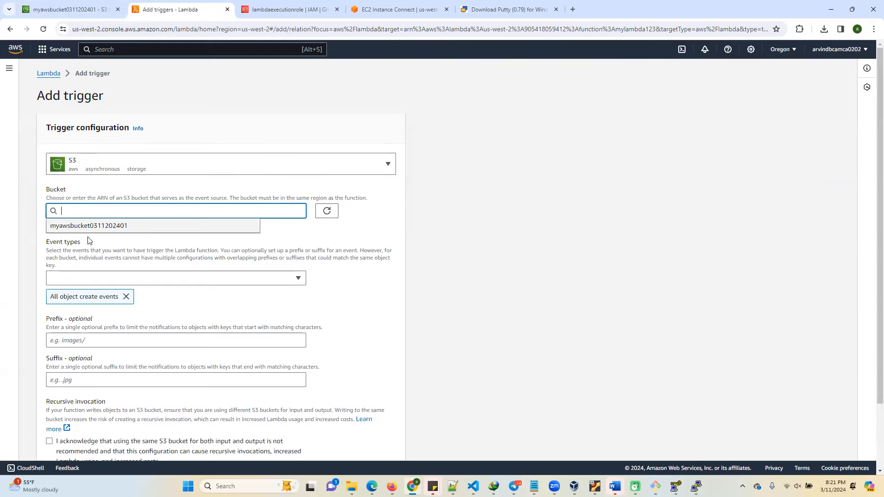
{"action": "left_click", "coordinate": [91, 226]}
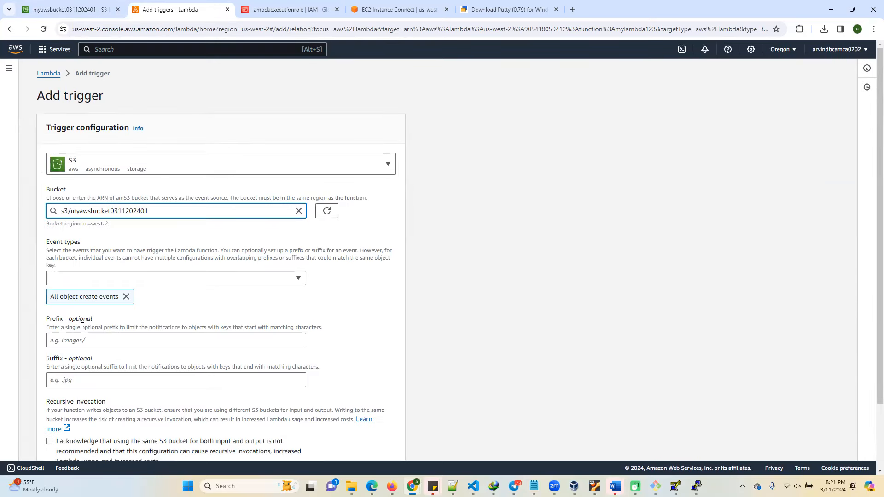
Set the trigger's prefix to mytest and suffix to .txt, acknowledge the recursive invocation notice, and add the trigger.
{"action": "scroll", "coordinate": [108, 308], "scroll_direction": "down", "scroll_amount": 3}
{"action": "left_click", "coordinate": [115, 267]}
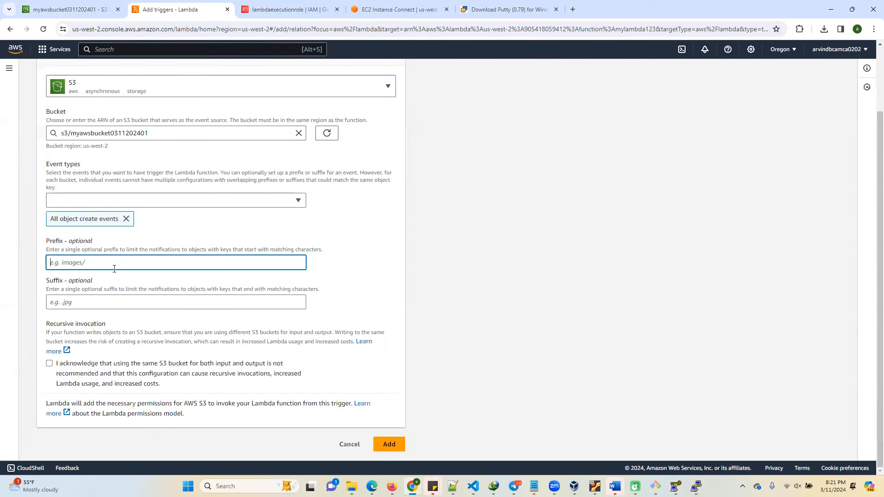
{"action": "type", "text": "mytest"}
{"action": "left_click", "coordinate": [77, 307]}
{"action": "type", "text": ".txt"}
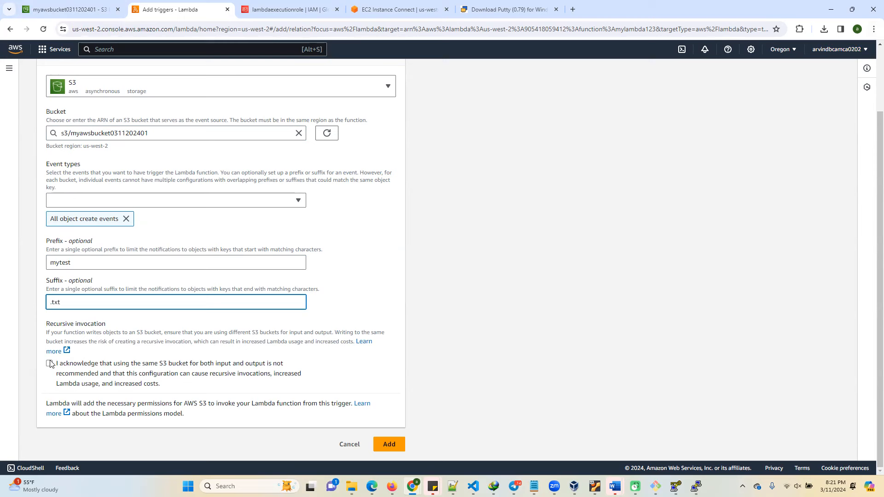
{"action": "left_click", "coordinate": [50, 364]}
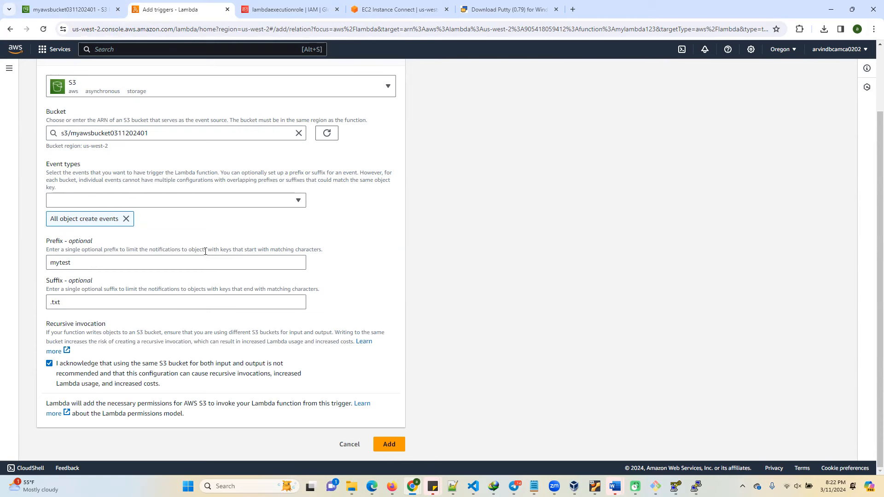
{"action": "left_click", "coordinate": [389, 445]}
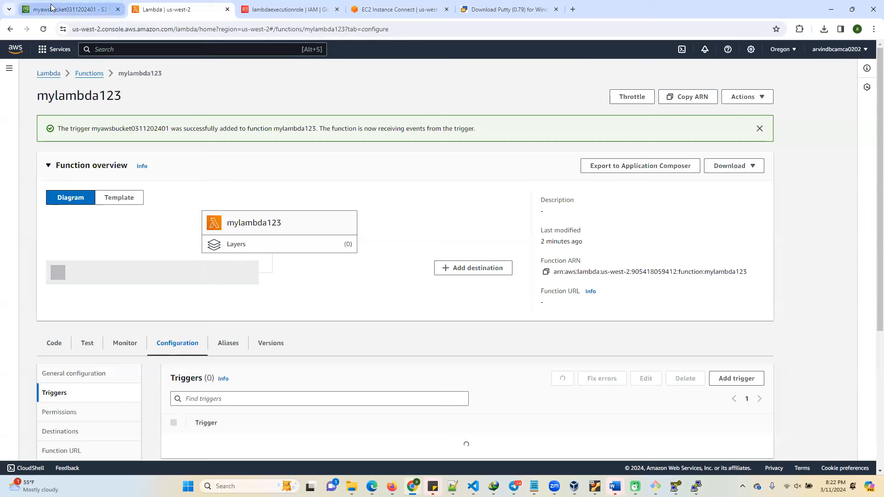
{"action": "left_click", "coordinate": [64, 9]}
{"action": "left_click", "coordinate": [250, 37]}
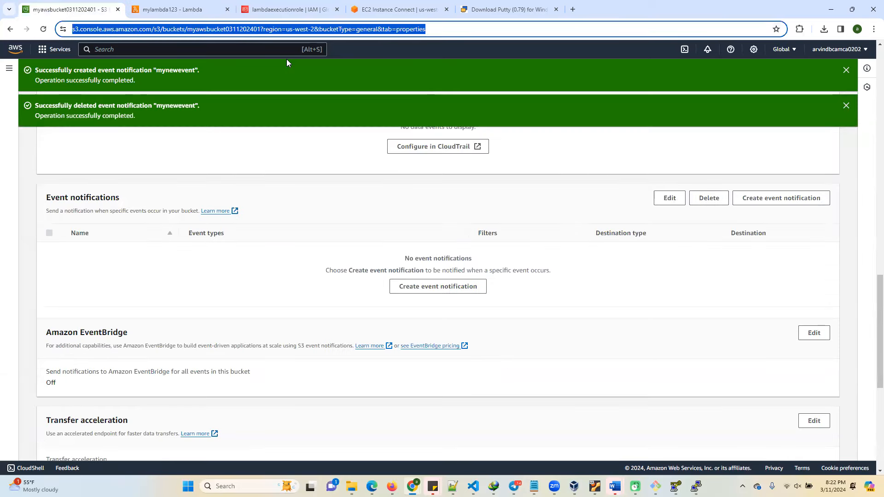
{"action": "key", "text": "Return"}
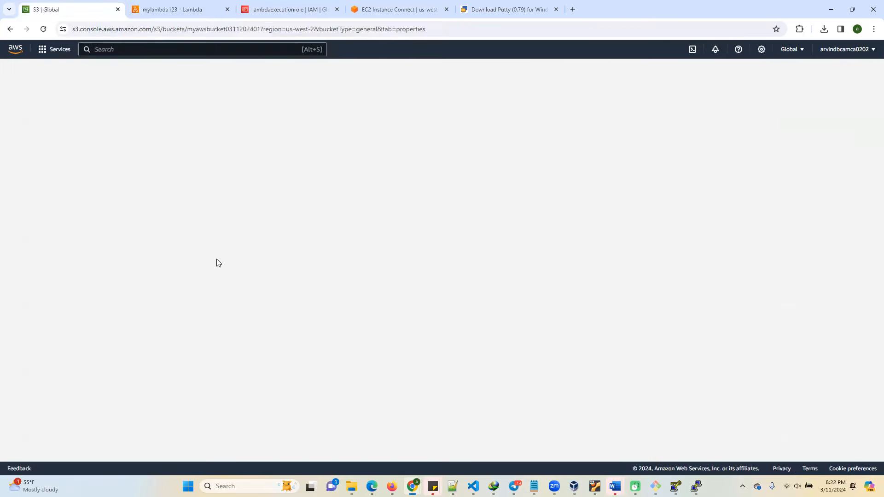
{"action": "left_click", "coordinate": [404, 31]}
{"action": "key", "text": "Return"}
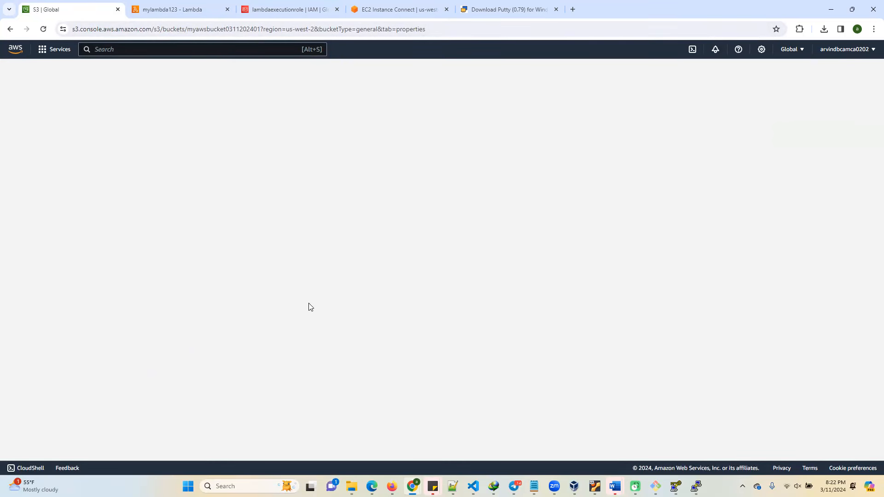
{"action": "left_click", "coordinate": [262, 28]}
{"action": "key", "text": "Return"}
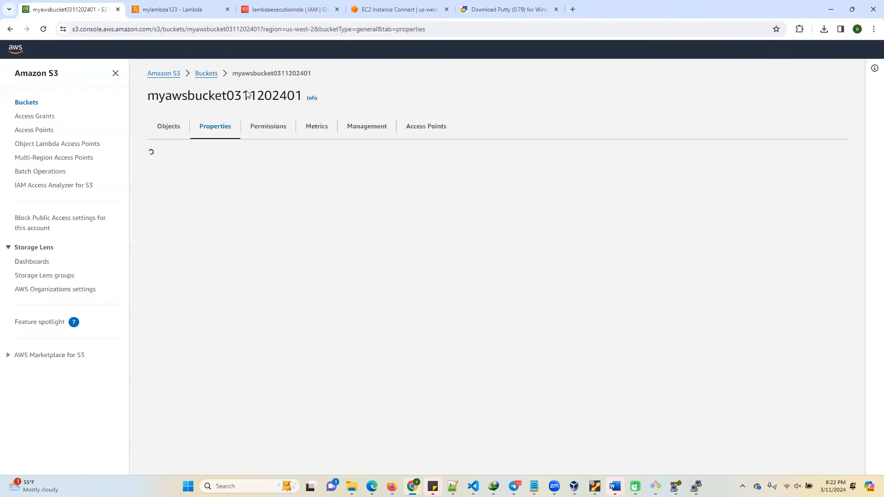
{"action": "scroll", "coordinate": [278, 318], "scroll_direction": "down", "scroll_amount": 6}
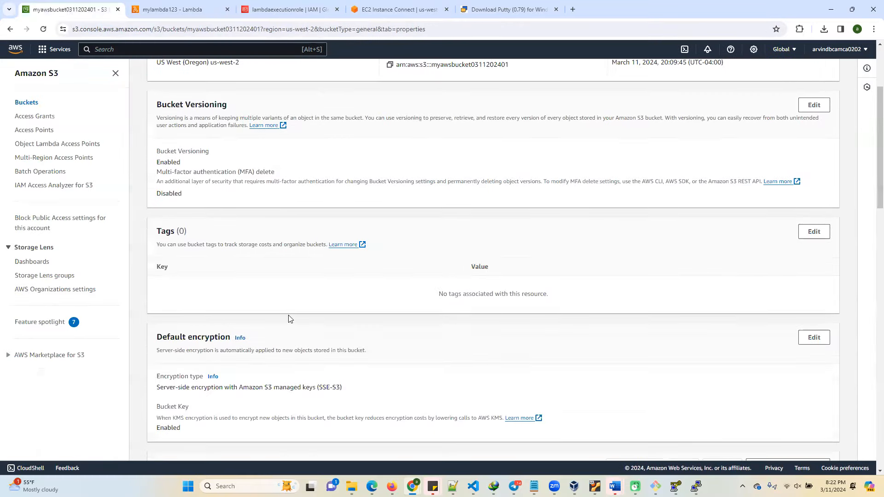
{"action": "scroll", "coordinate": [278, 318], "scroll_direction": "down", "scroll_amount": 3}
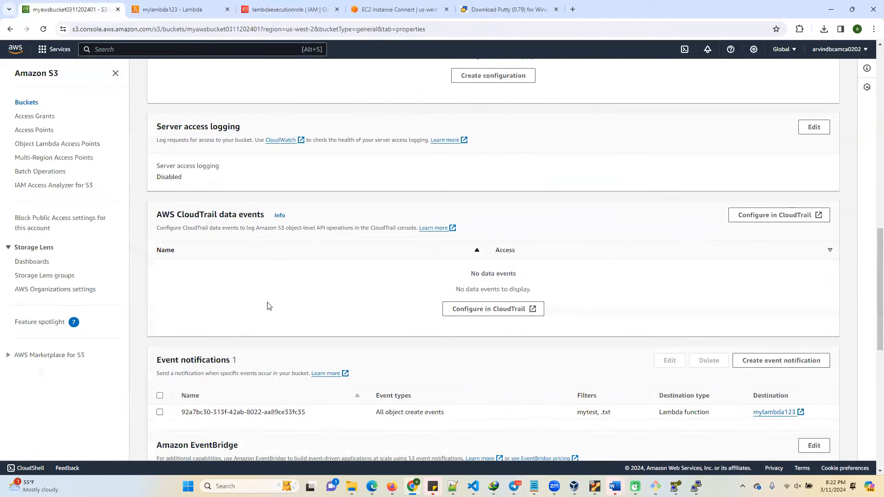
{"action": "scroll", "coordinate": [269, 307], "scroll_direction": "down", "scroll_amount": 3}
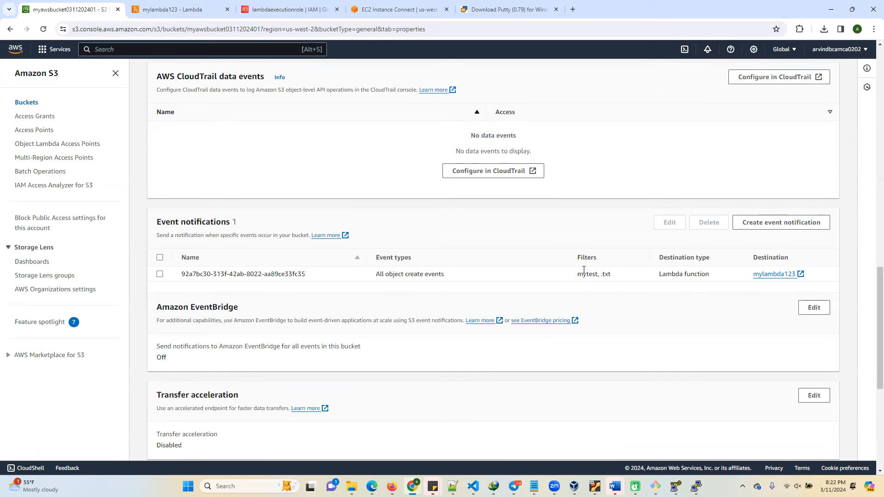
Return to mylambda123, check its trigger configuration, and open the function's source code.
{"action": "left_click", "coordinate": [186, 9]}
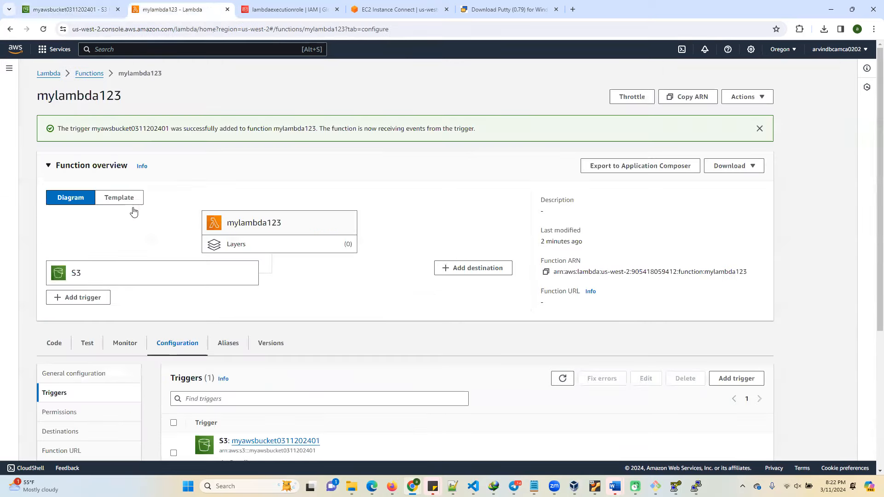
{"action": "scroll", "coordinate": [198, 275], "scroll_direction": "down", "scroll_amount": 3}
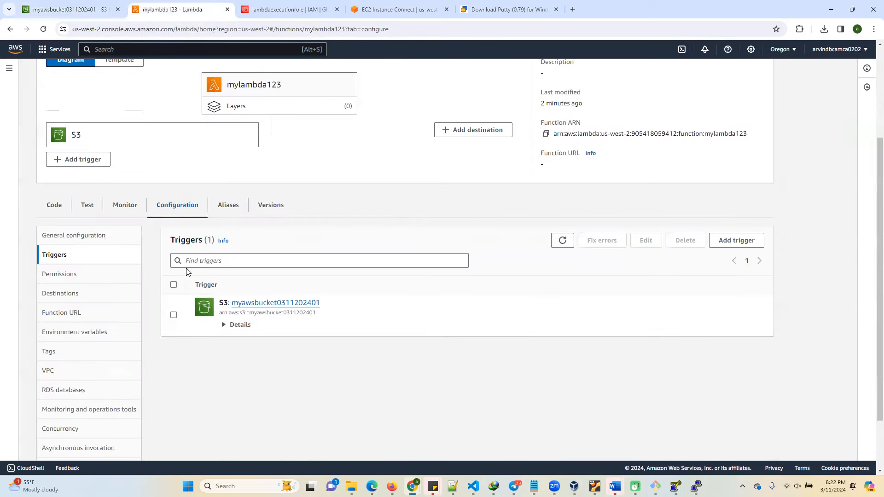
{"action": "left_click", "coordinate": [62, 207]}
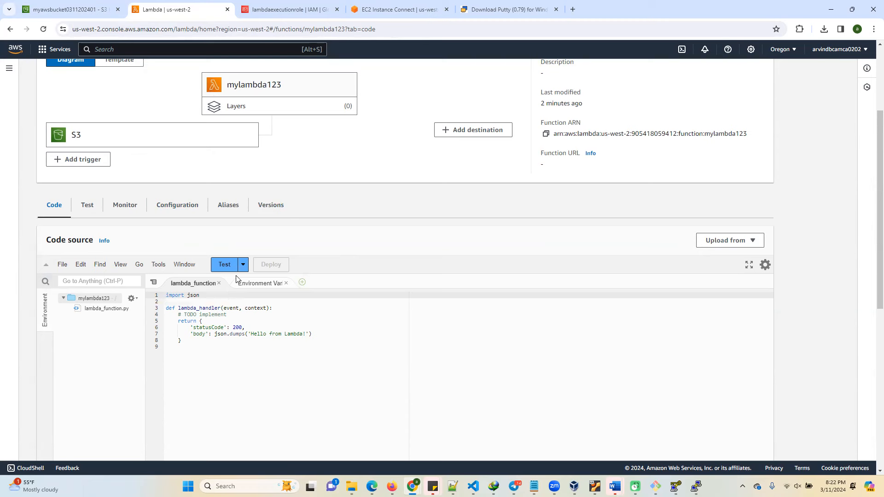
Browse the source services available for a new Lambda trigger, and cancel without adding one.
{"action": "left_click", "coordinate": [72, 161]}
{"action": "left_click", "coordinate": [150, 161]}
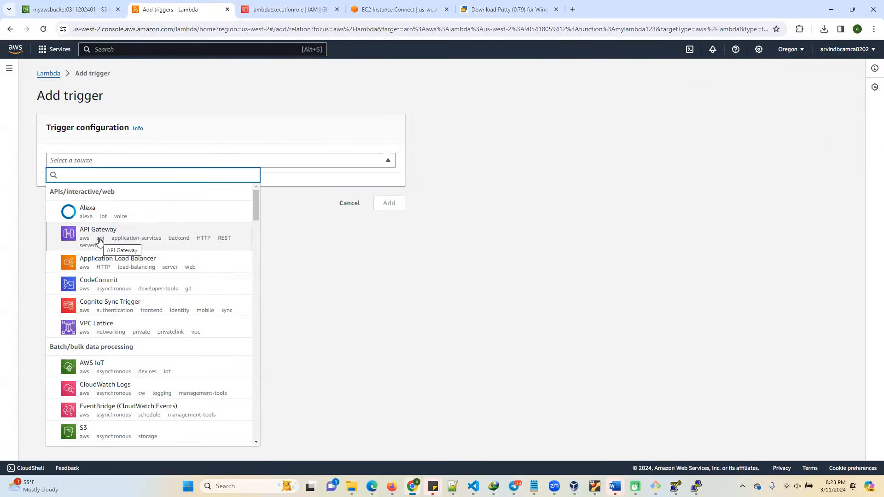
{"action": "scroll", "coordinate": [122, 395], "scroll_direction": "down", "scroll_amount": 2}
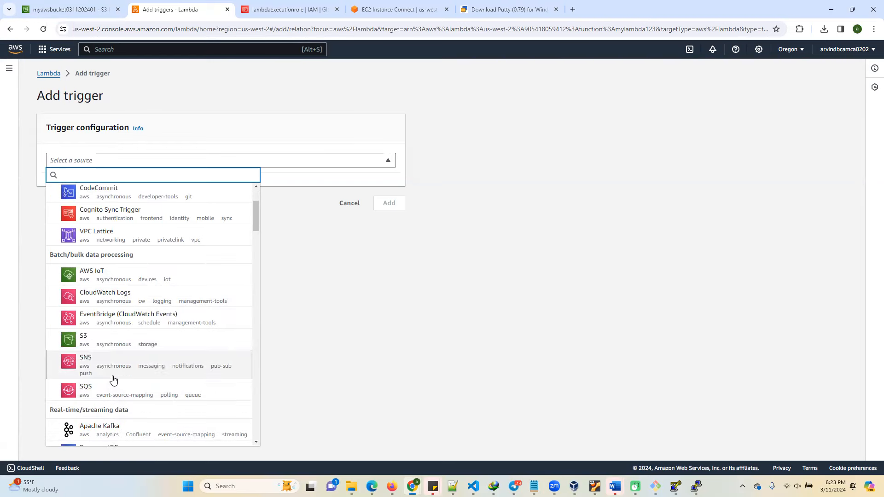
{"action": "scroll", "coordinate": [107, 304], "scroll_direction": "up", "scroll_amount": 2}
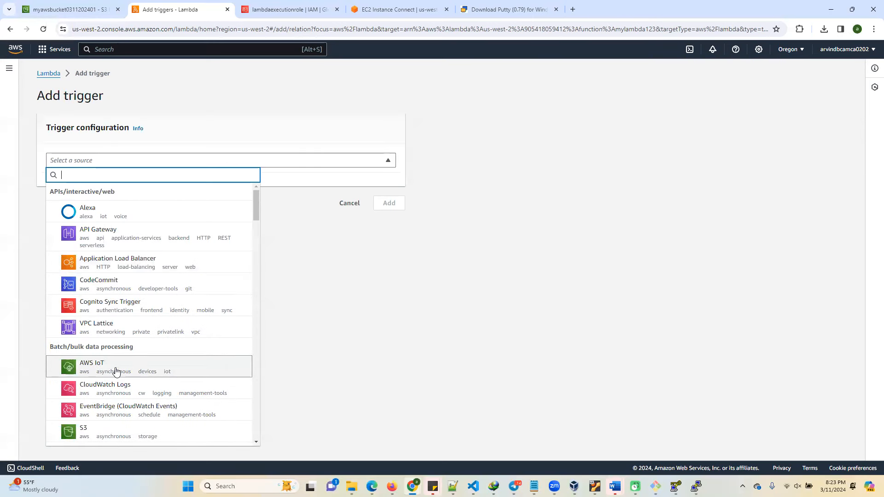
{"action": "left_click", "coordinate": [348, 323]}
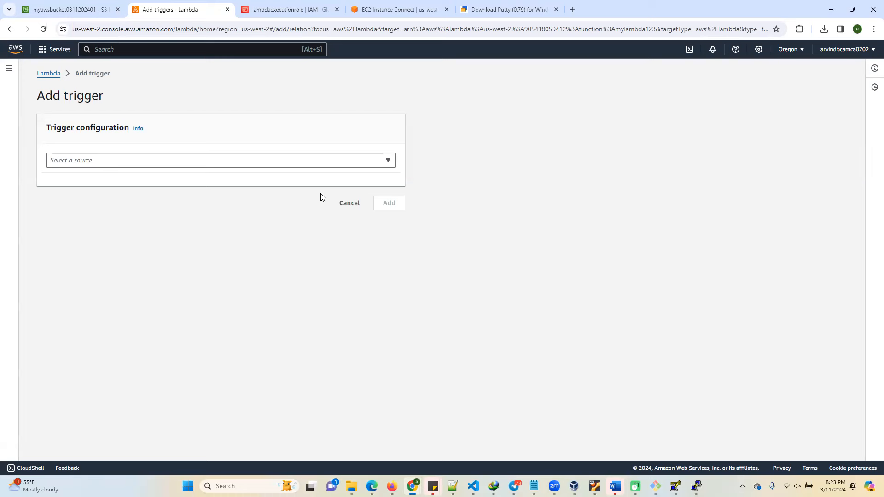
{"action": "left_click", "coordinate": [348, 204]}
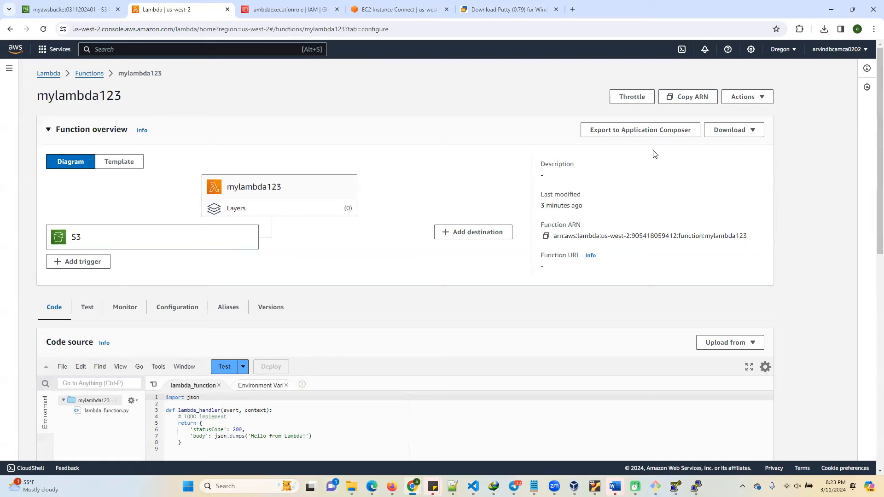
Search the web in a new tab for "s3 file to read using lambda trigger" and open the AWS tutorial on invoking Lambda from S3.
{"action": "left_click", "coordinate": [572, 10]}
{"action": "type", "text": "s3 file to read using lambda"}
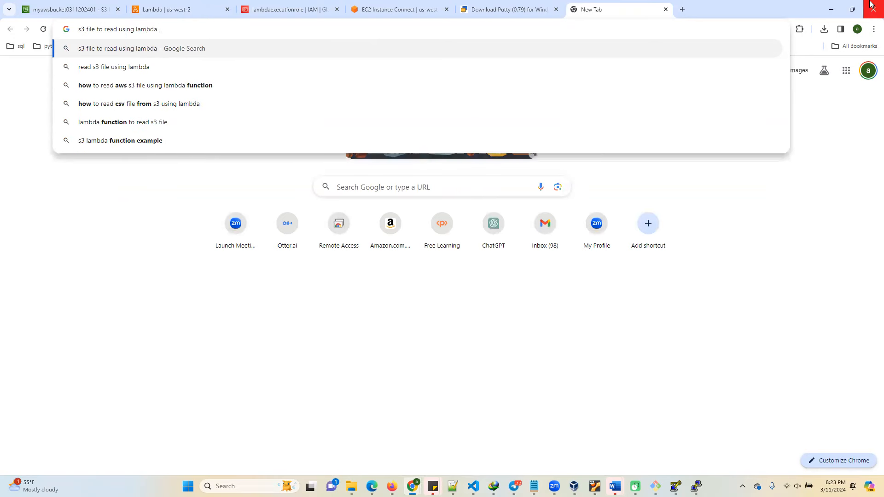
{"action": "type", "text": " trig"}
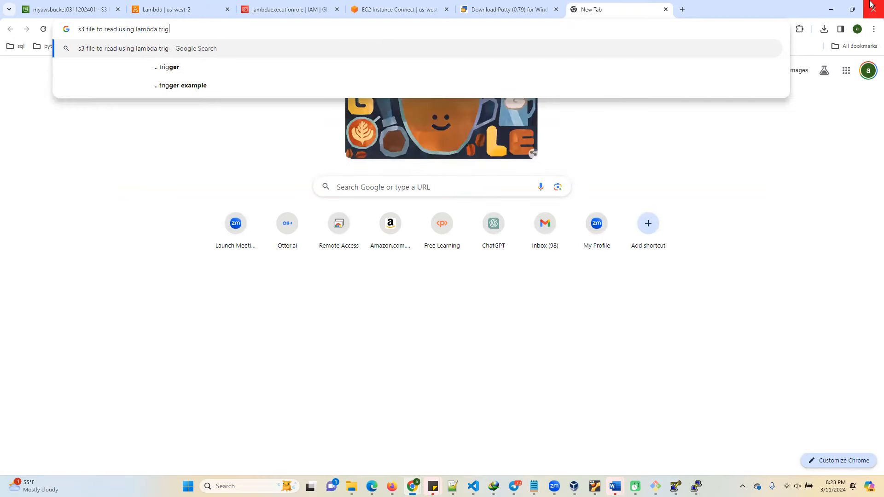
{"action": "type", "text": "ger"}
{"action": "key", "text": "Return"}
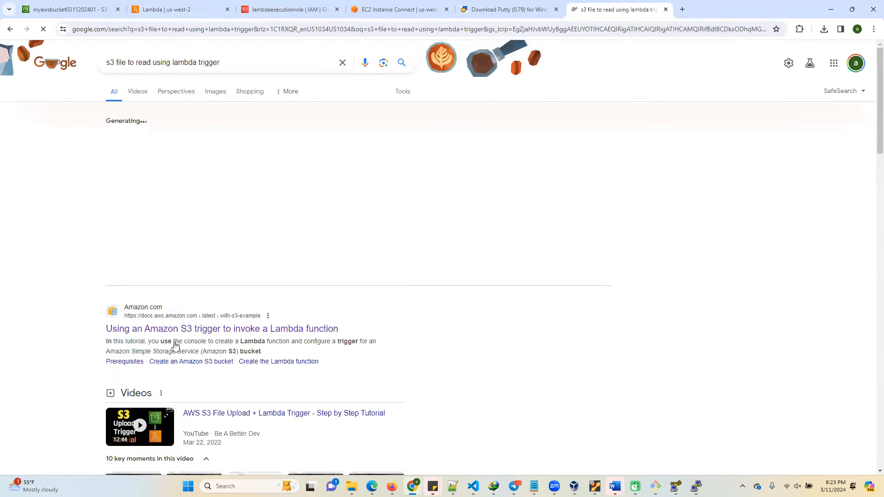
{"action": "left_click", "coordinate": [196, 330]}
Find the Python (Boto3) sample in the tutorial's function code section and examine how it reads the bucket and key from the event.
{"action": "scroll", "coordinate": [262, 321], "scroll_direction": "down", "scroll_amount": 5}
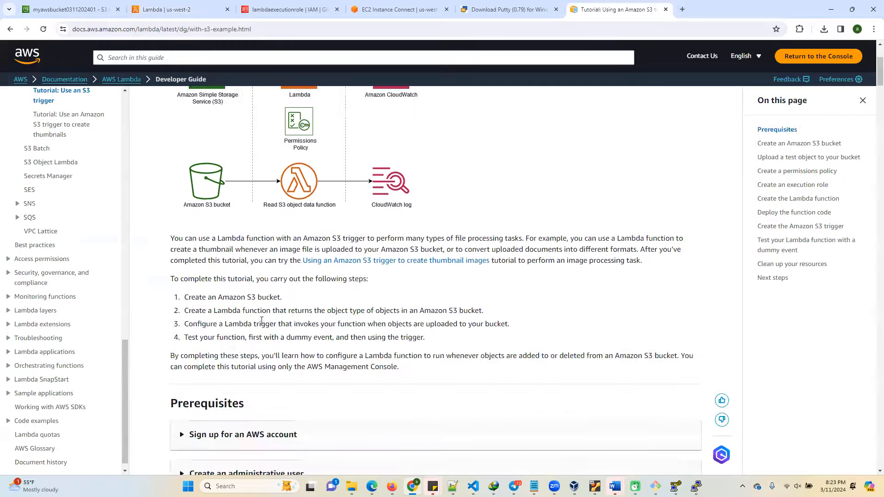
{"action": "scroll", "coordinate": [262, 321], "scroll_direction": "down", "scroll_amount": 3}
{"action": "scroll", "coordinate": [221, 345], "scroll_direction": "down", "scroll_amount": 6}
{"action": "scroll", "coordinate": [291, 359], "scroll_direction": "down", "scroll_amount": 15}
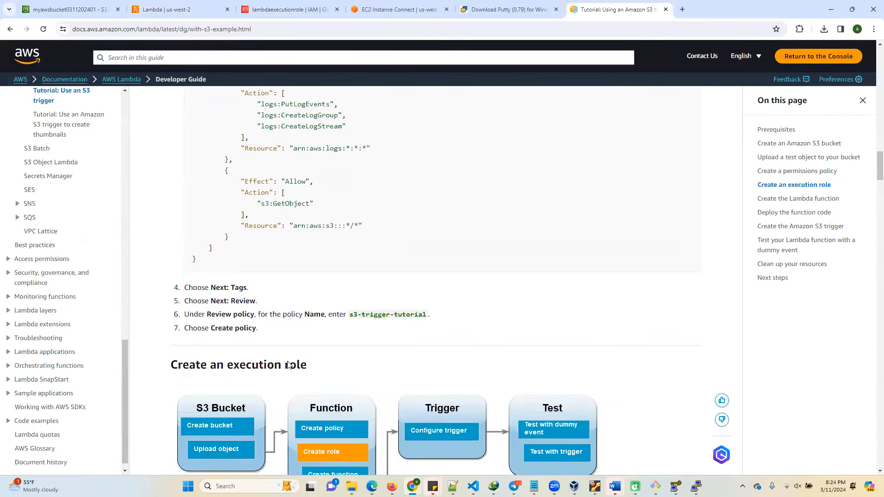
{"action": "scroll", "coordinate": [288, 364], "scroll_direction": "down", "scroll_amount": 20}
{"action": "scroll", "coordinate": [286, 370], "scroll_direction": "down", "scroll_amount": 12}
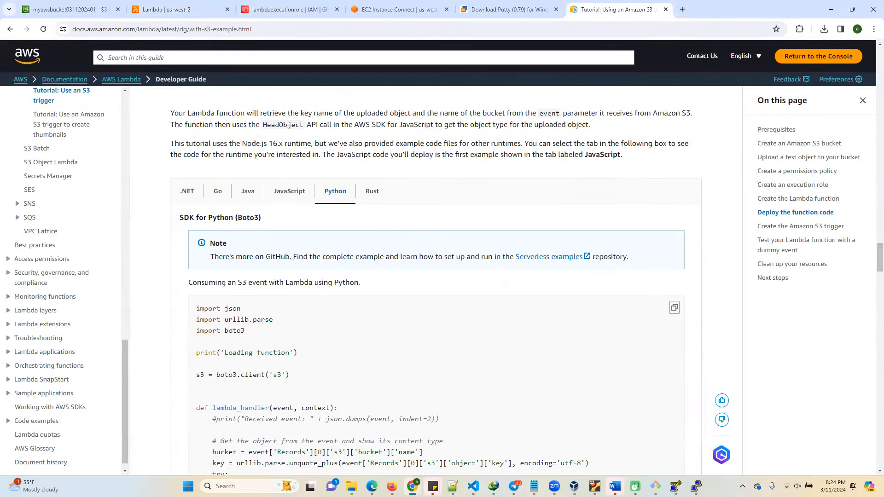
{"action": "scroll", "coordinate": [266, 192], "scroll_direction": "down", "scroll_amount": 4}
{"action": "scroll", "coordinate": [241, 229], "scroll_direction": "up", "scroll_amount": 2}
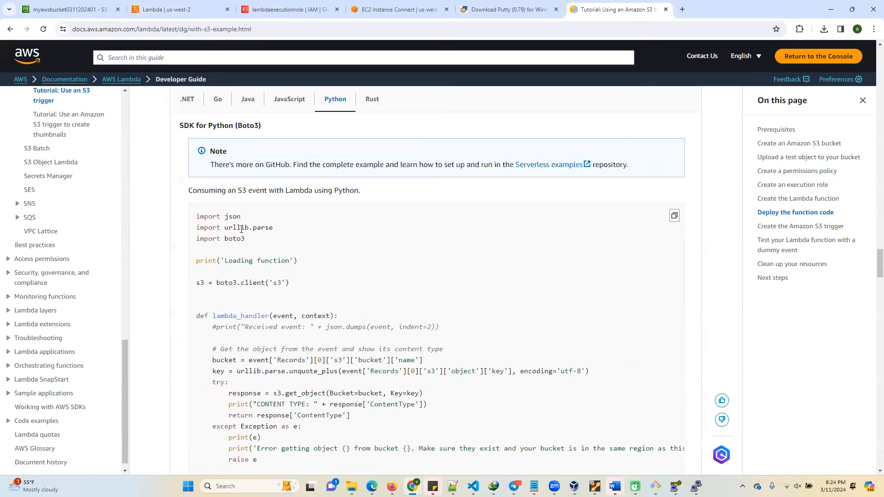
{"action": "scroll", "coordinate": [335, 363], "scroll_direction": "down", "scroll_amount": 1}
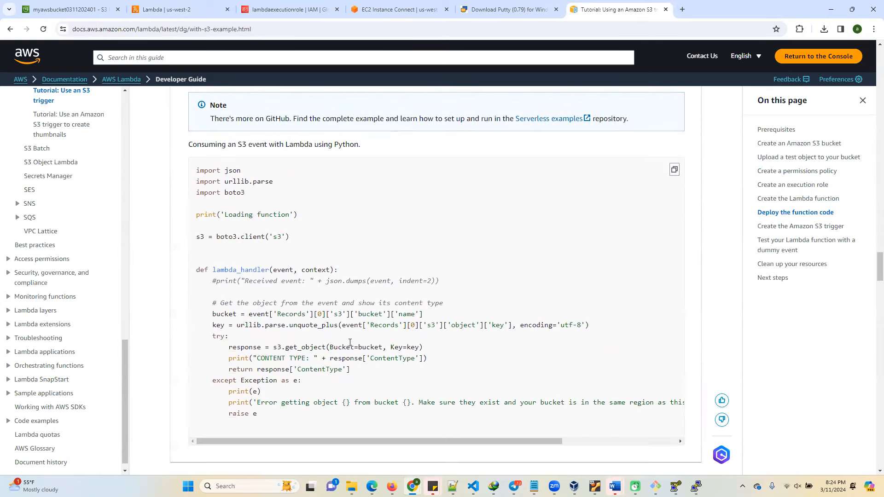
{"action": "left_click_drag", "start_coordinate": [209, 314], "coordinate": [425, 315]}
{"action": "left_click", "coordinate": [287, 313]}
{"action": "double_click", "coordinate": [371, 315]}
{"action": "double_click", "coordinate": [499, 327]}
{"action": "double_click", "coordinate": [372, 316]}
{"action": "double_click", "coordinate": [459, 324]}
{"action": "double_click", "coordinate": [497, 325]}
Copy the complete Python sample from the tutorial and replace the code of mylambda123's lambda_function with it.
{"action": "left_click_drag", "start_coordinate": [269, 418], "coordinate": [170, 162]}
{"action": "right_click", "coordinate": [233, 180]}
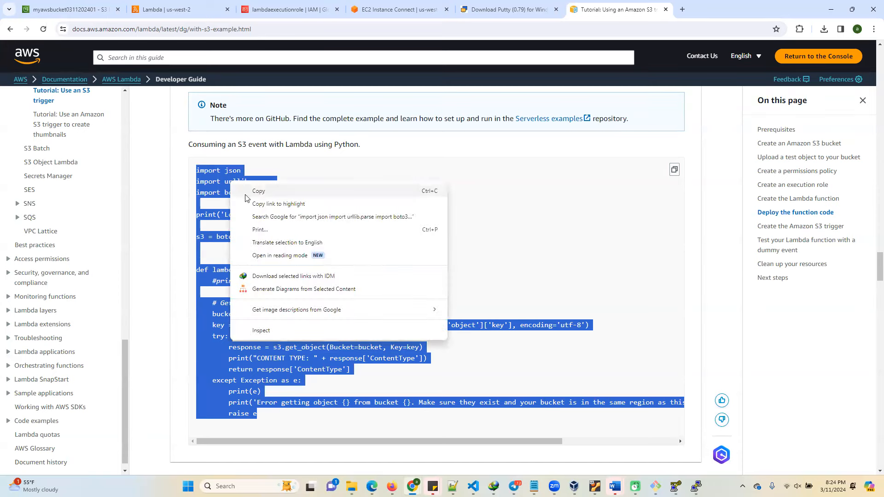
{"action": "left_click", "coordinate": [257, 191]}
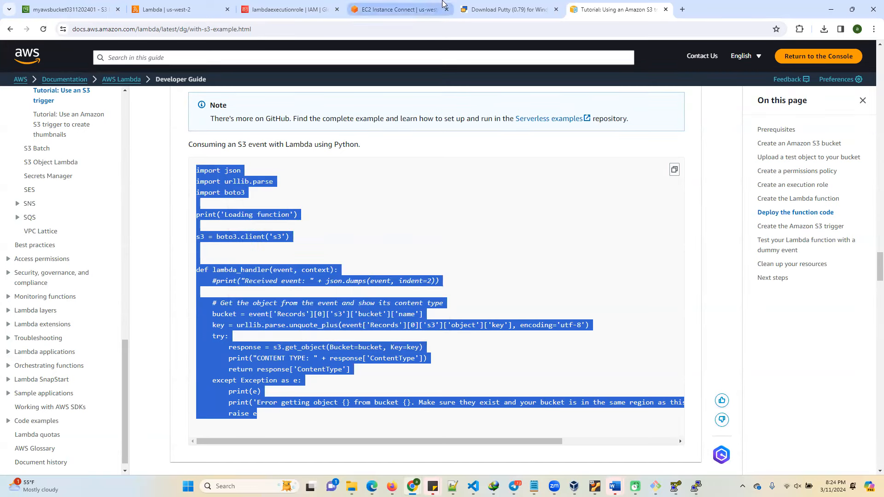
{"action": "left_click", "coordinate": [165, 9]}
{"action": "scroll", "coordinate": [193, 343], "scroll_direction": "down", "scroll_amount": 3}
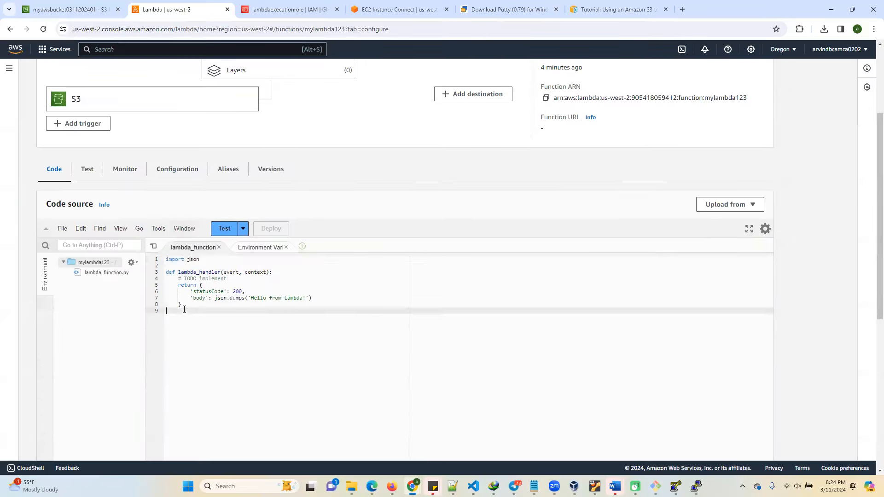
{"action": "key", "text": "ctrl+a"}
{"action": "key", "text": "ctrl+v"}
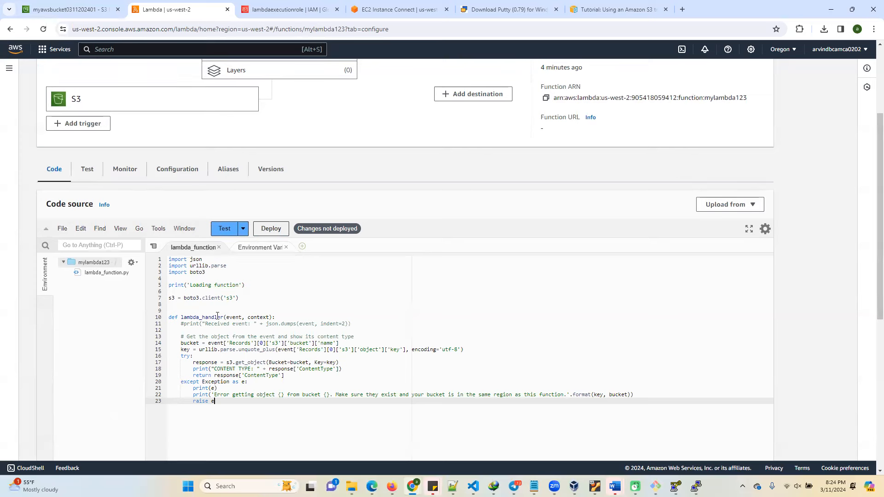
Add a print(event) line below the commented-out "Received event" print inside lambda_handler.
{"action": "double_click", "coordinate": [192, 300]}
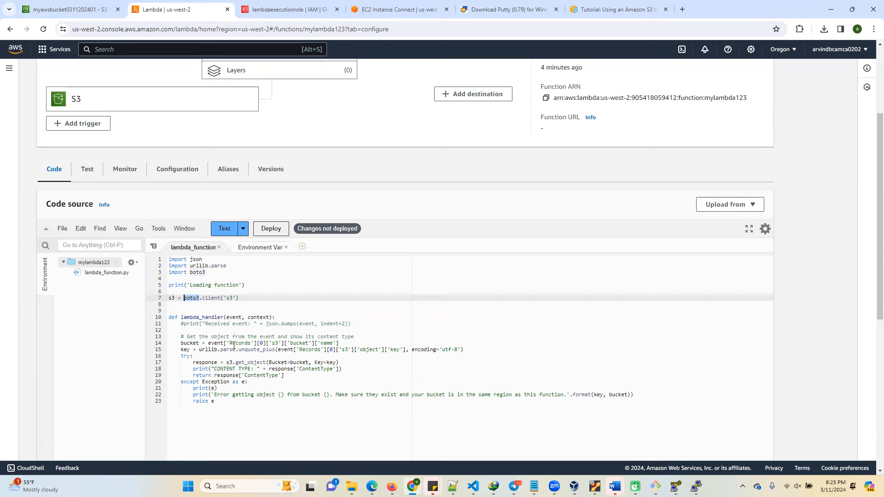
{"action": "double_click", "coordinate": [237, 318]}
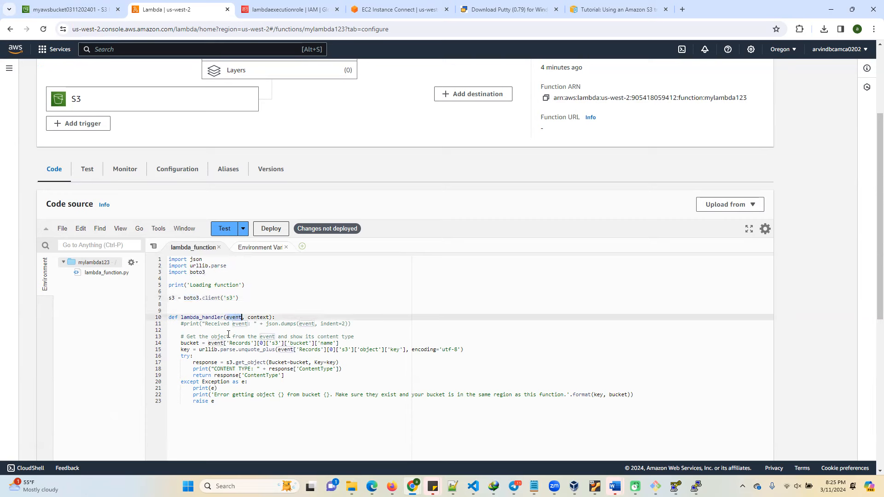
{"action": "left_click", "coordinate": [355, 324]}
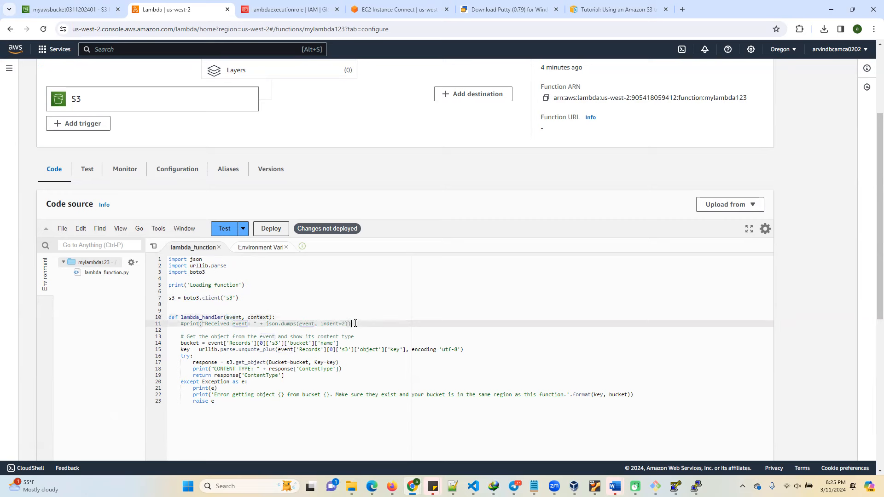
{"action": "key", "text": "Return"}
{"action": "type", "text": "pri"}
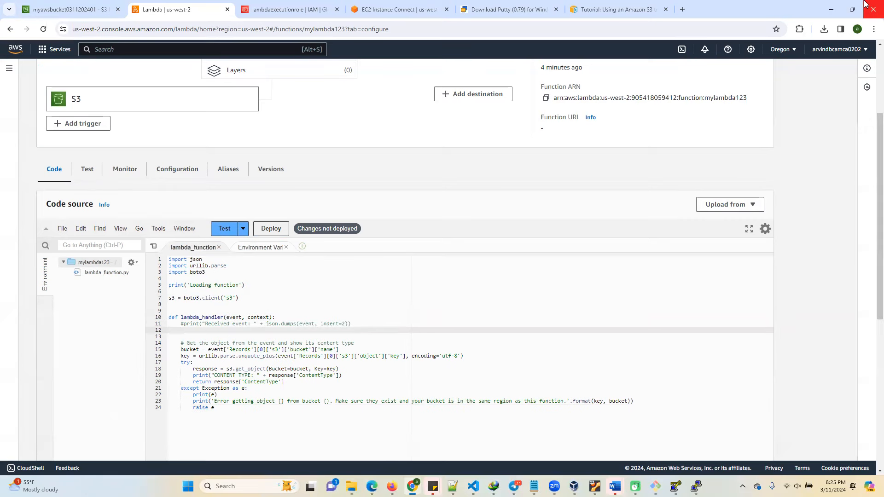
{"action": "type", "text": "nt(event"}
{"action": "left_click", "coordinate": [257, 361]}
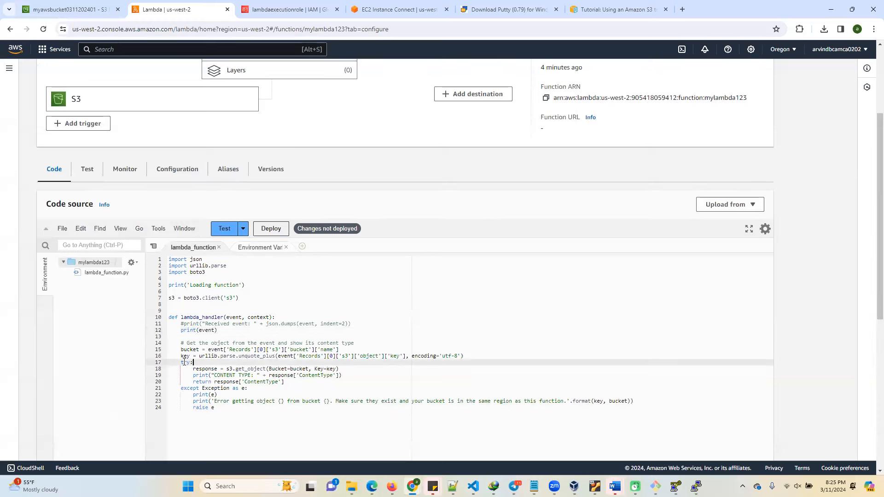
Add print(resonse) below the s3.get_object line in the try block, and save and deploy the function.
{"action": "double_click", "coordinate": [186, 357]}
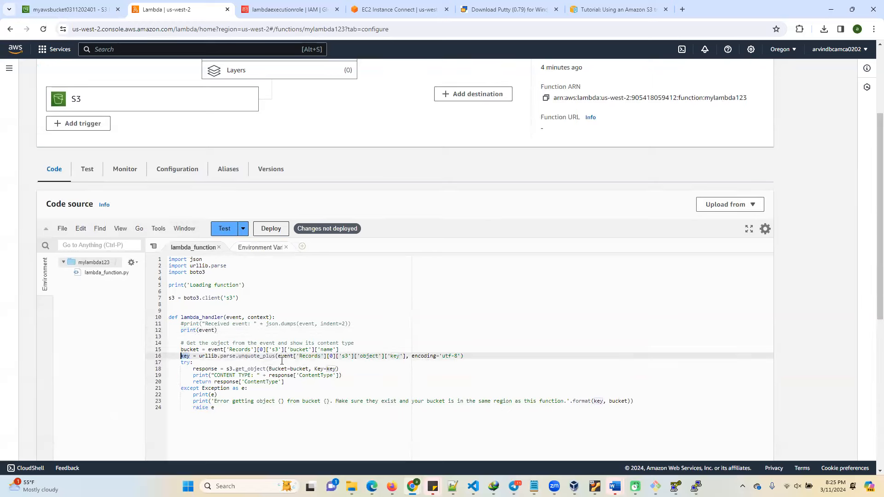
{"action": "left_click_drag", "start_coordinate": [202, 350], "coordinate": [359, 348]}
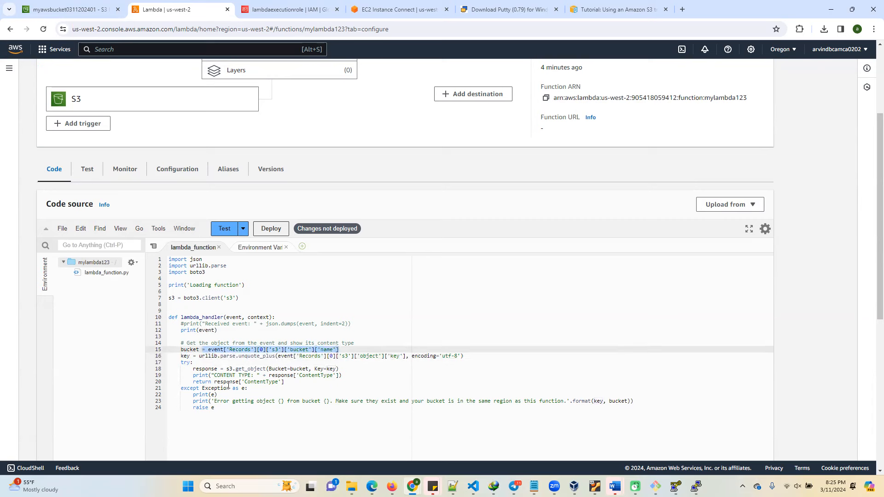
{"action": "double_click", "coordinate": [252, 381]}
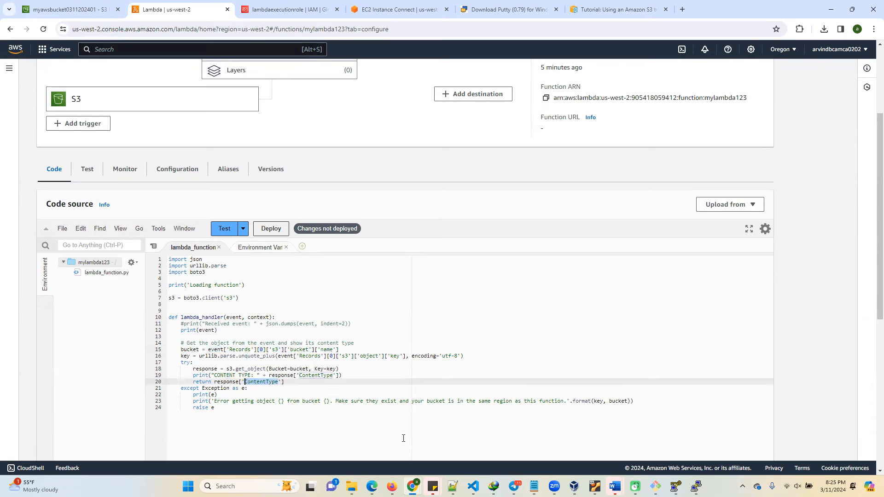
{"action": "left_click", "coordinate": [353, 371]}
{"action": "key", "text": "Return"}
{"action": "type", "text": "prin"}
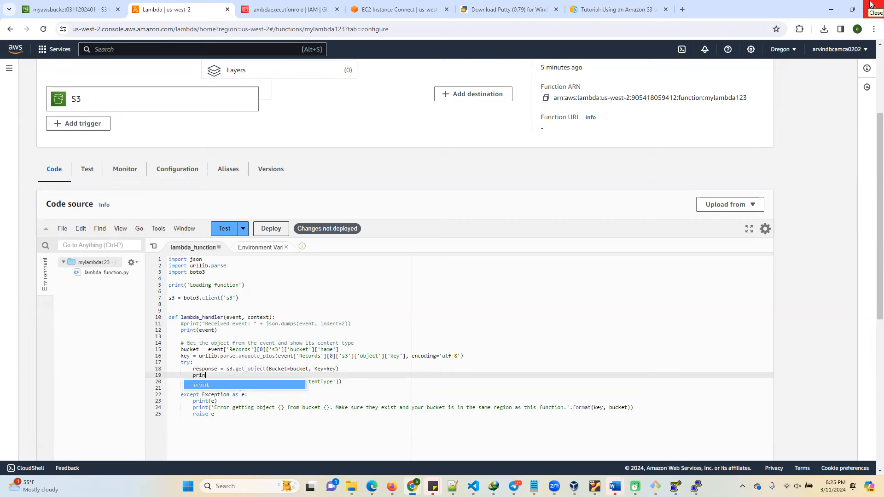
{"action": "type", "text": "t(resonse"}
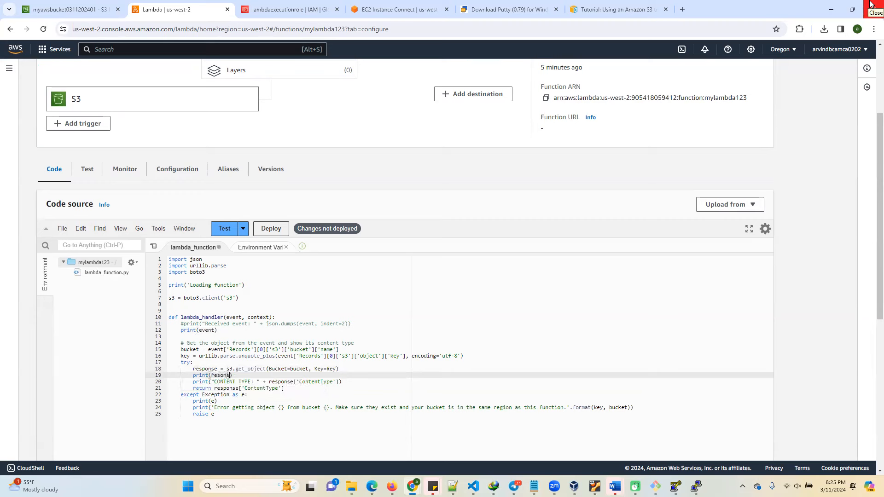
{"action": "key", "text": "ctrl+s"}
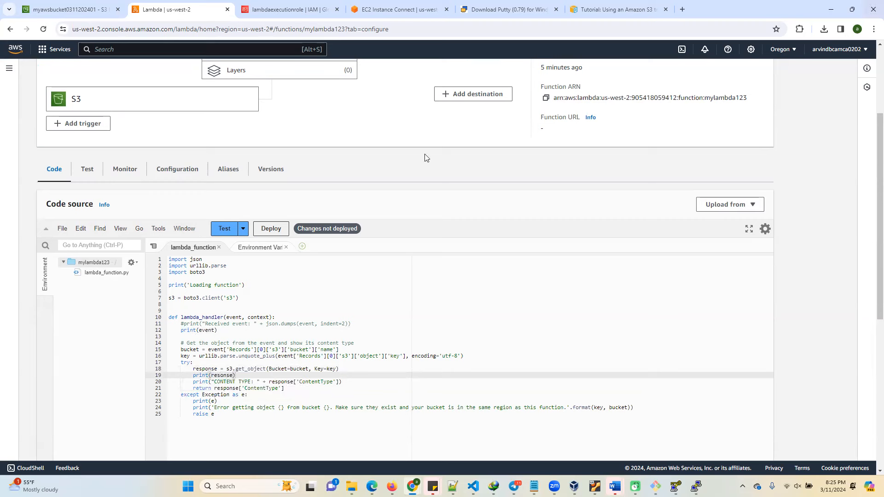
{"action": "left_click", "coordinate": [271, 229]}
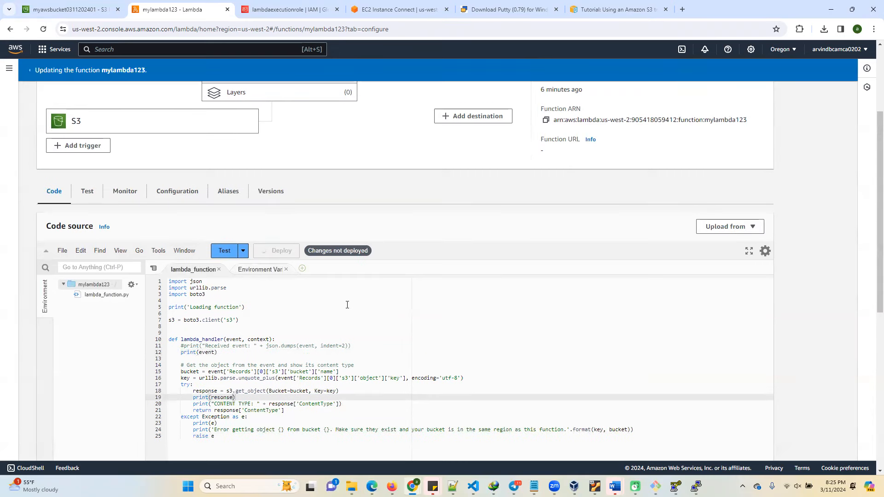
{"action": "left_click", "coordinate": [348, 305]}
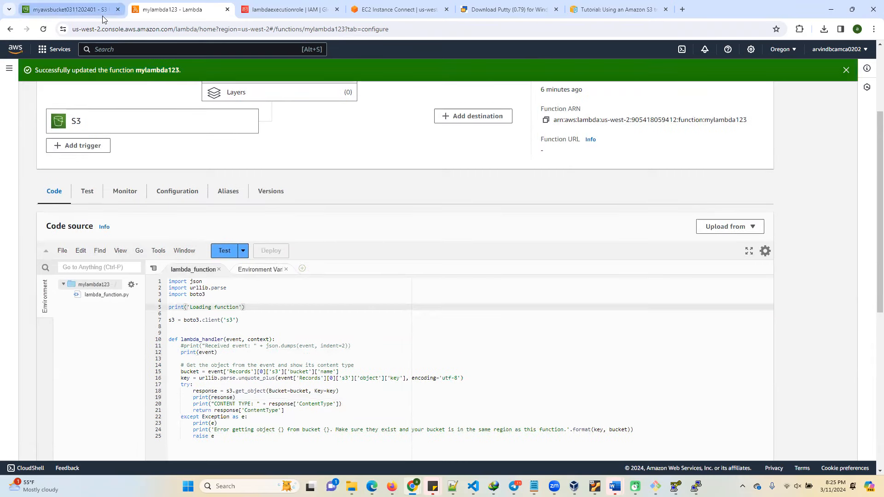
{"action": "left_click", "coordinate": [69, 9]}
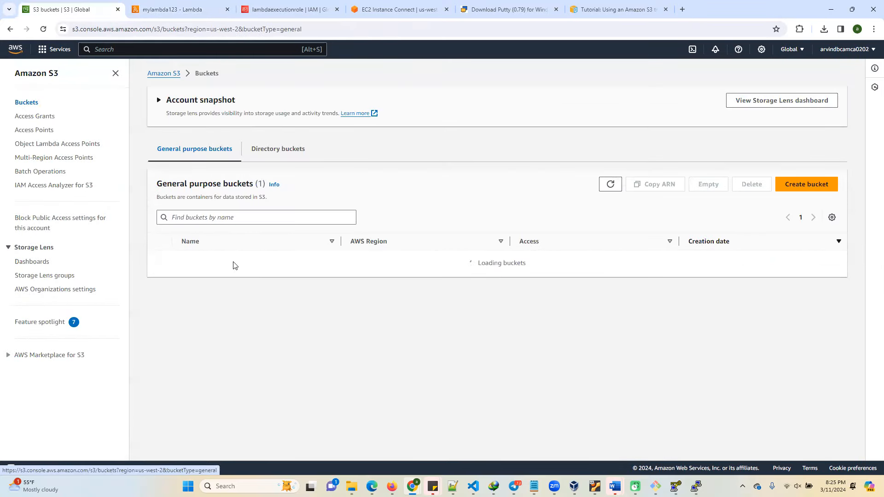
{"action": "left_click", "coordinate": [233, 257]}
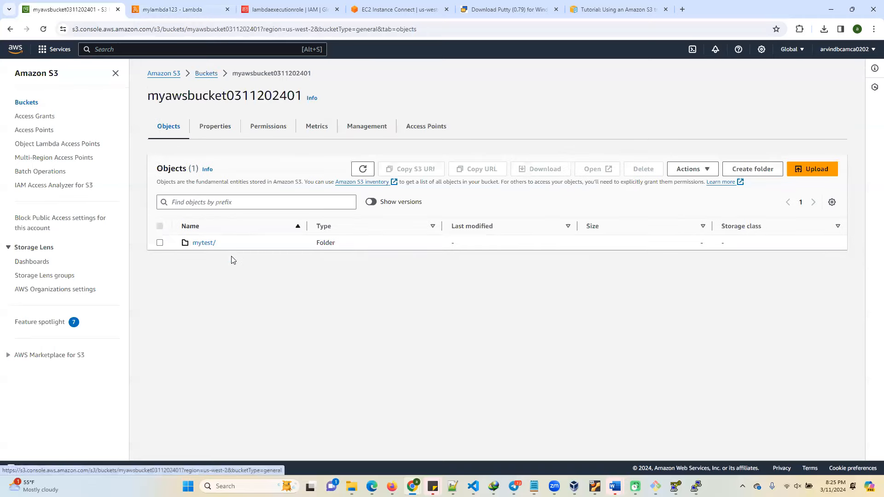
{"action": "left_click", "coordinate": [211, 247]}
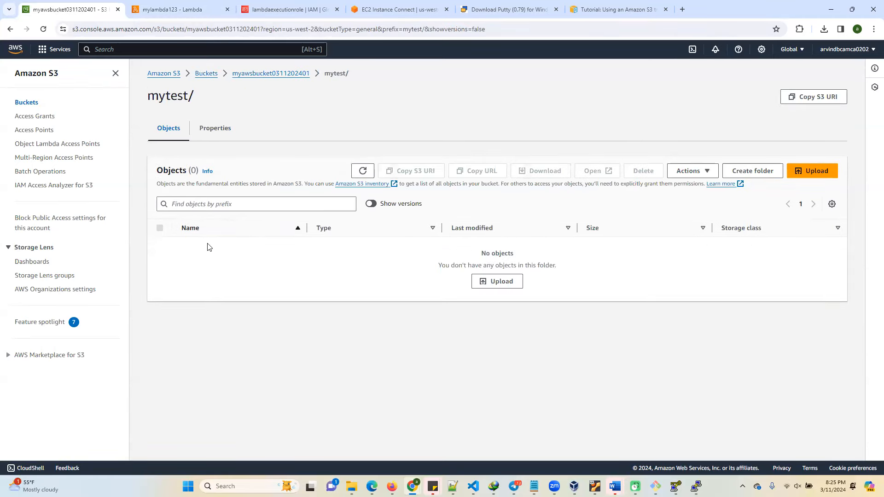
Upload custom+input+formatter.txt from the Downloads folder into the bucket's mytest/ folder.
{"action": "left_click", "coordinate": [813, 172]}
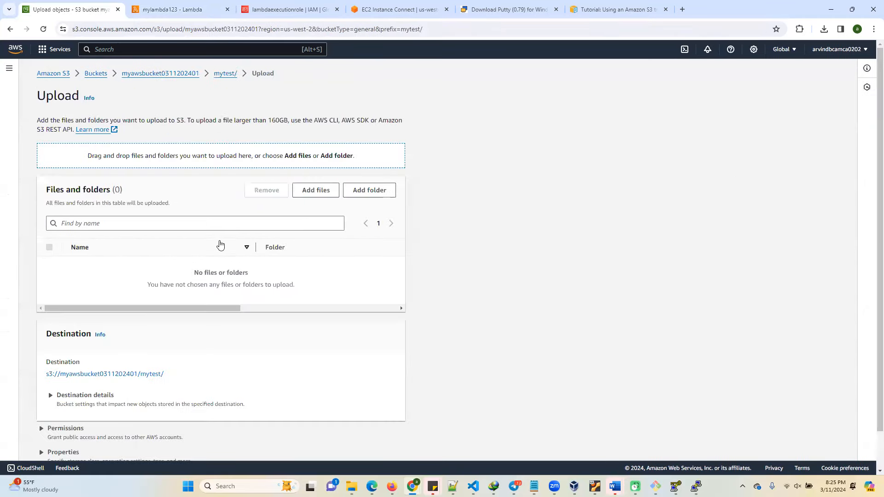
{"action": "left_click", "coordinate": [316, 195]}
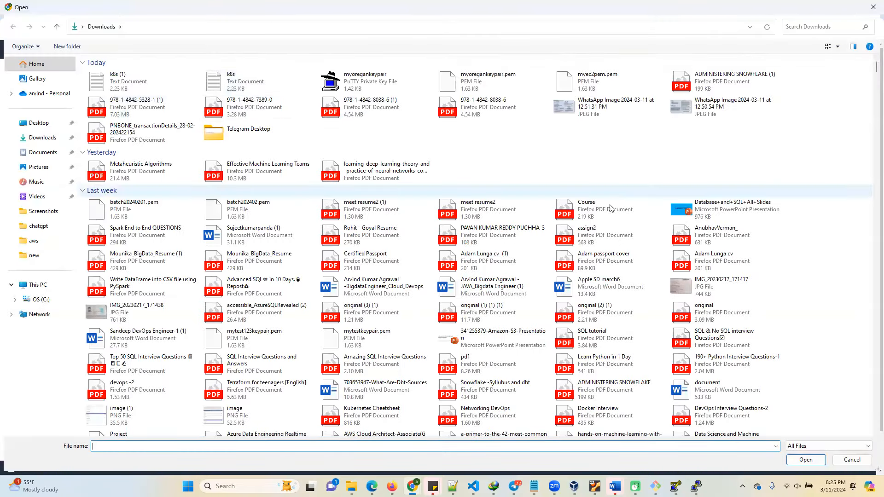
{"action": "scroll", "coordinate": [618, 335], "scroll_direction": "down", "scroll_amount": 1}
{"action": "scroll", "coordinate": [617, 335], "scroll_direction": "down", "scroll_amount": 3}
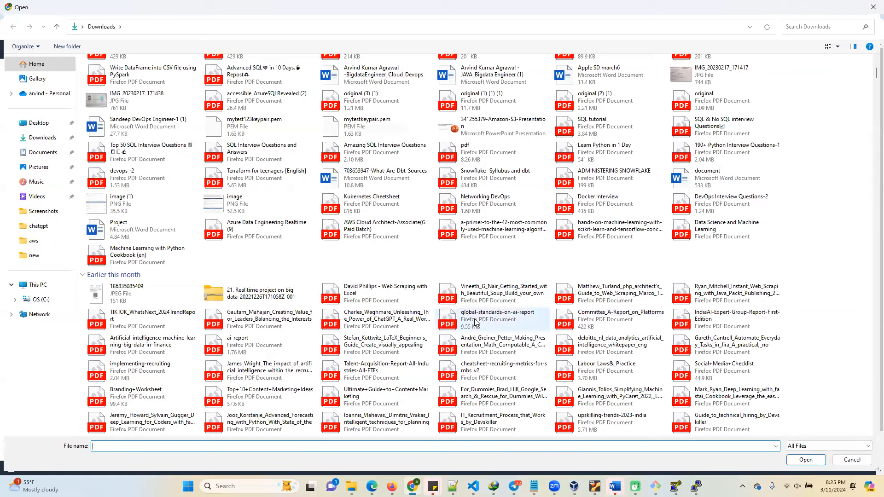
{"action": "scroll", "coordinate": [302, 353], "scroll_direction": "down", "scroll_amount": 15}
{"action": "scroll", "coordinate": [301, 353], "scroll_direction": "down", "scroll_amount": 15}
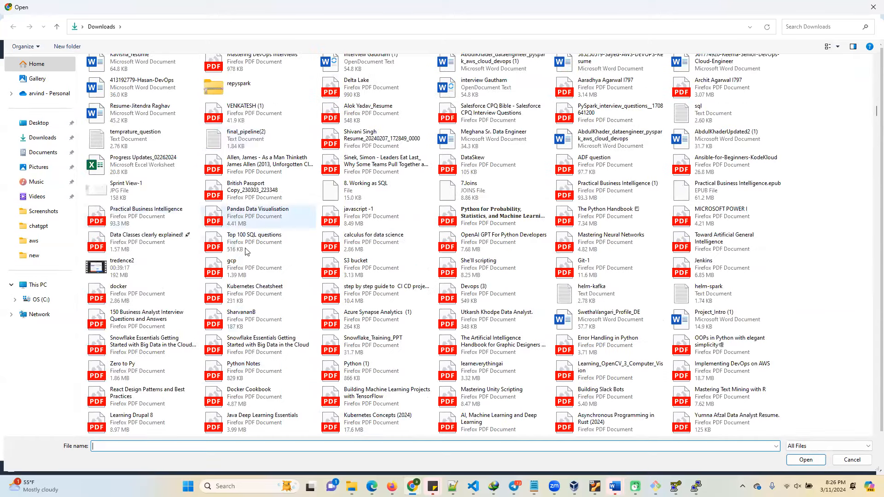
{"action": "scroll", "coordinate": [290, 334], "scroll_direction": "down", "scroll_amount": 10}
{"action": "scroll", "coordinate": [290, 334], "scroll_direction": "down", "scroll_amount": 10}
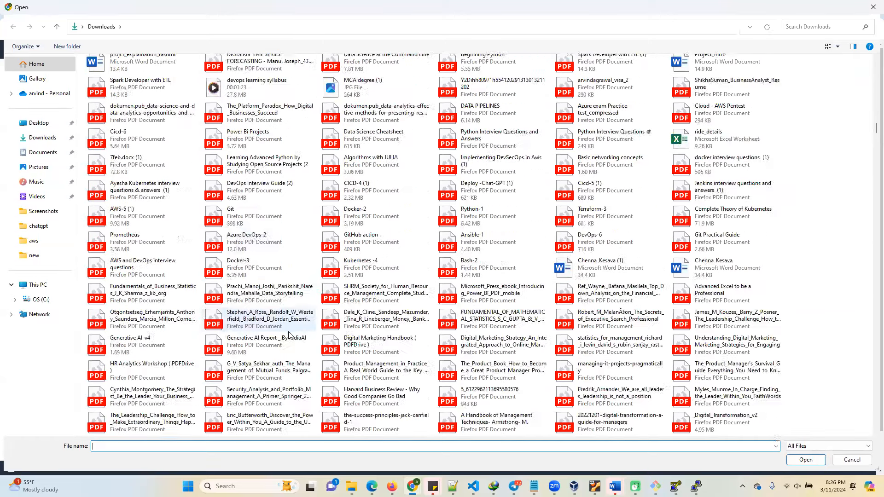
{"action": "double_click", "coordinate": [222, 322]}
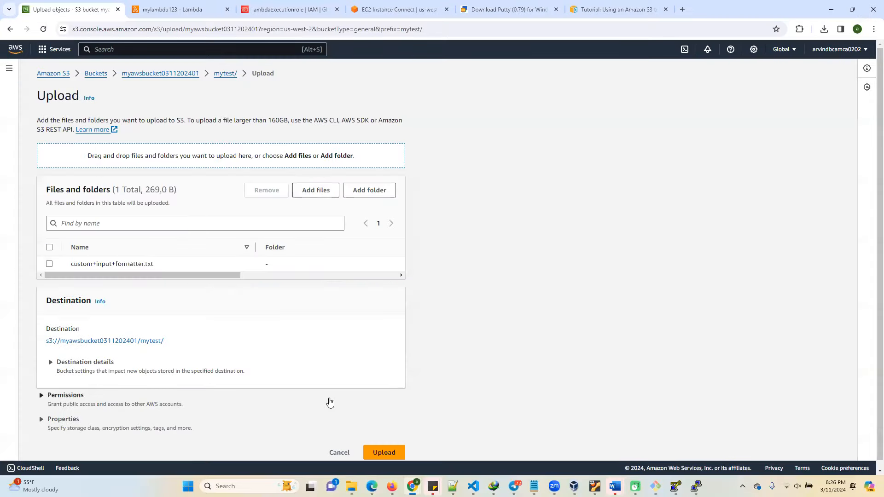
{"action": "left_click", "coordinate": [387, 445]}
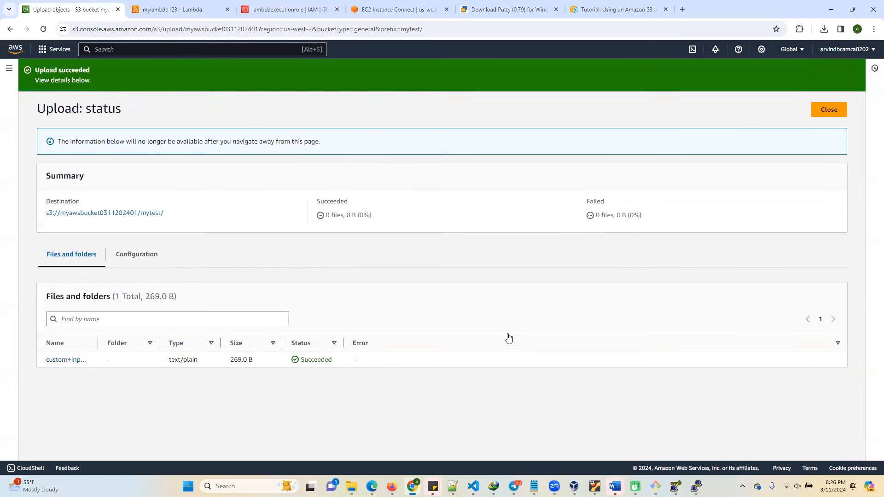
Close the upload status and open the CloudWatch logs of the mylambda123 function from its monitoring view.
{"action": "left_click", "coordinate": [827, 113]}
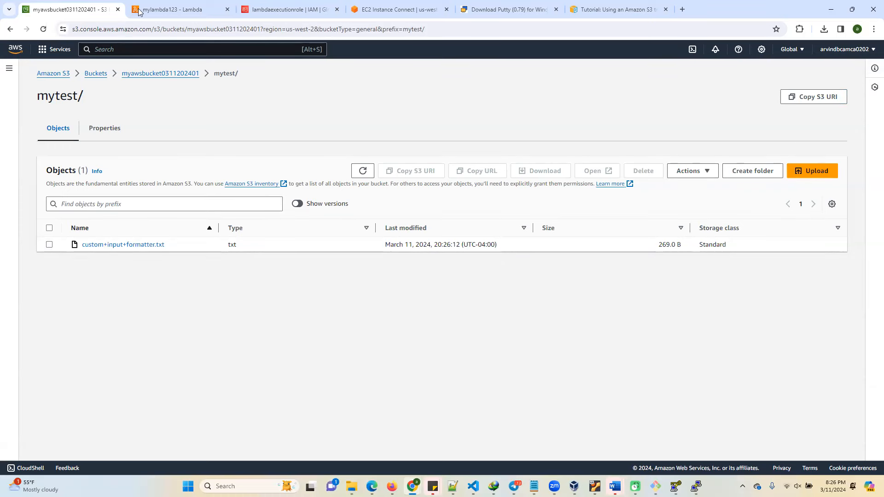
{"action": "left_click", "coordinate": [183, 14]}
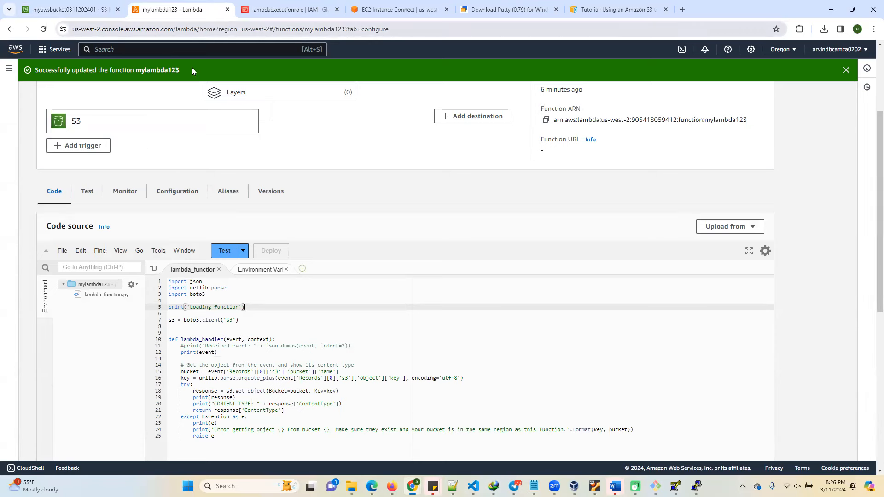
{"action": "left_click", "coordinate": [129, 193]}
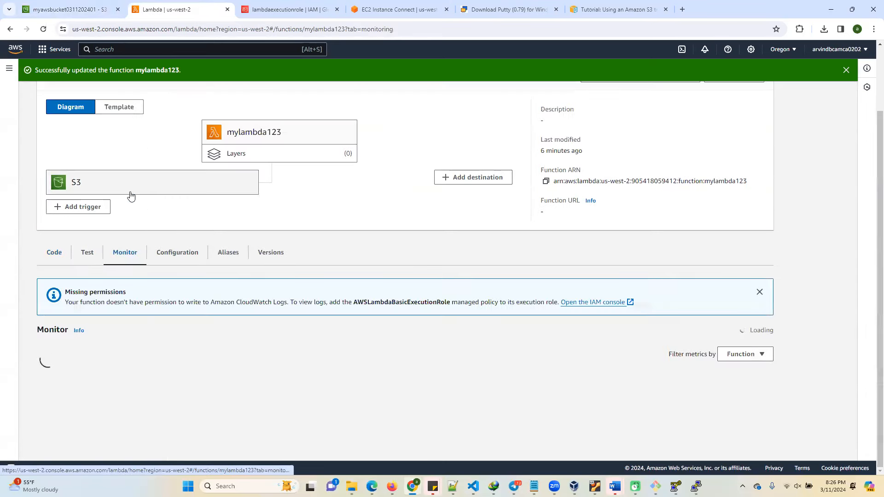
{"action": "left_click", "coordinate": [447, 277]}
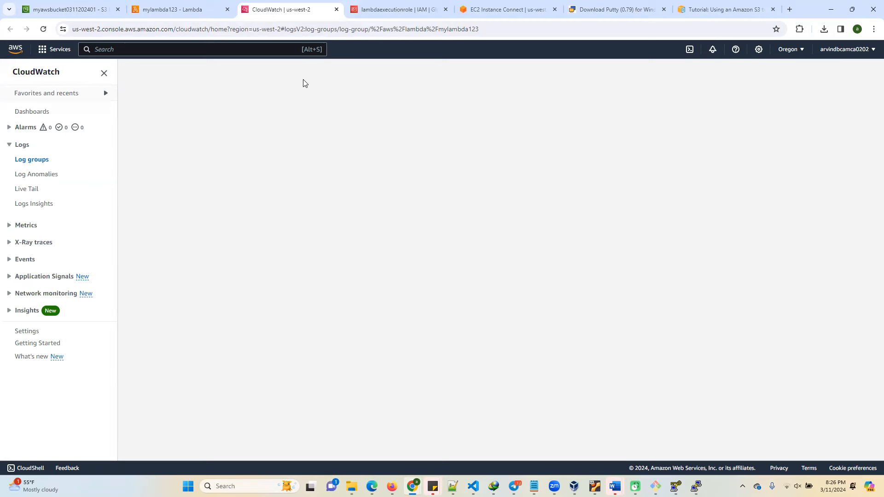
Reload the /aws/lambda/mylambda123 log group page and check the list of all CloudWatch log groups.
{"action": "left_click", "coordinate": [317, 28]}
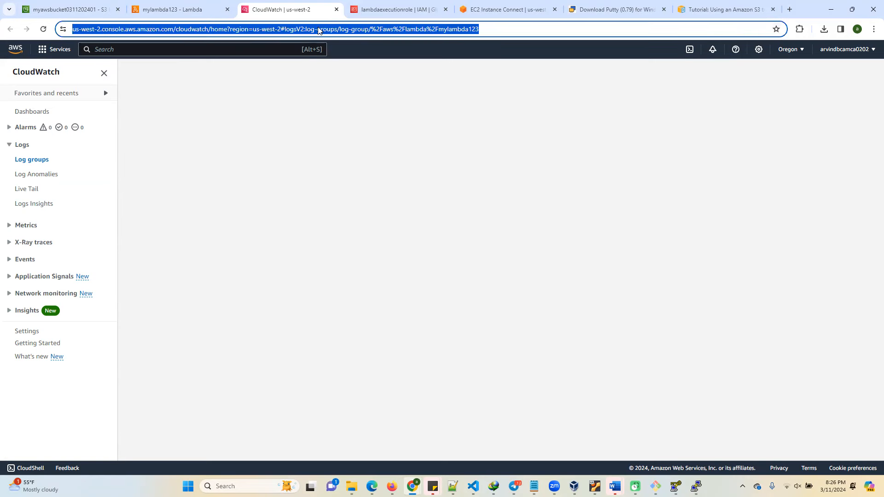
{"action": "key", "text": "Return"}
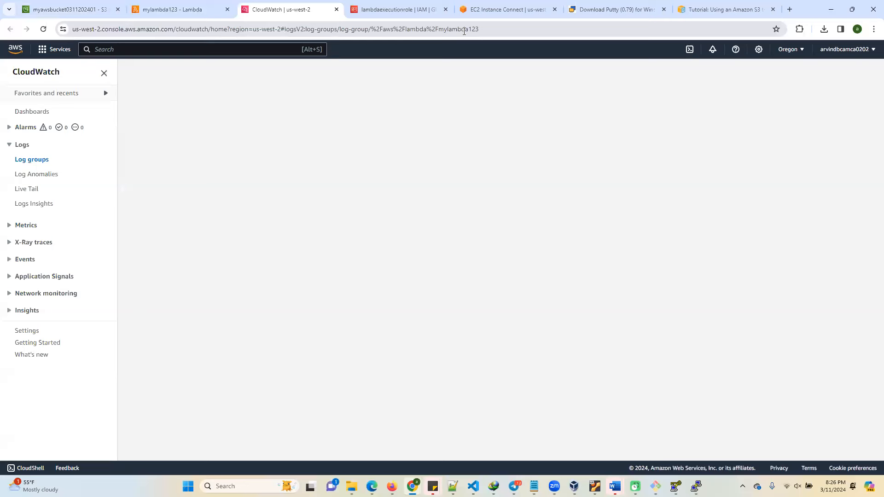
{"action": "left_click", "coordinate": [464, 29]}
{"action": "key", "text": "Return"}
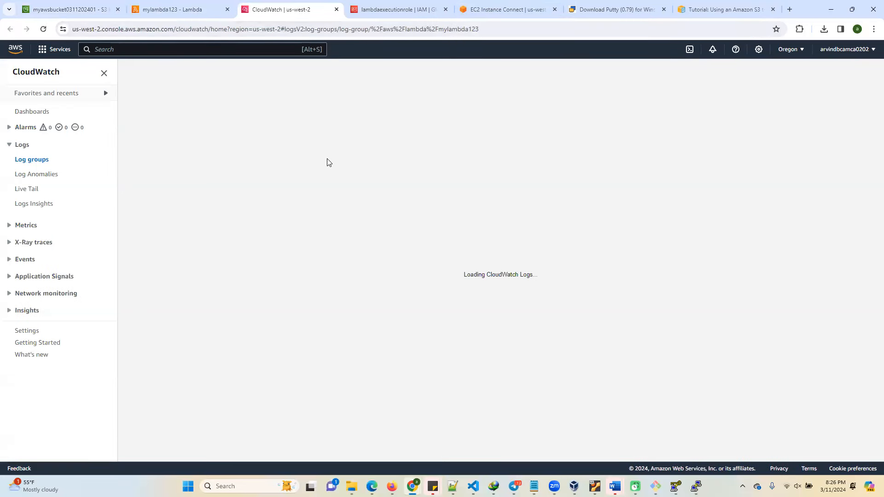
{"action": "left_click", "coordinate": [465, 29]}
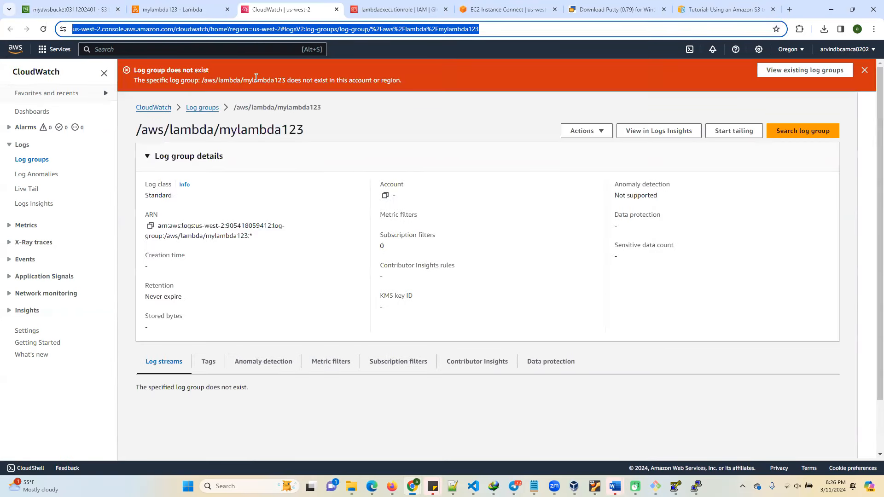
{"action": "key", "text": "Return"}
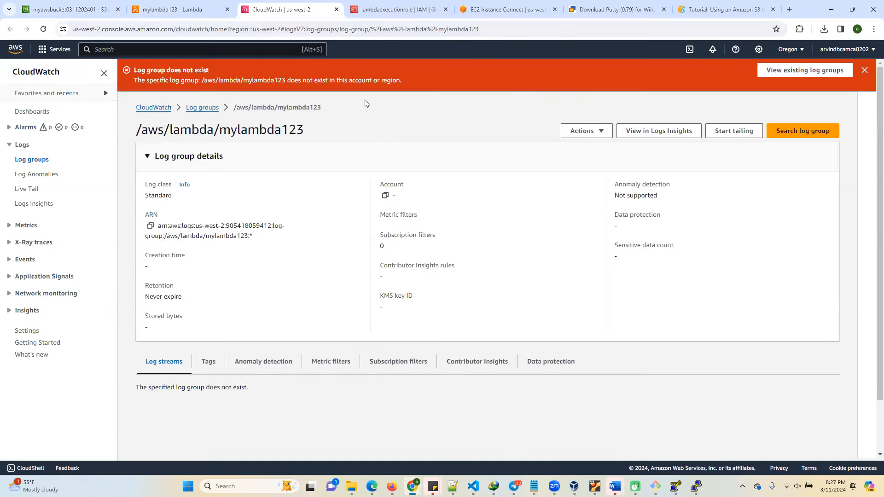
{"action": "left_click", "coordinate": [199, 108]}
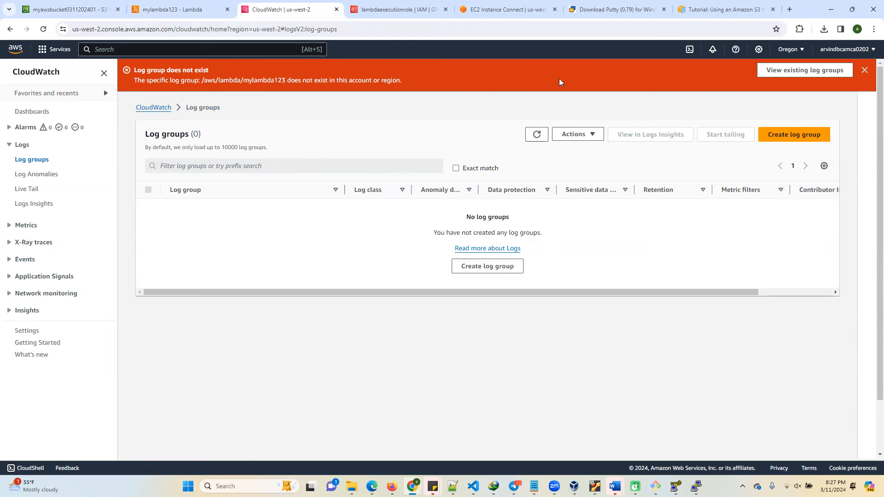
{"action": "left_click", "coordinate": [295, 29]}
Review the CloudWatch metrics charts in the monitoring view of mylambda123.
{"action": "left_click", "coordinate": [172, 10]}
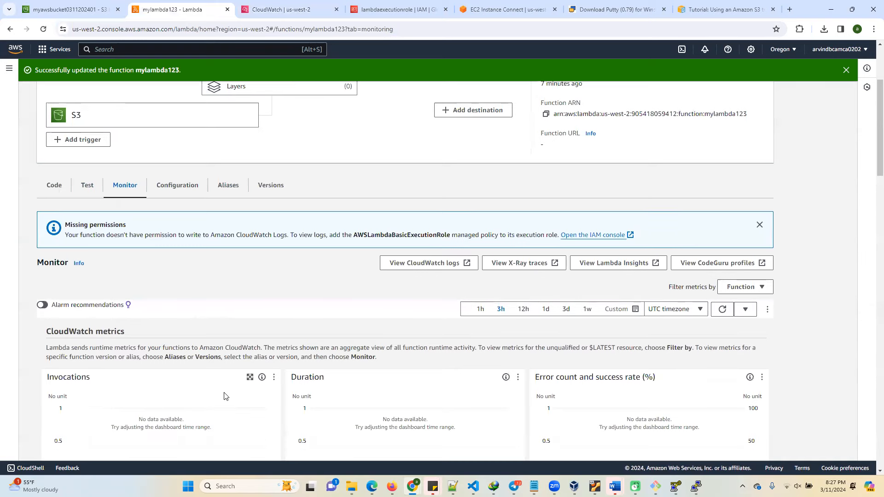
{"action": "scroll", "coordinate": [214, 351], "scroll_direction": "down", "scroll_amount": 3}
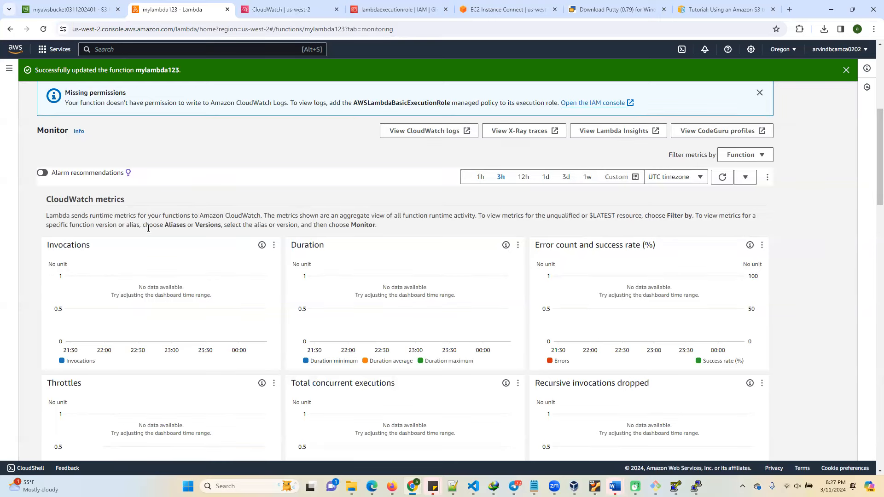
{"action": "scroll", "coordinate": [148, 229], "scroll_direction": "up", "scroll_amount": 5}
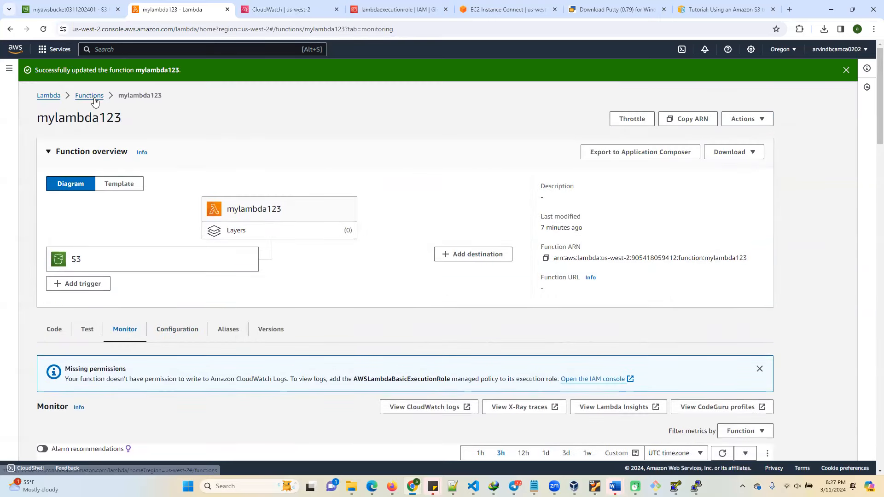
{"action": "left_click", "coordinate": [90, 95]}
{"action": "left_click", "coordinate": [98, 166]}
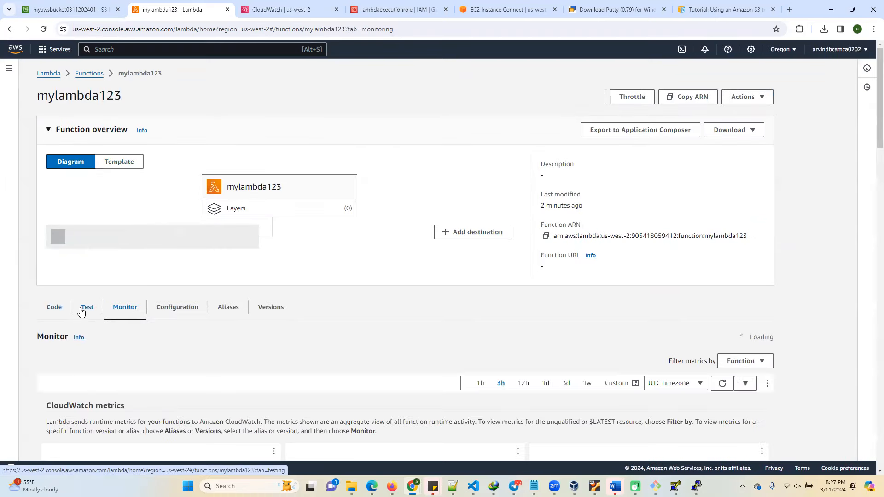
{"action": "scroll", "coordinate": [81, 312], "scroll_direction": "down", "scroll_amount": 2}
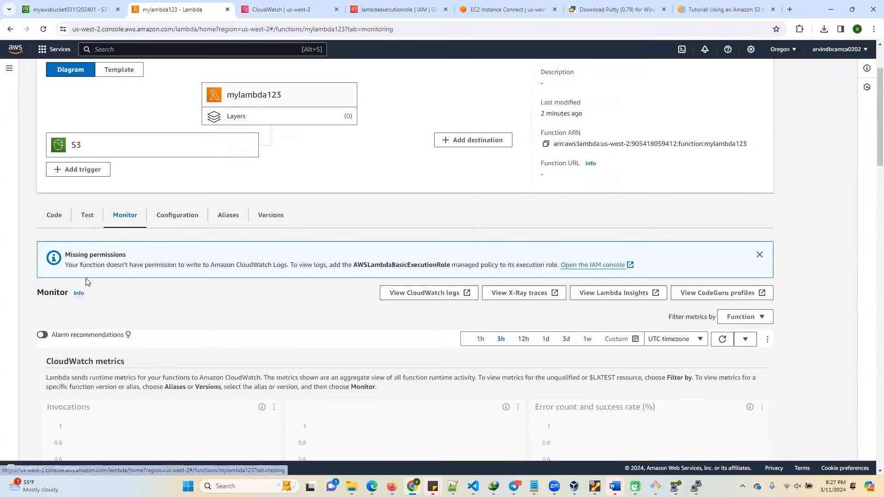
{"action": "left_click", "coordinate": [99, 150]}
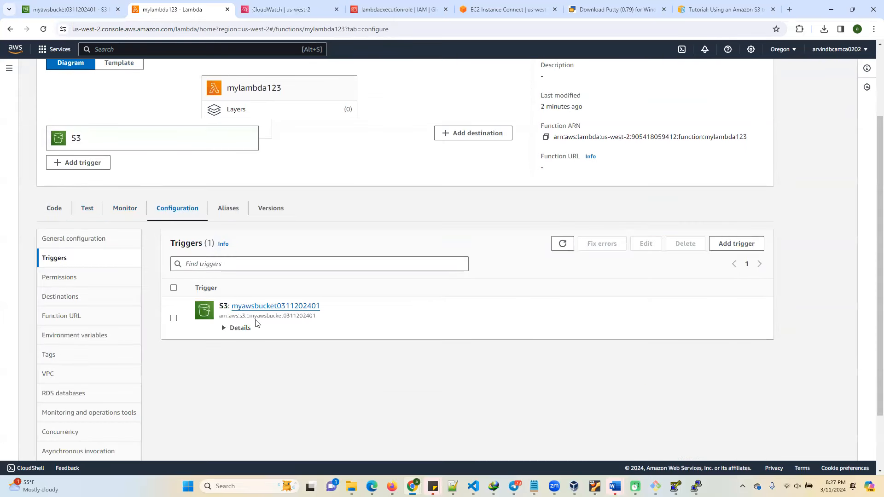
{"action": "left_click", "coordinate": [238, 328]}
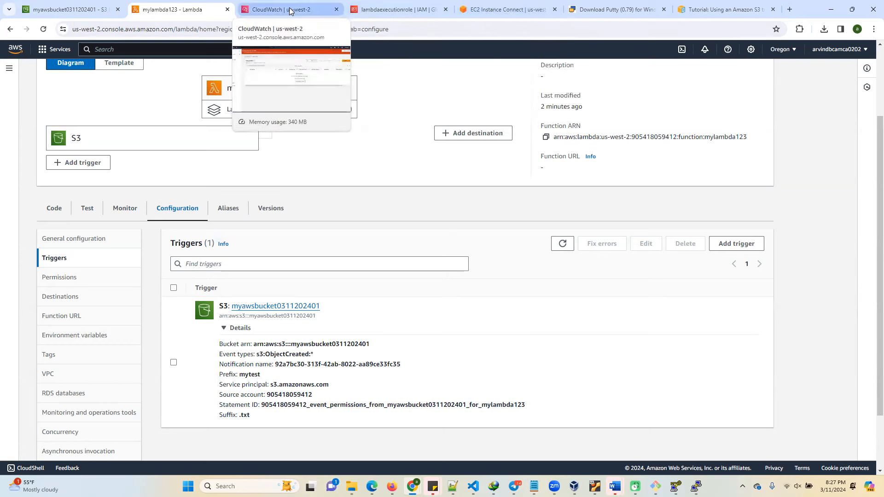
{"action": "left_click", "coordinate": [69, 9]}
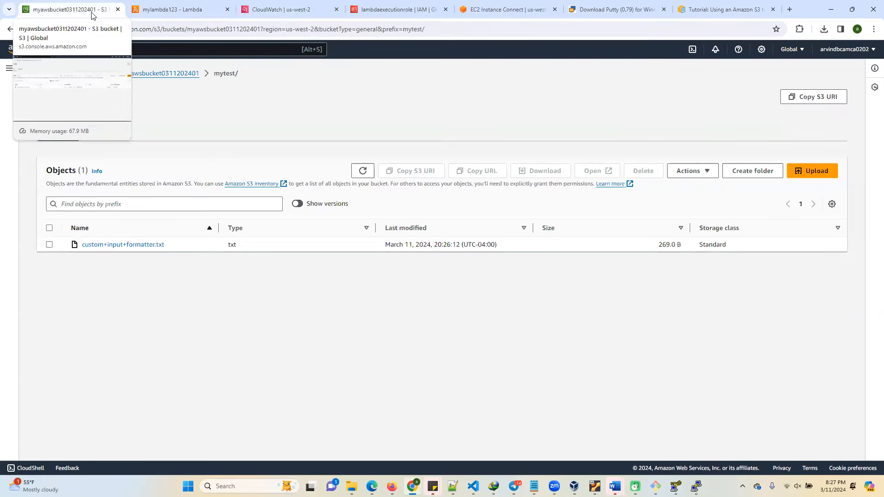
{"action": "left_click", "coordinate": [809, 170]}
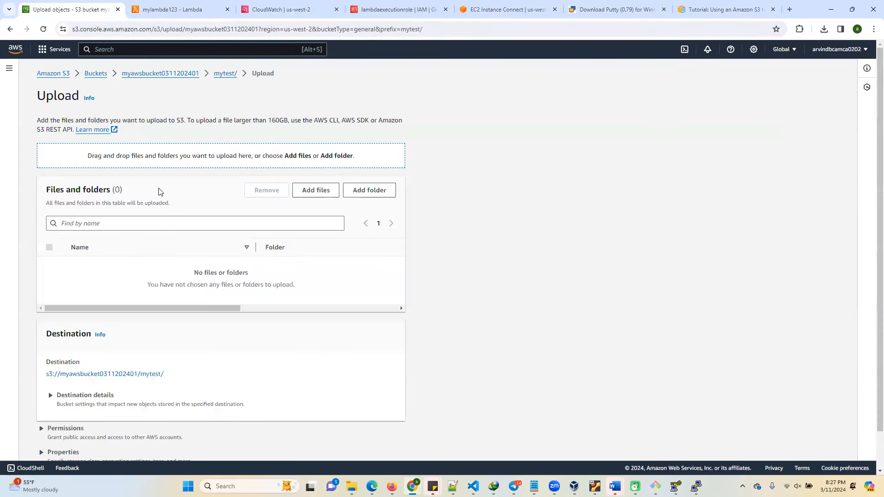
{"action": "left_click", "coordinate": [324, 190]}
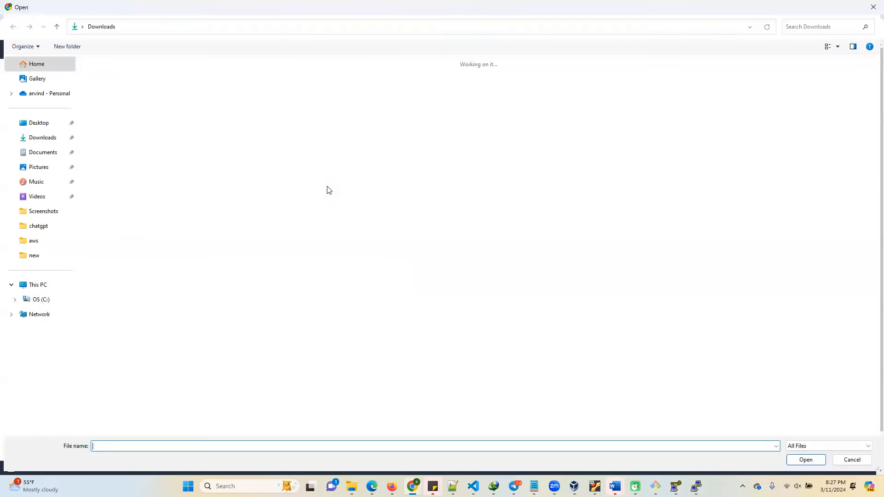
{"action": "double_click", "coordinate": [115, 81]}
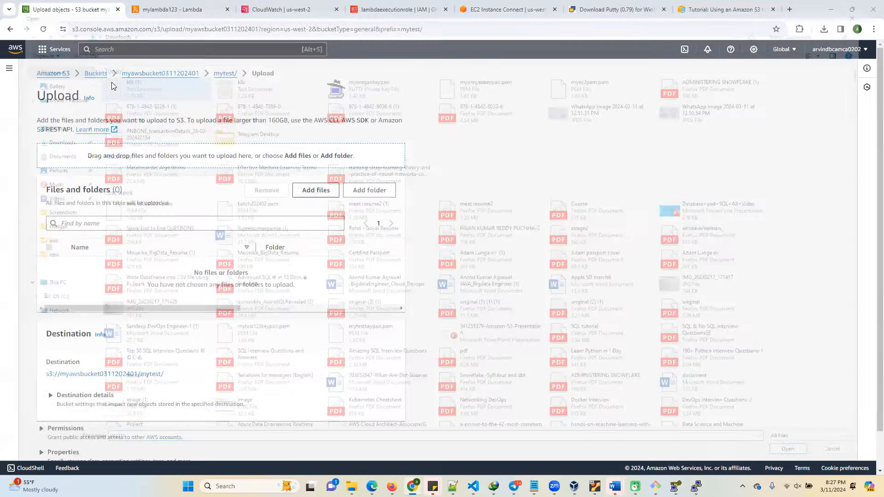
{"action": "left_click", "coordinate": [384, 452]}
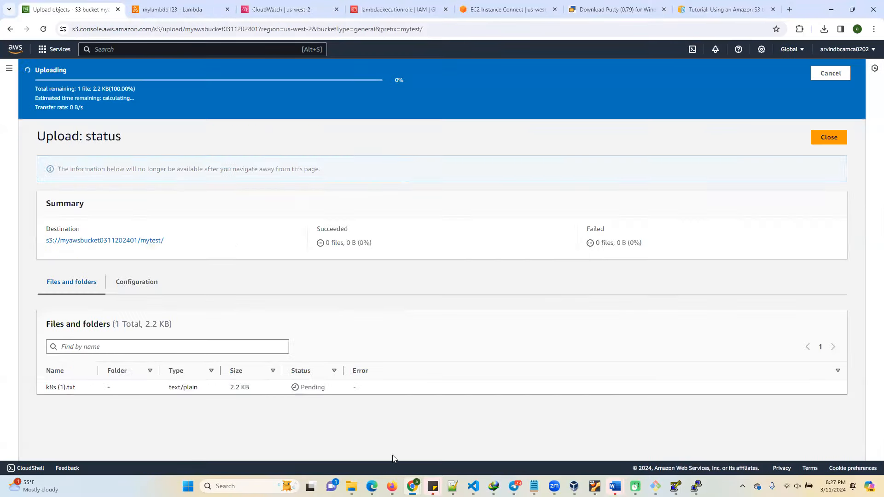
{"action": "left_click", "coordinate": [828, 110]}
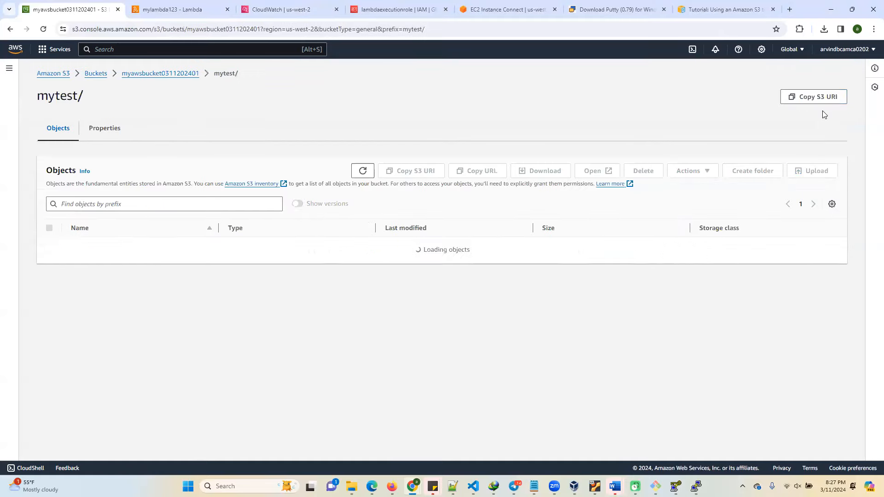
Reload the CloudWatch log groups list, reopen the logs from mylambda123's monitoring view, and close the older CloudWatch page.
{"action": "left_click", "coordinate": [282, 9]}
{"action": "key", "text": "Return"}
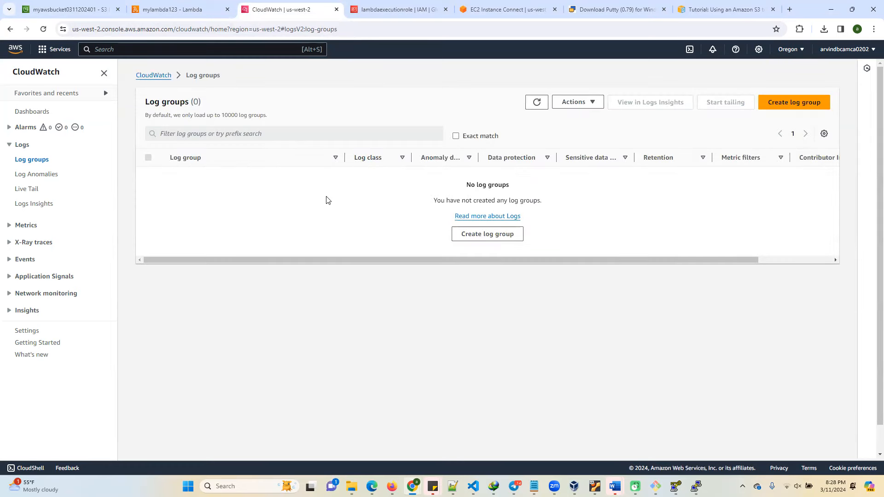
{"action": "left_click", "coordinate": [193, 9]}
{"action": "left_click", "coordinate": [122, 208]}
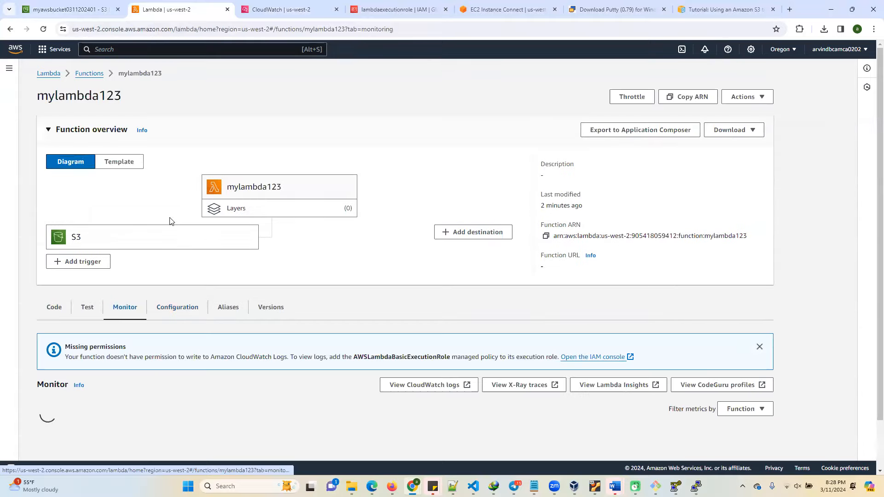
{"action": "left_click", "coordinate": [431, 386]}
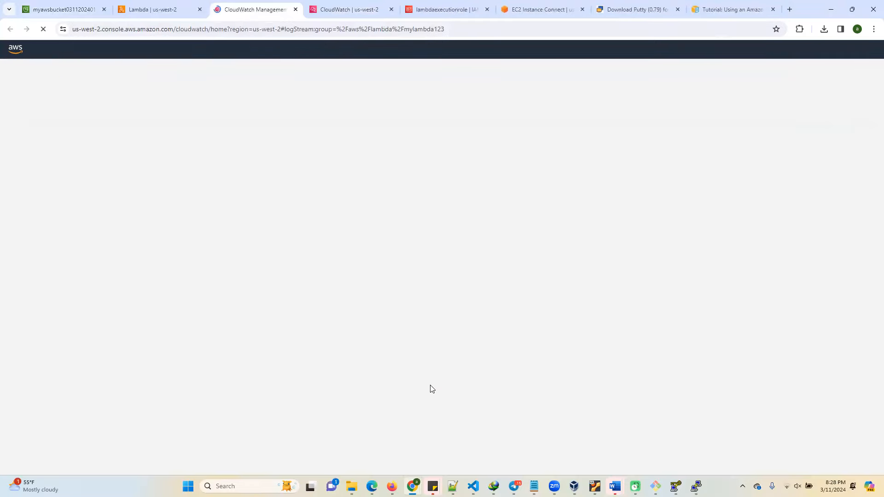
{"action": "left_click", "coordinate": [392, 9]}
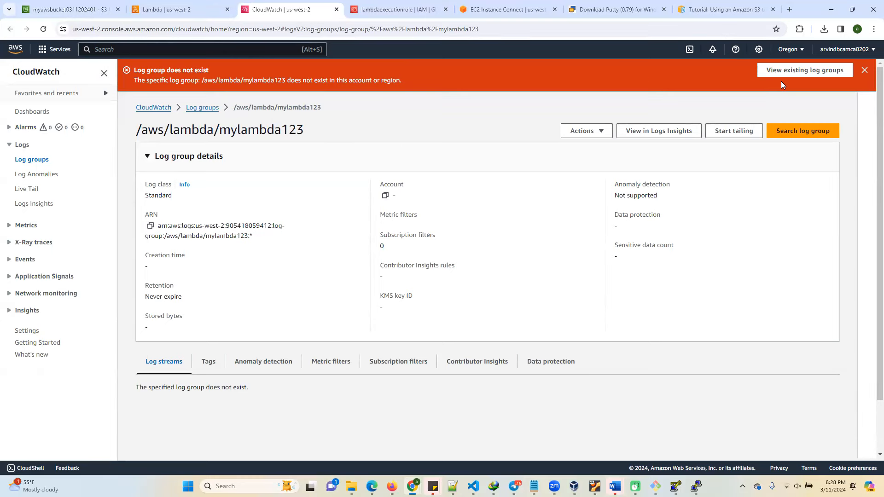
Return to the mylambda123 function and review its lambda_function source code.
{"action": "left_click", "coordinate": [197, 11]}
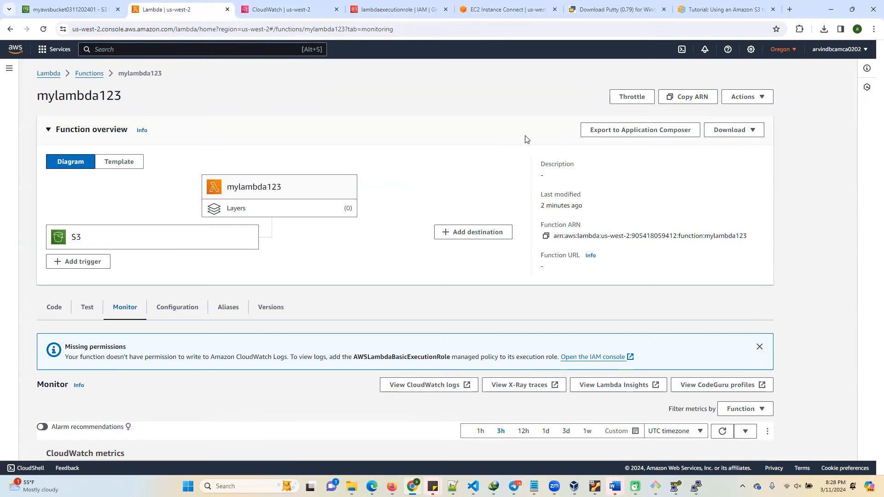
{"action": "scroll", "coordinate": [202, 277], "scroll_direction": "down", "scroll_amount": 4}
{"action": "scroll", "coordinate": [205, 278], "scroll_direction": "up", "scroll_amount": 4}
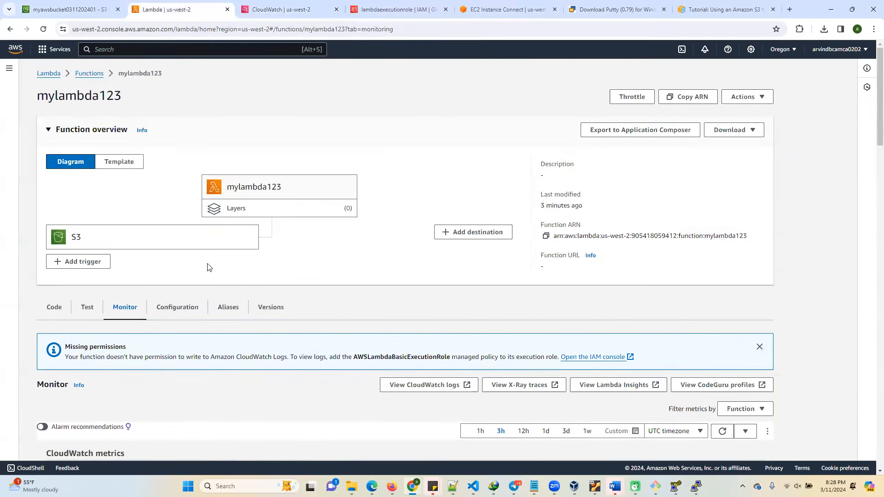
{"action": "left_click", "coordinate": [52, 311]}
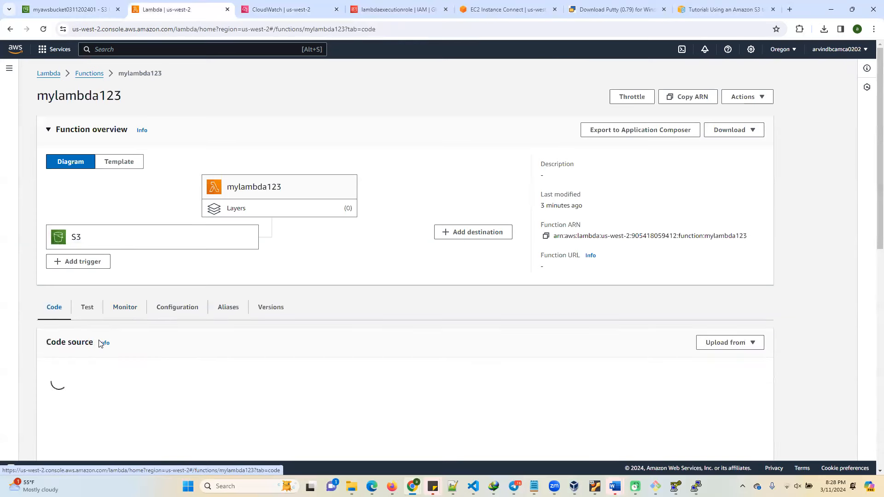
{"action": "scroll", "coordinate": [232, 341], "scroll_direction": "down", "scroll_amount": 3}
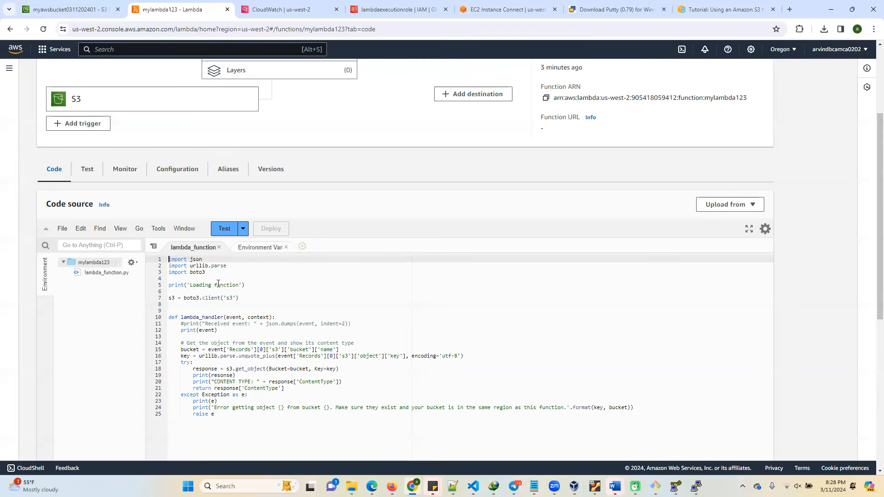
Return to the /aws/lambda/mylambda123 log group in CloudWatch and check its tags and log streams.
{"action": "left_click", "coordinate": [515, 11]}
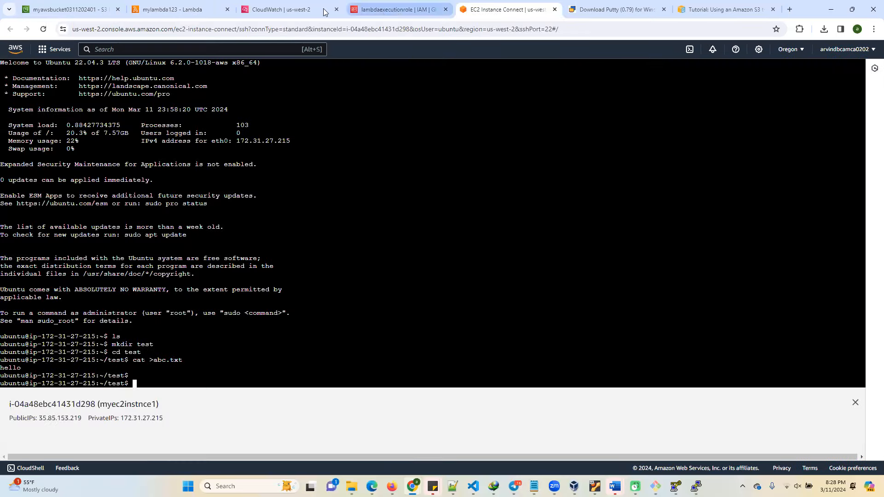
{"action": "left_click", "coordinate": [298, 10]}
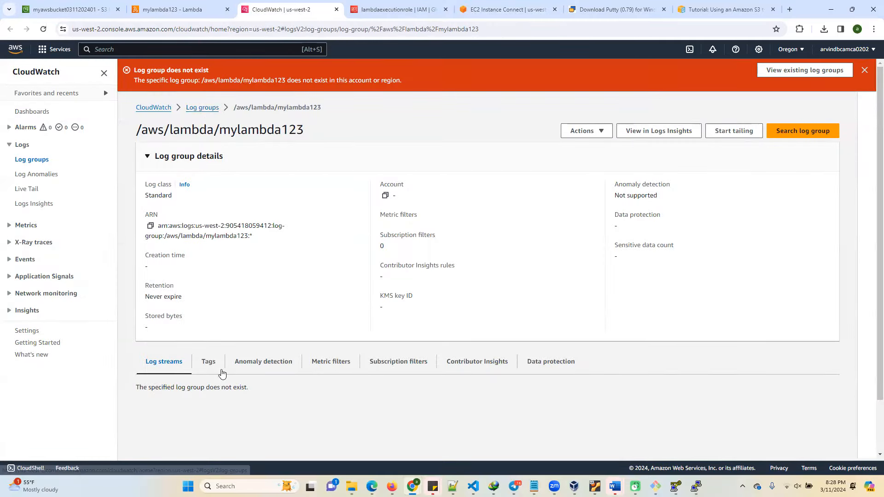
{"action": "left_click", "coordinate": [242, 362]}
{"action": "left_click", "coordinate": [208, 363]}
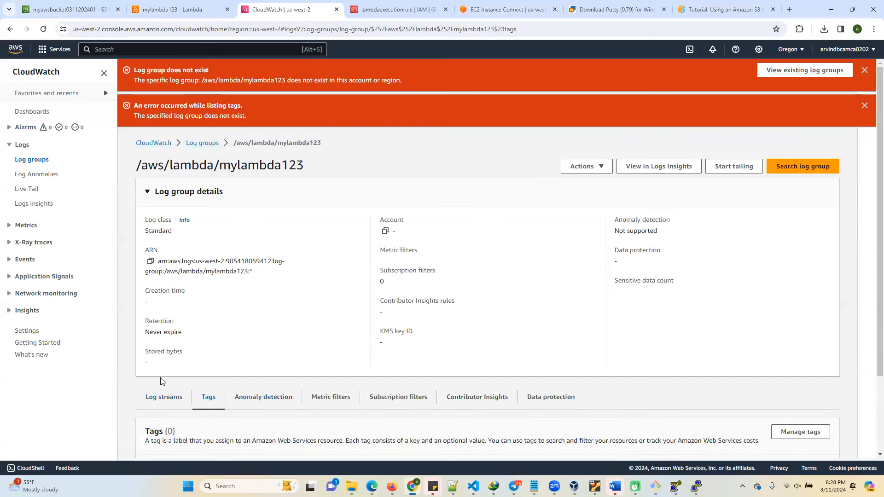
{"action": "left_click", "coordinate": [162, 398]}
{"action": "scroll", "coordinate": [335, 353], "scroll_direction": "down", "scroll_amount": 2}
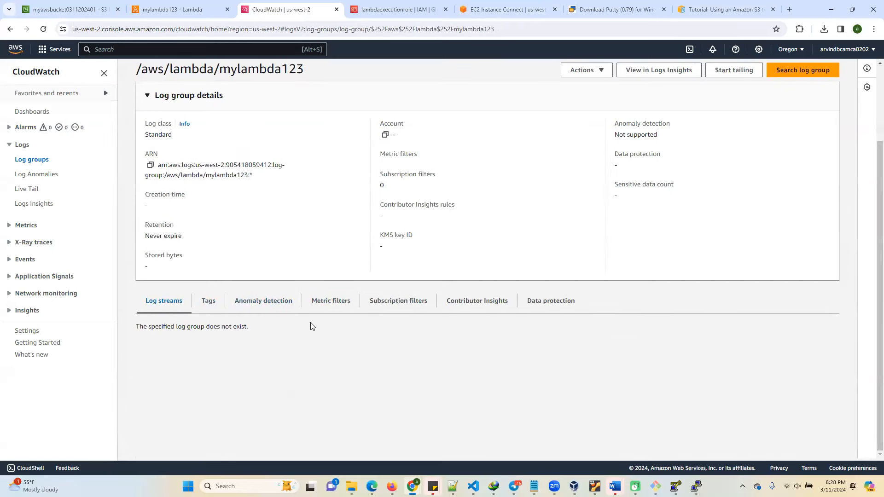
Dismiss the tag-listing error, check the existing log groups and the log group creation form, and return to the CloudWatch overview.
{"action": "scroll", "coordinate": [517, 255], "scroll_direction": "up", "scroll_amount": 2}
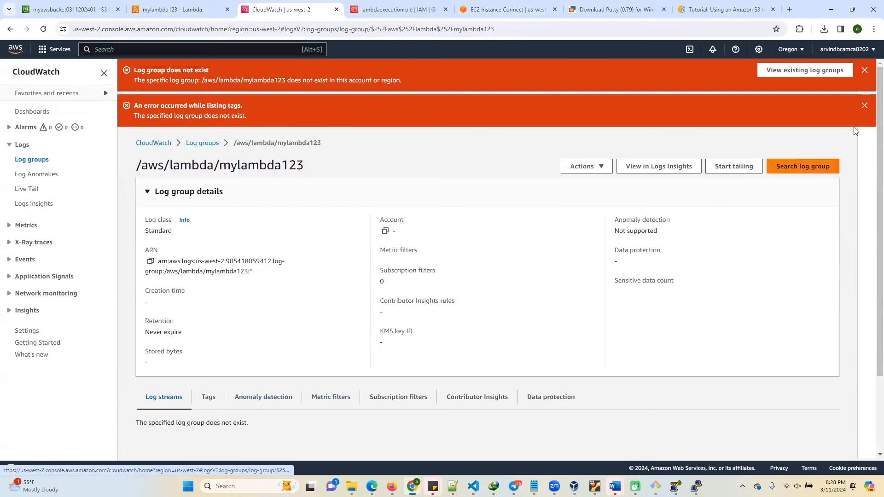
{"action": "left_click", "coordinate": [865, 106]}
{"action": "left_click", "coordinate": [806, 70]}
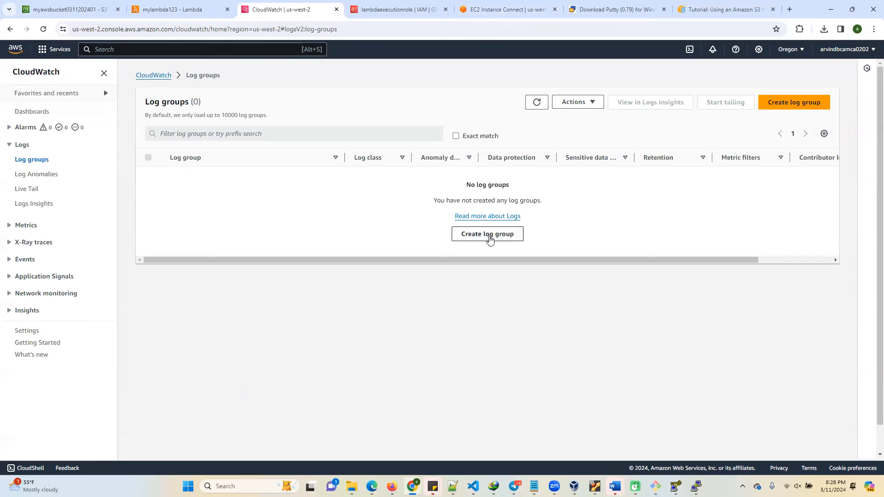
{"action": "left_click", "coordinate": [811, 103]}
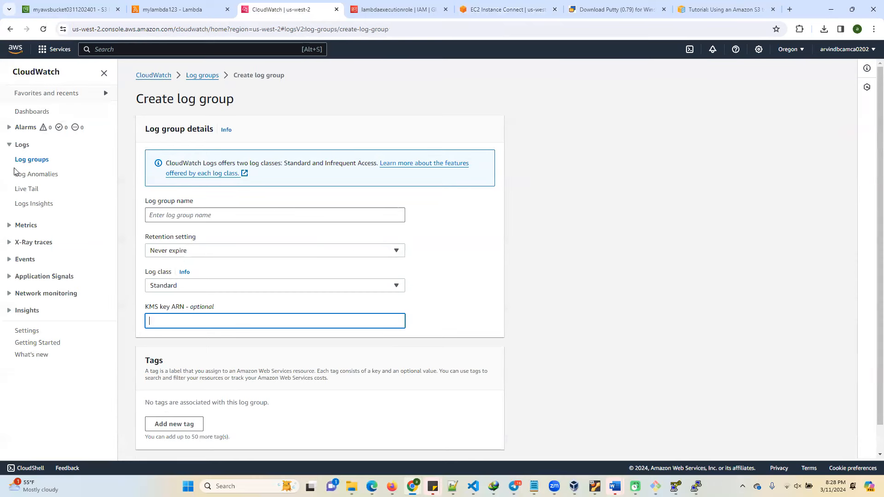
{"action": "left_click", "coordinate": [156, 75]}
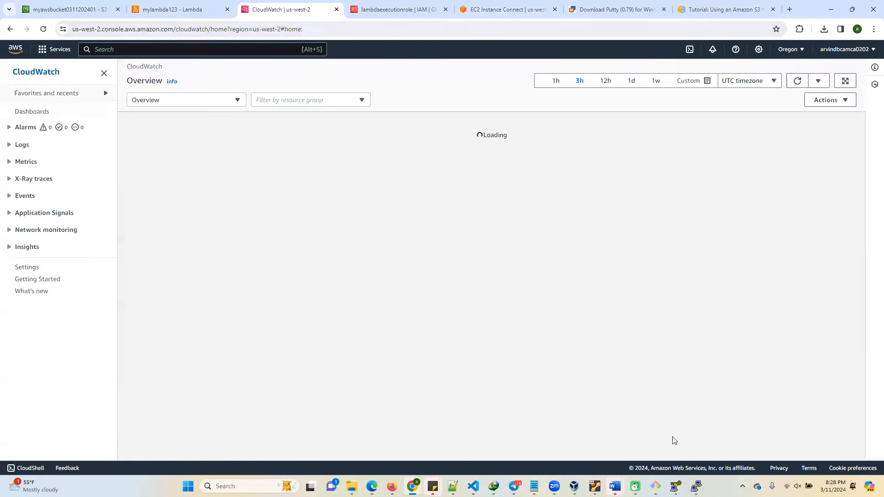
Return to the mylambda123 function, check its triggers, and open its CloudWatch logs from the monitoring view.
{"action": "left_click", "coordinate": [176, 9]}
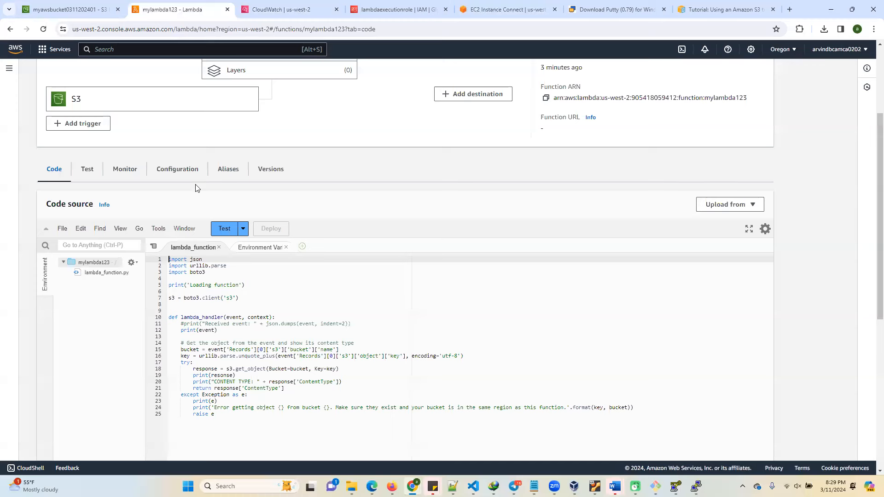
{"action": "left_click", "coordinate": [181, 172]}
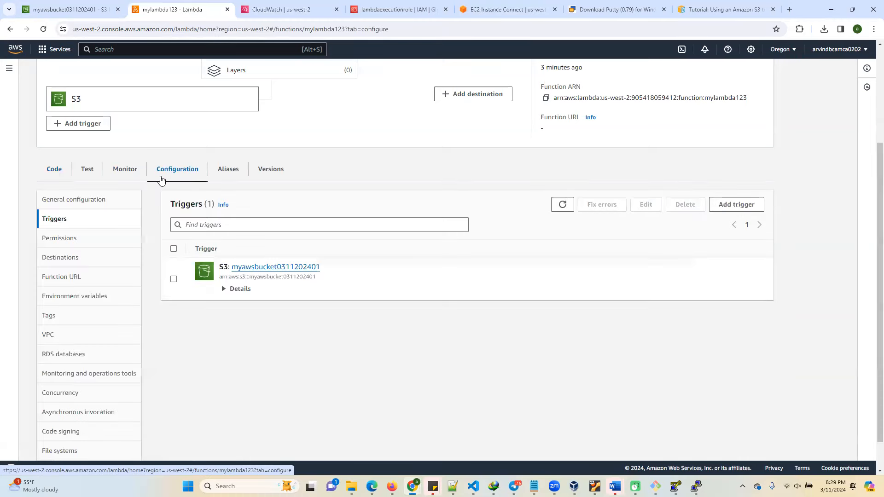
{"action": "left_click", "coordinate": [124, 171]}
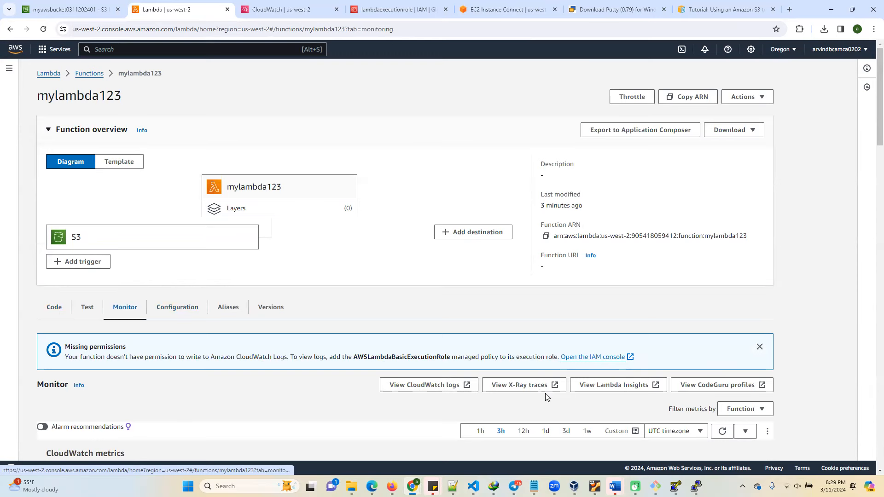
{"action": "left_click", "coordinate": [434, 390]}
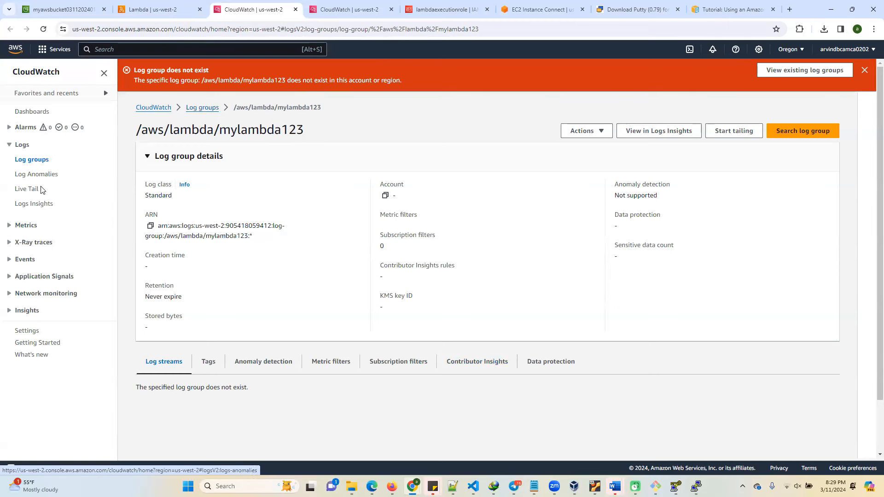
{"action": "left_click", "coordinate": [174, 13]}
{"action": "scroll", "coordinate": [326, 290], "scroll_direction": "down", "scroll_amount": 3}
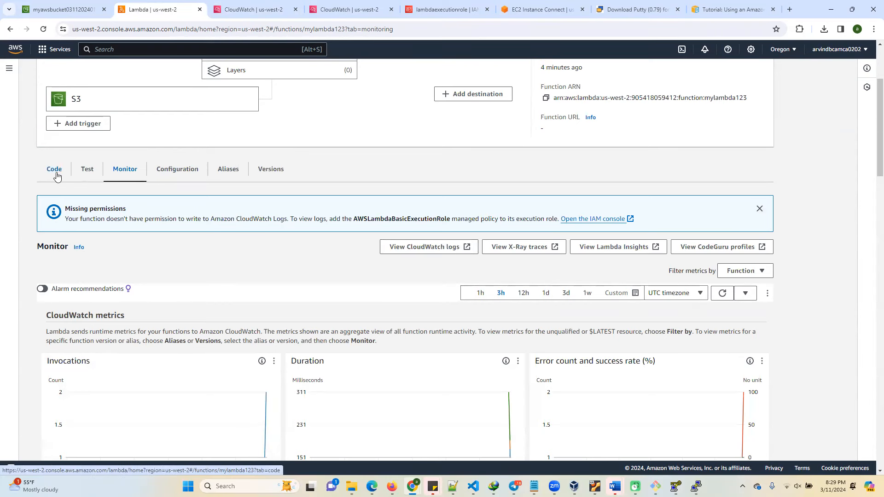
{"action": "left_click", "coordinate": [188, 169]}
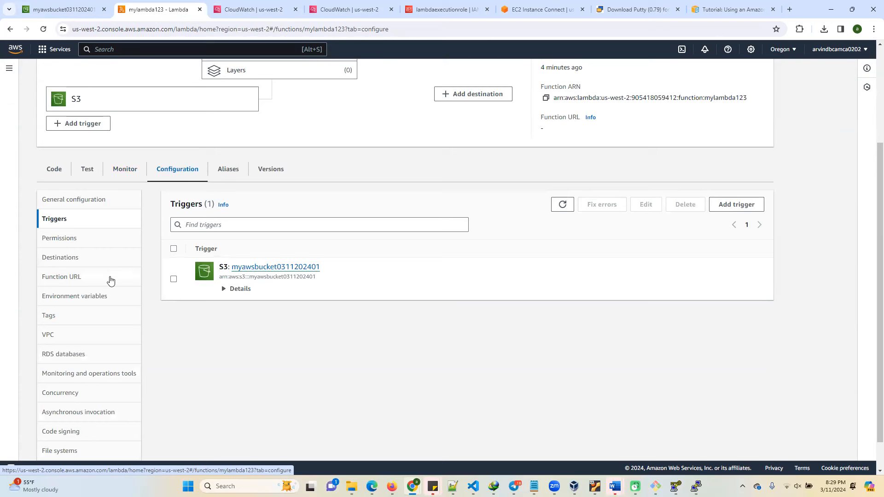
{"action": "scroll", "coordinate": [64, 332], "scroll_direction": "up", "scroll_amount": 2}
{"action": "scroll", "coordinate": [68, 332], "scroll_direction": "down", "scroll_amount": 3}
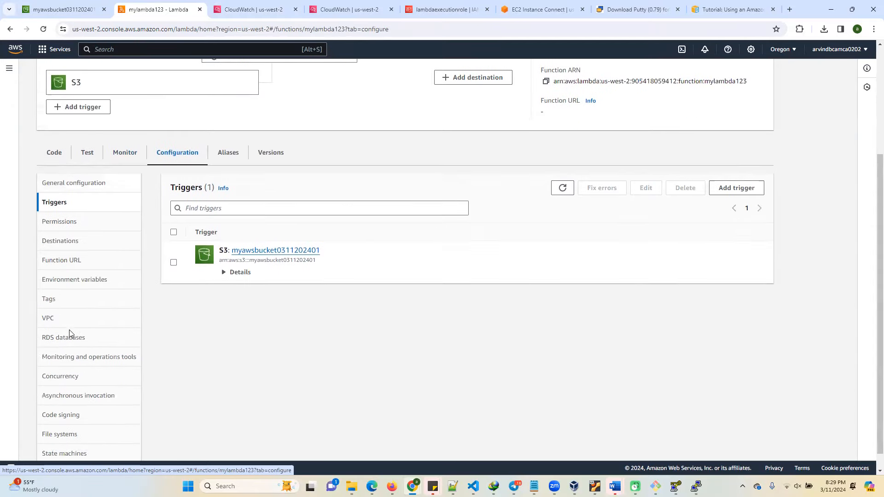
{"action": "scroll", "coordinate": [70, 332], "scroll_direction": "down", "scroll_amount": 1}
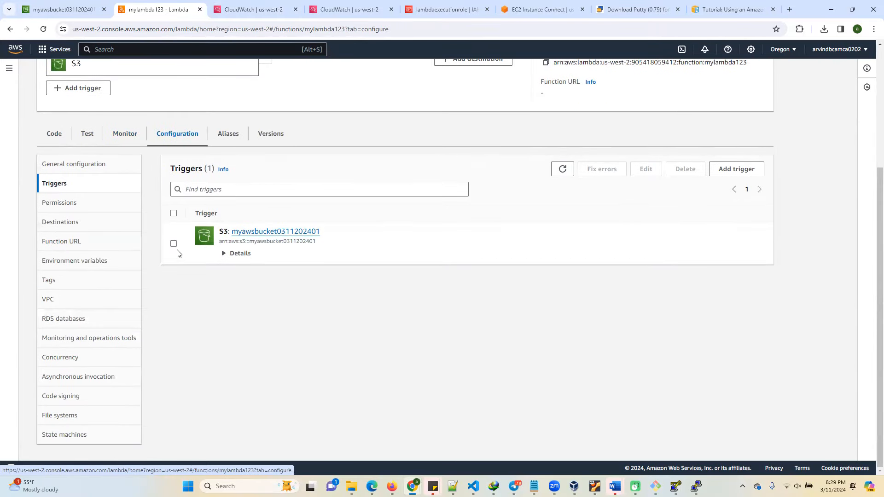
{"action": "left_click", "coordinate": [224, 253]}
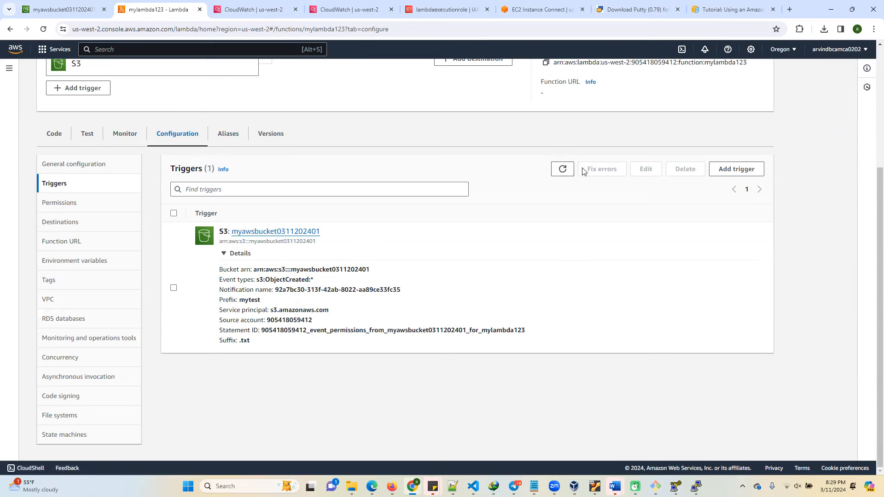
{"action": "left_click", "coordinate": [561, 175]}
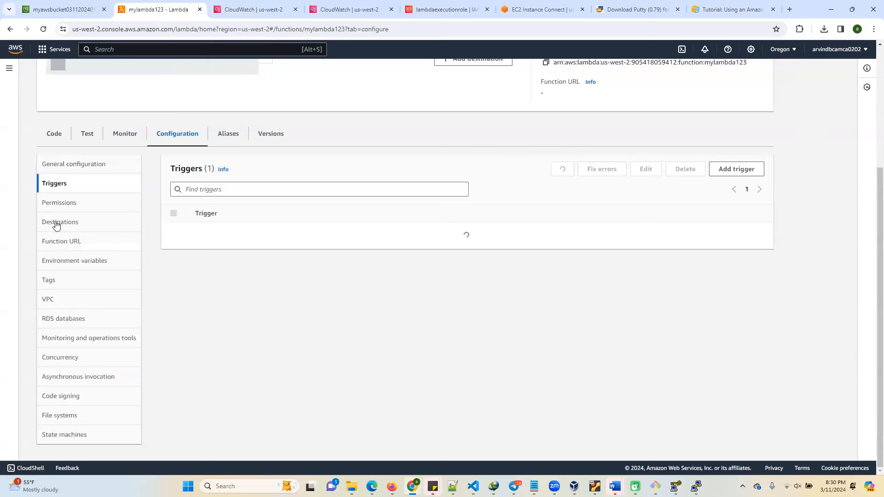
Review mylambda123's execution role permissions and the policies attached to lambdaexecutionrole in IAM.
{"action": "left_click", "coordinate": [64, 204]}
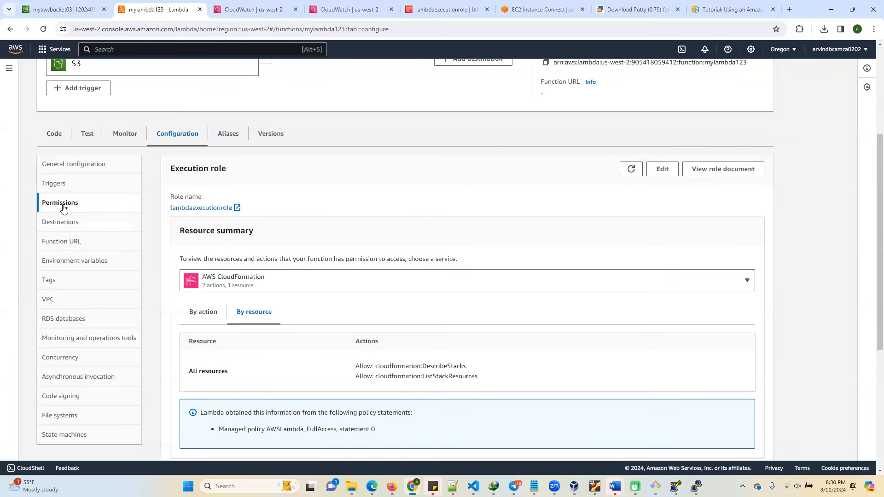
{"action": "left_click", "coordinate": [203, 208]}
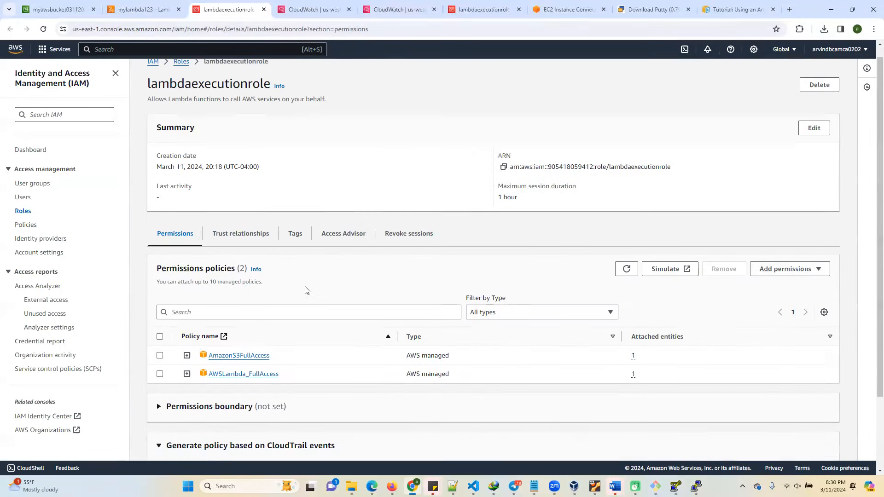
{"action": "scroll", "coordinate": [305, 291], "scroll_direction": "down", "scroll_amount": 3}
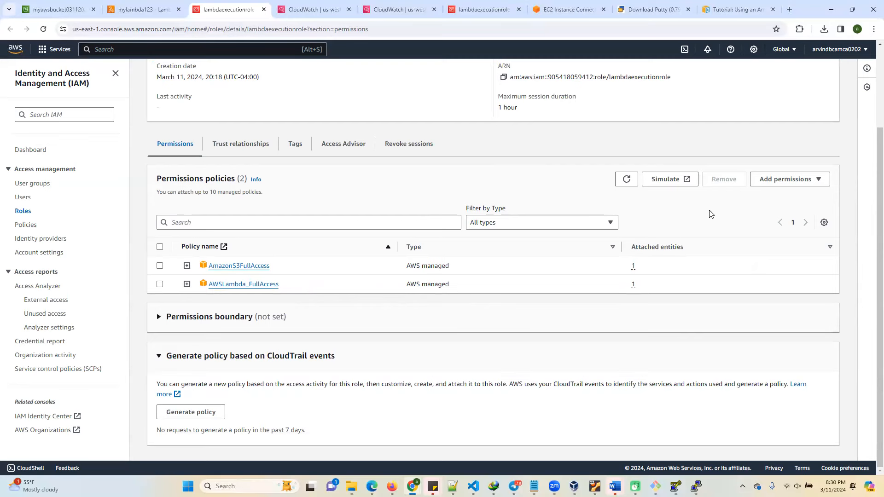
{"action": "scroll", "coordinate": [495, 253], "scroll_direction": "up", "scroll_amount": 3}
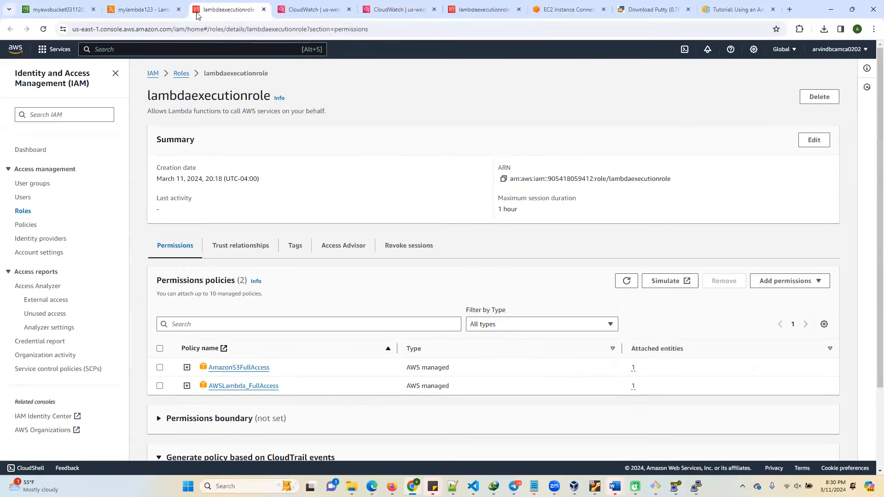
{"action": "left_click", "coordinate": [151, 10]}
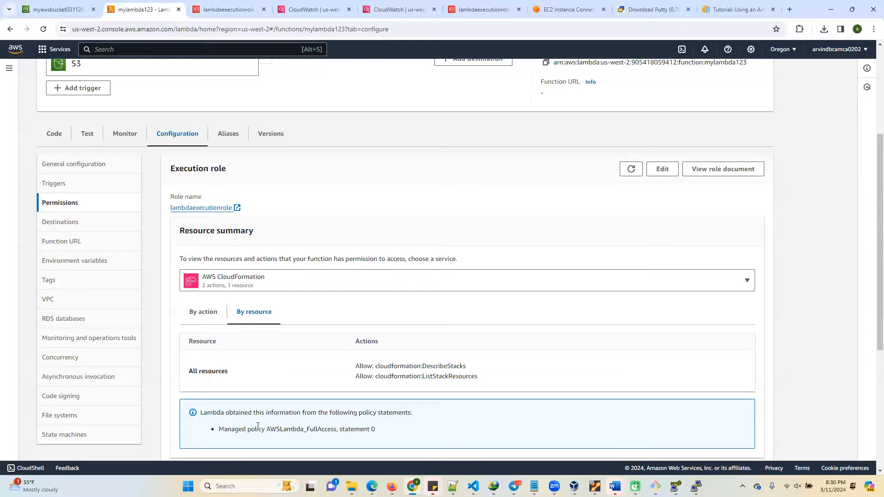
{"action": "scroll", "coordinate": [285, 405], "scroll_direction": "down", "scroll_amount": 2}
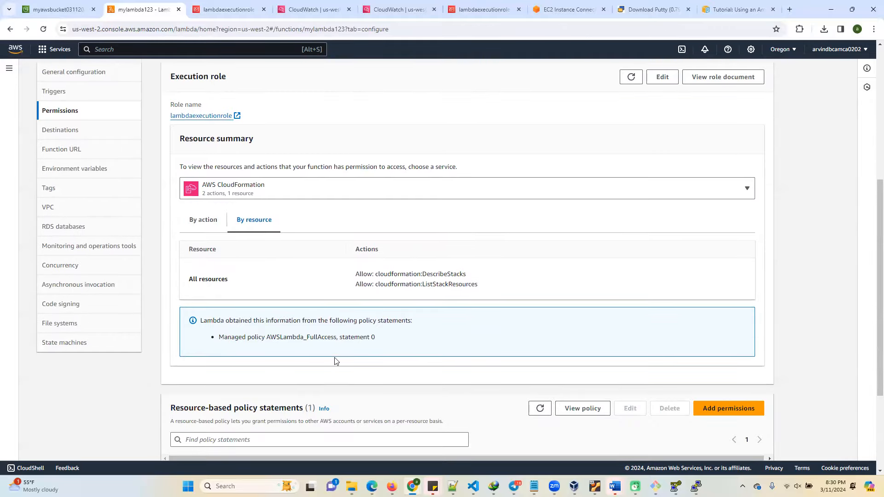
{"action": "scroll", "coordinate": [376, 387], "scroll_direction": "up", "scroll_amount": 3}
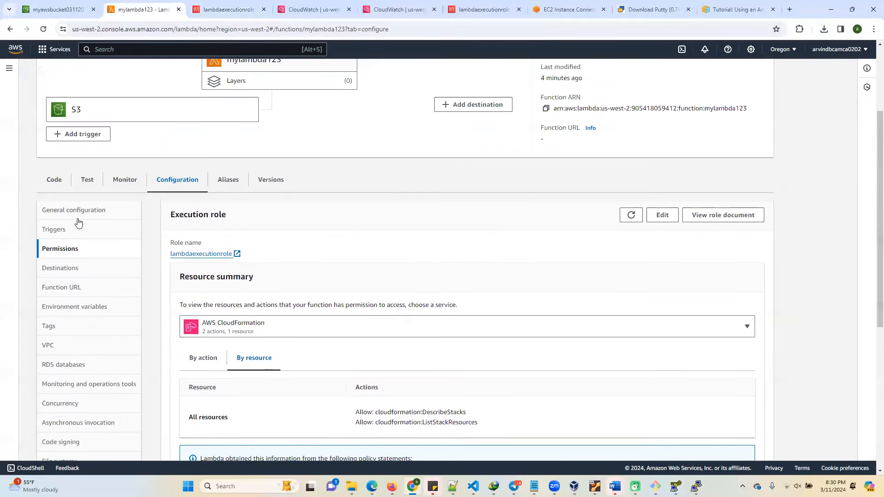
Test mylambda123 with a new private event named mylambda, using the hello-world template.
{"action": "left_click", "coordinate": [84, 182]}
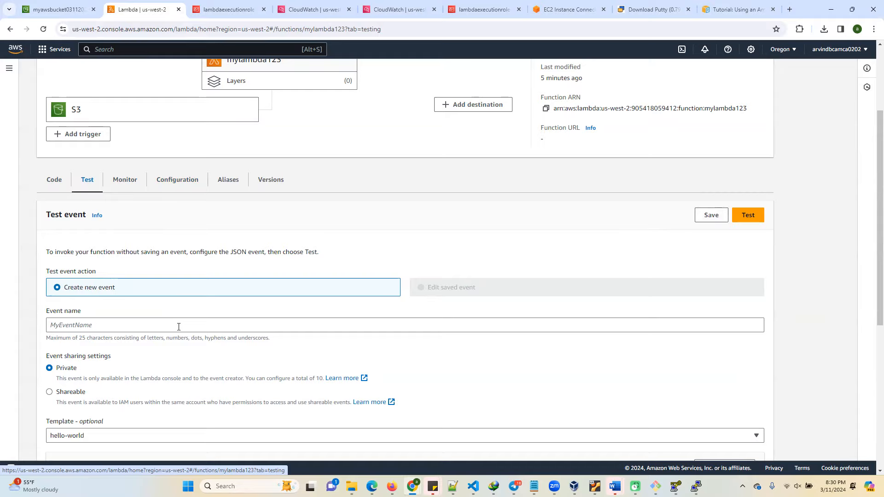
{"action": "scroll", "coordinate": [107, 257], "scroll_direction": "down", "scroll_amount": 3}
{"action": "scroll", "coordinate": [92, 207], "scroll_direction": "up", "scroll_amount": 1}
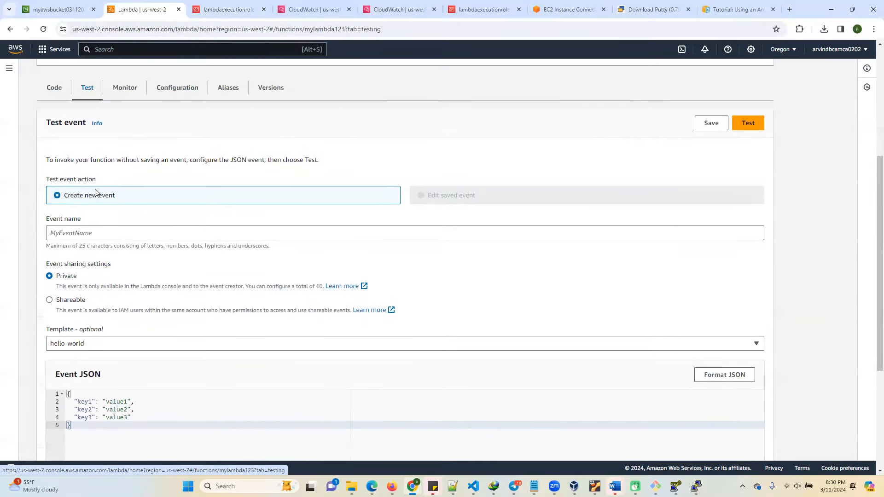
{"action": "left_click", "coordinate": [83, 233]}
{"action": "type", "text": "my"}
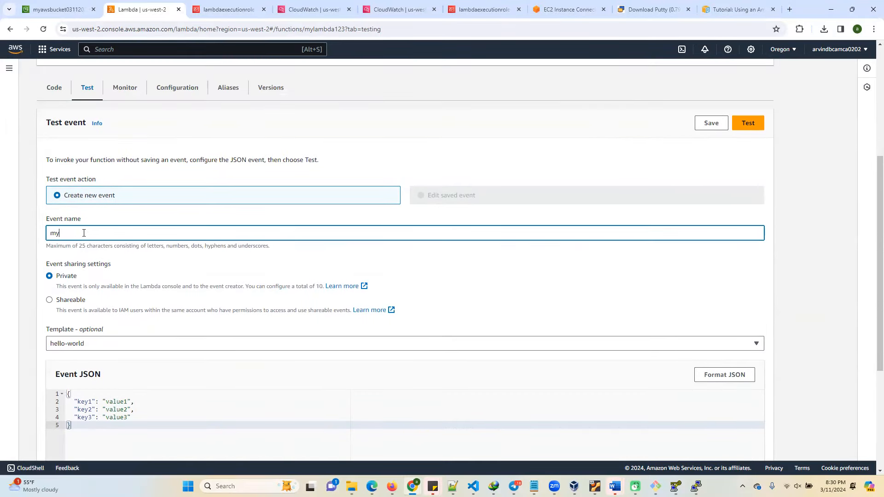
{"action": "type", "text": "lambda"}
{"action": "scroll", "coordinate": [149, 384], "scroll_direction": "down", "scroll_amount": 3}
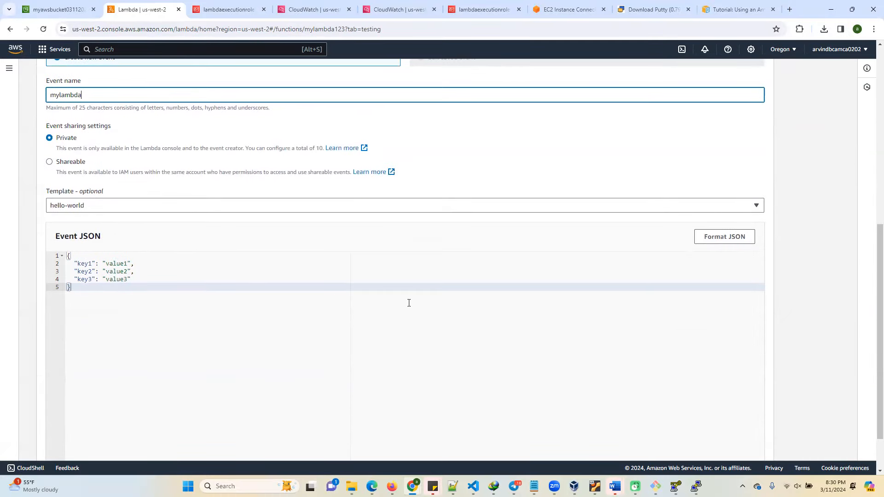
{"action": "scroll", "coordinate": [552, 400], "scroll_direction": "down", "scroll_amount": 1}
{"action": "scroll", "coordinate": [683, 314], "scroll_direction": "up", "scroll_amount": 5}
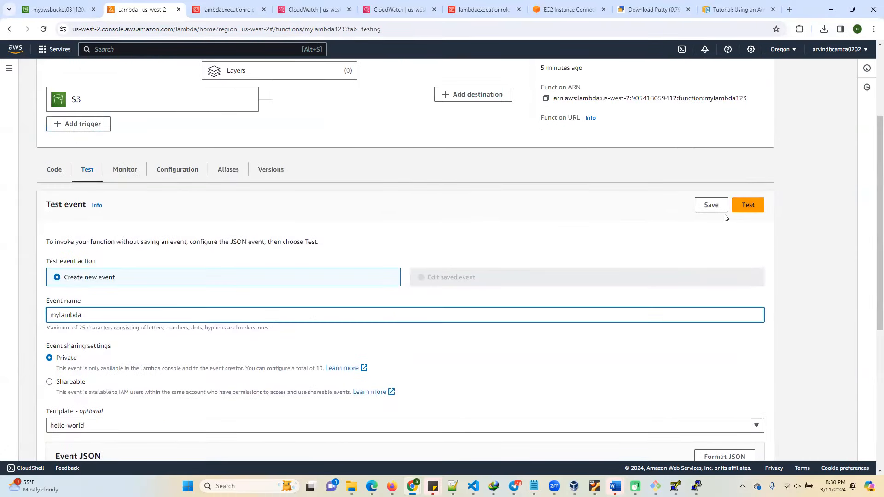
{"action": "left_click", "coordinate": [751, 206]}
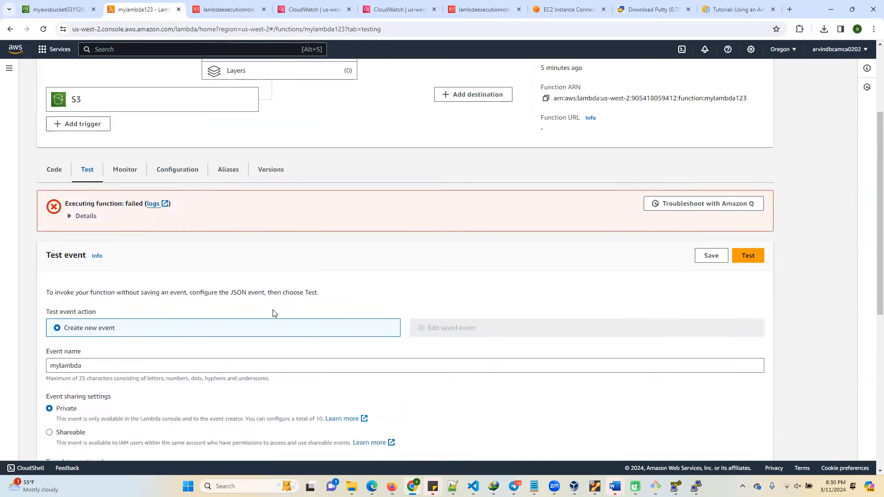
Expand the test execution details and review the error message, summary and log output.
{"action": "left_click", "coordinate": [71, 216]}
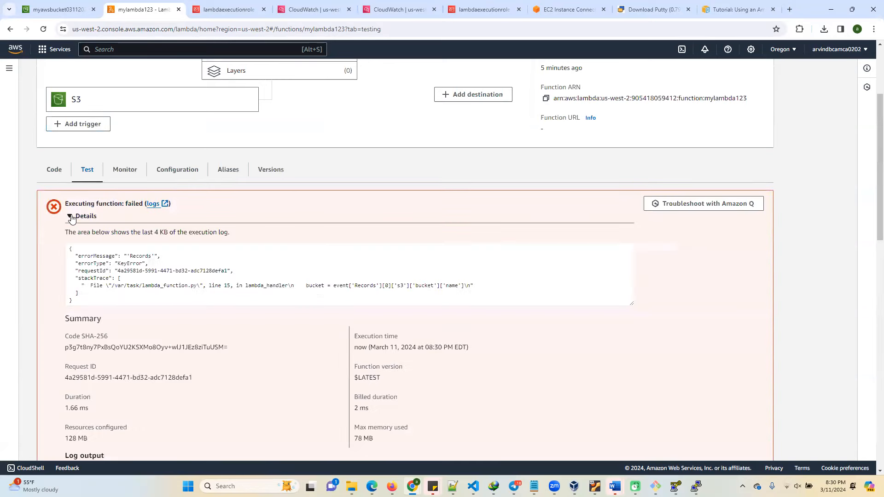
{"action": "scroll", "coordinate": [148, 330], "scroll_direction": "down", "scroll_amount": 3}
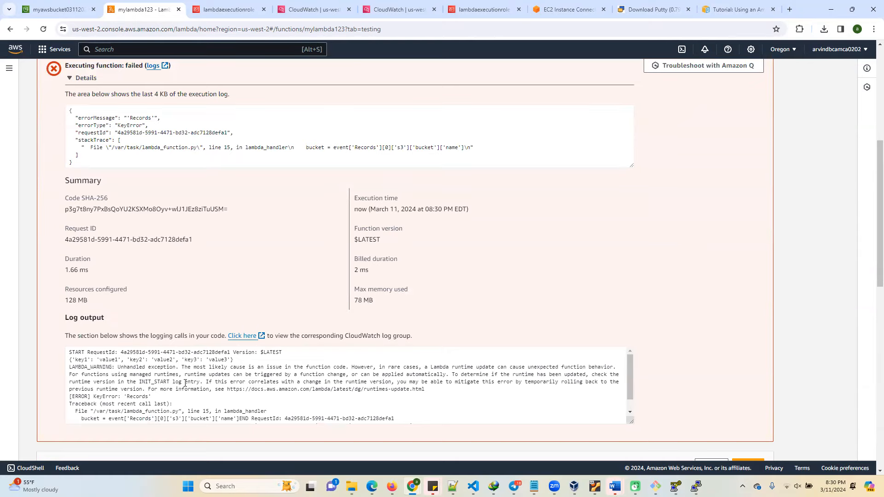
{"action": "scroll", "coordinate": [211, 350], "scroll_direction": "up", "scroll_amount": 6}
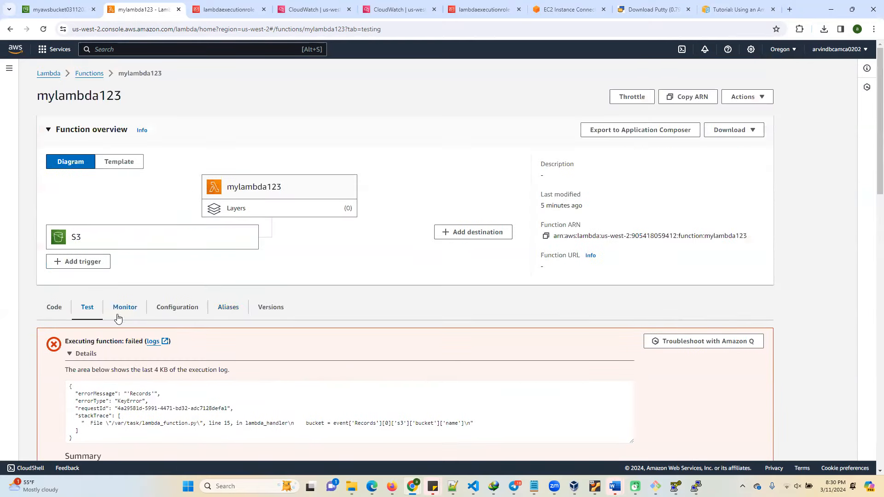
From the function's code source, create and save a private test event named myevent with the hello-world template.
{"action": "left_click", "coordinate": [54, 309]}
{"action": "scroll", "coordinate": [172, 318], "scroll_direction": "down", "scroll_amount": 4}
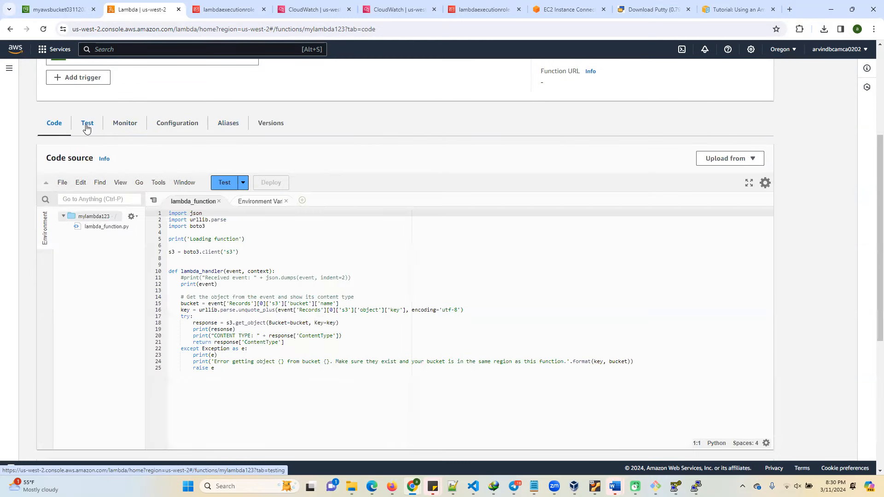
{"action": "left_click", "coordinate": [242, 183]}
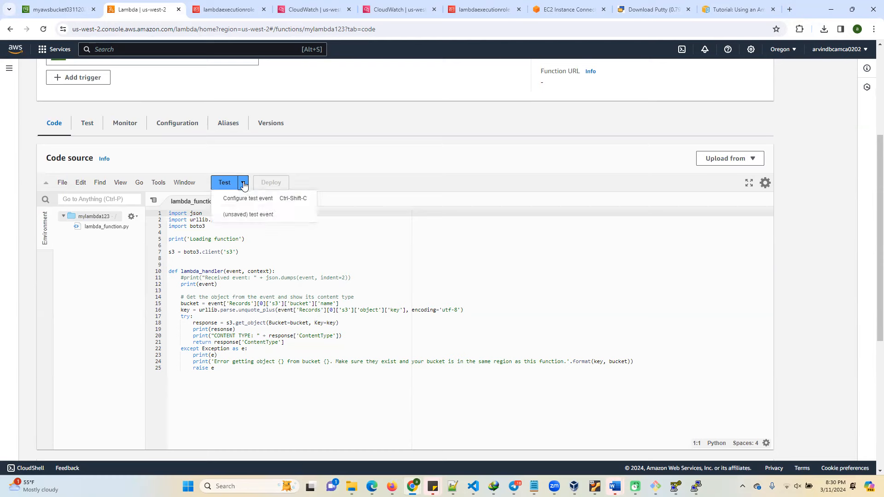
{"action": "left_click", "coordinate": [242, 198]}
{"action": "left_click", "coordinate": [302, 192]}
{"action": "type", "text": "myevent"}
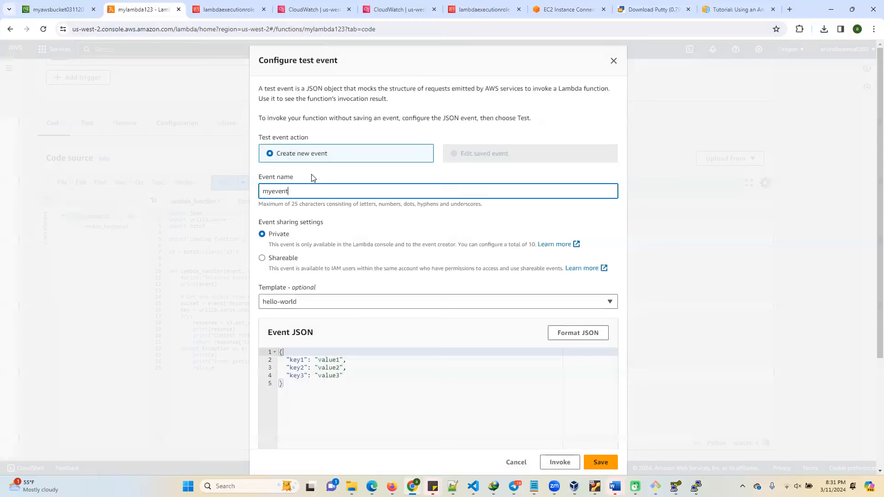
{"action": "scroll", "coordinate": [343, 309], "scroll_direction": "down", "scroll_amount": 3}
{"action": "left_click", "coordinate": [599, 464]}
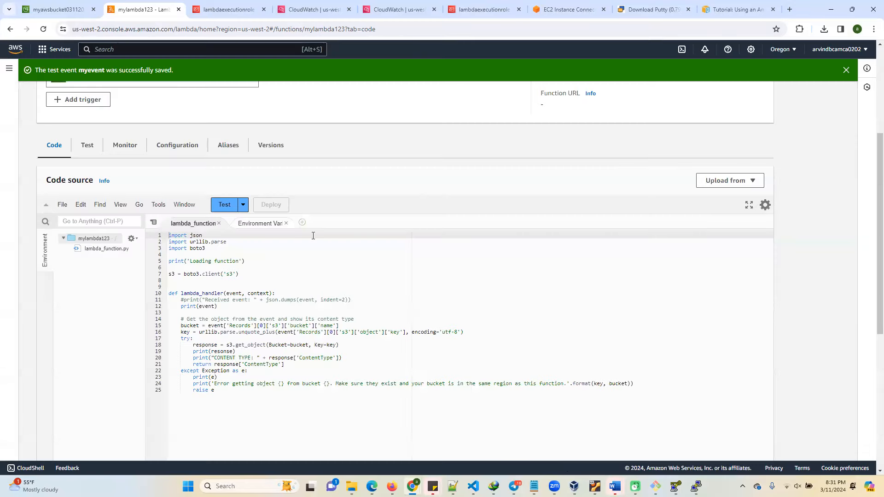
Invoke mylambda123 with the saved test event myevent.
{"action": "left_click", "coordinate": [243, 205]}
{"action": "left_click", "coordinate": [239, 224]}
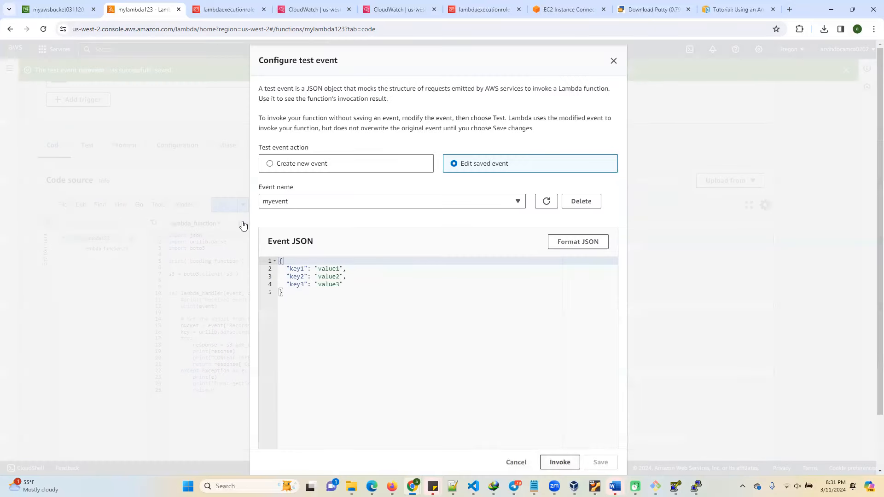
{"action": "left_click", "coordinate": [559, 462]}
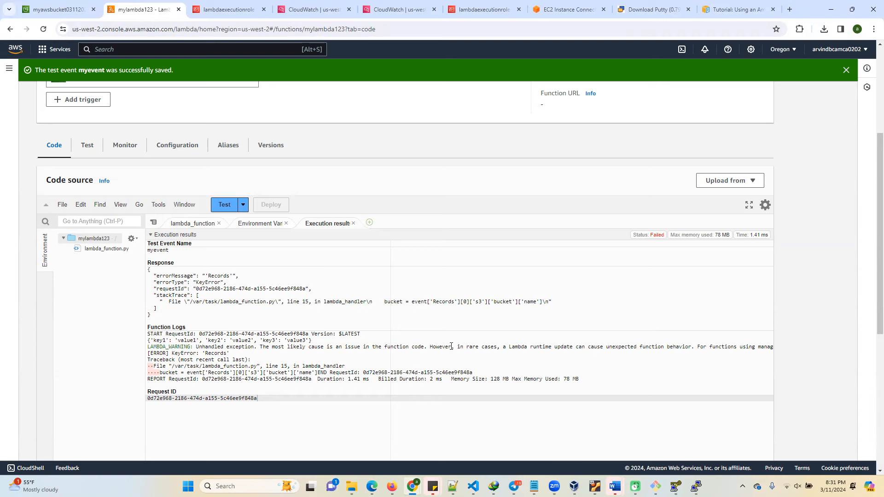
Review the function logs in myevent's execution results, including the printed event, the runtime warning and the KeyError line.
{"action": "left_click_drag", "start_coordinate": [318, 339], "coordinate": [142, 338]}
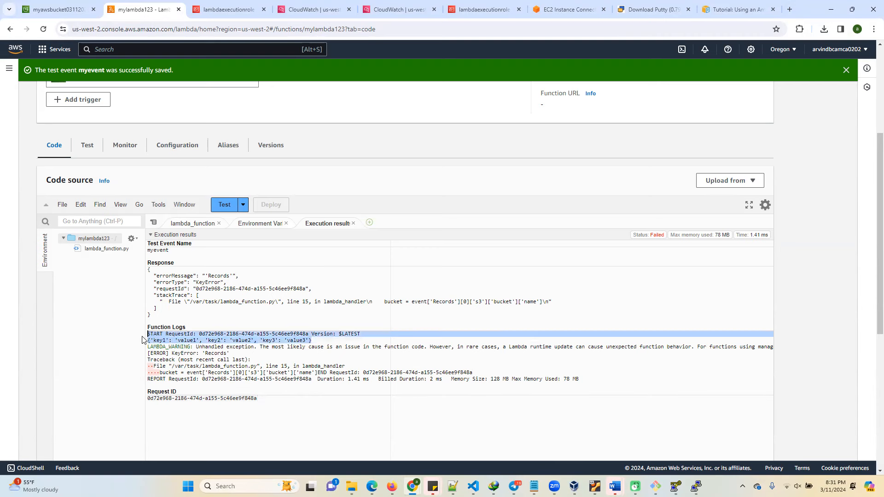
{"action": "left_click", "coordinate": [512, 347]}
{"action": "left_click_drag", "start_coordinate": [432, 350], "coordinate": [669, 353]}
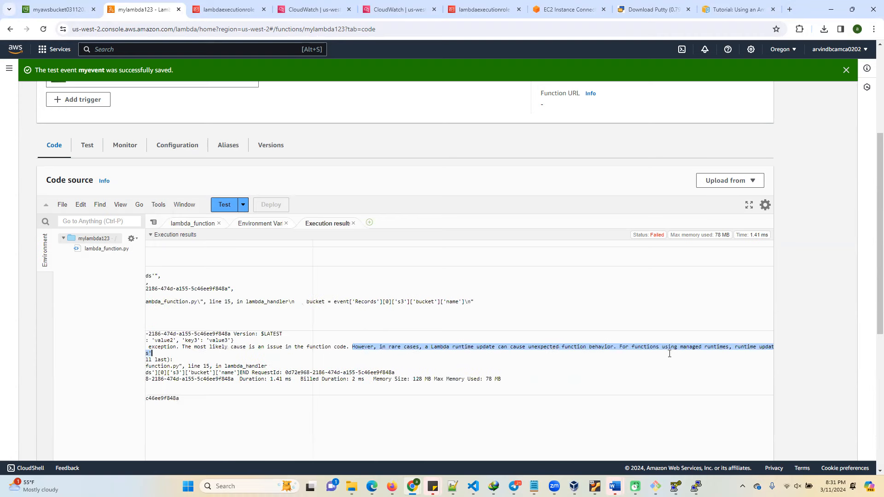
{"action": "left_click", "coordinate": [320, 349]}
{"action": "left_click_drag", "start_coordinate": [364, 349], "coordinate": [766, 350]}
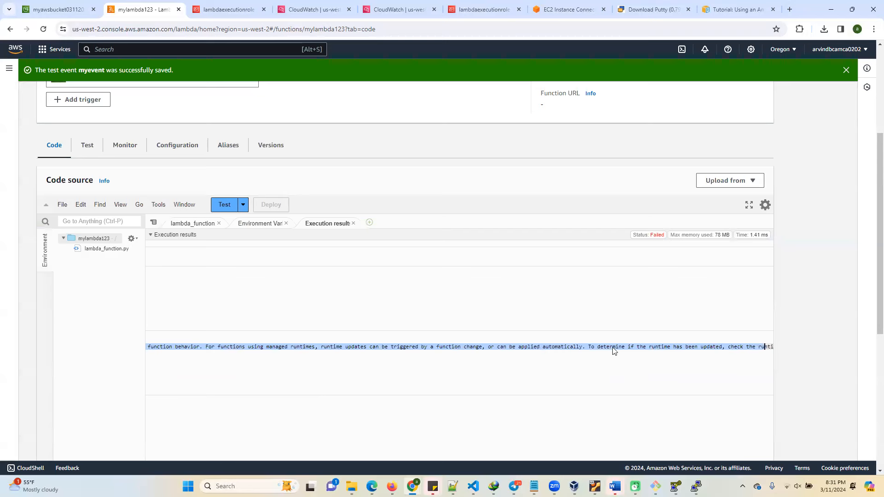
{"action": "left_click_drag", "start_coordinate": [643, 349], "coordinate": [720, 342]}
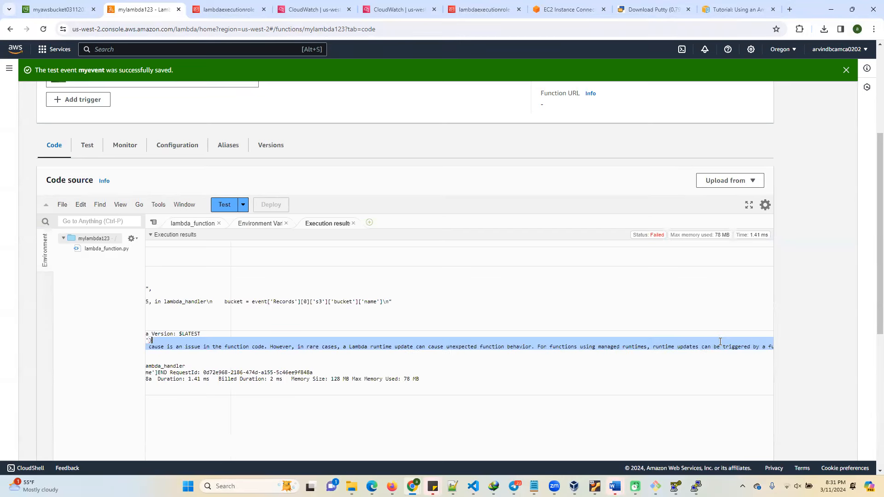
{"action": "left_click_drag", "start_coordinate": [791, 345], "coordinate": [3, 355]}
{"action": "left_click", "coordinate": [119, 358]}
{"action": "left_click", "coordinate": [191, 353]}
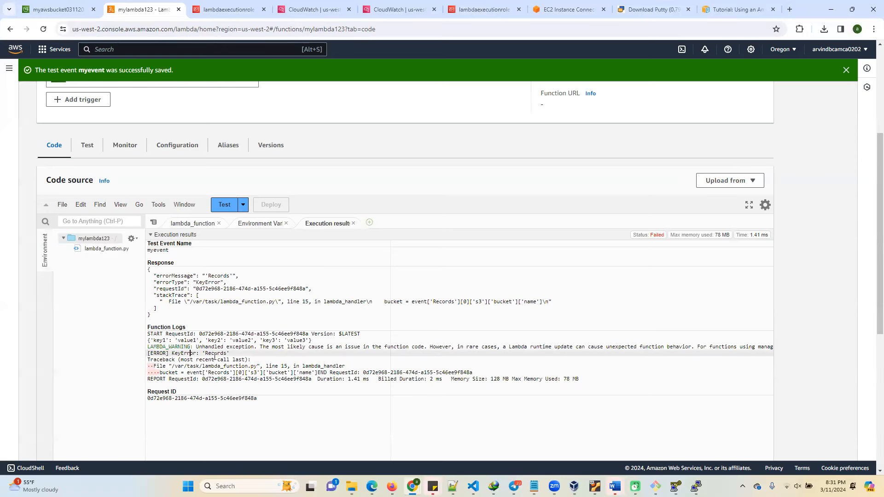
Compare the Records key read by the lambda_function handler with the JSON of myevent, leaving the event unedited.
{"action": "left_click", "coordinate": [189, 224]}
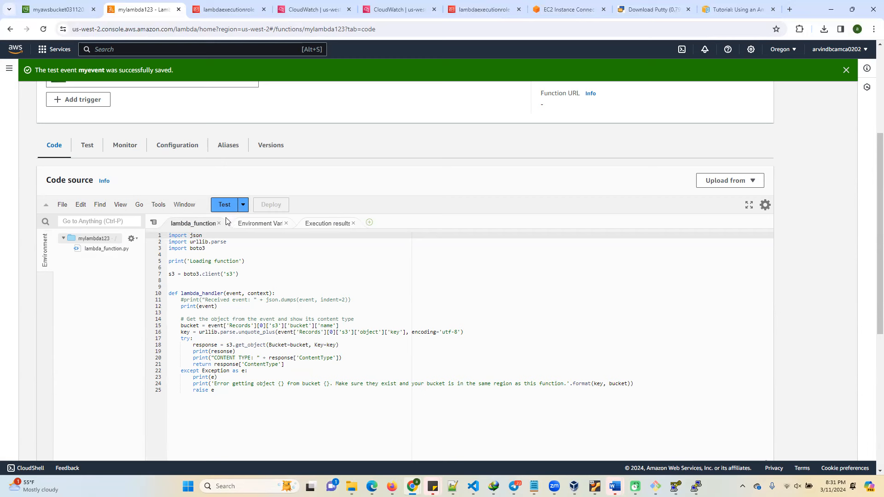
{"action": "double_click", "coordinate": [229, 327]}
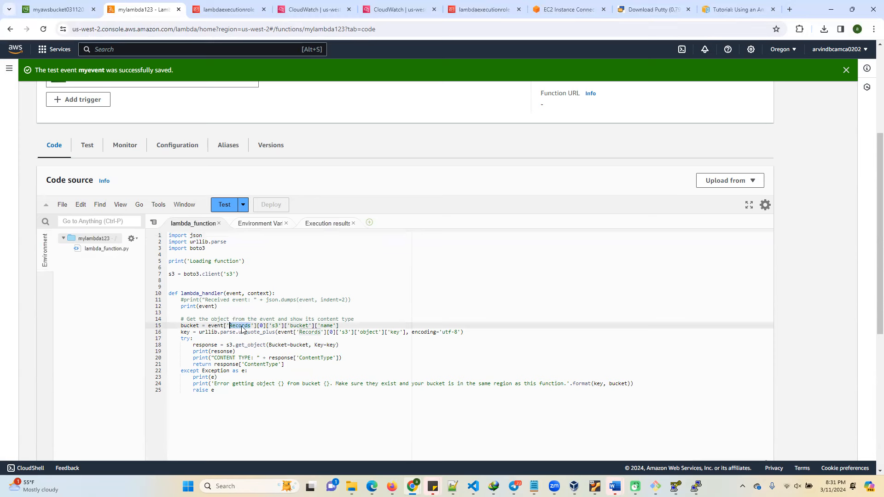
{"action": "left_click", "coordinate": [242, 209]}
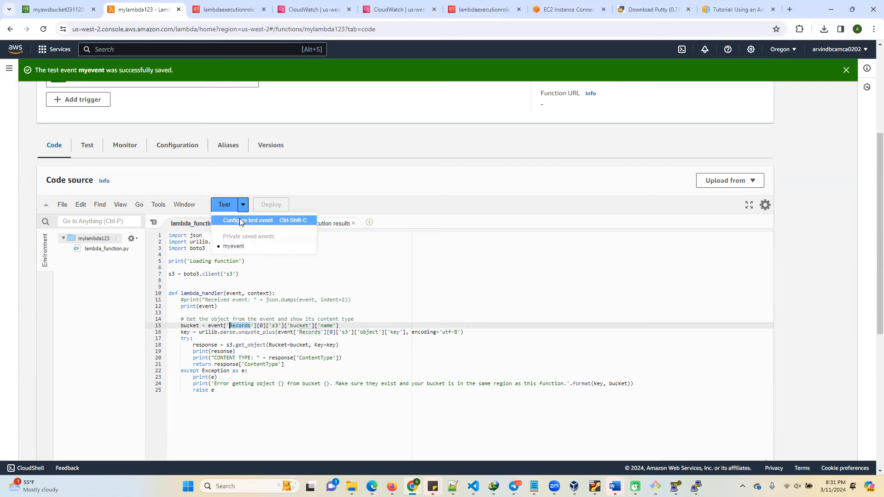
{"action": "left_click", "coordinate": [240, 220]}
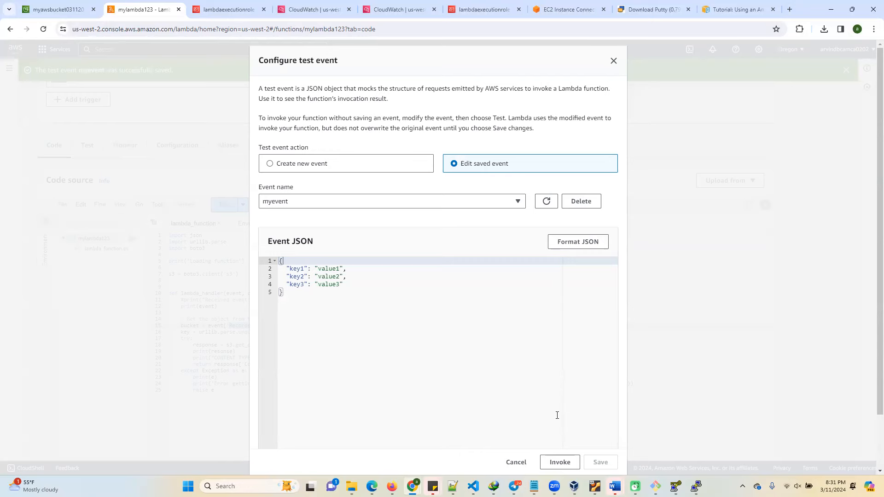
{"action": "left_click", "coordinate": [516, 462]}
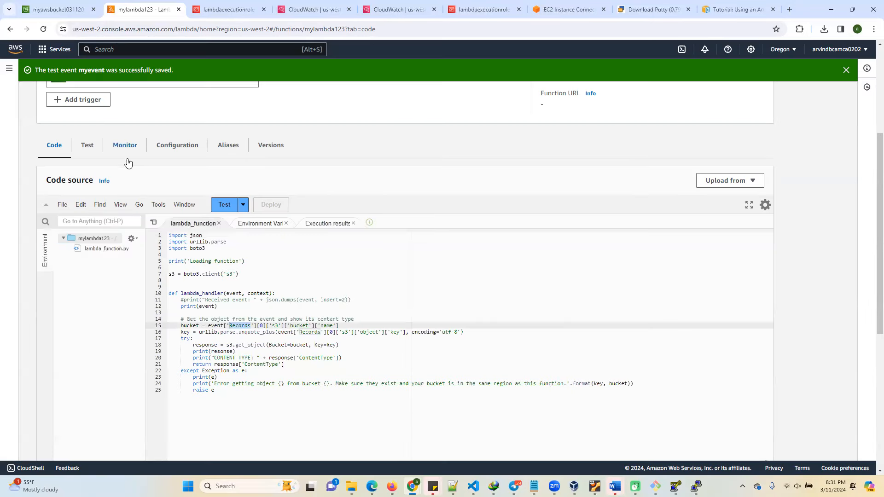
Upload k8s (1).txt from Downloads to the mytest/ folder of the S3 bucket and close the upload status page.
{"action": "left_click", "coordinate": [53, 9]}
{"action": "left_click", "coordinate": [813, 172]}
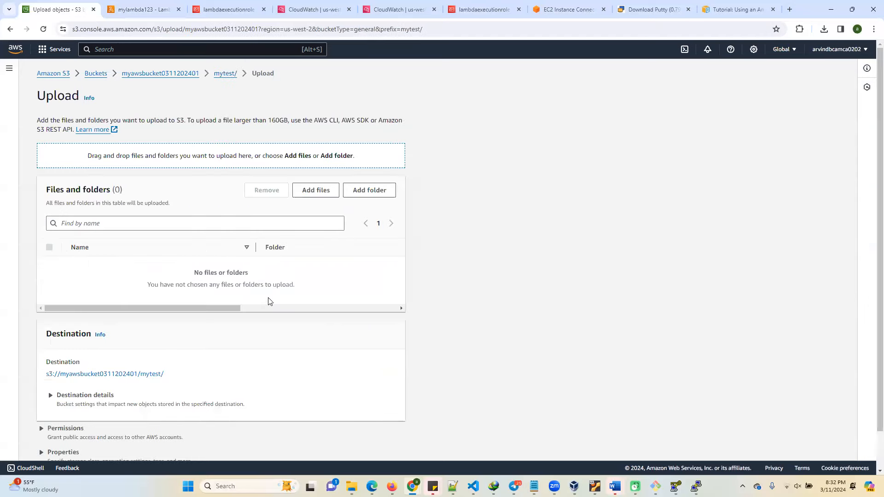
{"action": "left_click", "coordinate": [311, 192]}
{"action": "left_click", "coordinate": [127, 88]}
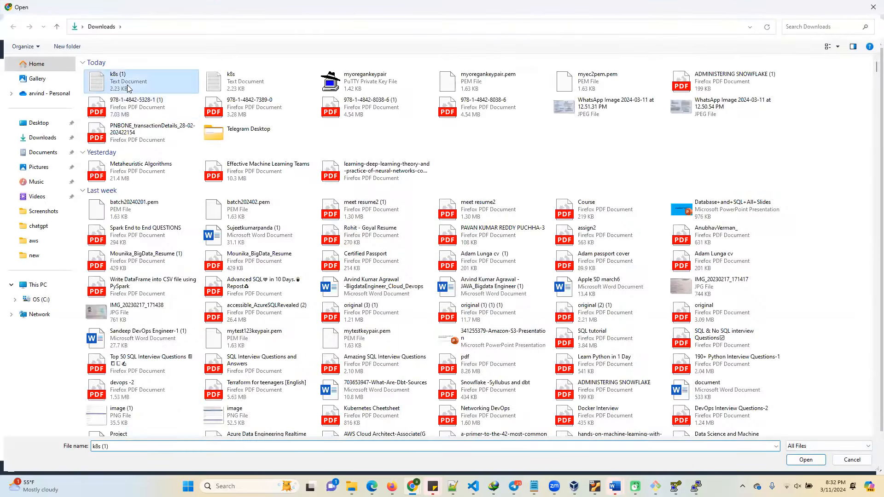
{"action": "double_click", "coordinate": [128, 87]}
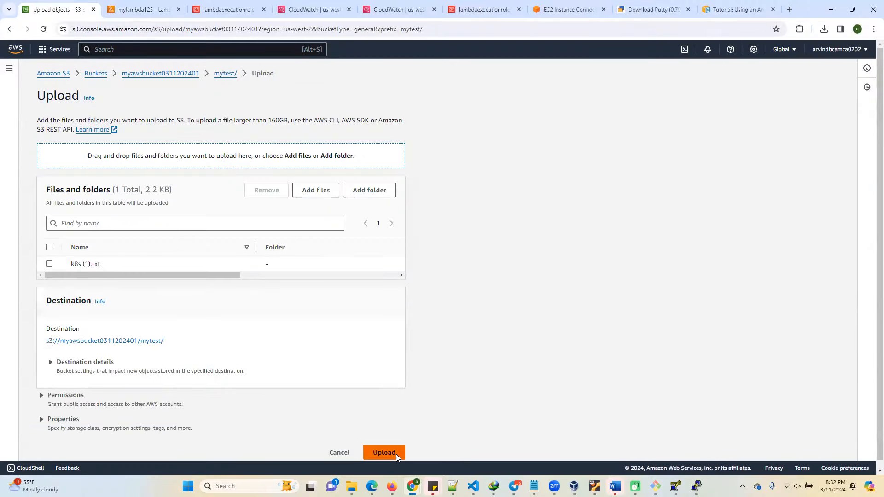
{"action": "left_click", "coordinate": [395, 453]}
{"action": "left_click", "coordinate": [827, 115]}
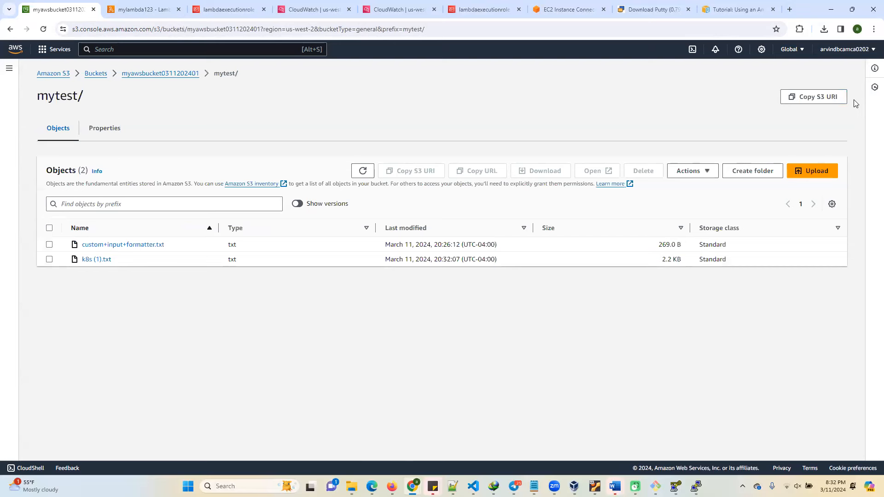
Open the CloudWatch logs of mylambda123 from its monitoring page and check the log group.
{"action": "left_click", "coordinate": [140, 10]}
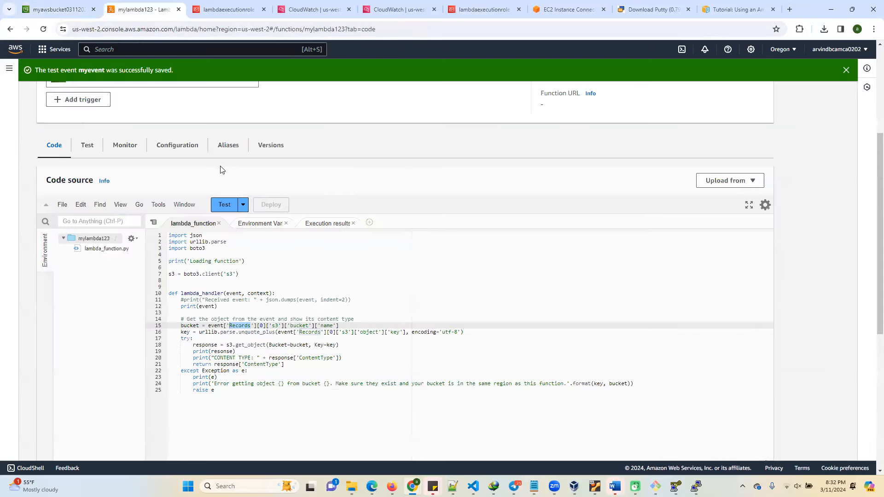
{"action": "left_click", "coordinate": [123, 146]}
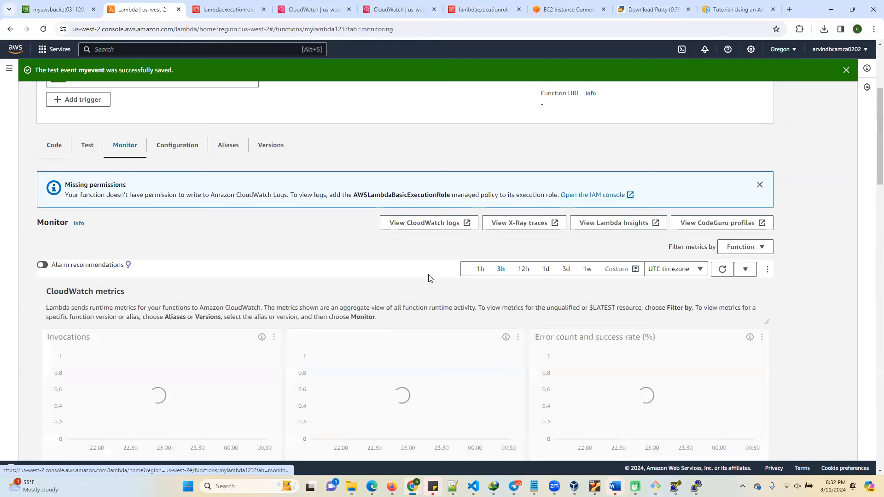
{"action": "left_click", "coordinate": [415, 225]}
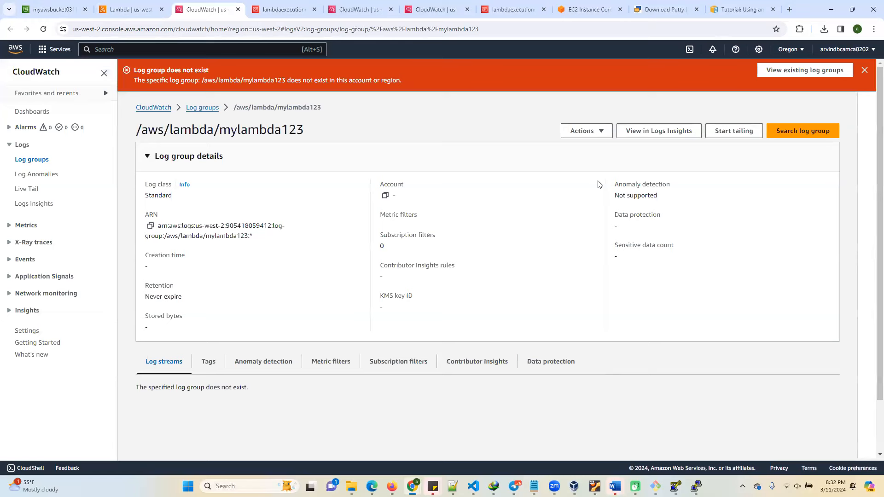
Back on mylambda123's monitoring page, copy the policy name AWSLambdaBasicExecutionRole from the missing permissions notice.
{"action": "left_click", "coordinate": [133, 13]}
{"action": "scroll", "coordinate": [206, 300], "scroll_direction": "up", "scroll_amount": 3}
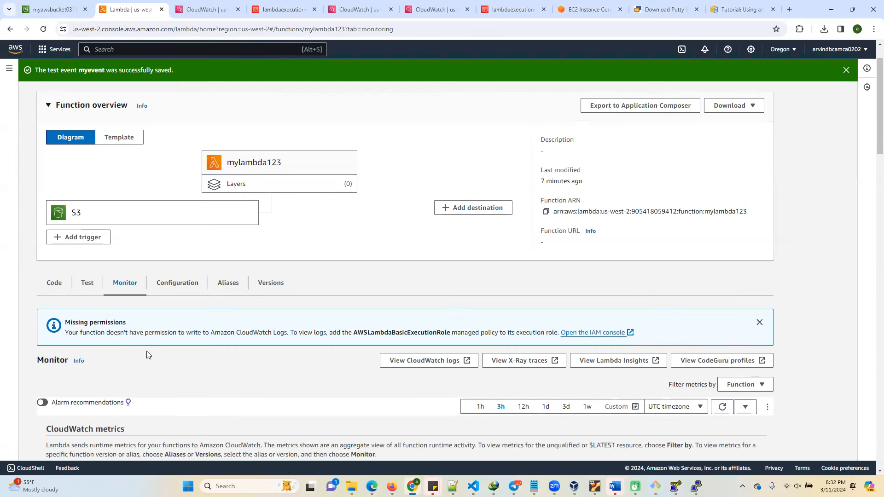
{"action": "scroll", "coordinate": [146, 351], "scroll_direction": "down", "scroll_amount": 2}
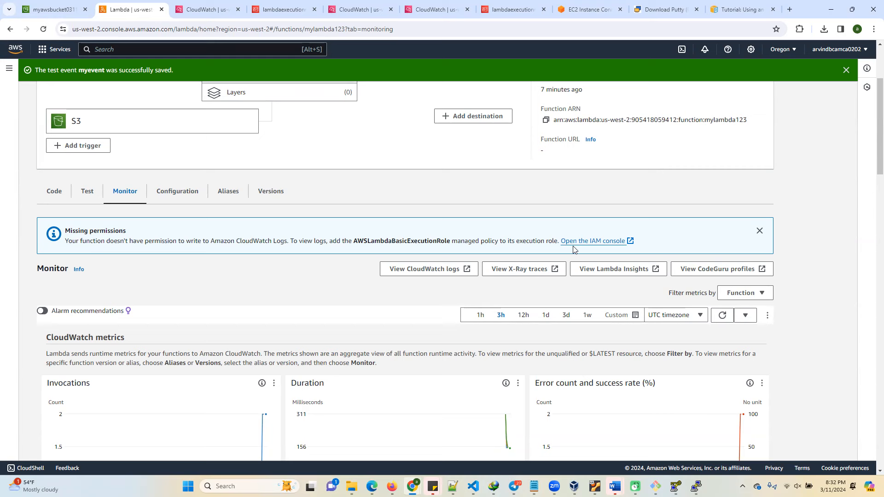
{"action": "double_click", "coordinate": [403, 241]}
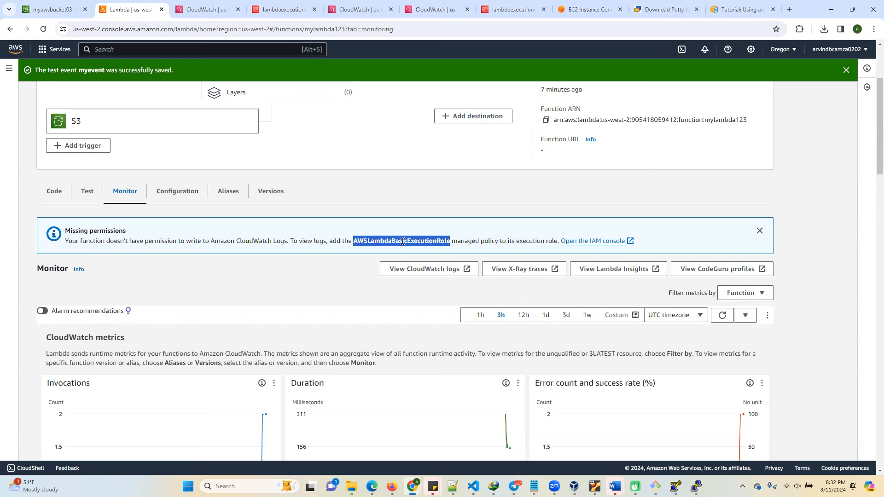
{"action": "key", "text": "ctrl+c"}
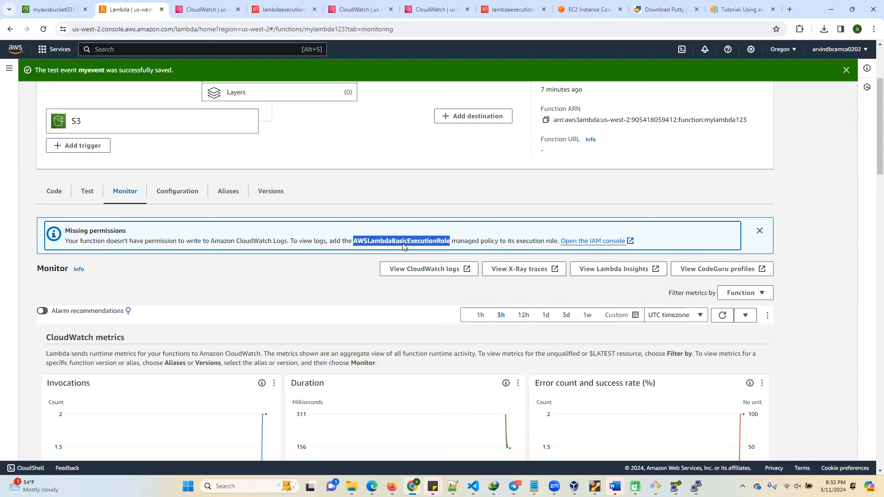
Open lambdaexecutionrole in the IAM console and search its attached policies for AWSLambdaBasicExecutionRole.
{"action": "left_click", "coordinate": [575, 243]}
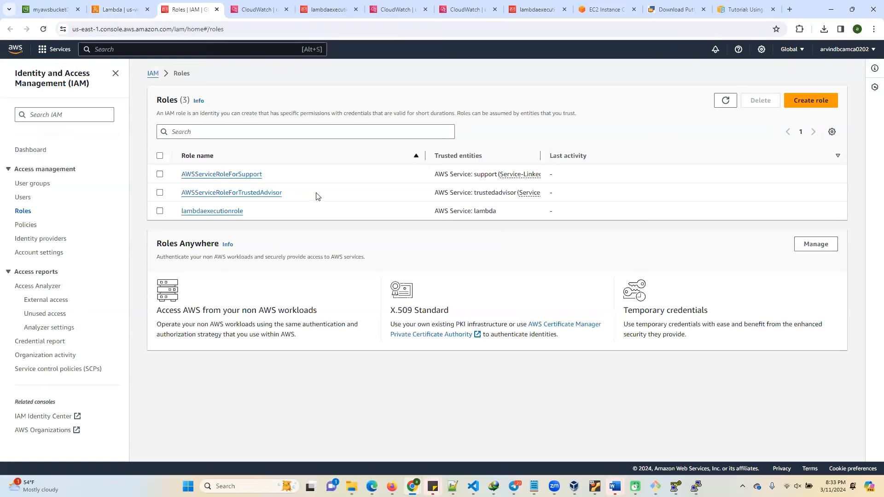
{"action": "left_click", "coordinate": [222, 213]}
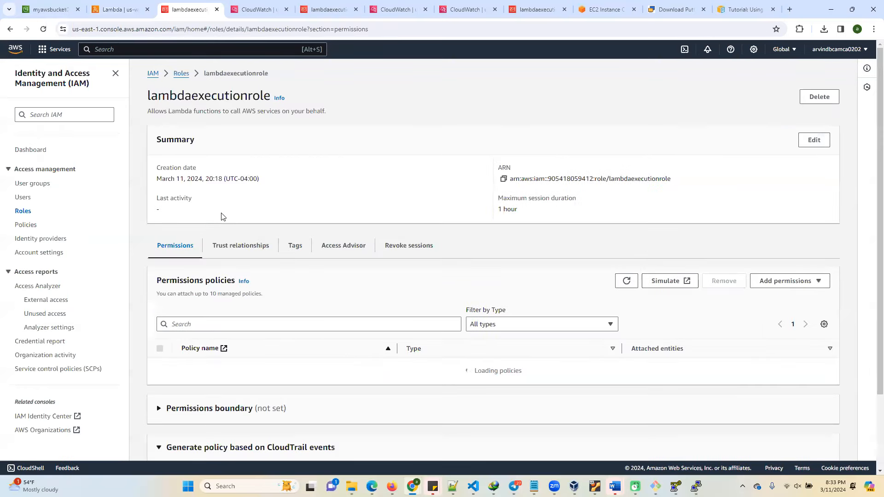
{"action": "left_click", "coordinate": [253, 322]}
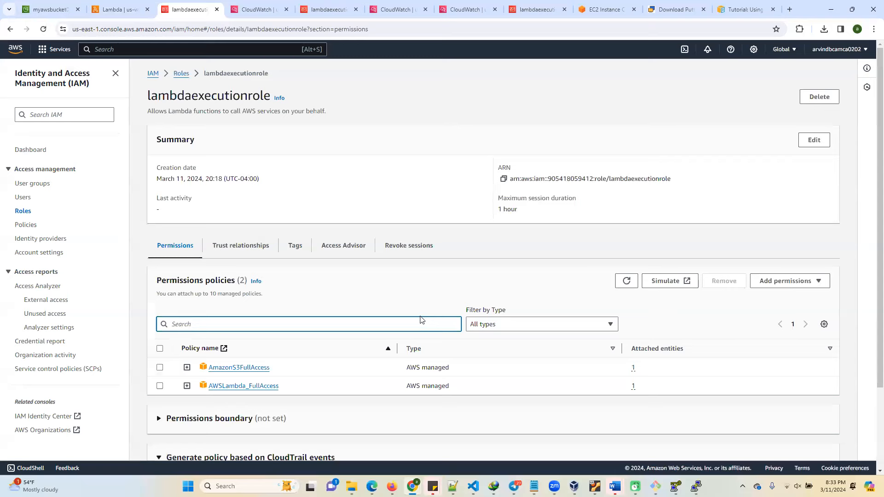
{"action": "key", "text": "ctrl+v"}
Attach the AWS managed policy AWSLambdaBasicExecutionRole to lambdaexecutionrole.
{"action": "left_click", "coordinate": [786, 281]}
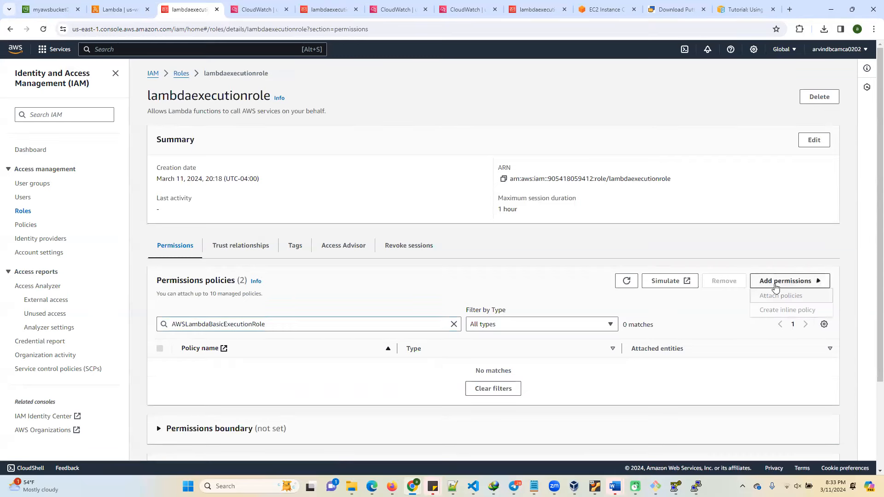
{"action": "left_click", "coordinate": [772, 295]}
{"action": "left_click", "coordinate": [116, 197]}
{"action": "key", "text": "ctrl+v"}
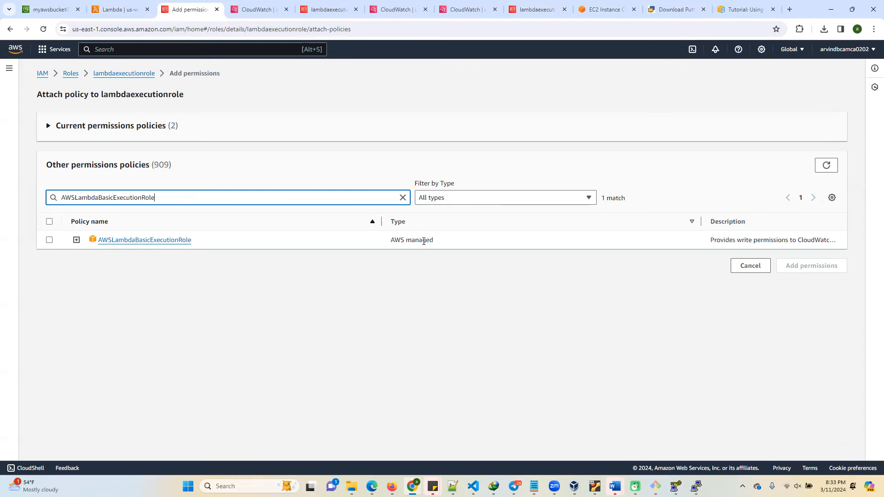
{"action": "left_click", "coordinate": [49, 240]}
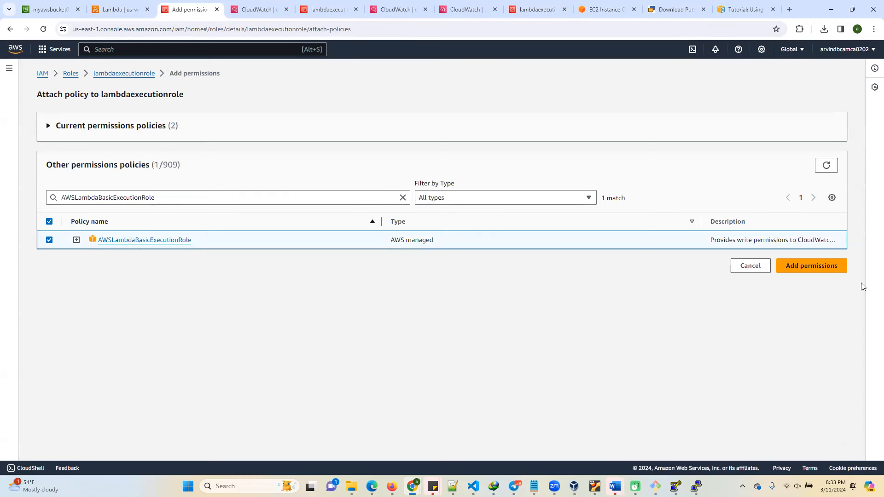
{"action": "left_click", "coordinate": [814, 265]}
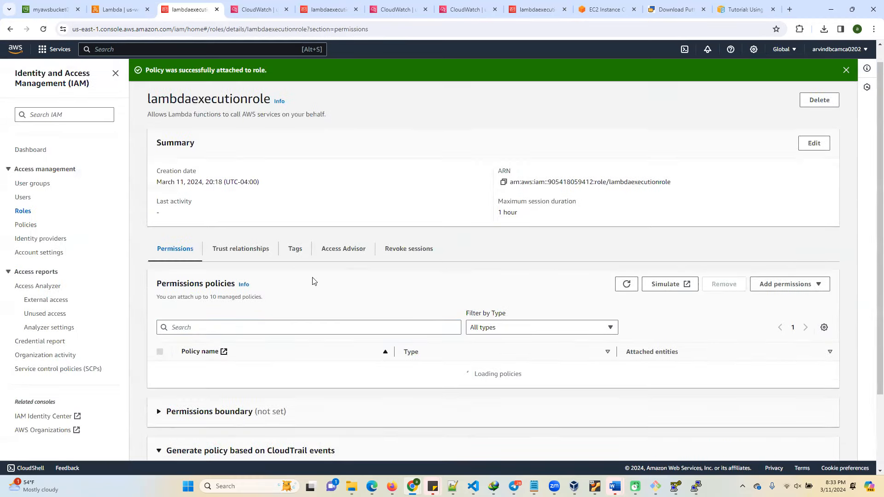
Upload k8s.txt from Downloads to the mytest/ folder of the S3 bucket.
{"action": "left_click", "coordinate": [54, 10]}
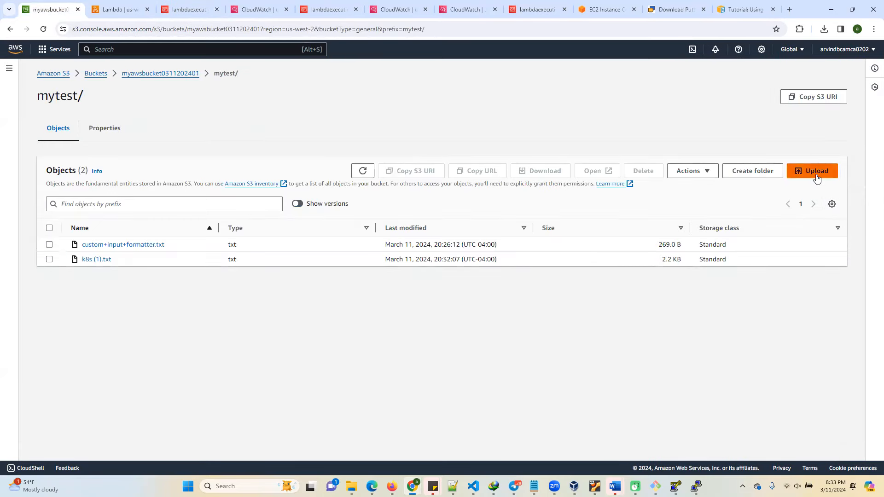
{"action": "left_click", "coordinate": [817, 171]}
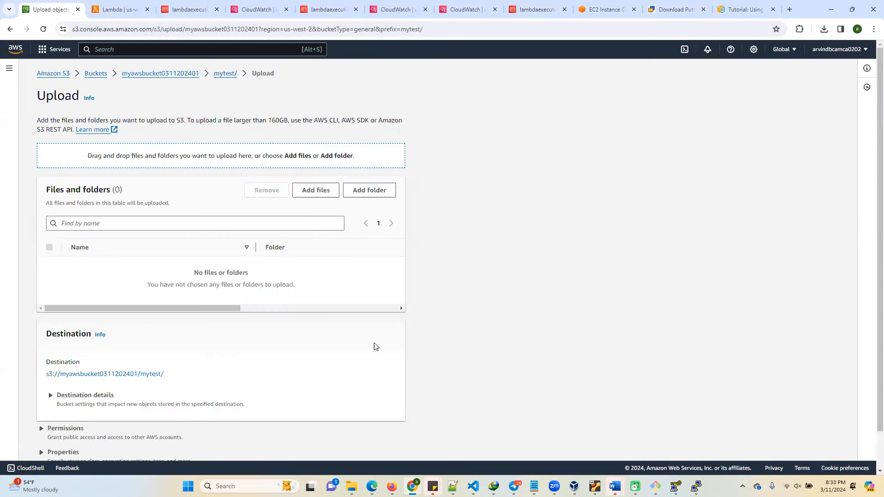
{"action": "left_click", "coordinate": [318, 190]}
{"action": "double_click", "coordinate": [214, 87]}
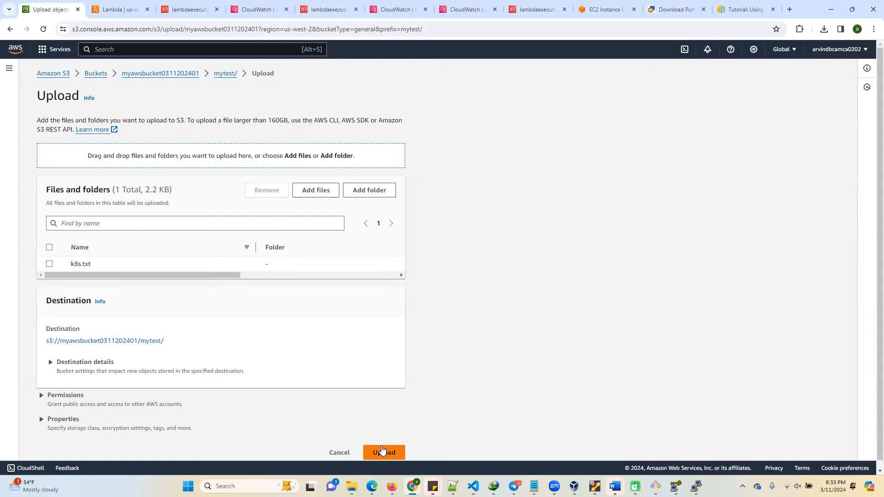
{"action": "left_click", "coordinate": [382, 451]}
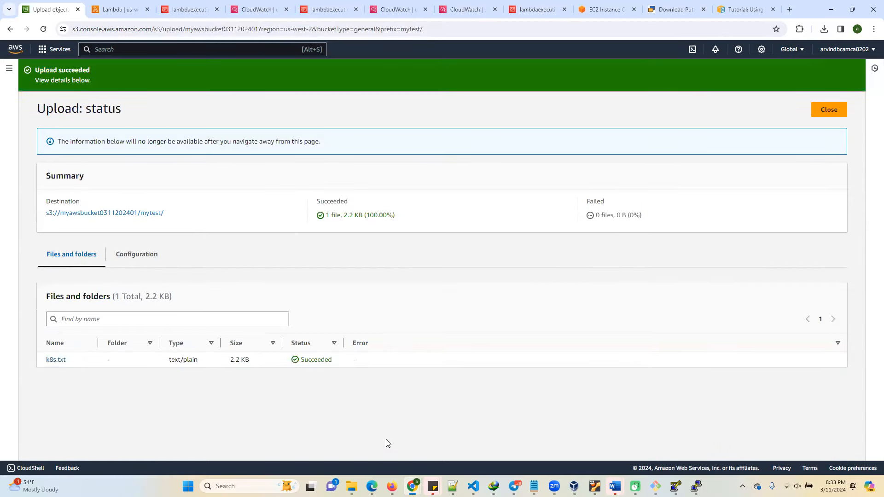
Open mylambda123's CloudWatch logs from its monitoring page and view the events in the log stream.
{"action": "left_click", "coordinate": [104, 12]}
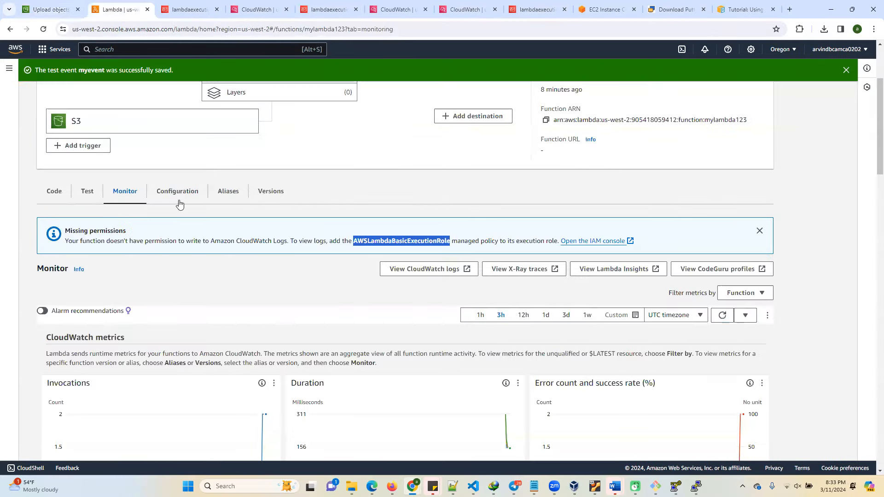
{"action": "left_click", "coordinate": [425, 269]}
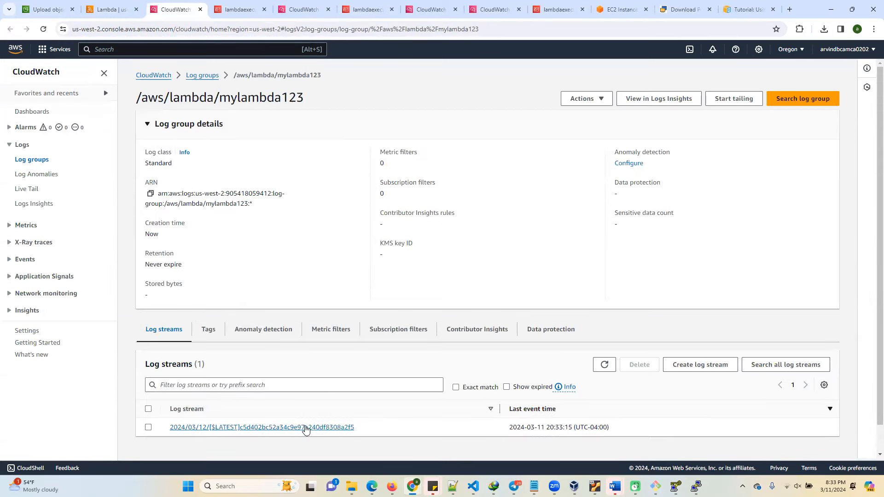
{"action": "scroll", "coordinate": [382, 285], "scroll_direction": "down", "scroll_amount": 1}
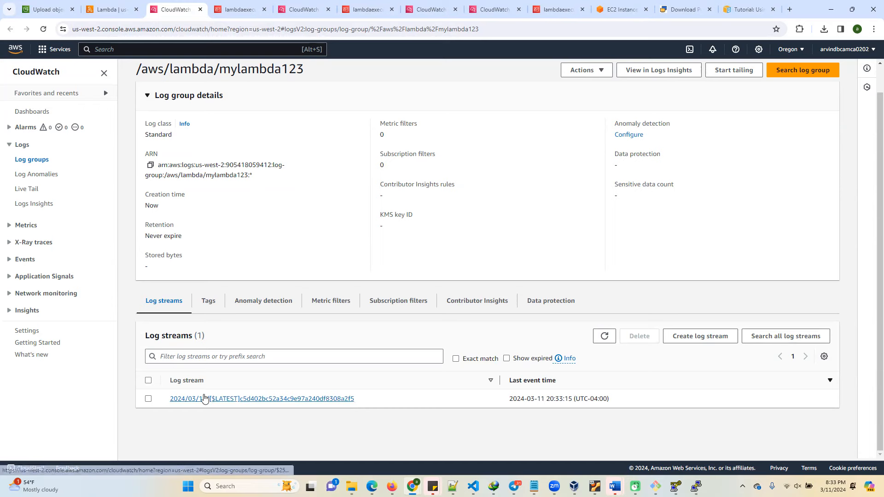
{"action": "left_click", "coordinate": [205, 399]}
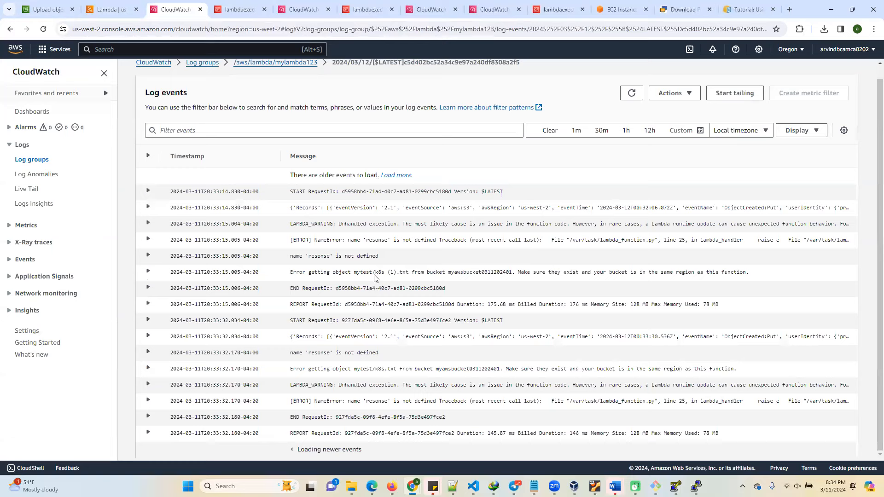
Expand the first S3 event record in the log and examine its object key, bucket ARN and bucket name.
{"action": "triple_click", "coordinate": [317, 213]}
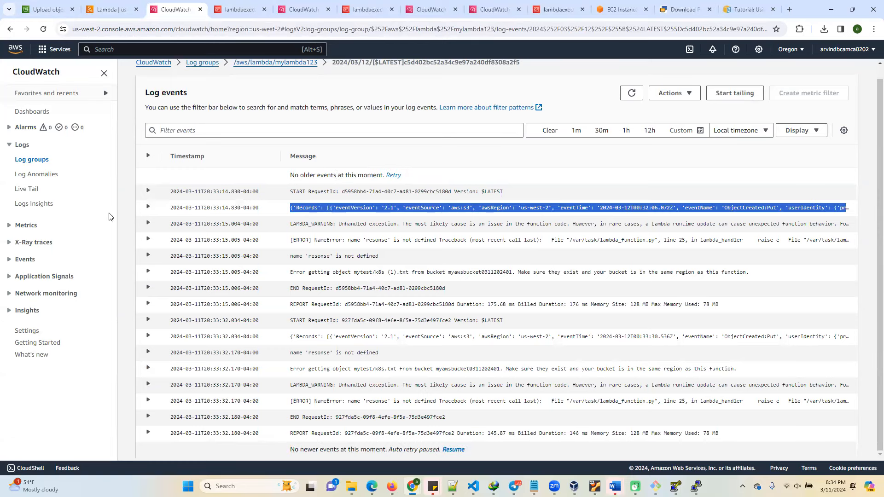
{"action": "left_click", "coordinate": [148, 208]}
{"action": "left_click_drag", "start_coordinate": [179, 227], "coordinate": [539, 266]}
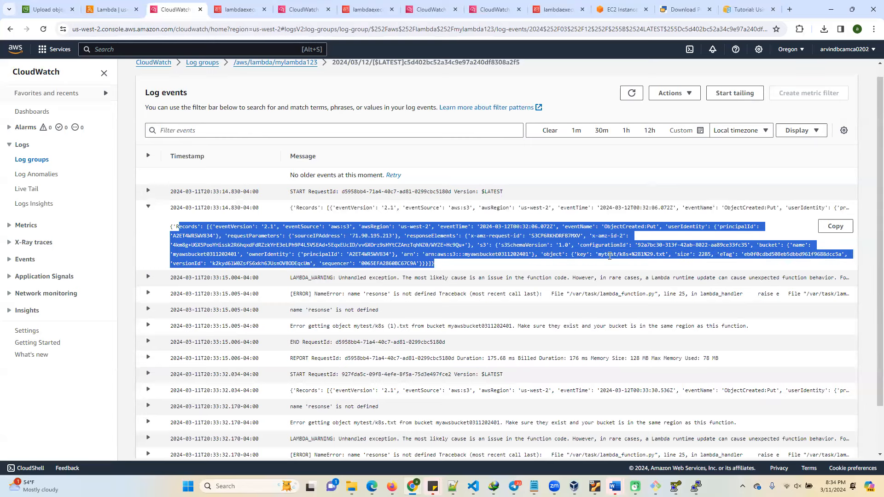
{"action": "left_click", "coordinate": [609, 256]}
{"action": "left_click_drag", "start_coordinate": [599, 254], "coordinate": [667, 254]}
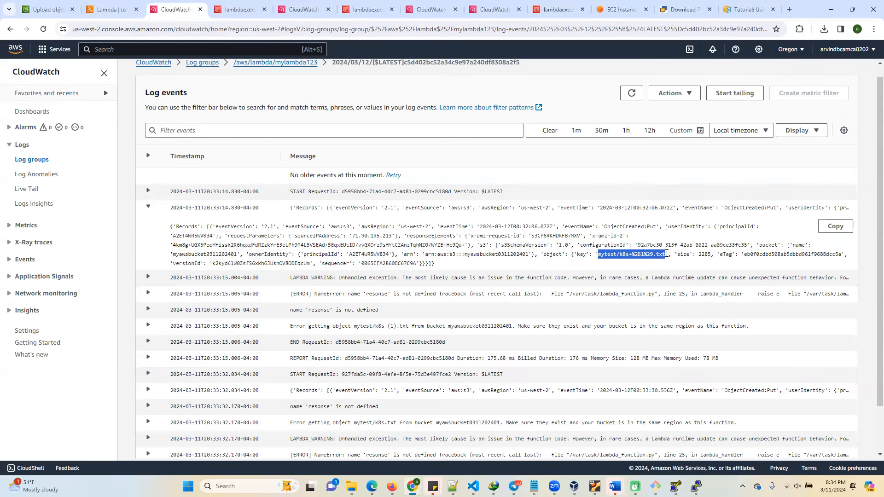
{"action": "double_click", "coordinate": [471, 254]}
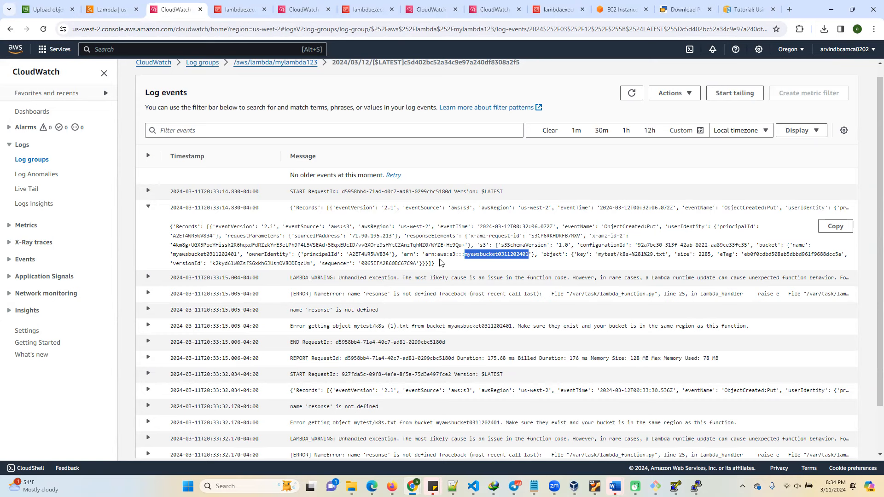
{"action": "double_click", "coordinate": [411, 255]}
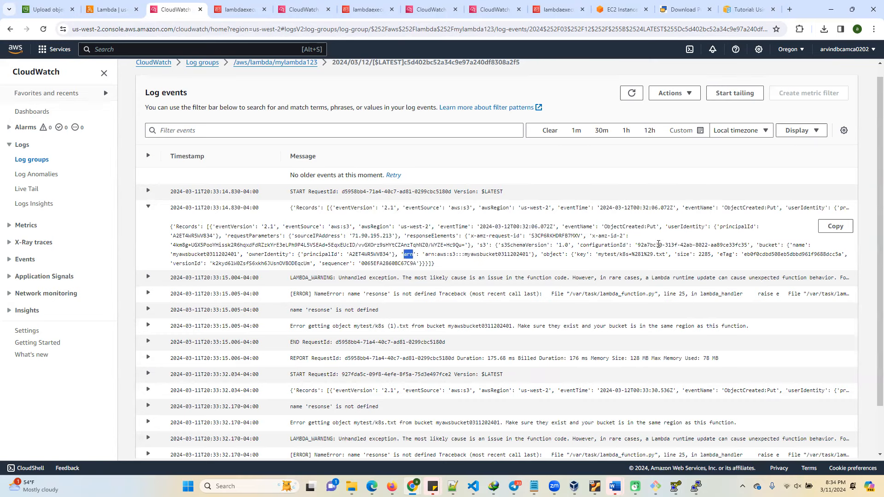
{"action": "double_click", "coordinate": [800, 245]}
{"action": "double_click", "coordinate": [204, 255]}
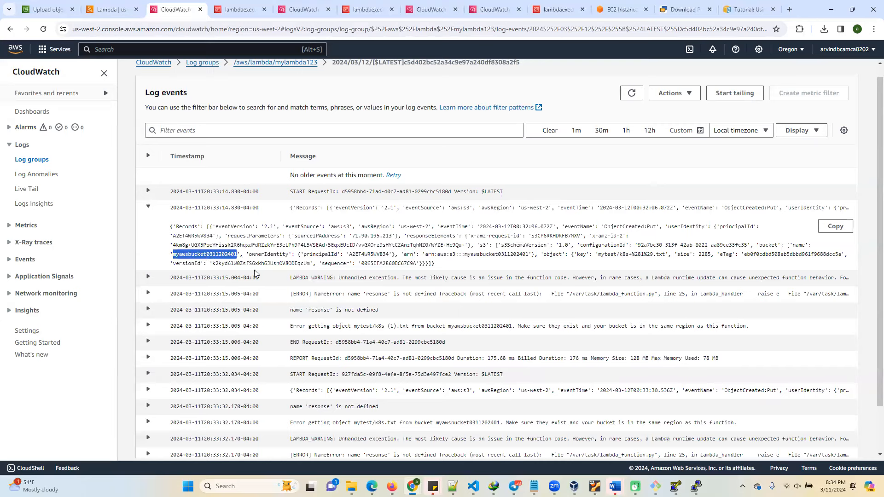
Expand the LAMBDA_WARNING event and review it with the error messages that follow in the log stream.
{"action": "left_click", "coordinate": [148, 277]}
{"action": "scroll", "coordinate": [343, 321], "scroll_direction": "down", "scroll_amount": 2}
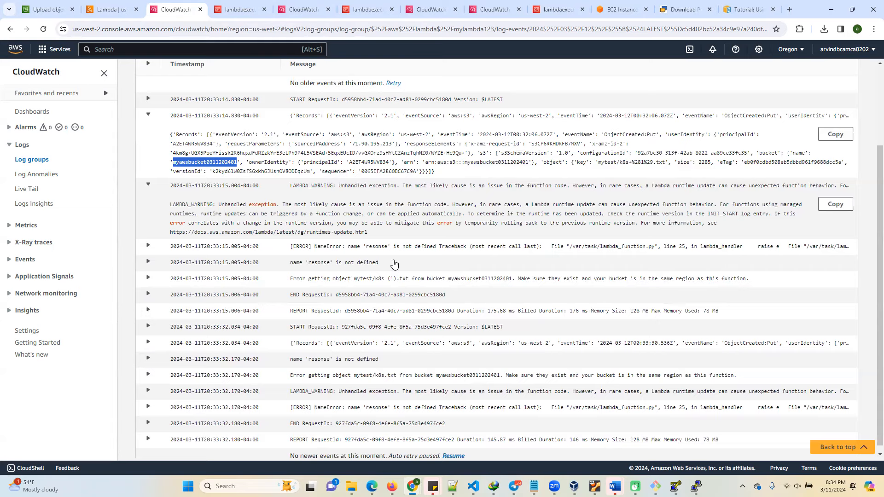
{"action": "scroll", "coordinate": [339, 341], "scroll_direction": "up", "scroll_amount": 2}
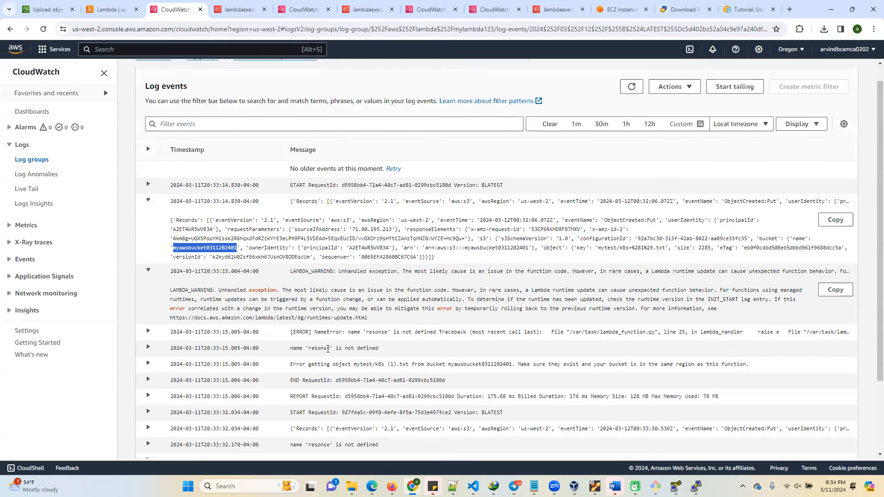
{"action": "scroll", "coordinate": [212, 82], "scroll_direction": "up", "scroll_amount": 1}
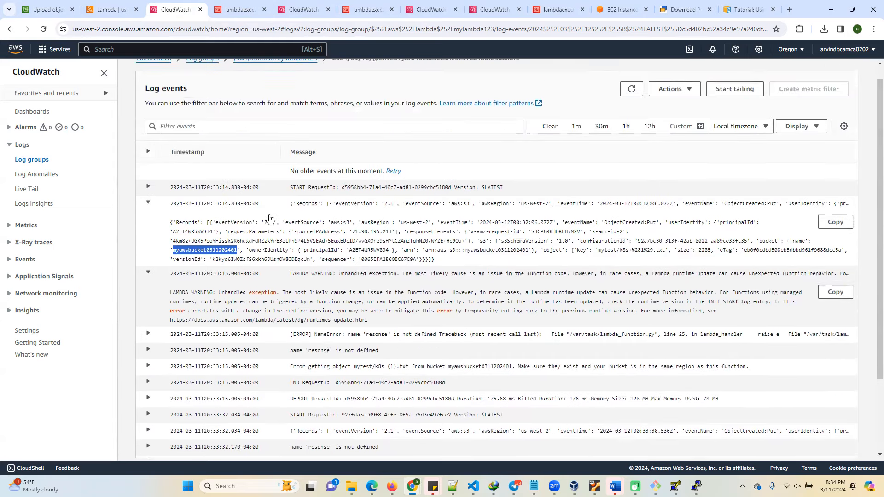
Compare mylambda123's handler code with the errors recorded in its CloudWatch log stream.
{"action": "left_click", "coordinate": [109, 11]}
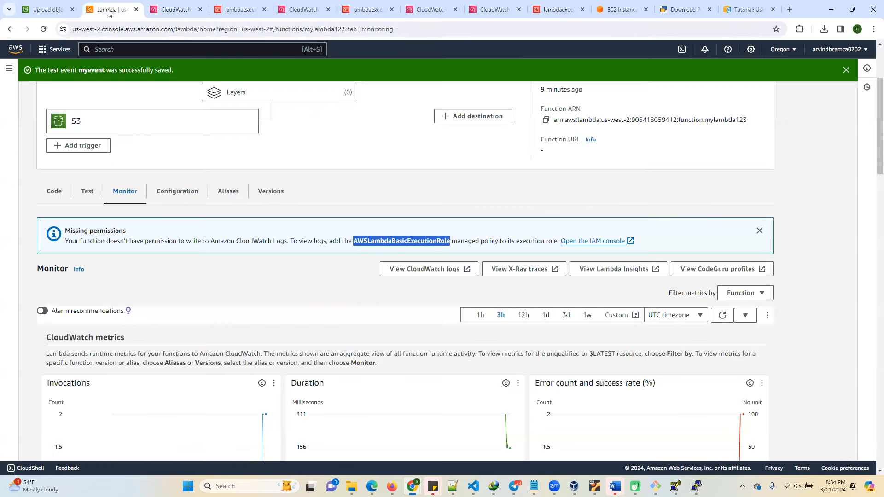
{"action": "left_click", "coordinate": [55, 191]}
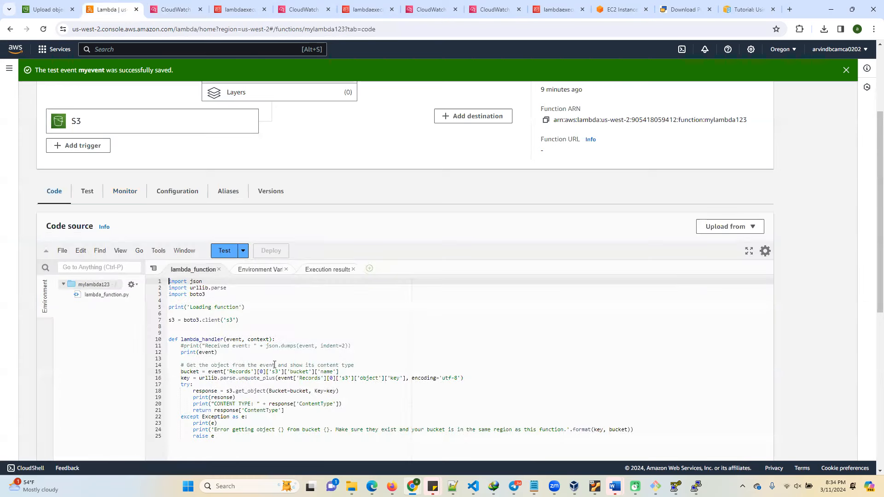
{"action": "scroll", "coordinate": [325, 392], "scroll_direction": "down", "scroll_amount": 1}
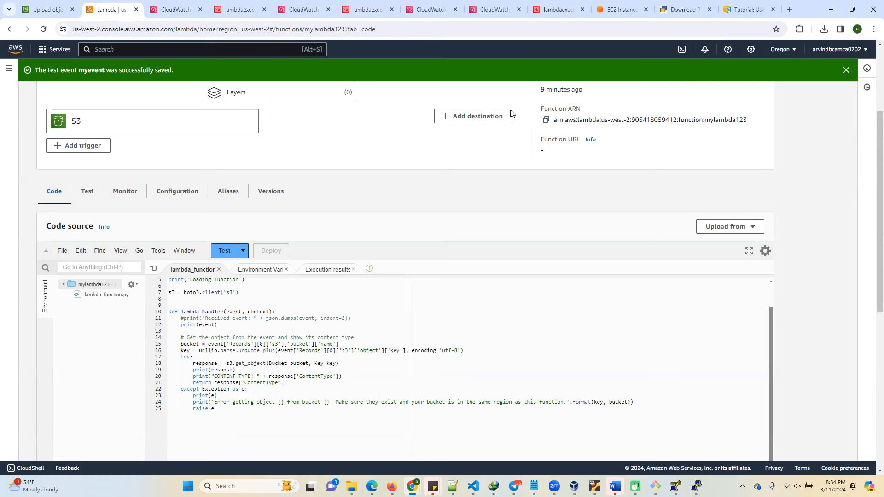
{"action": "left_click", "coordinate": [177, 9]}
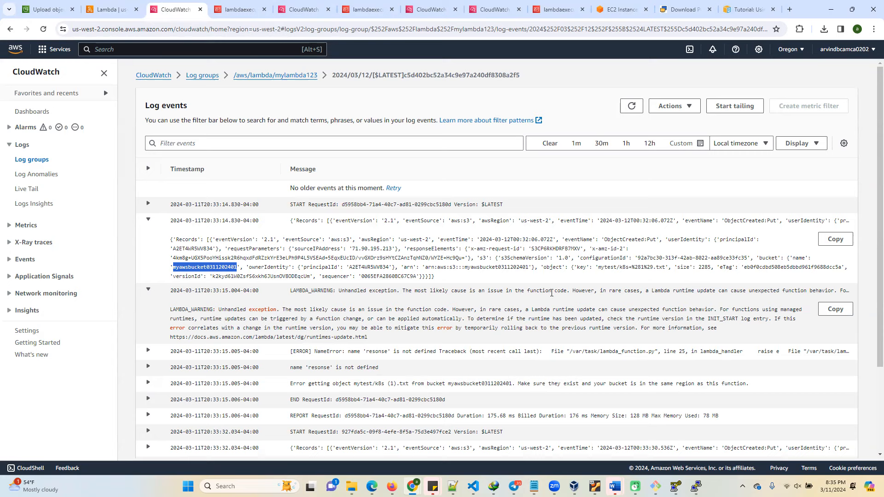
{"action": "left_click", "coordinate": [341, 318]}
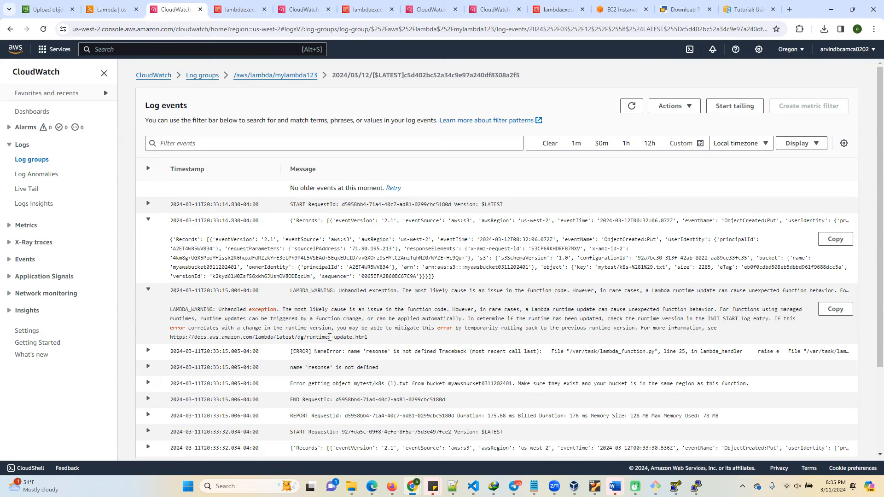
In mylambda123's code, correct the misspelled variable in the line 19 print statement to response and deploy the function.
{"action": "left_click", "coordinate": [47, 10]}
{"action": "left_click", "coordinate": [110, 9]}
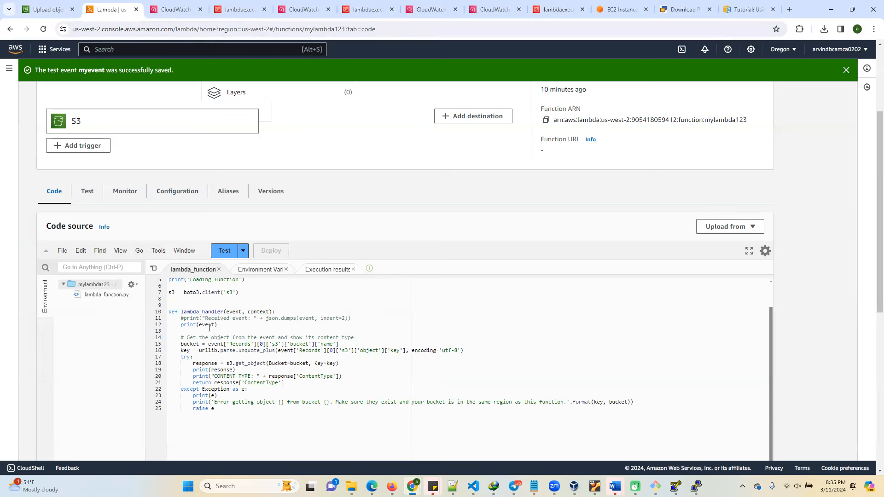
{"action": "double_click", "coordinate": [205, 363]}
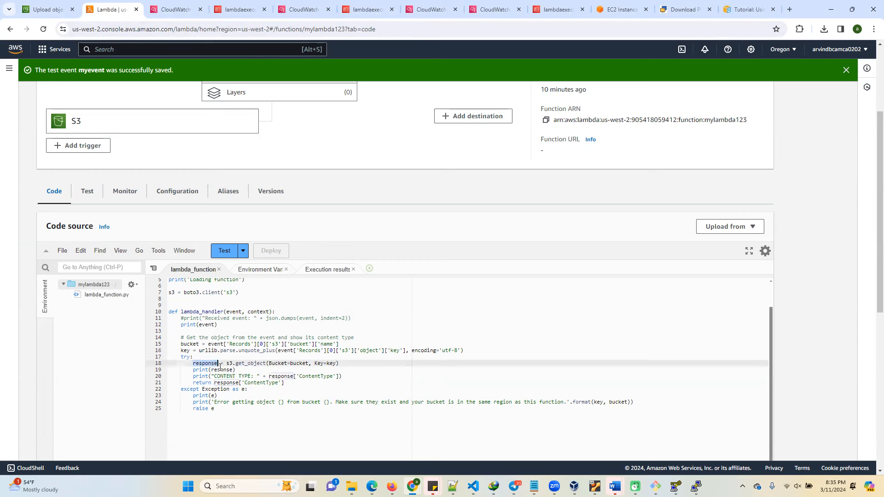
{"action": "double_click", "coordinate": [225, 370]}
{"action": "key", "text": "ctrl+v"}
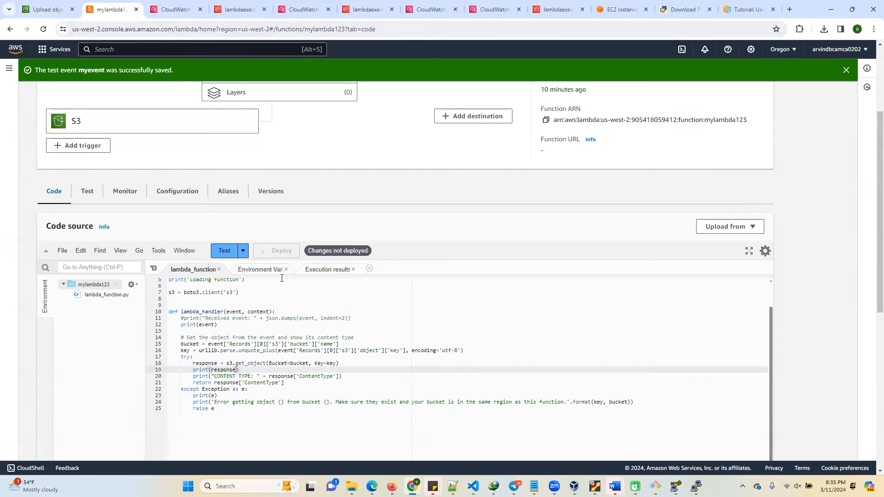
{"action": "left_click", "coordinate": [278, 252]}
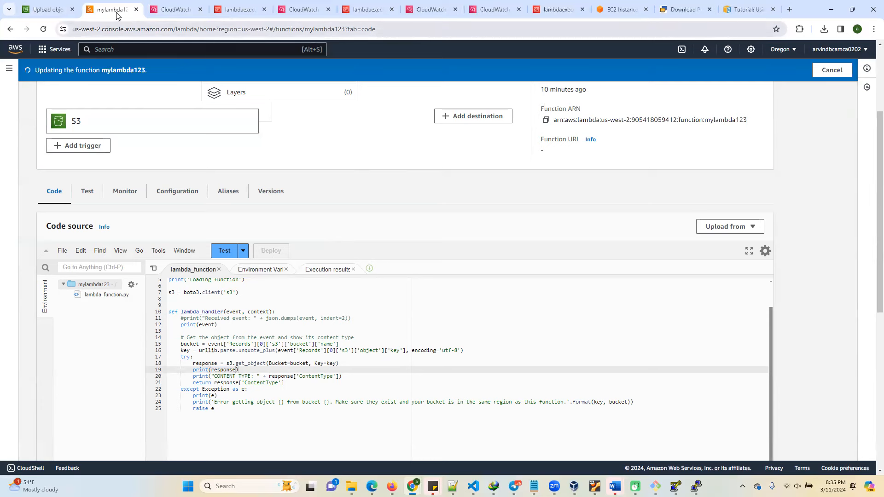
Upload k8s (1).txt from Downloads to the mytest/ folder of the S3 bucket.
{"action": "left_click", "coordinate": [51, 10]}
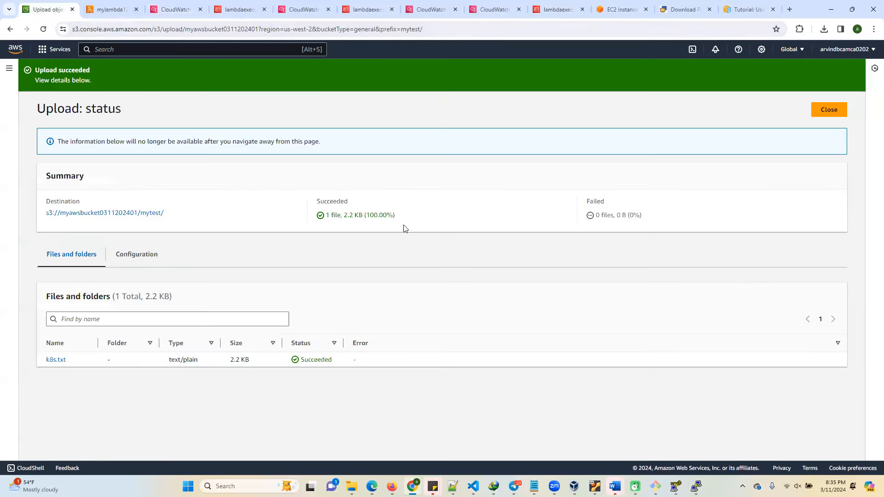
{"action": "left_click", "coordinate": [835, 115]}
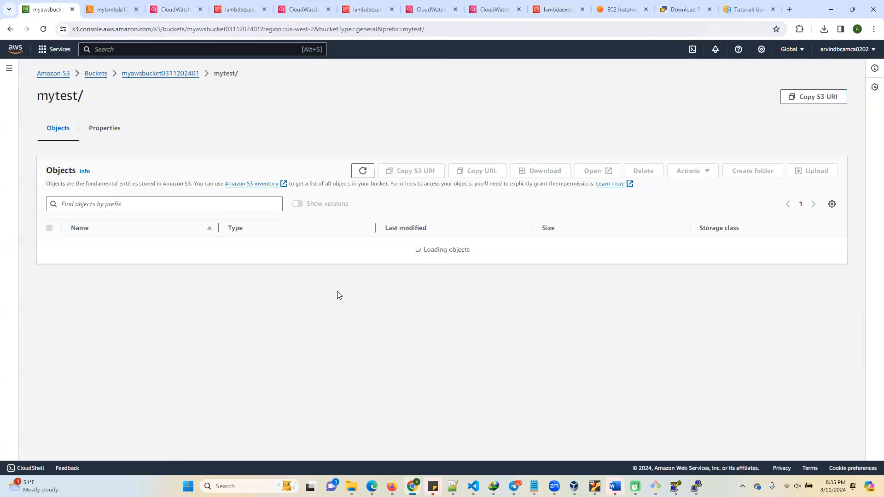
{"action": "left_click", "coordinate": [800, 171]}
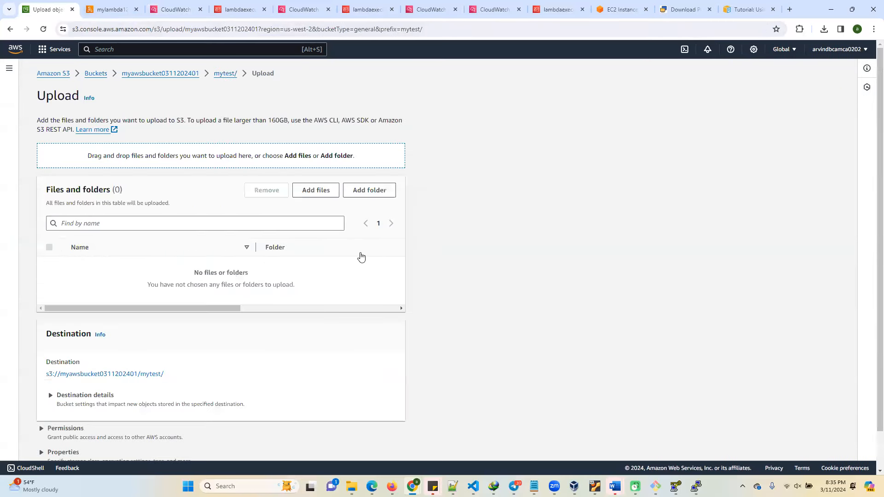
{"action": "left_click", "coordinate": [310, 190]}
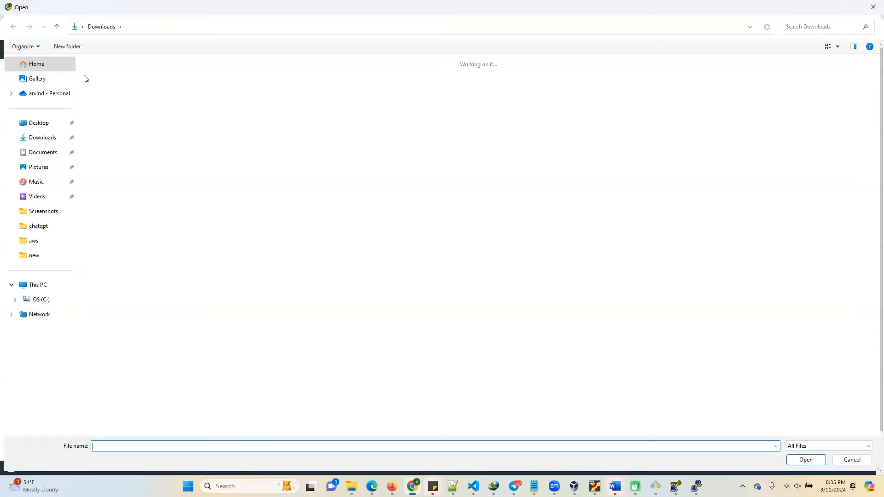
{"action": "left_click", "coordinate": [126, 83]}
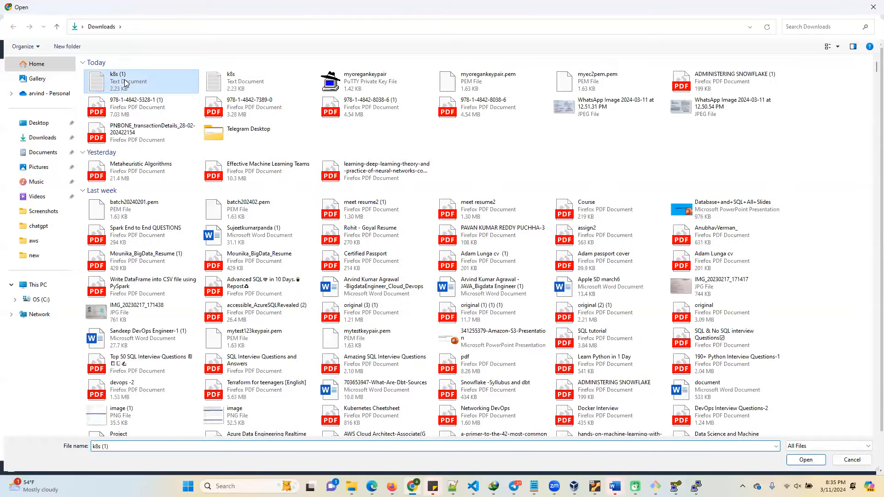
{"action": "double_click", "coordinate": [126, 83]}
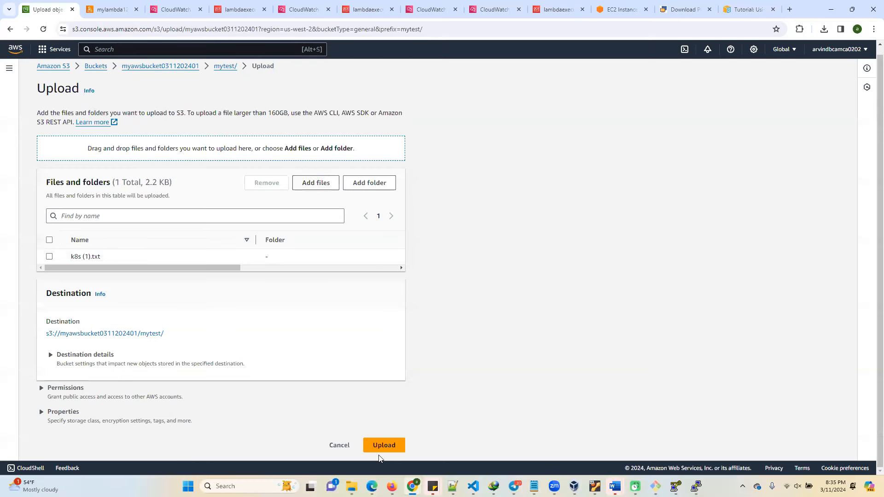
{"action": "left_click", "coordinate": [379, 447]}
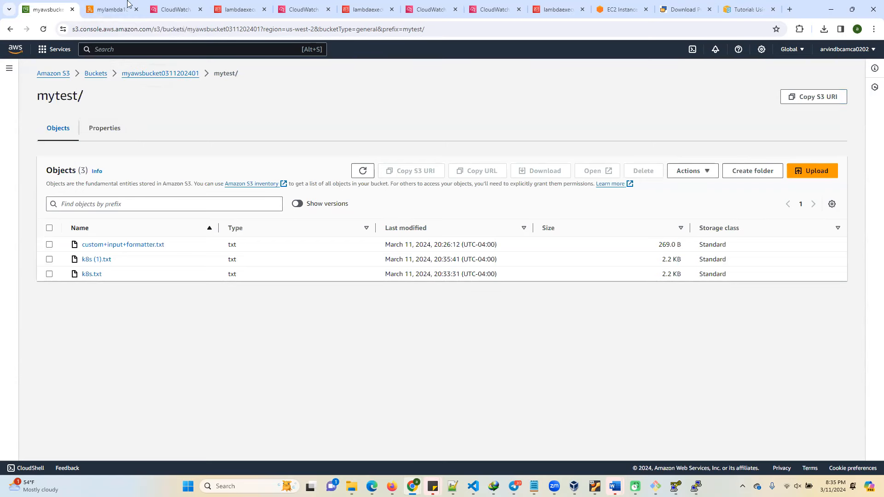
Return to mylambda123's monitoring view and reload the page to refresh its permissions status.
{"action": "left_click", "coordinate": [99, 10]}
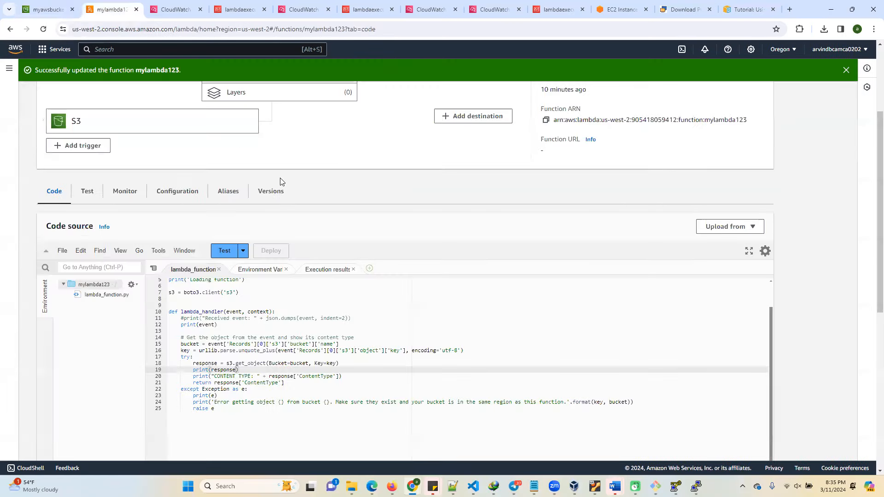
{"action": "left_click", "coordinate": [136, 194]}
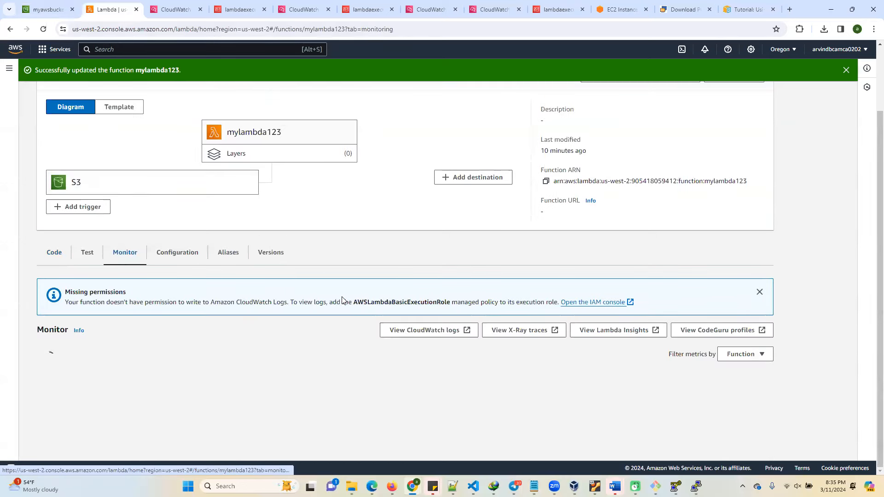
{"action": "scroll", "coordinate": [342, 302], "scroll_direction": "down", "scroll_amount": 1}
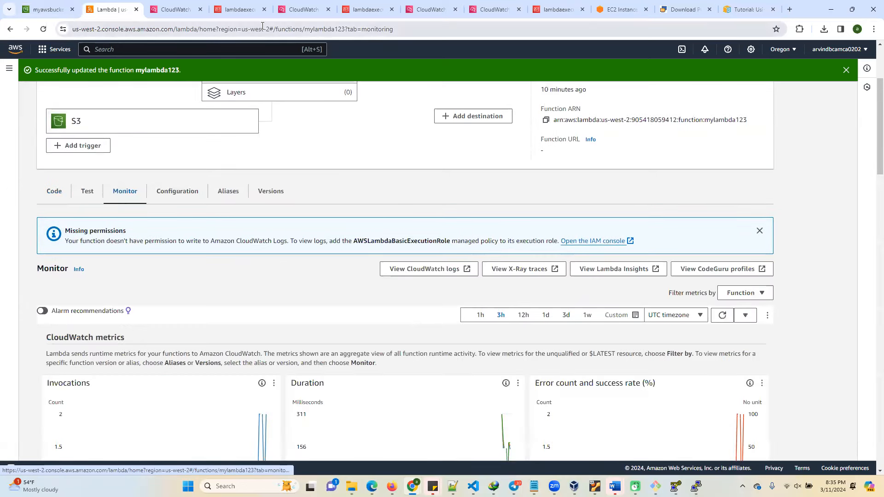
{"action": "left_click", "coordinate": [267, 28]}
{"action": "key", "text": "Return"}
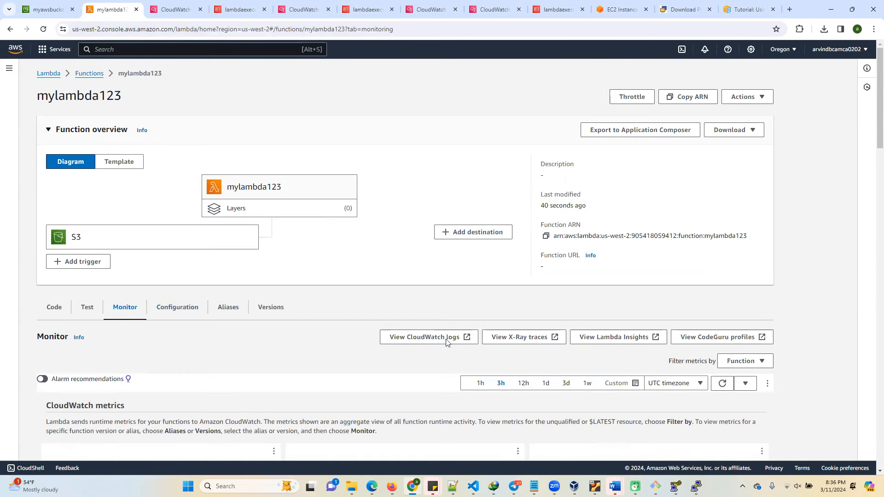
Open the function's CloudWatch log group /aws/lambda/mylambda123 and reload its page.
{"action": "left_click", "coordinate": [424, 337]}
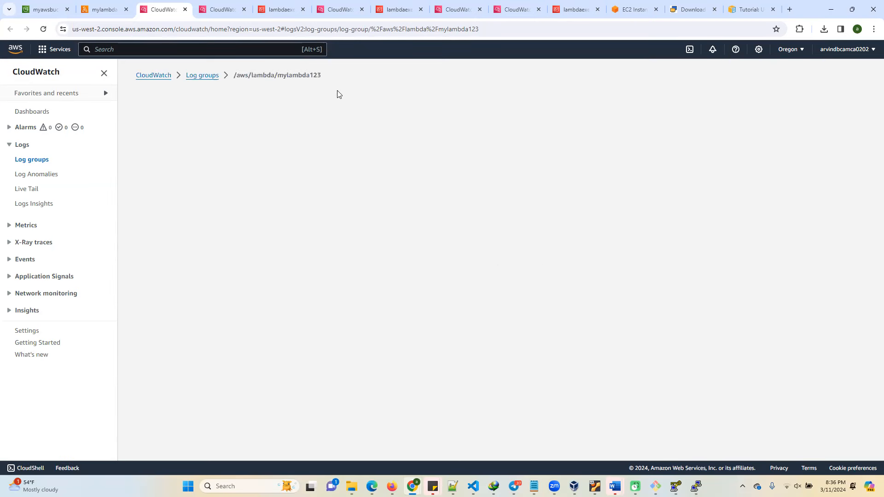
{"action": "left_click", "coordinate": [339, 30]}
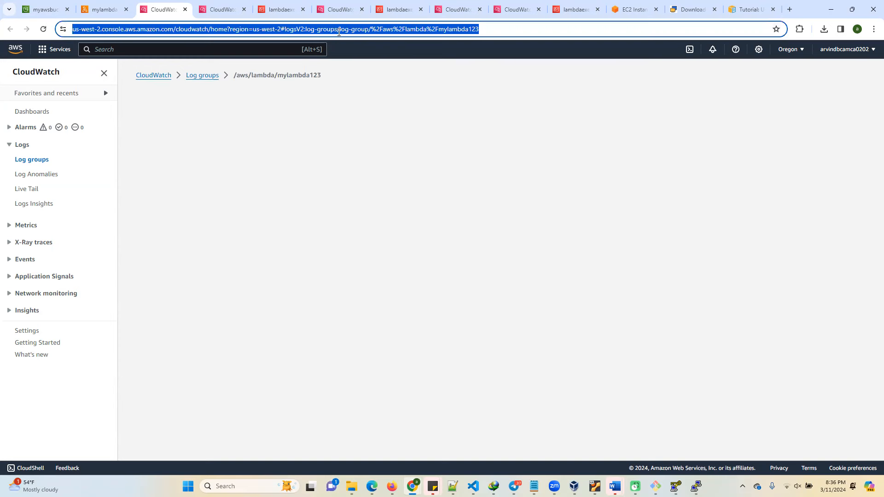
{"action": "key", "text": "Return"}
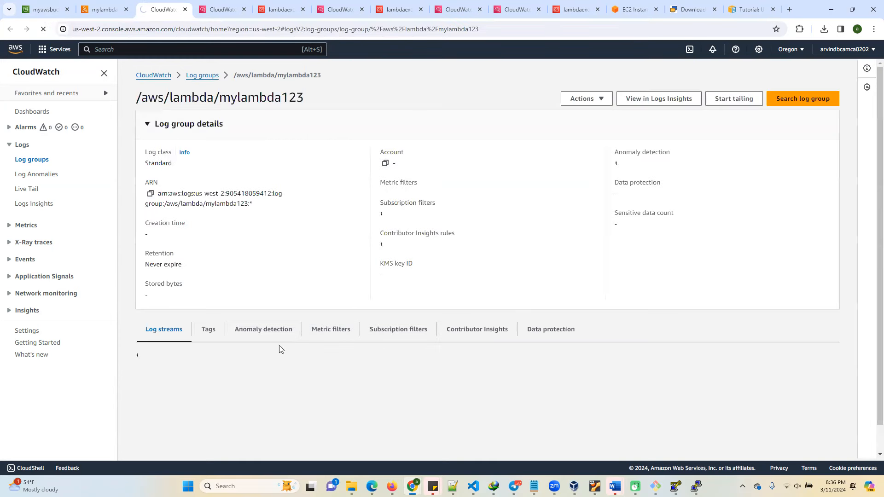
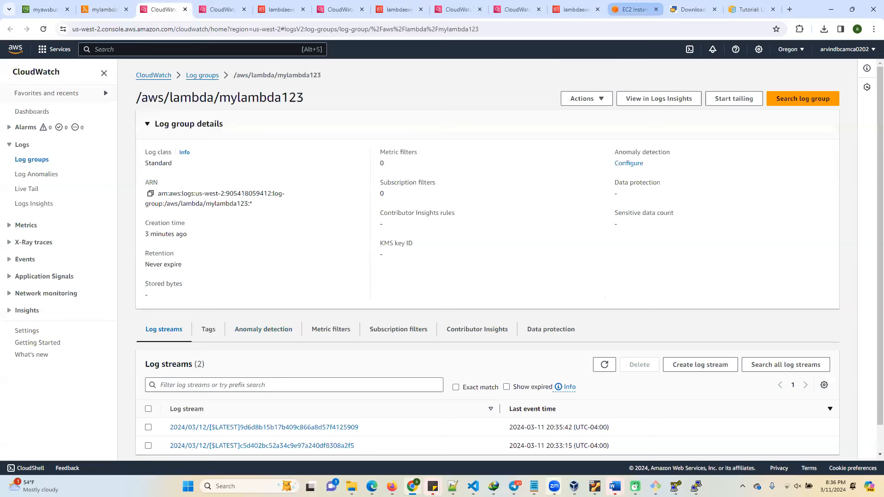
Open the newest log stream of mylambda123 and expand its first ResponseMetadata, CONTENT TYPE and END events.
{"action": "left_click", "coordinate": [299, 428]}
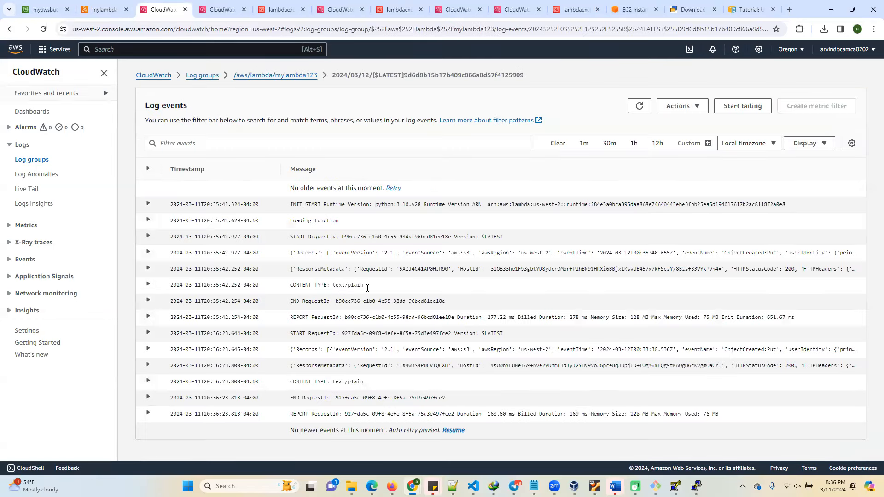
{"action": "left_click", "coordinate": [148, 269]}
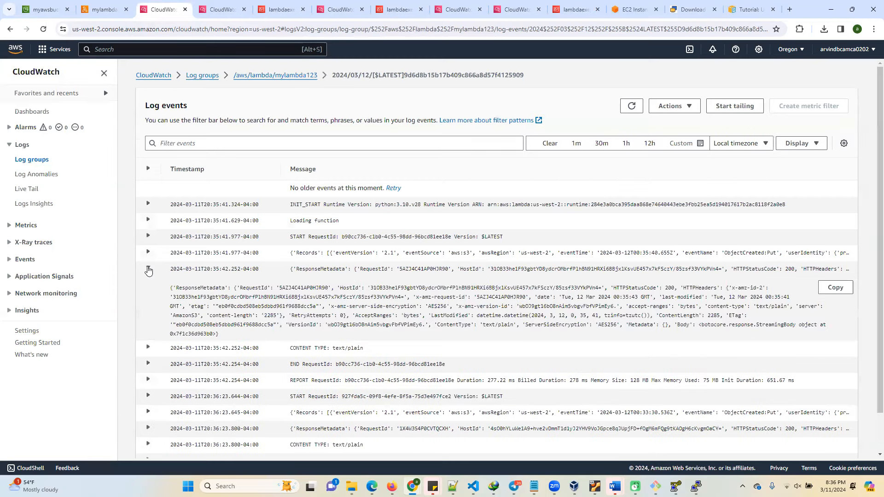
{"action": "left_click", "coordinate": [147, 347]}
{"action": "scroll", "coordinate": [383, 328], "scroll_direction": "down", "scroll_amount": 2}
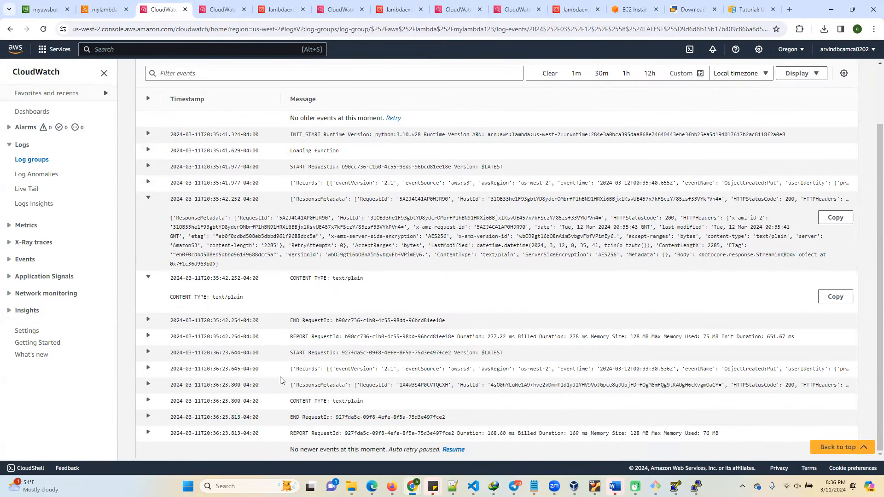
{"action": "left_click", "coordinate": [148, 321]}
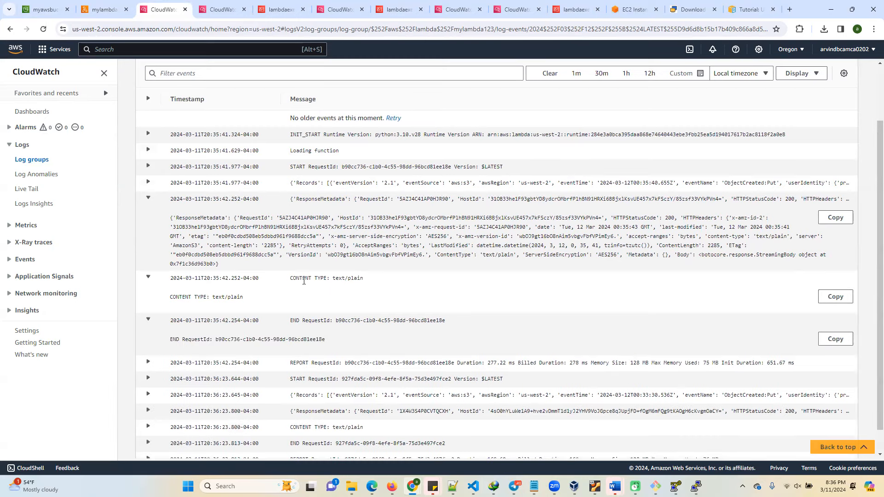
Examine the content type line and highlight the full ResponseMetadata text in the expanded log events.
{"action": "left_click_drag", "start_coordinate": [304, 278], "coordinate": [388, 272]}
{"action": "left_click", "coordinate": [418, 277]}
{"action": "left_click_drag", "start_coordinate": [170, 217], "coordinate": [316, 263]}
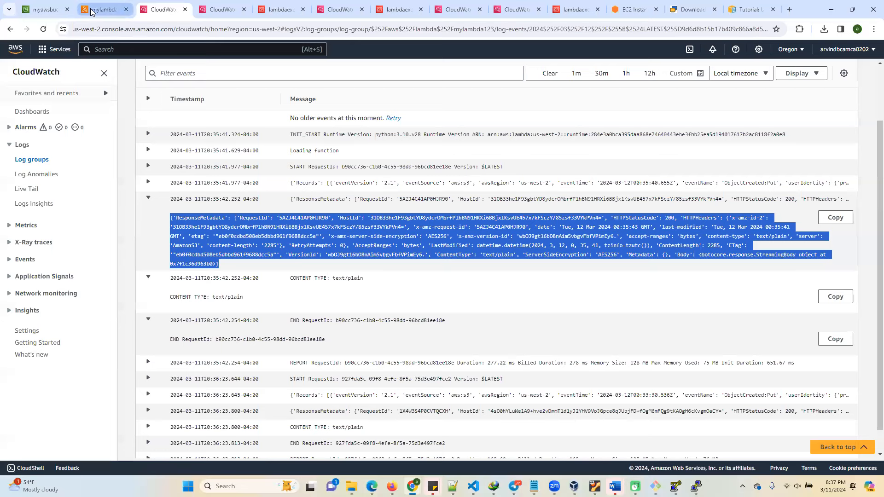
{"action": "mouse_move", "coordinate": [93, 13]}
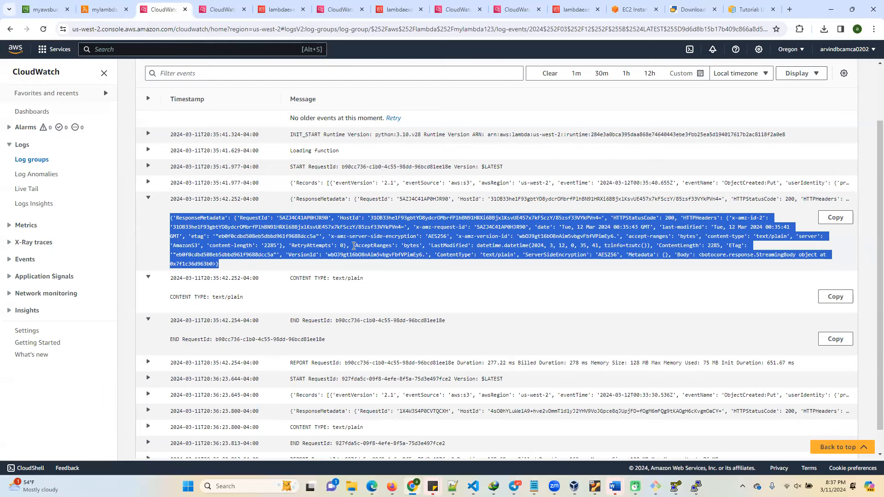
{"action": "scroll", "coordinate": [439, 312], "scroll_direction": "up", "scroll_amount": 3}
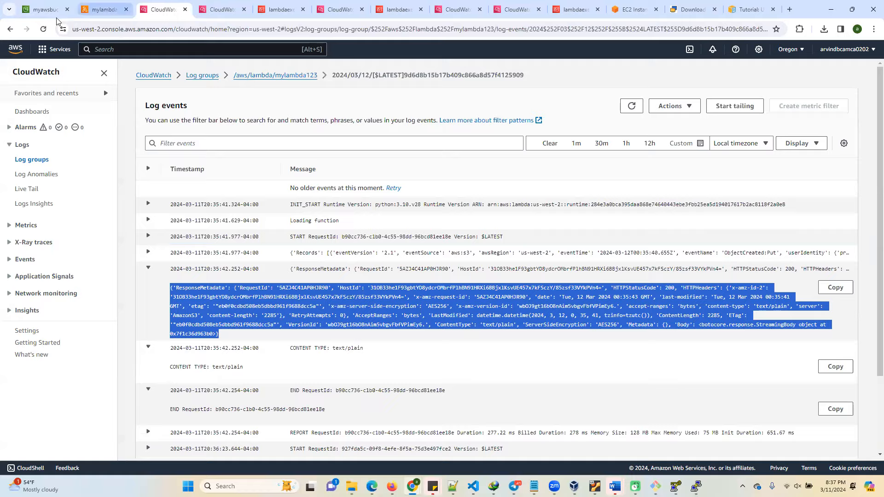
Return to the mylambda123 function and show its code source.
{"action": "left_click", "coordinate": [102, 9]}
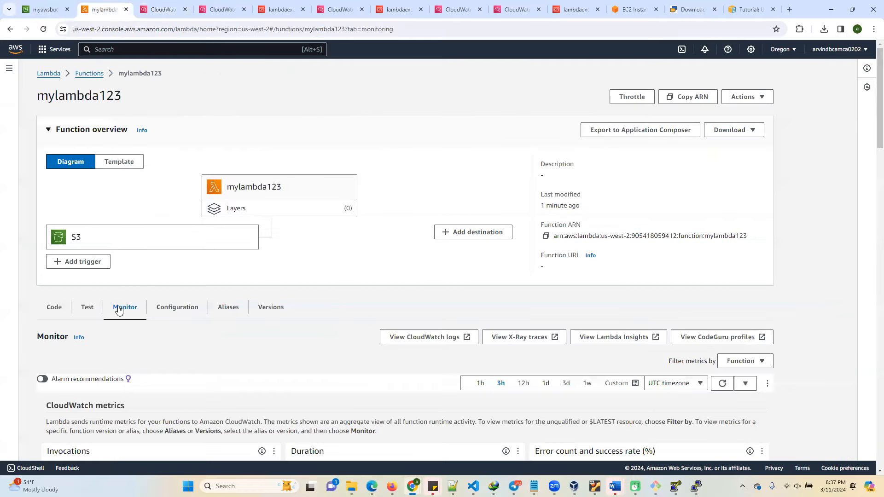
{"action": "left_click", "coordinate": [54, 313]}
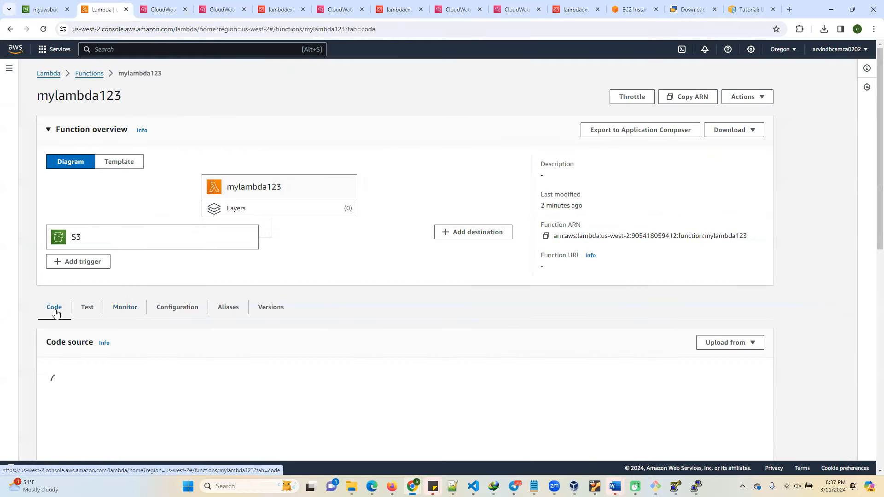
{"action": "scroll", "coordinate": [250, 322], "scroll_direction": "down", "scroll_amount": 4}
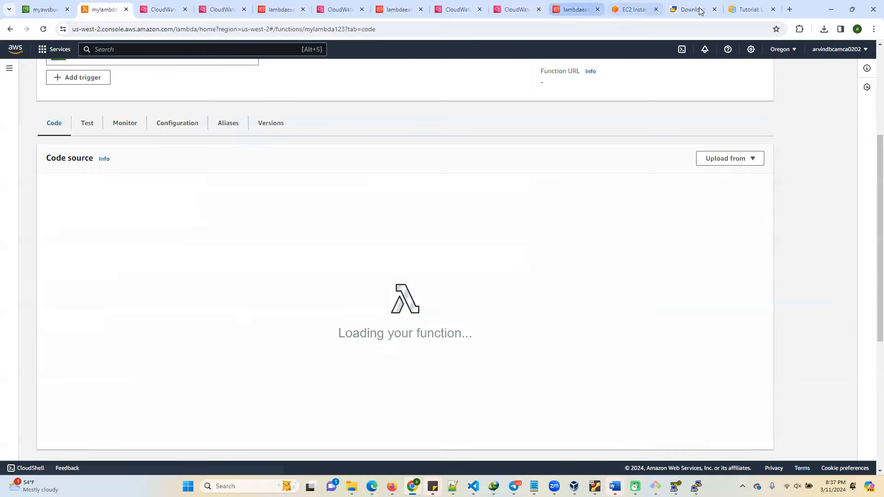
Switch to the AWS Lambda S3 trigger tutorial and examine the JSON permissions policy for CloudWatch Logs and S3 access.
{"action": "left_click", "coordinate": [748, 9]}
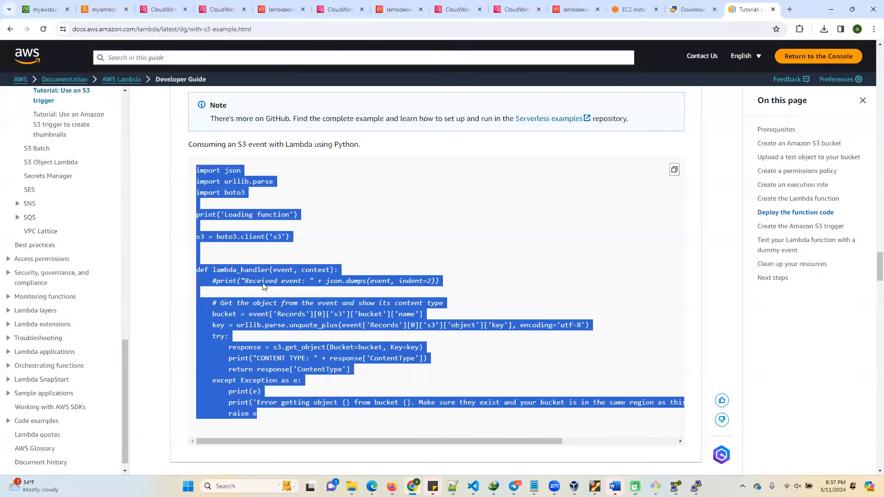
{"action": "scroll", "coordinate": [329, 314], "scroll_direction": "up", "scroll_amount": 20}
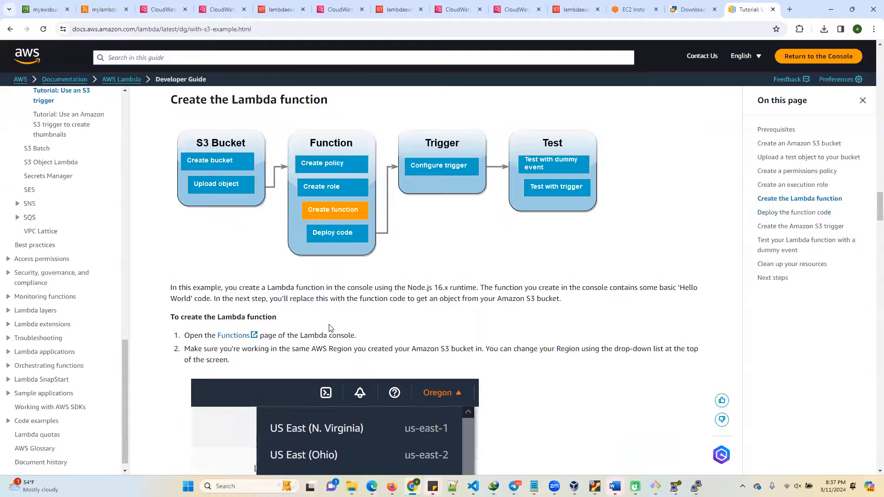
{"action": "scroll", "coordinate": [329, 279], "scroll_direction": "up", "scroll_amount": 20}
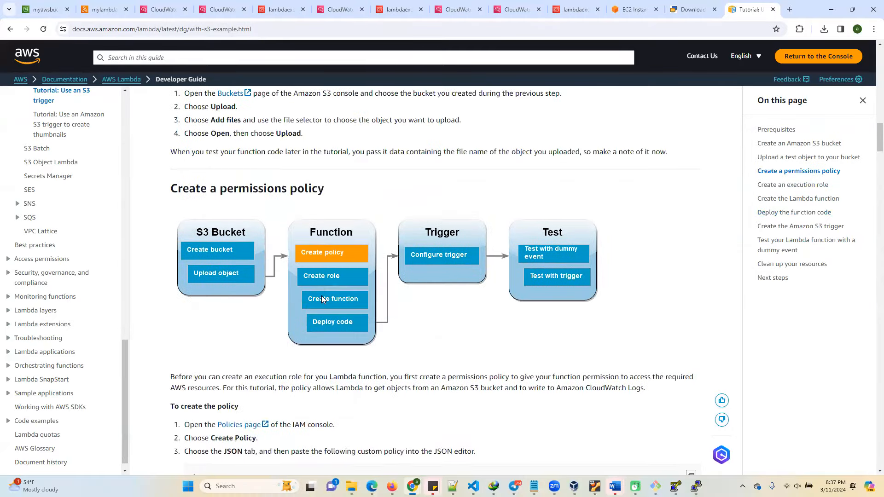
{"action": "scroll", "coordinate": [322, 299], "scroll_direction": "down", "scroll_amount": 10}
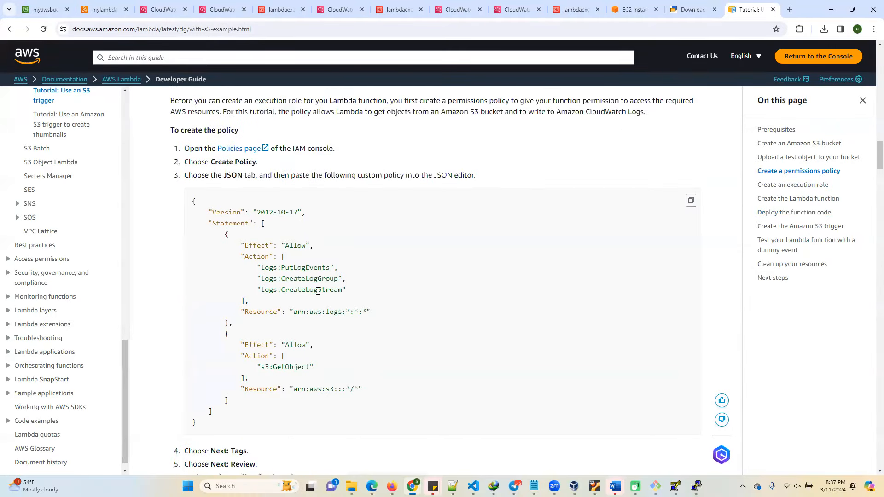
{"action": "scroll", "coordinate": [309, 359], "scroll_direction": "down", "scroll_amount": 1}
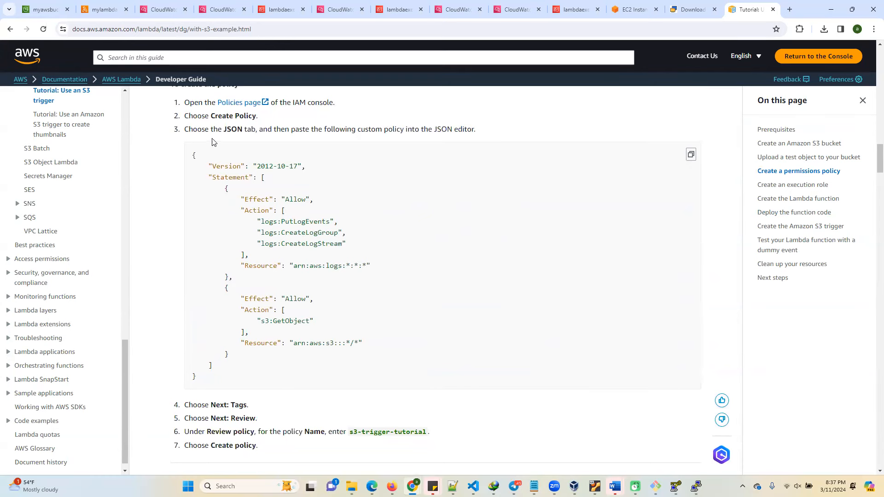
{"action": "left_click_drag", "start_coordinate": [198, 163], "coordinate": [389, 297]}
{"action": "left_click", "coordinate": [321, 252]}
{"action": "scroll", "coordinate": [313, 286], "scroll_direction": "down", "scroll_amount": 8}
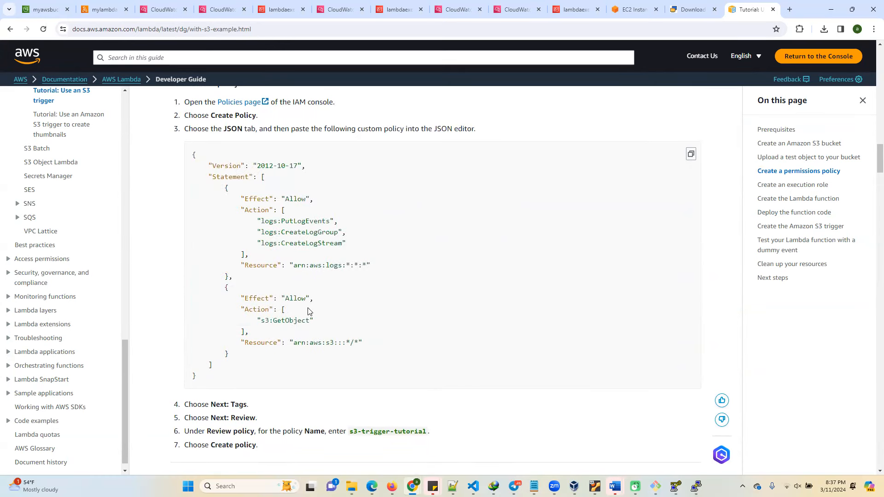
Review the tutorial's execution role and permissions policy sections, and go back to its bucket creation and prerequisites sections.
{"action": "scroll", "coordinate": [323, 300], "scroll_direction": "up", "scroll_amount": 12}
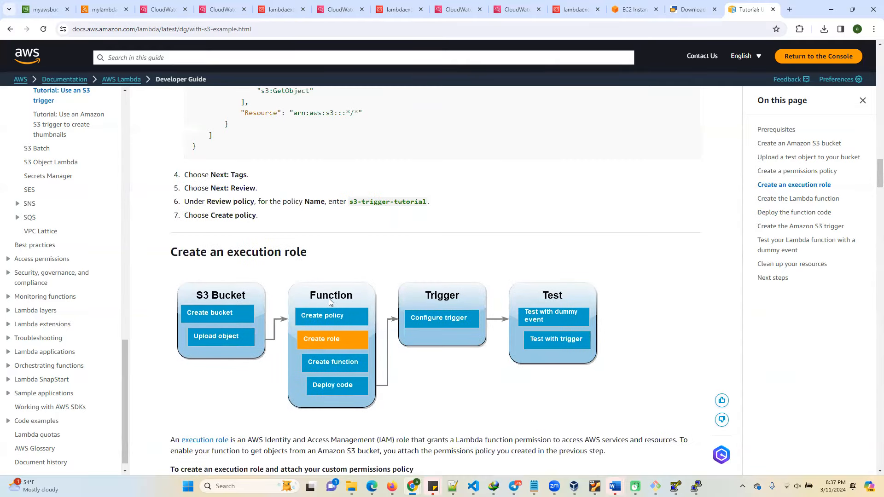
{"action": "scroll", "coordinate": [325, 294], "scroll_direction": "up", "scroll_amount": 4}
{"action": "scroll", "coordinate": [326, 299], "scroll_direction": "down", "scroll_amount": 4}
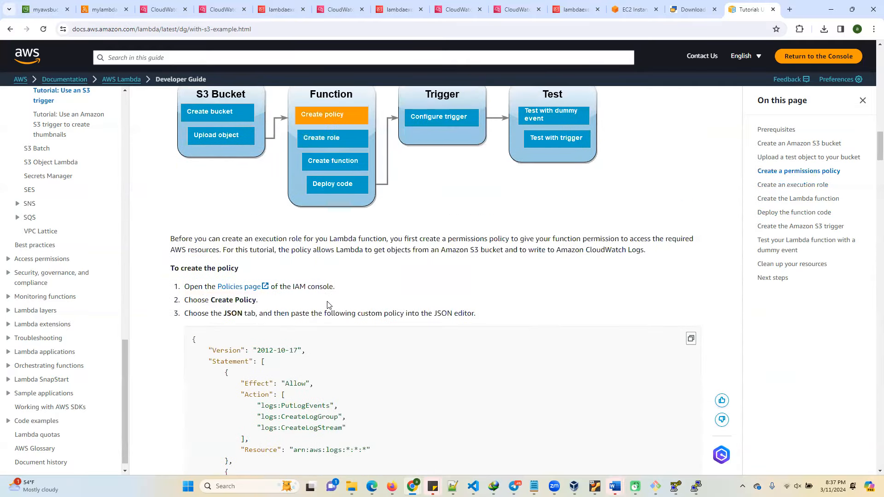
{"action": "scroll", "coordinate": [283, 359], "scroll_direction": "down", "scroll_amount": 3}
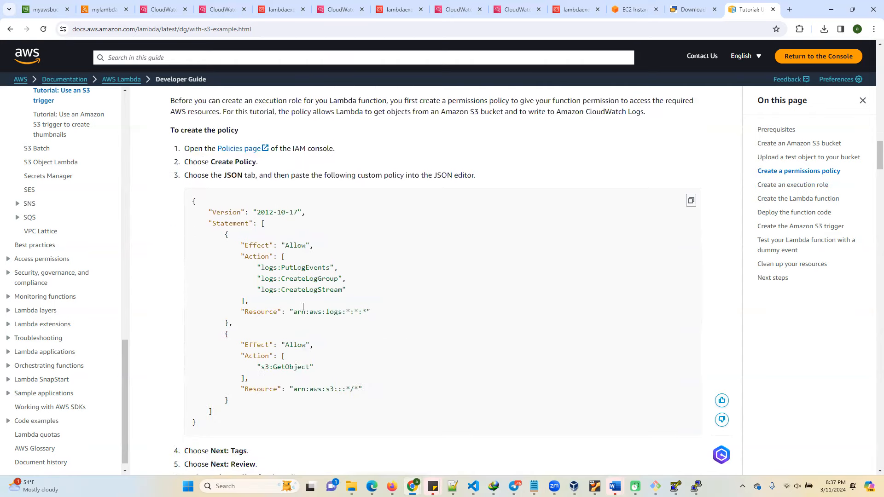
{"action": "scroll", "coordinate": [305, 309], "scroll_direction": "down", "scroll_amount": 1}
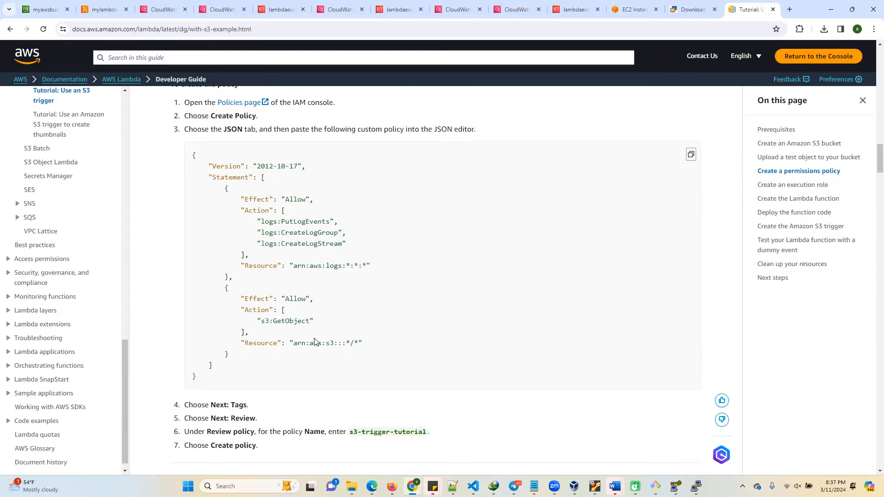
{"action": "scroll", "coordinate": [315, 342], "scroll_direction": "up", "scroll_amount": 20}
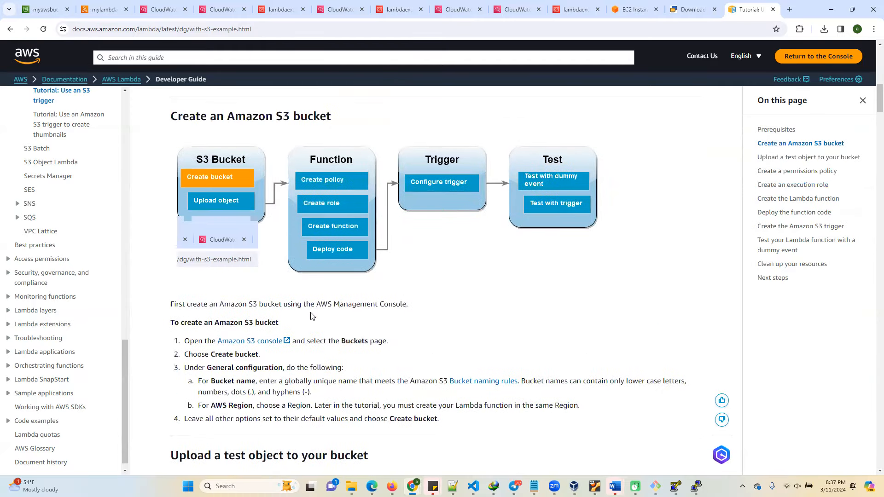
{"action": "scroll", "coordinate": [317, 317], "scroll_direction": "up", "scroll_amount": 5}
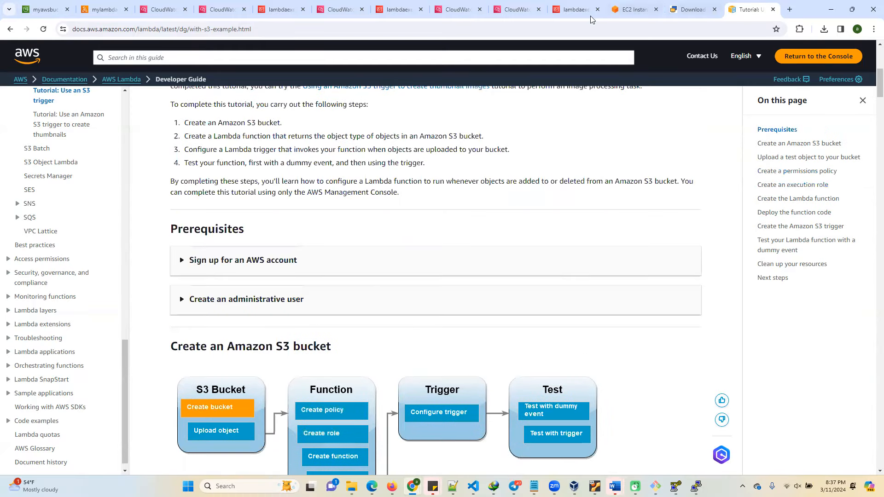